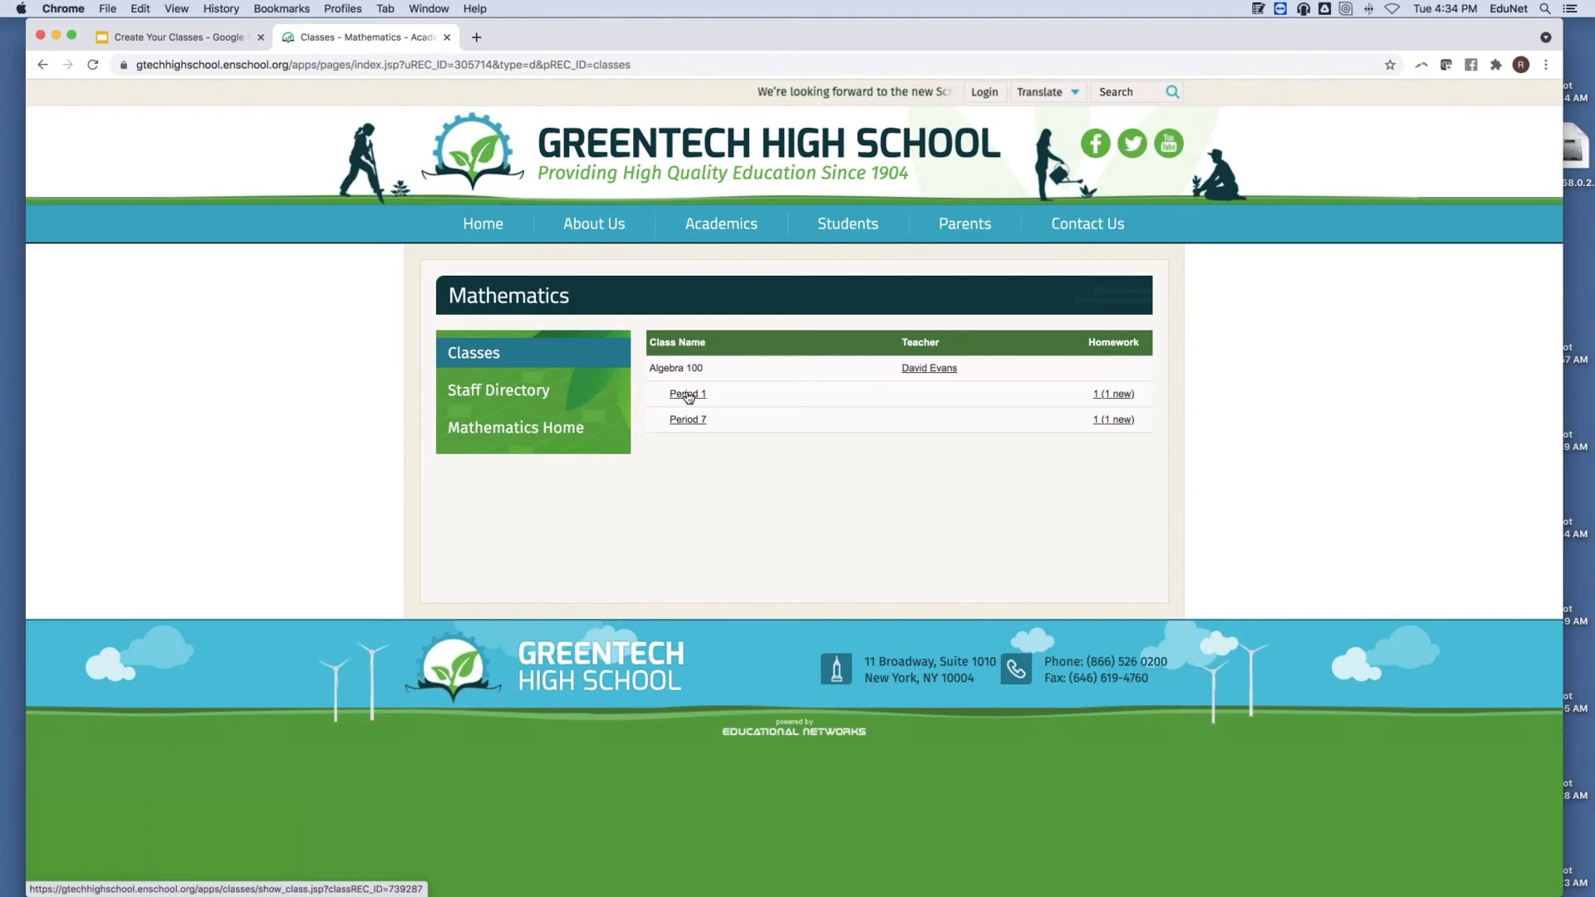
Open the Algebra 100 Period 1 class page and scroll down to its Homework and download links.
{"action": "left_click", "coordinate": [688, 394]}
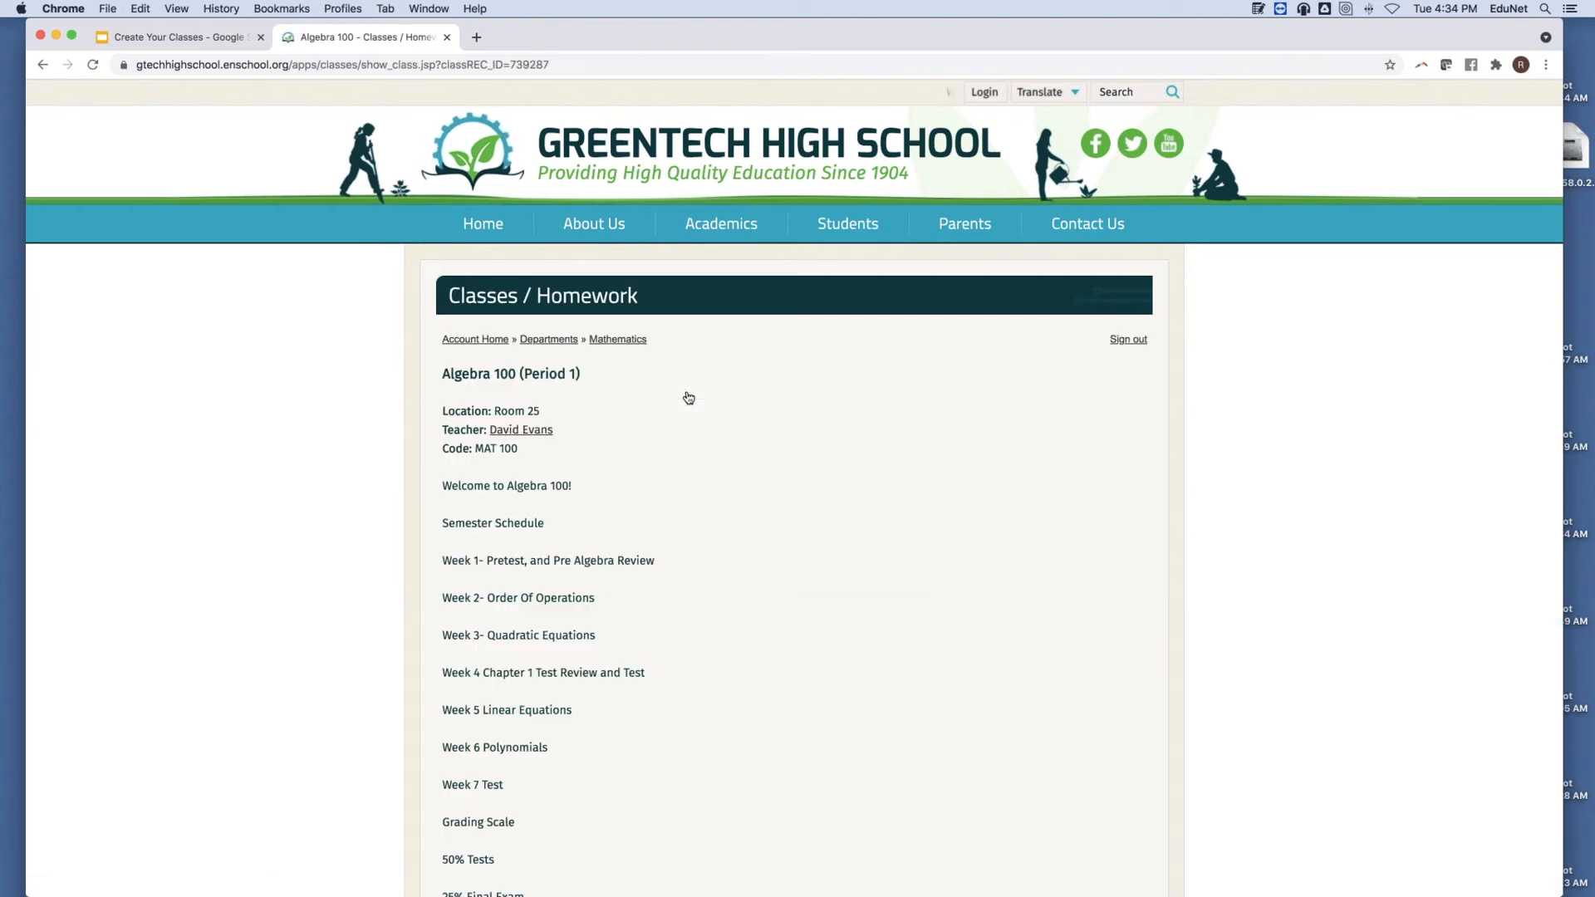
{"action": "scroll", "coordinate": [727, 411], "scroll_direction": "down", "scroll_amount": 3}
{"action": "scroll", "coordinate": [732, 403], "scroll_direction": "down", "scroll_amount": 2}
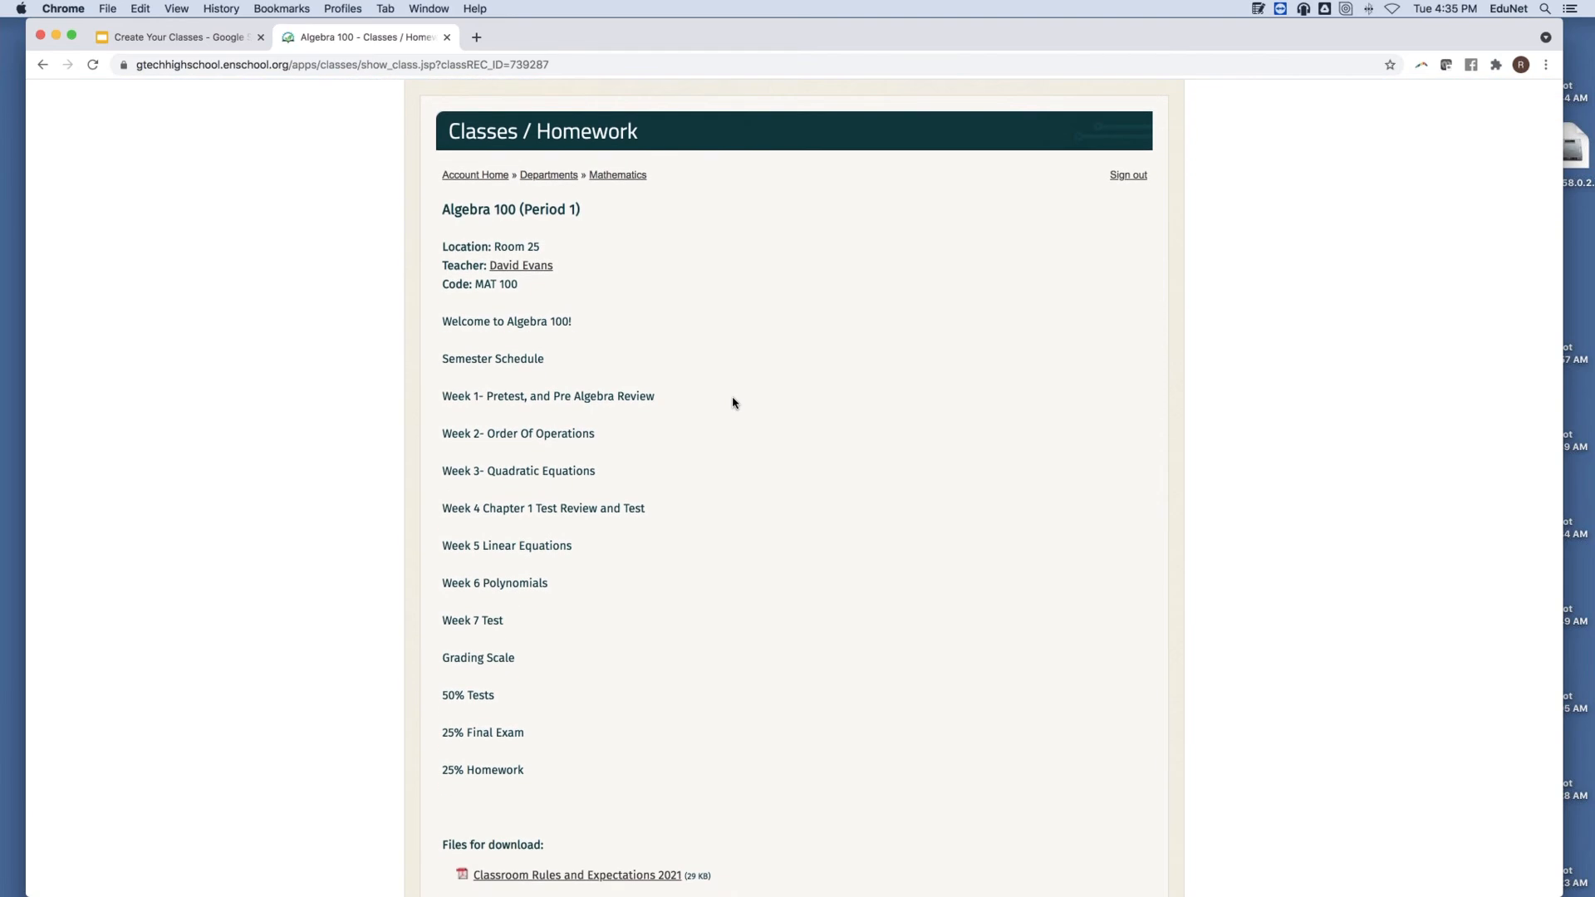
{"action": "scroll", "coordinate": [731, 403], "scroll_direction": "down", "scroll_amount": 5}
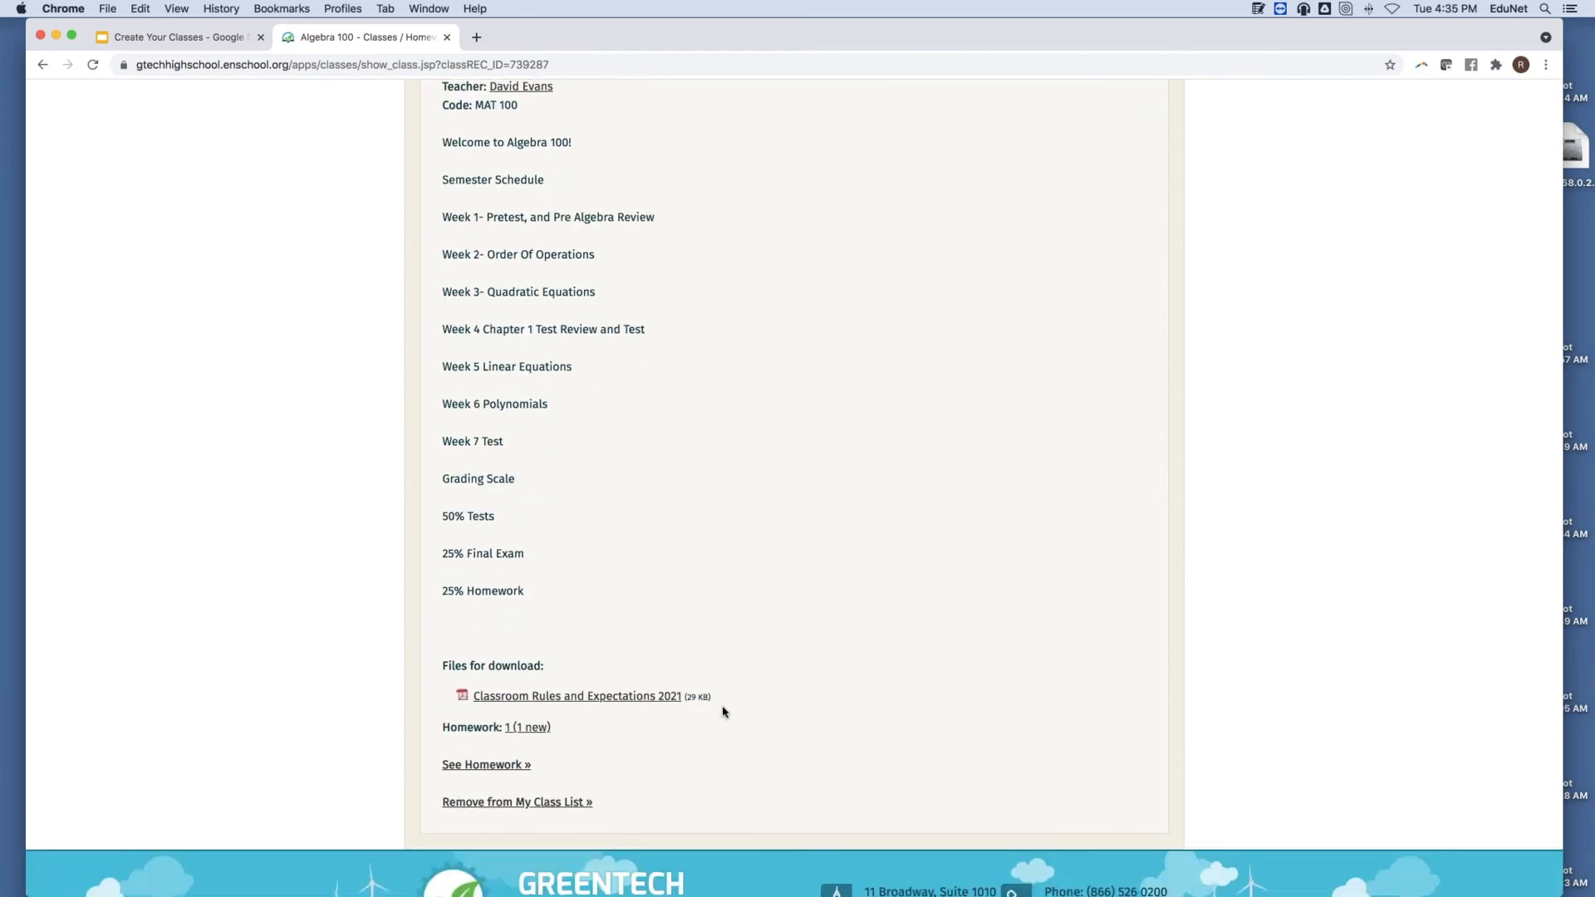
{"action": "left_click", "coordinate": [771, 688]}
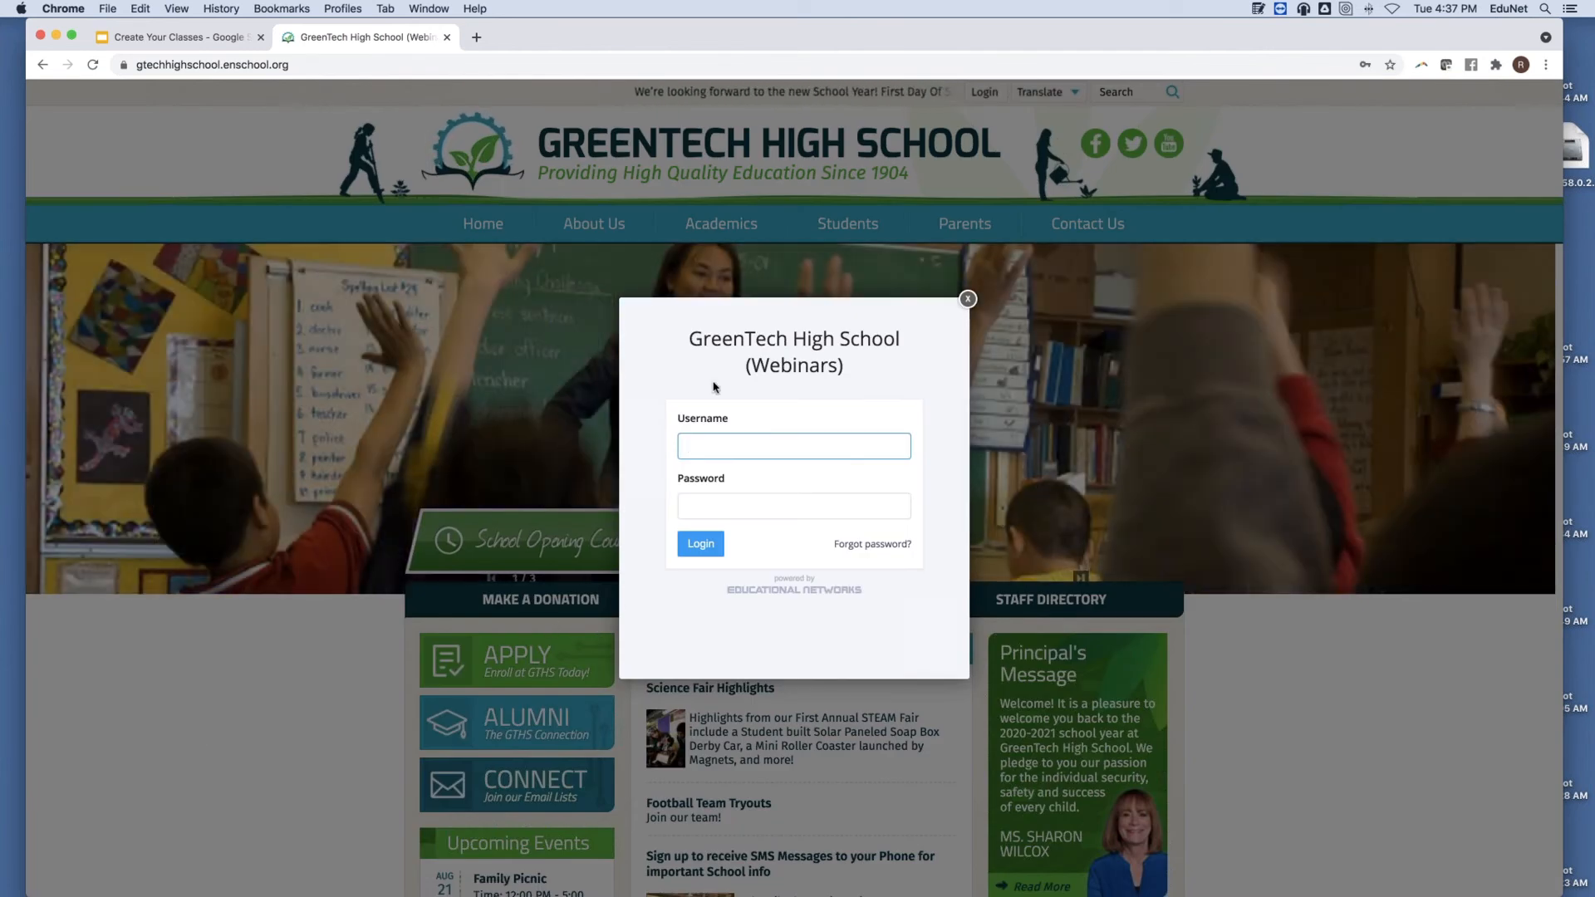
View the Forgot password page, then go back to the GreenTech High School home page.
{"action": "left_click", "coordinate": [747, 447]}
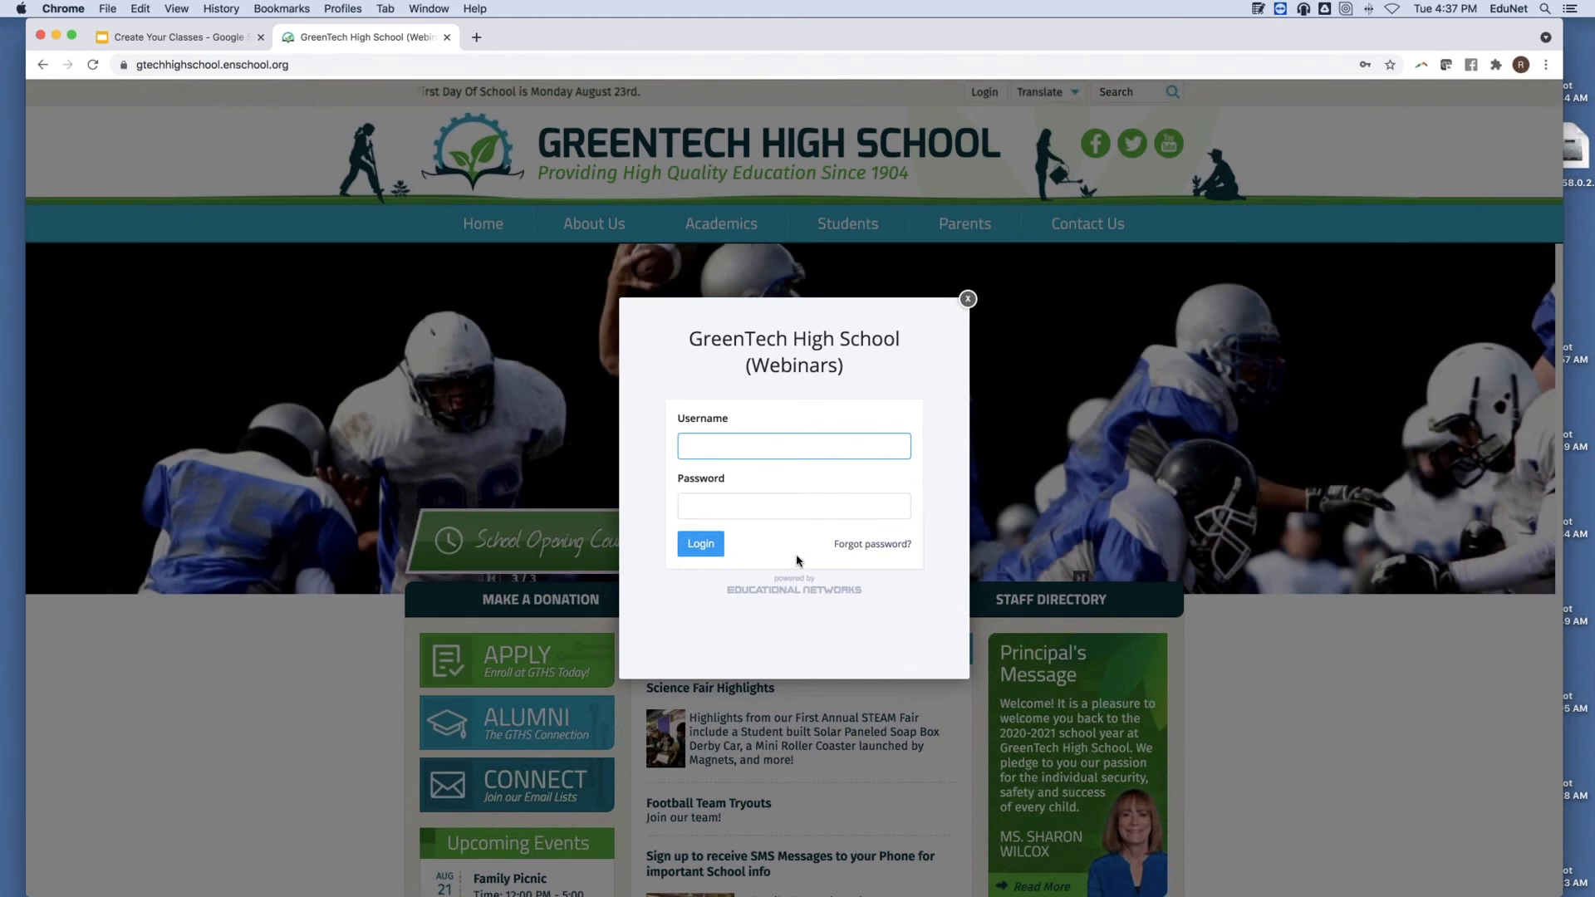
{"action": "left_click", "coordinate": [864, 548]}
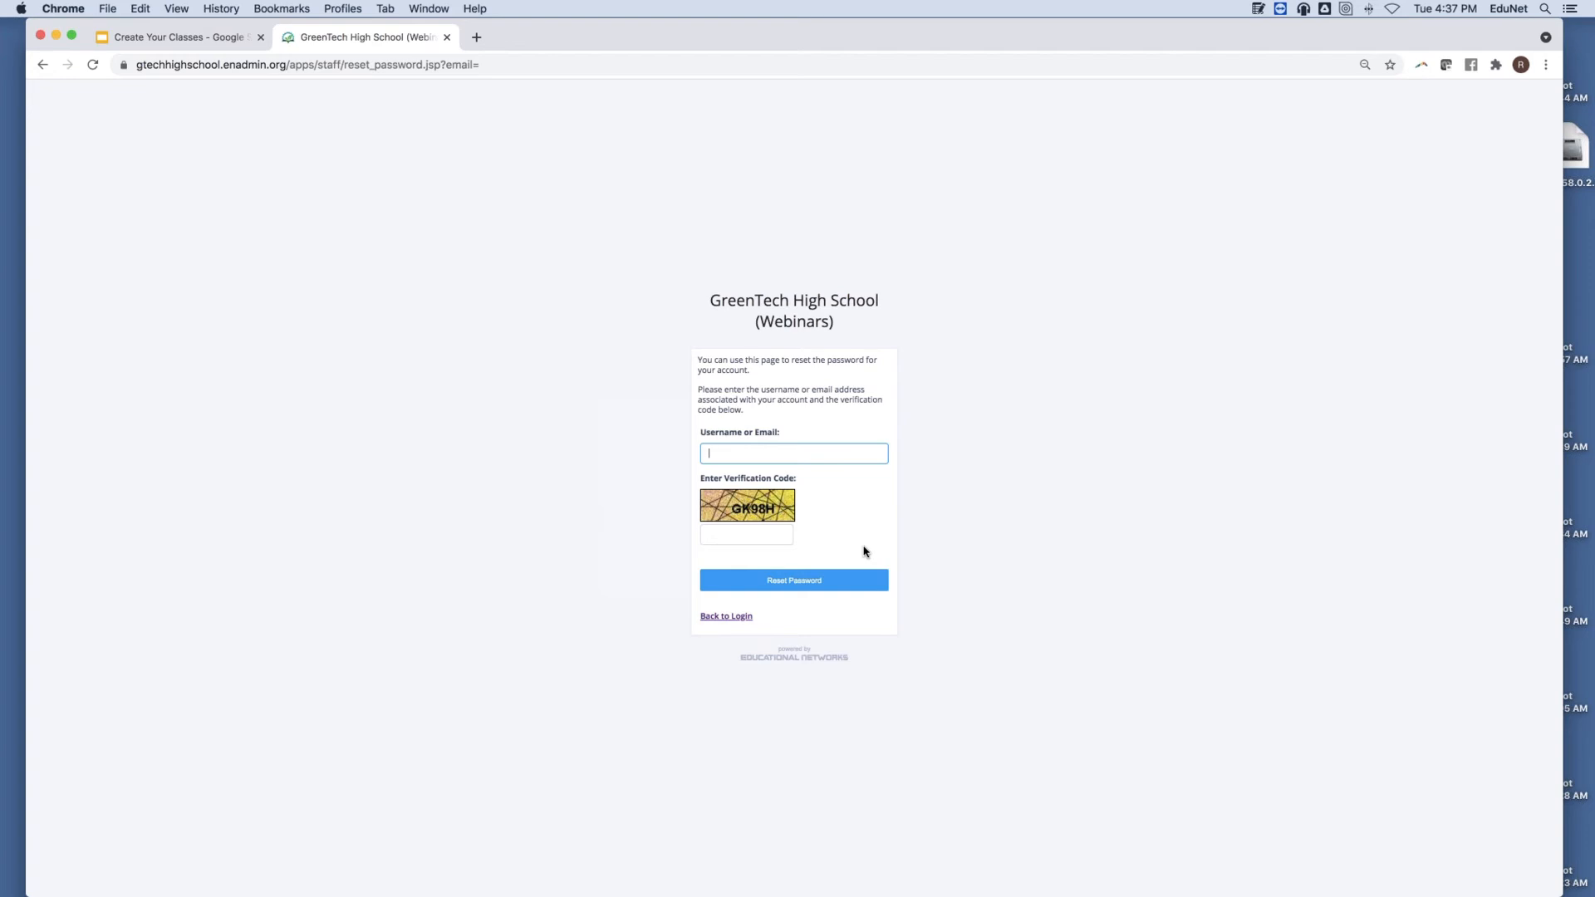
{"action": "left_click", "coordinate": [43, 66]}
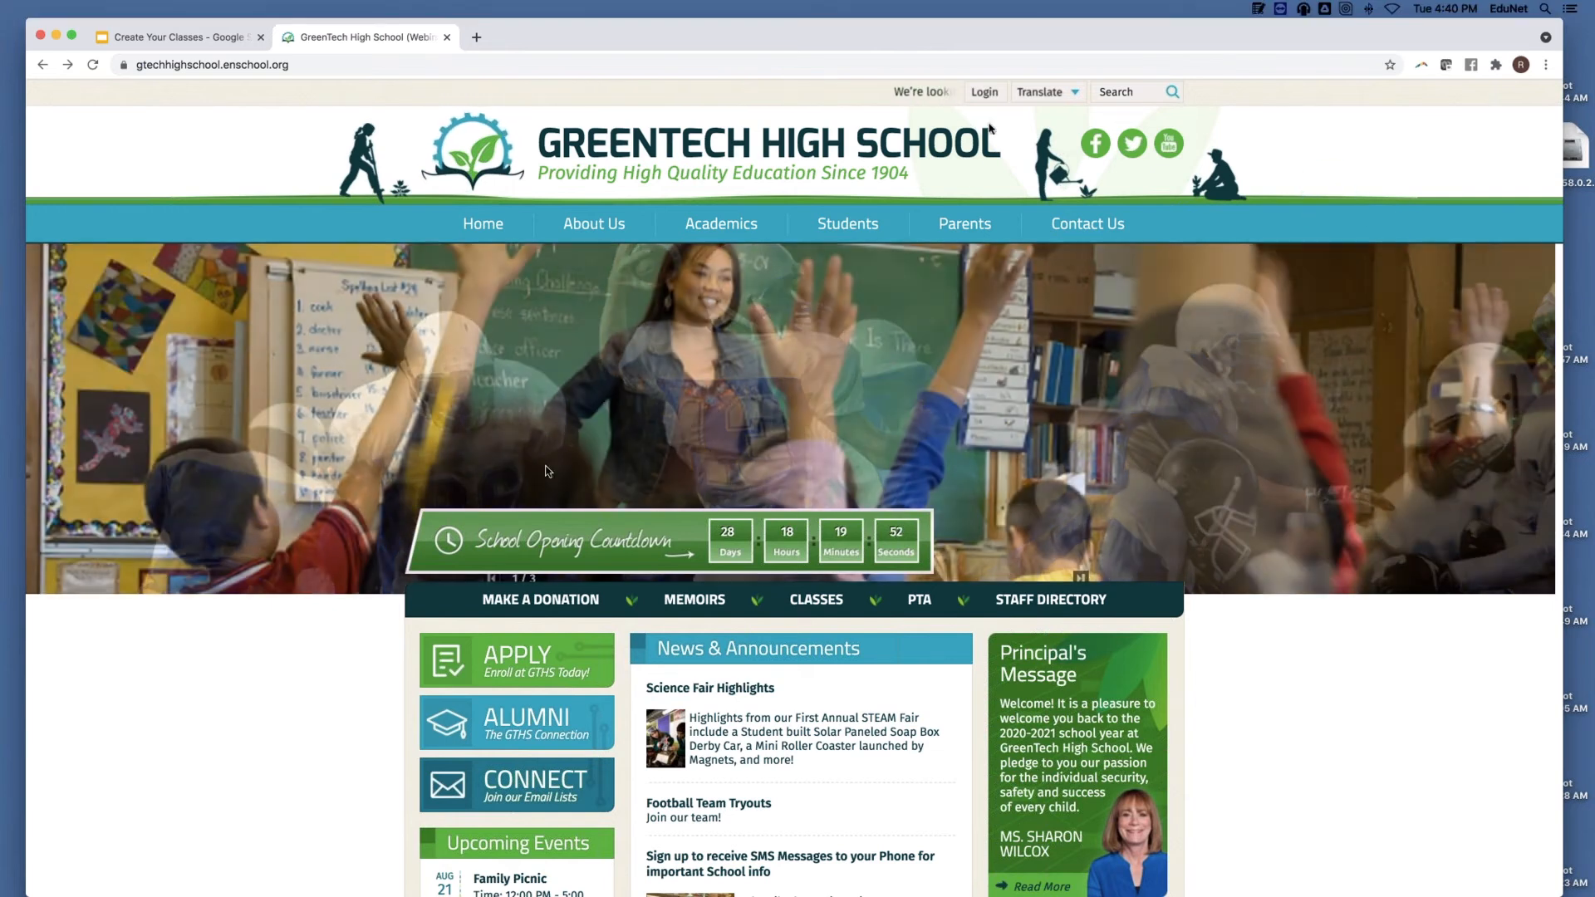
Log in to the school site with the teacher account's username and password.
{"action": "left_click", "coordinate": [260, 800]}
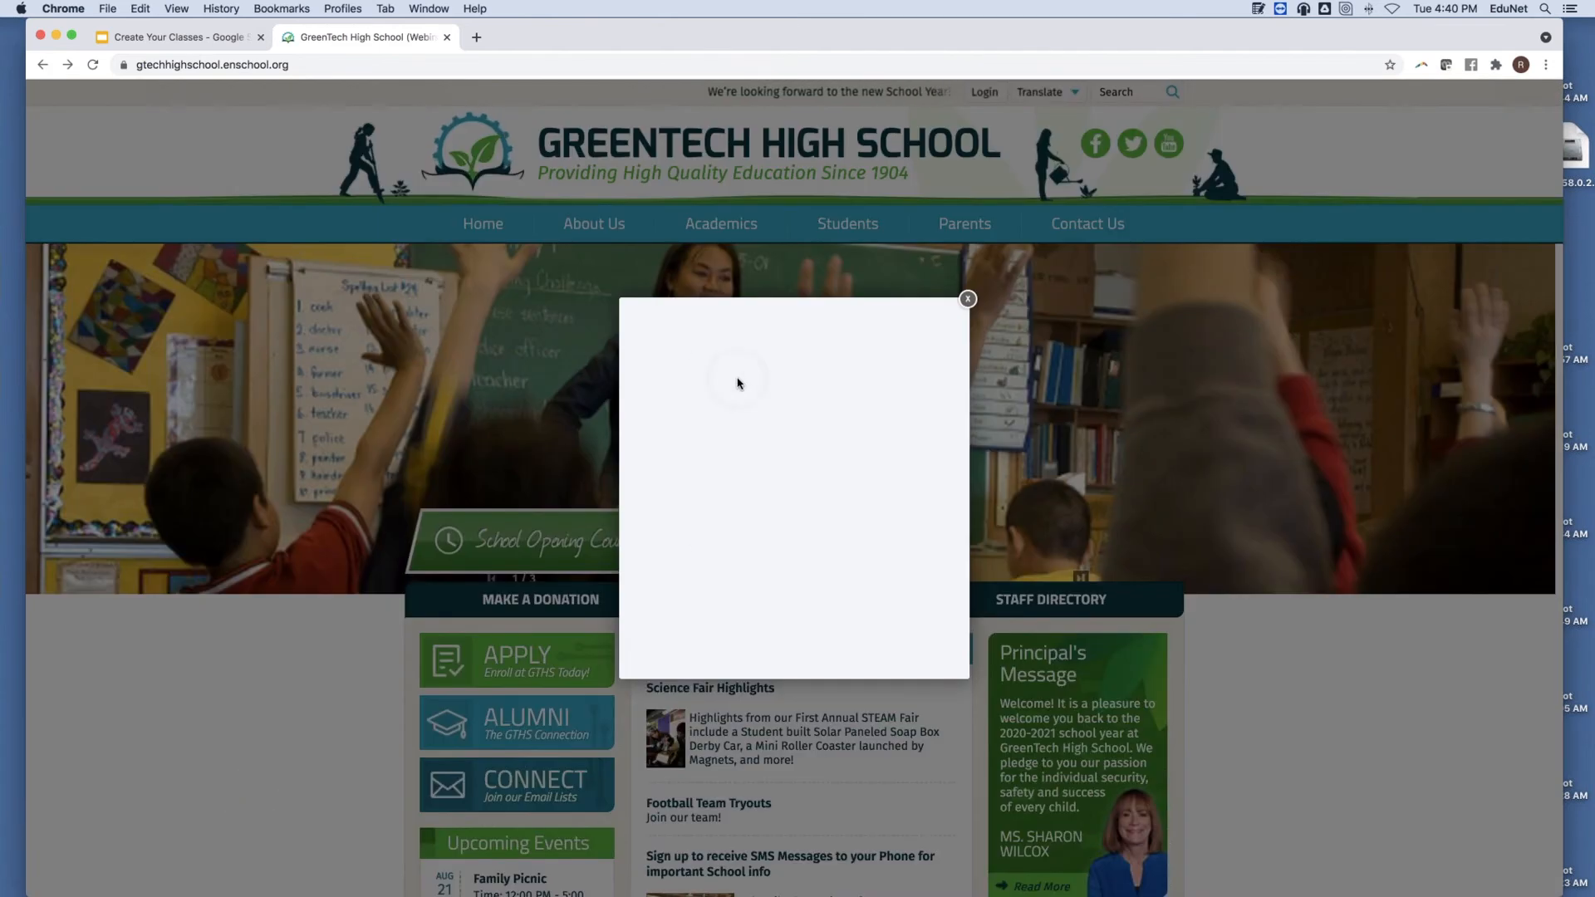
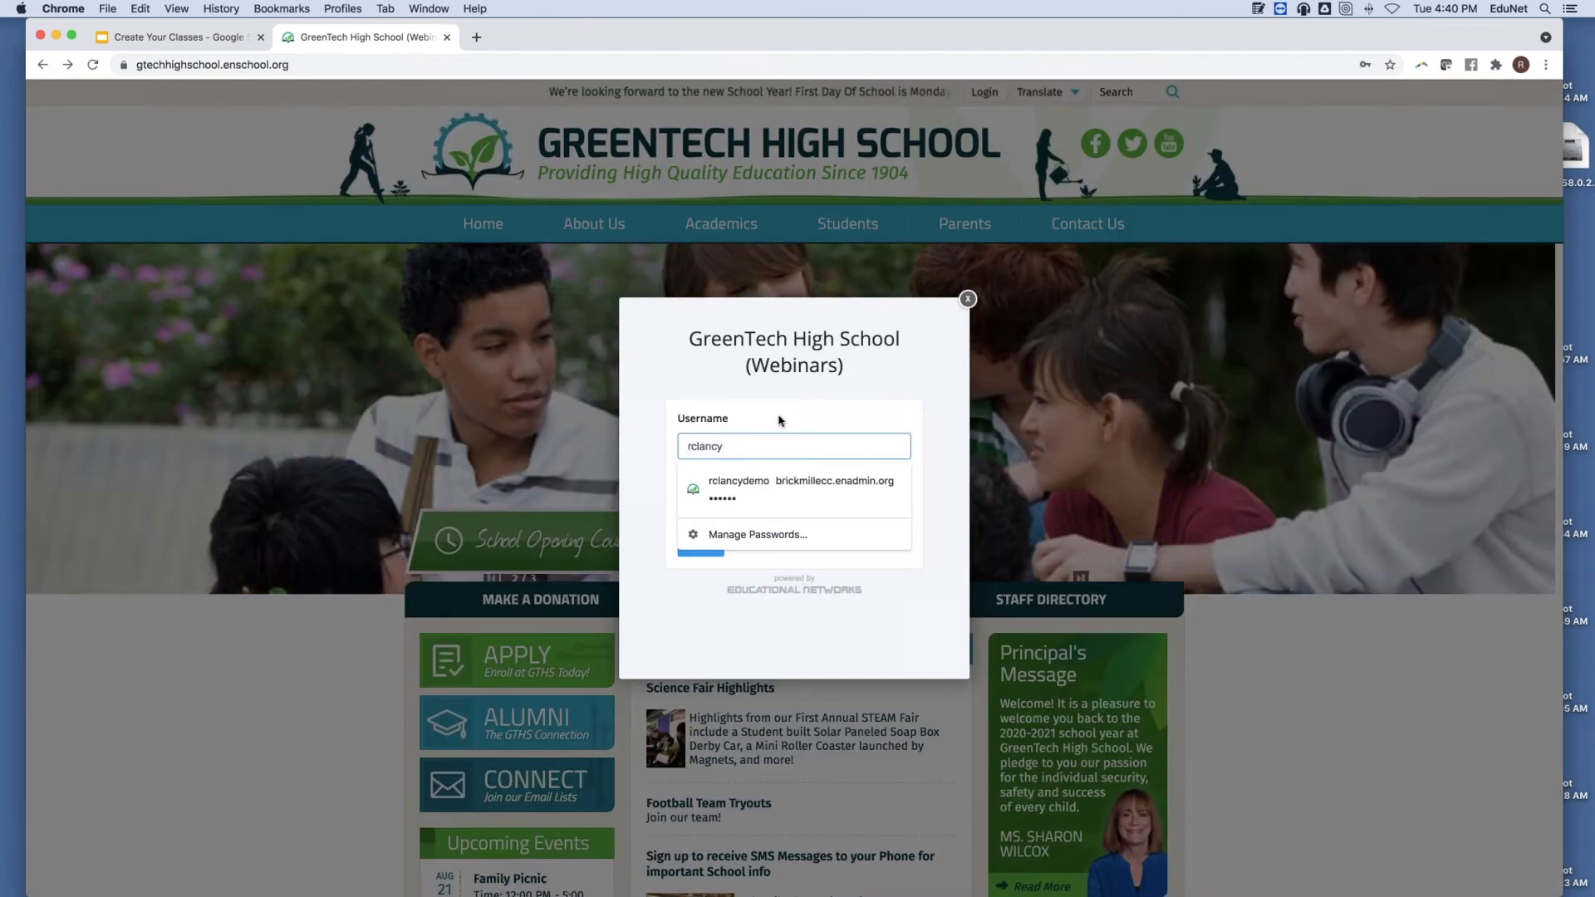
{"action": "left_click", "coordinate": [785, 420]}
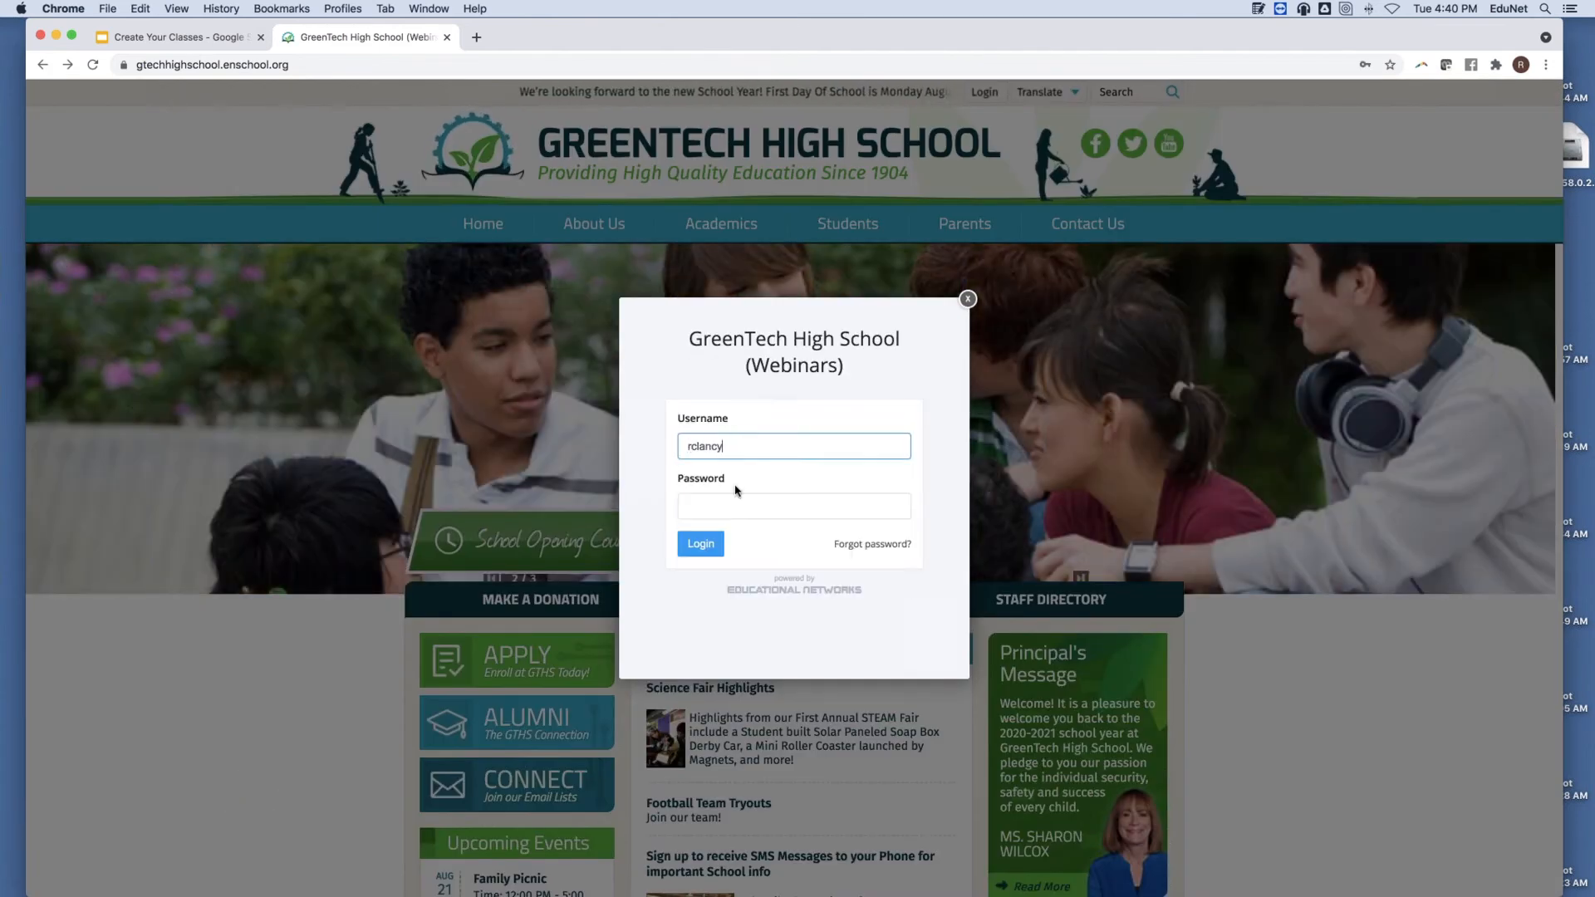
{"action": "left_click", "coordinate": [718, 506]}
{"action": "type", "text": "••••"}
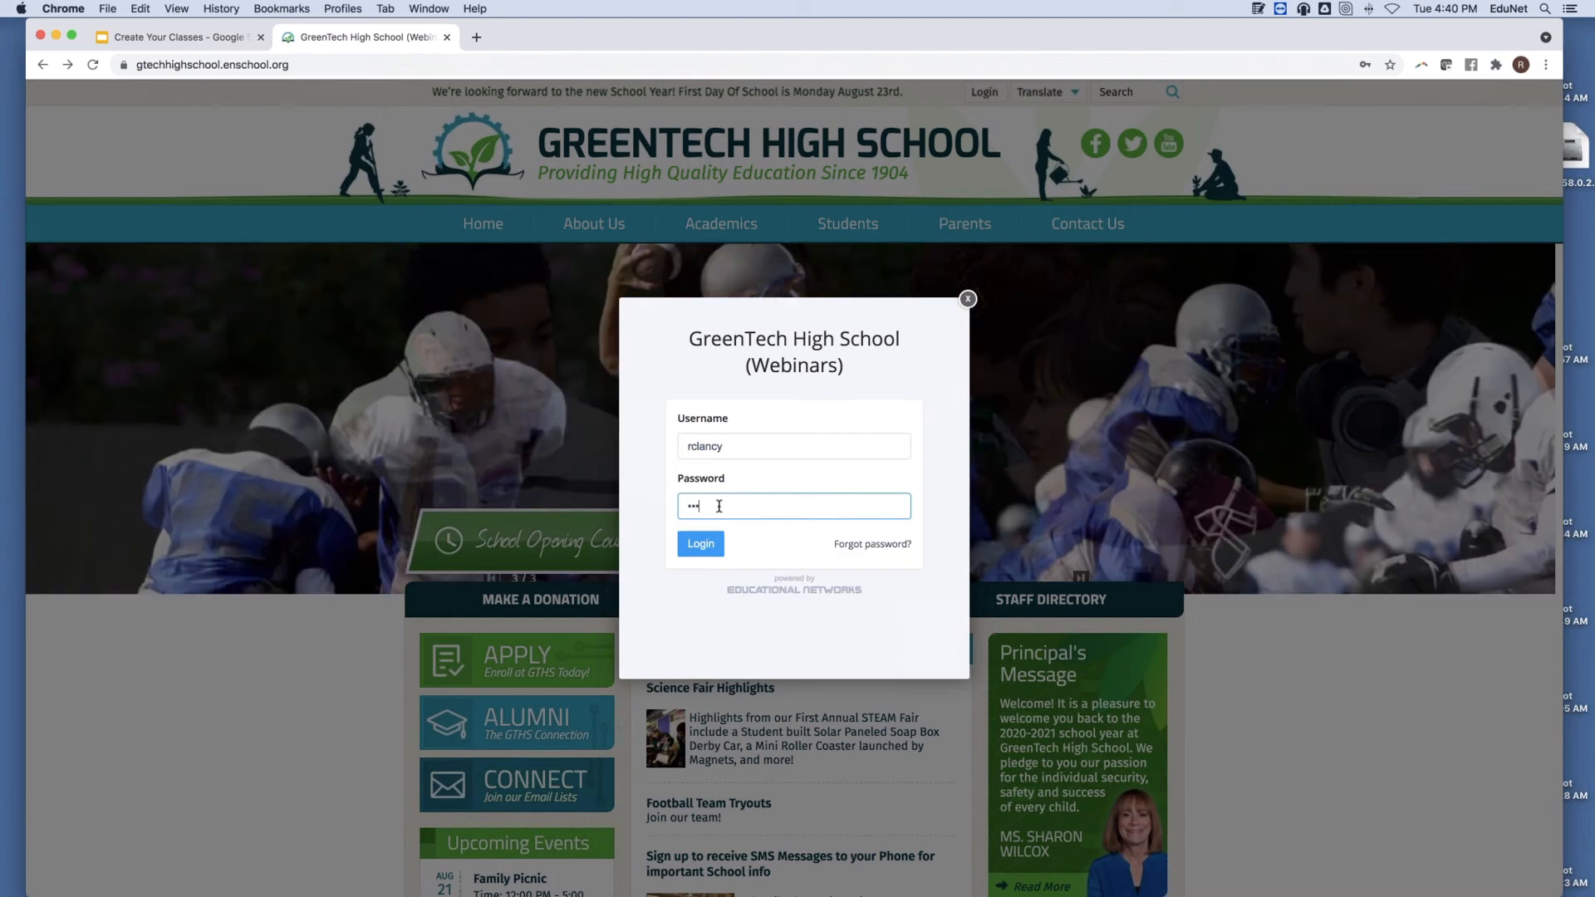
{"action": "type", "text": "••"}
{"action": "left_click", "coordinate": [700, 545]}
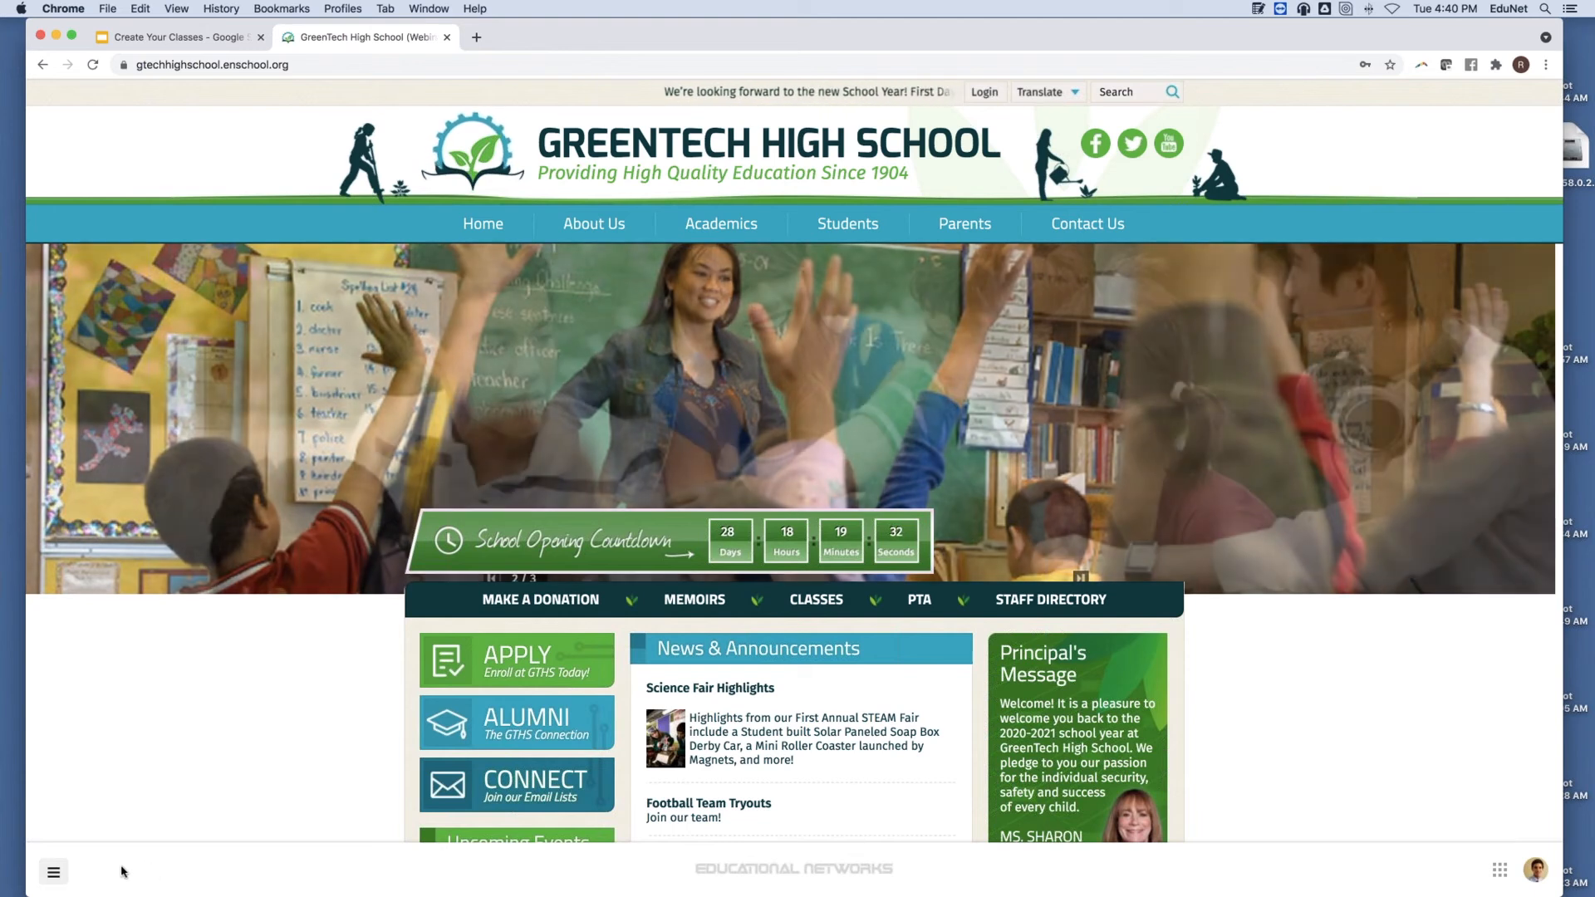
{"action": "left_click", "coordinate": [51, 879]}
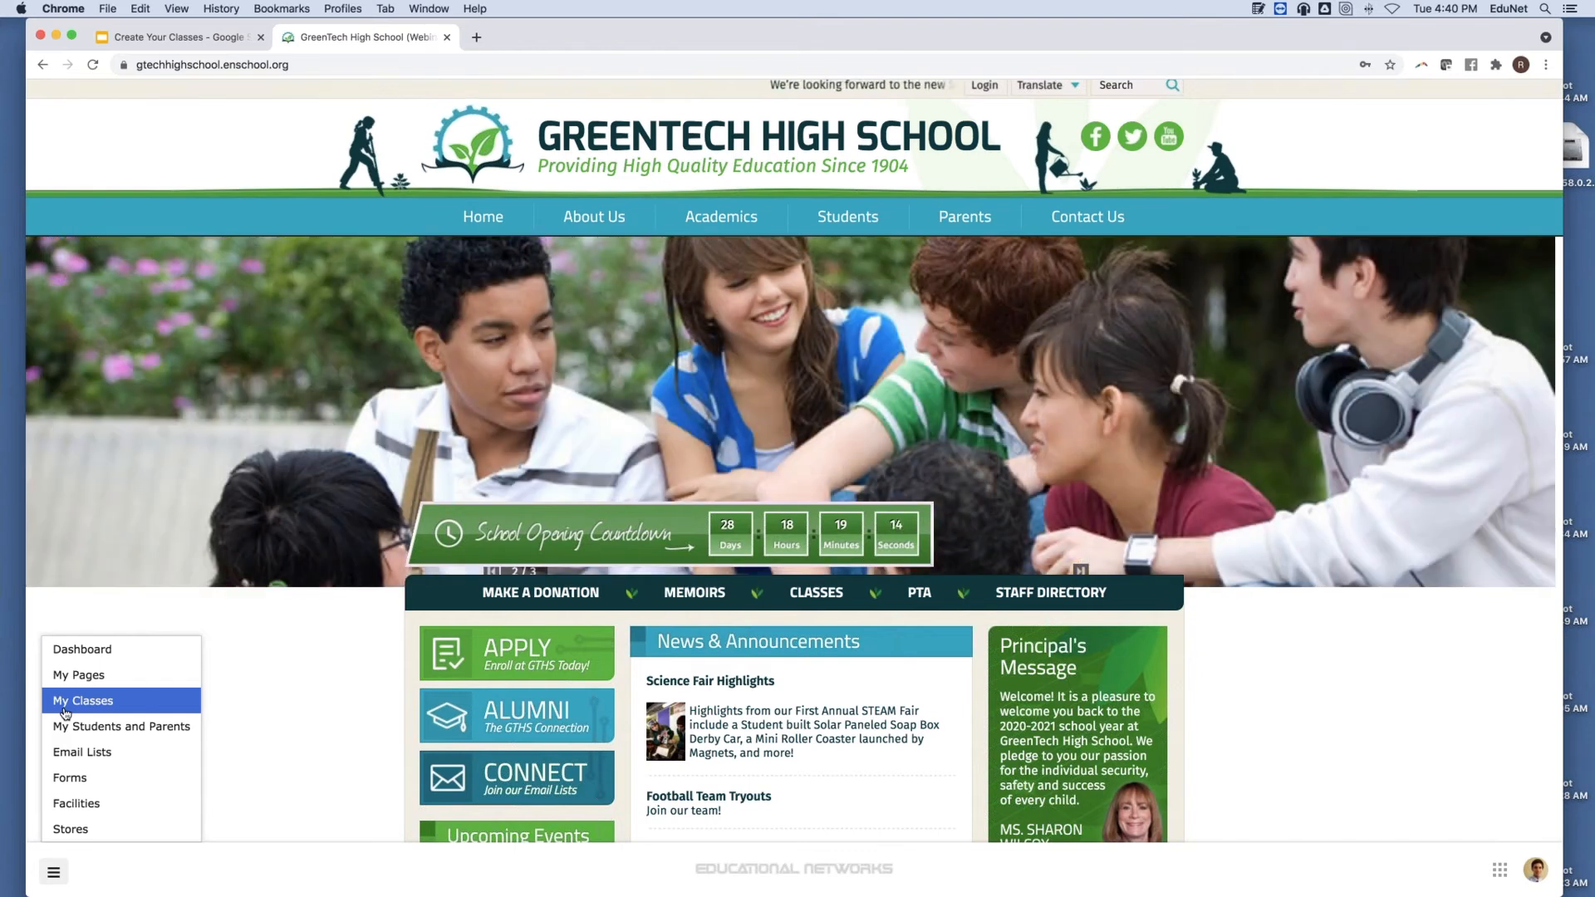
Show the teacher's empty 2021-2022 My Classes list and begin adding a class.
{"action": "left_click", "coordinate": [72, 707]}
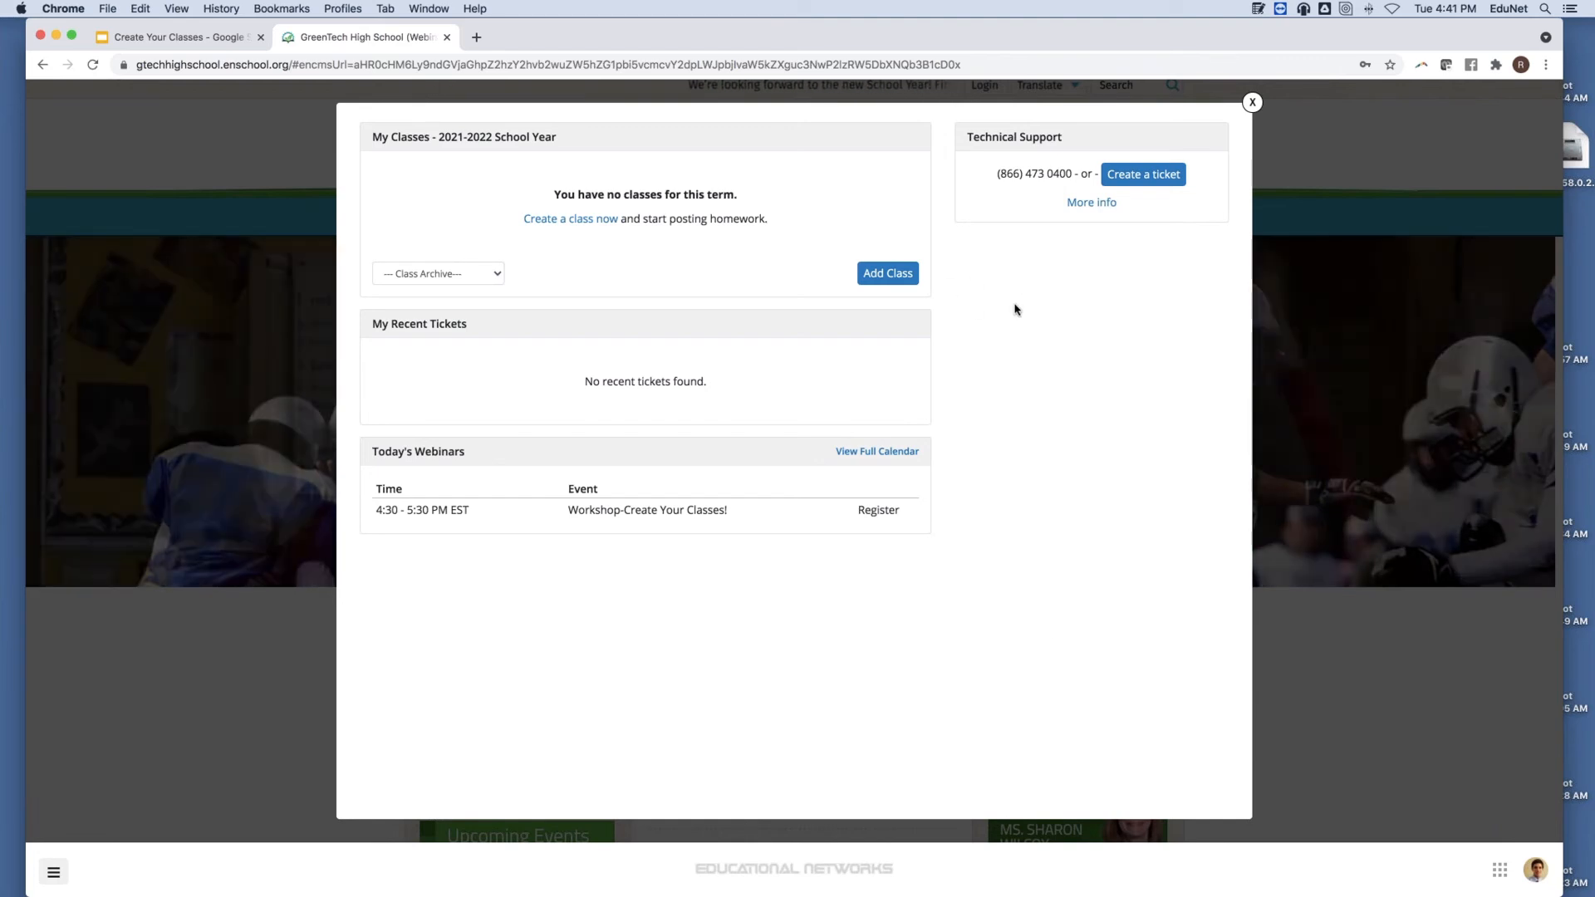
{"action": "left_click", "coordinate": [883, 281]}
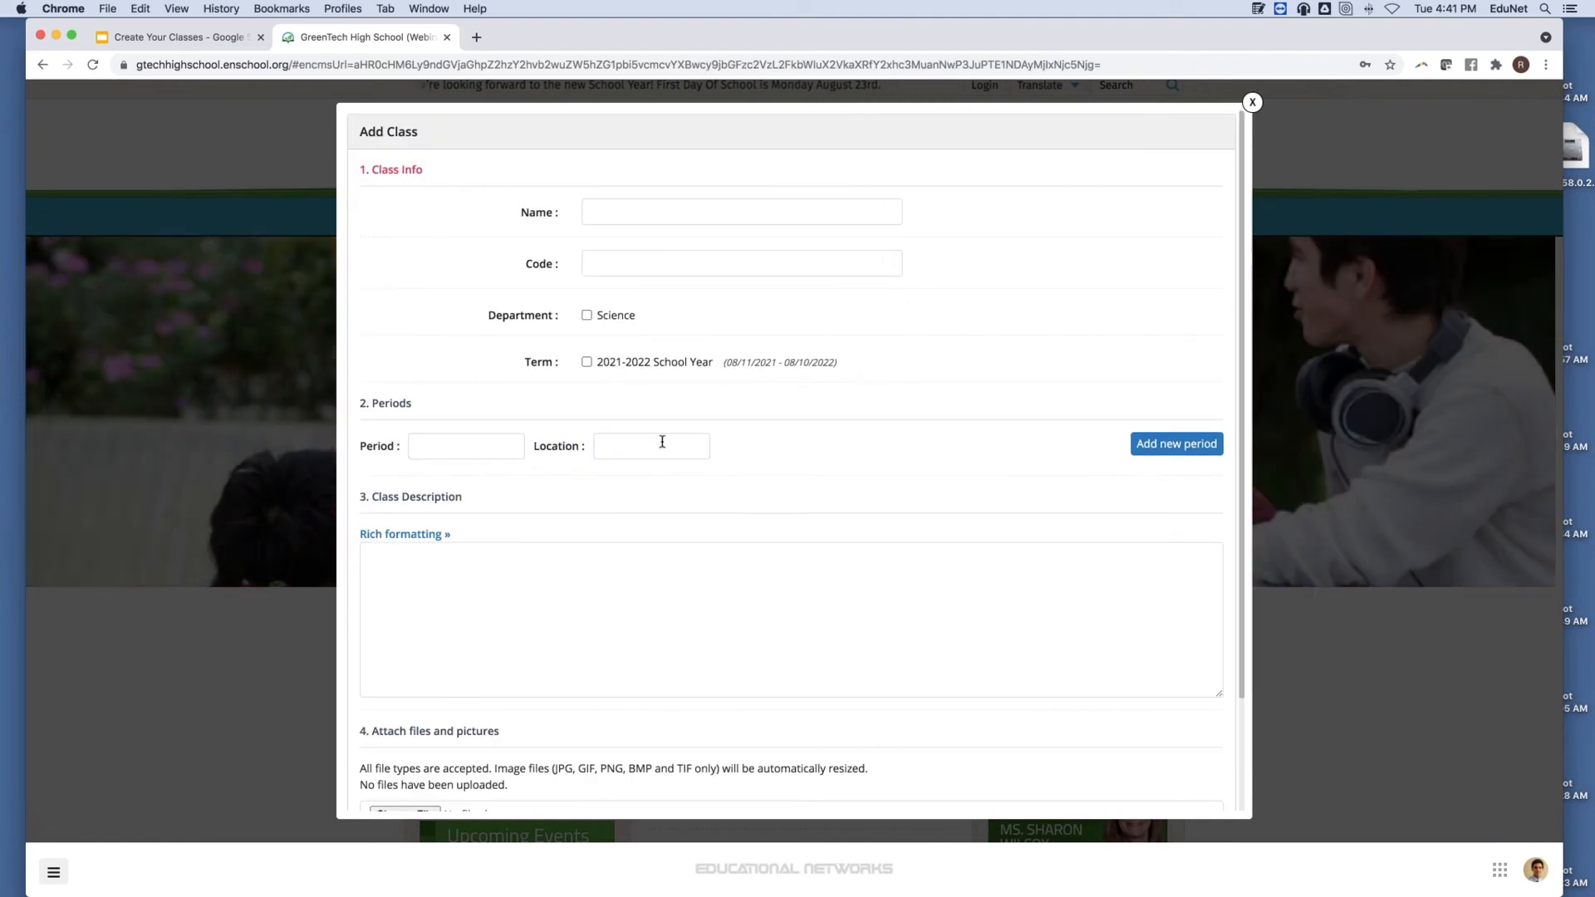
Enable rich formatting for the Class Description in the blank Add Class form.
{"action": "left_click", "coordinate": [407, 535]}
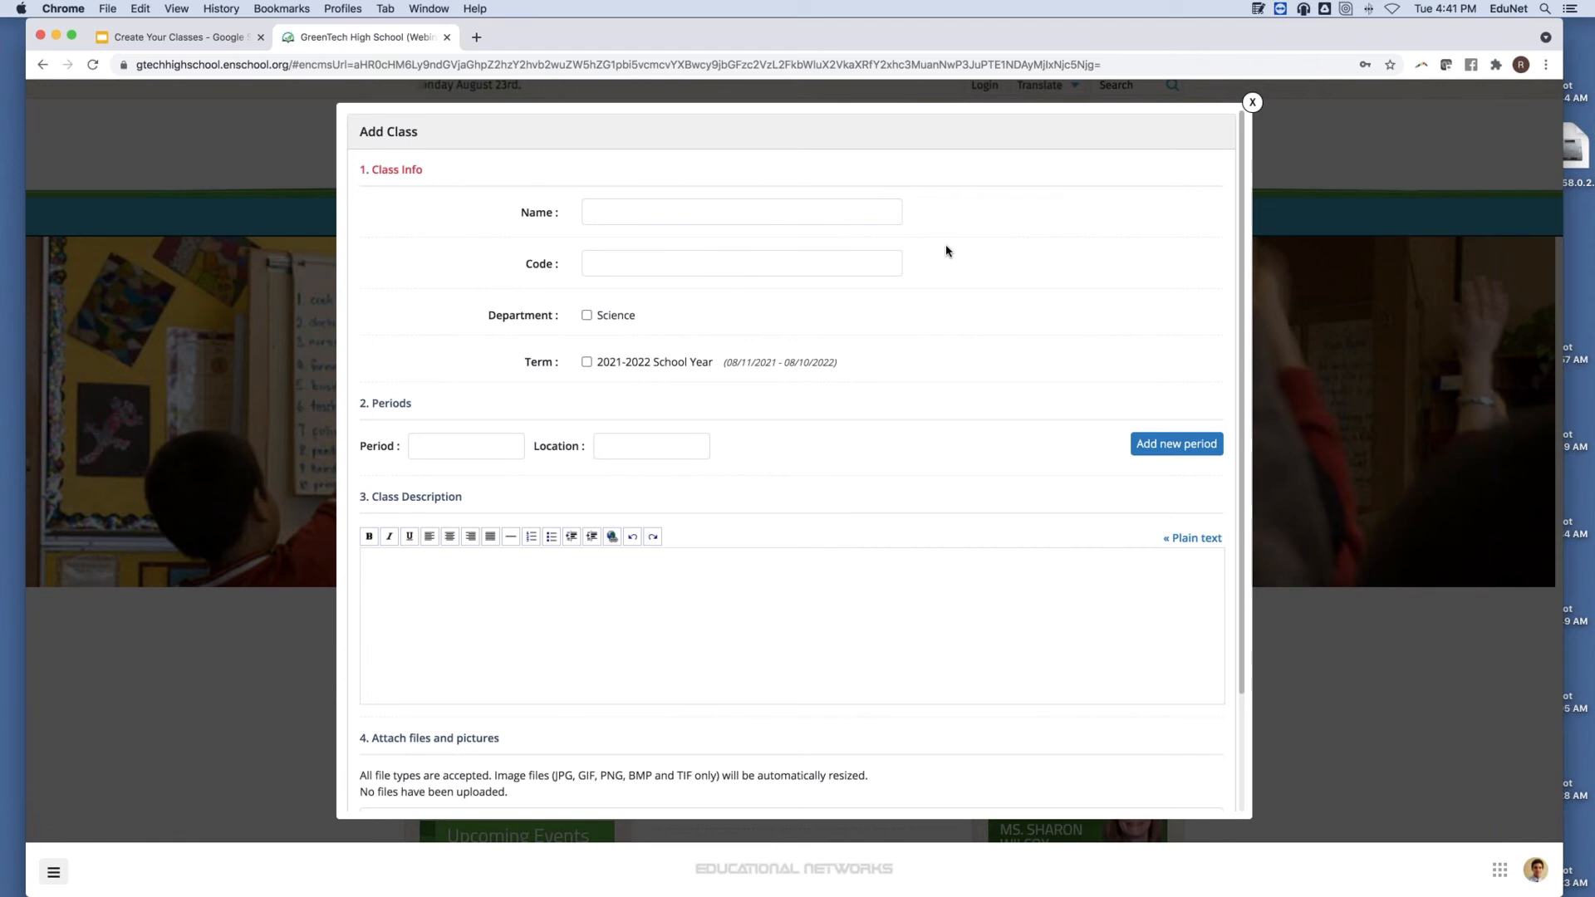
{"action": "left_click", "coordinate": [838, 213]}
Enter name 'Marine Biology 100' and code 'MB 100', and tick Science and 2021-2022 School Year.
{"action": "type", "text": "Ma"}
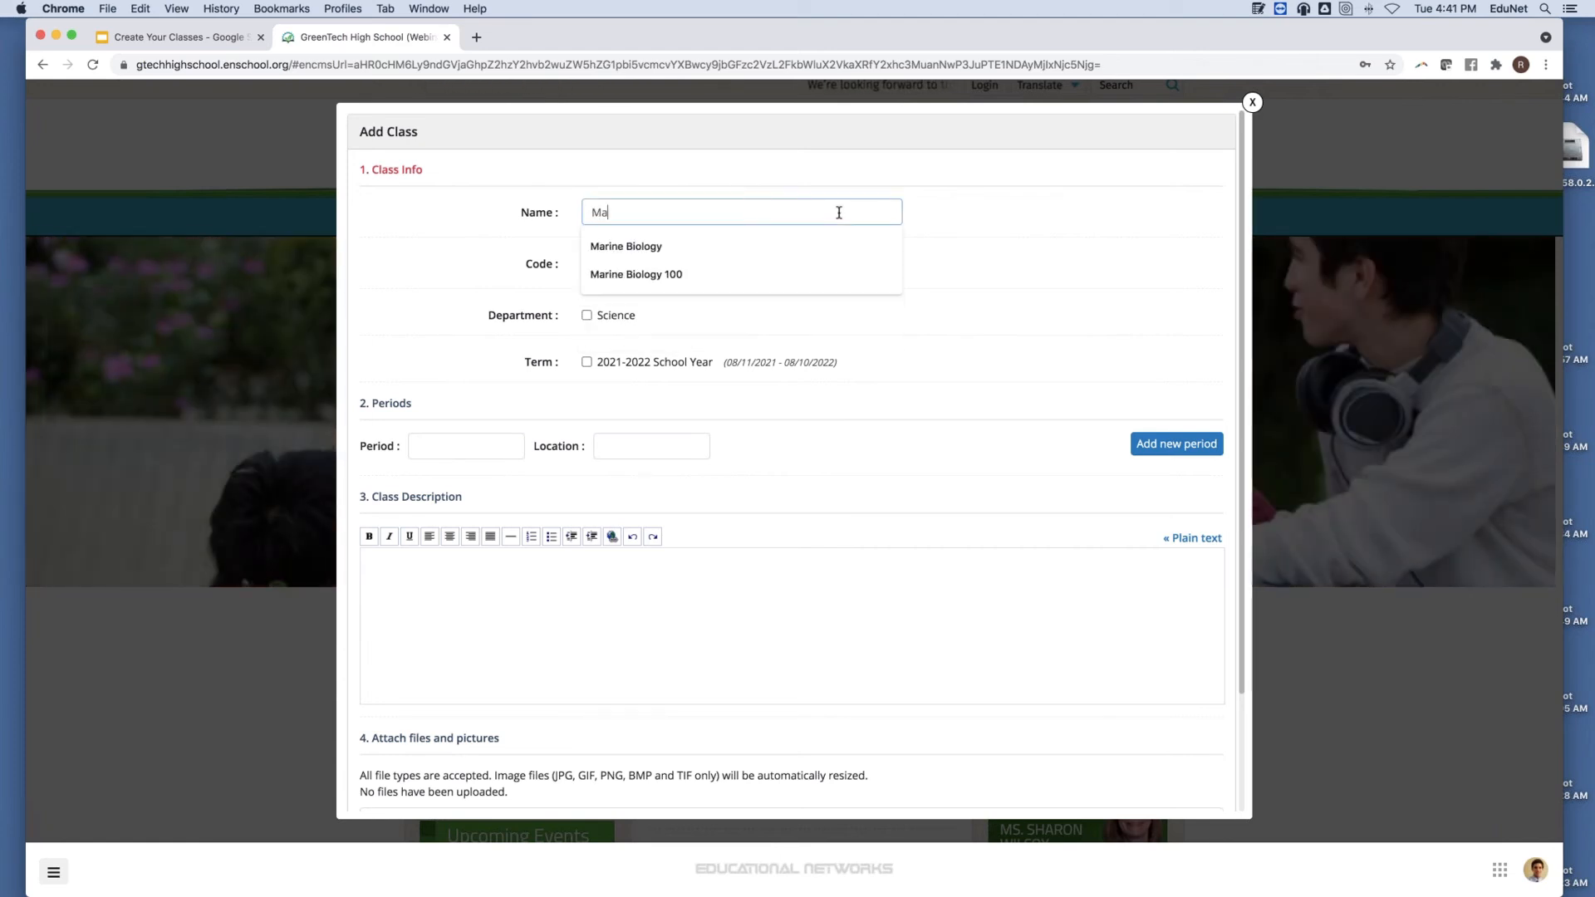
{"action": "type", "text": "rine B"}
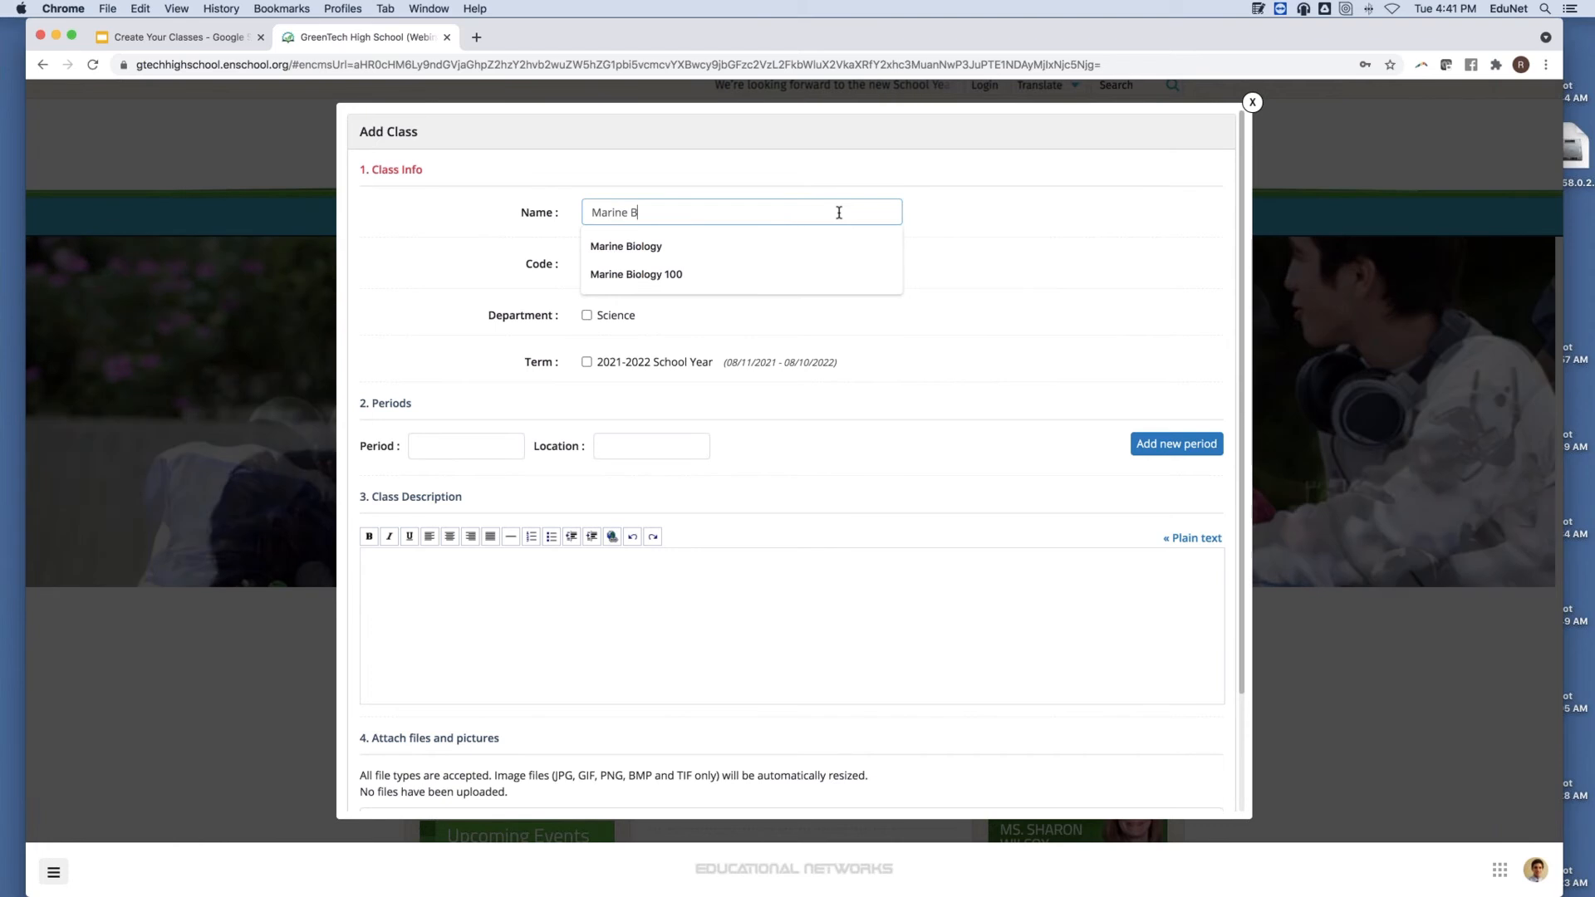
{"action": "type", "text": "iology 100"}
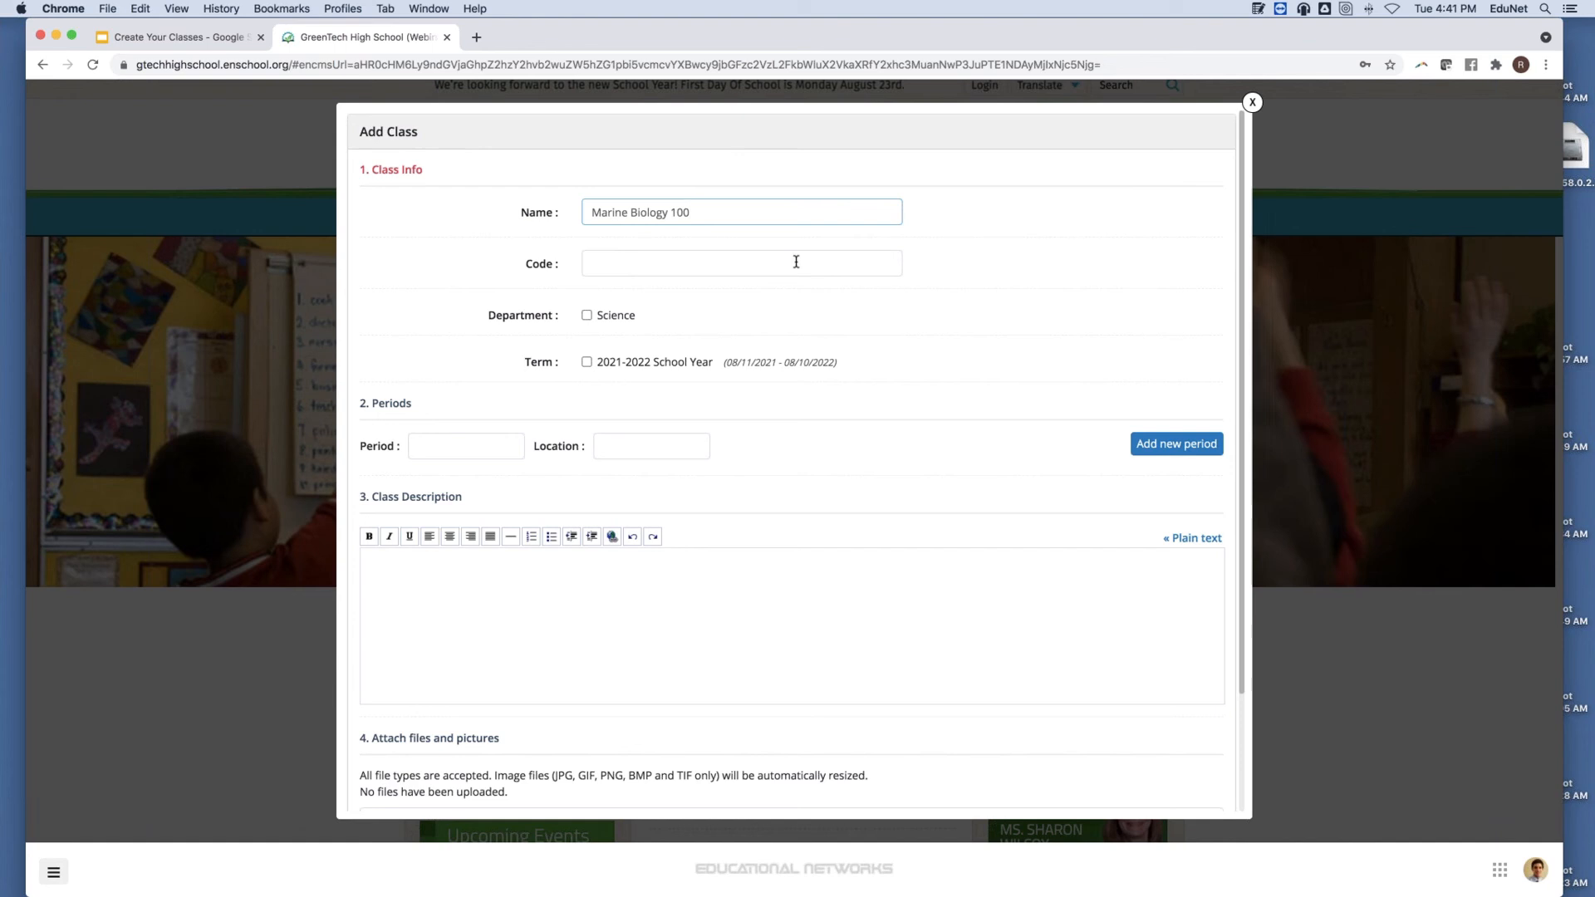
{"action": "left_click", "coordinate": [796, 262]}
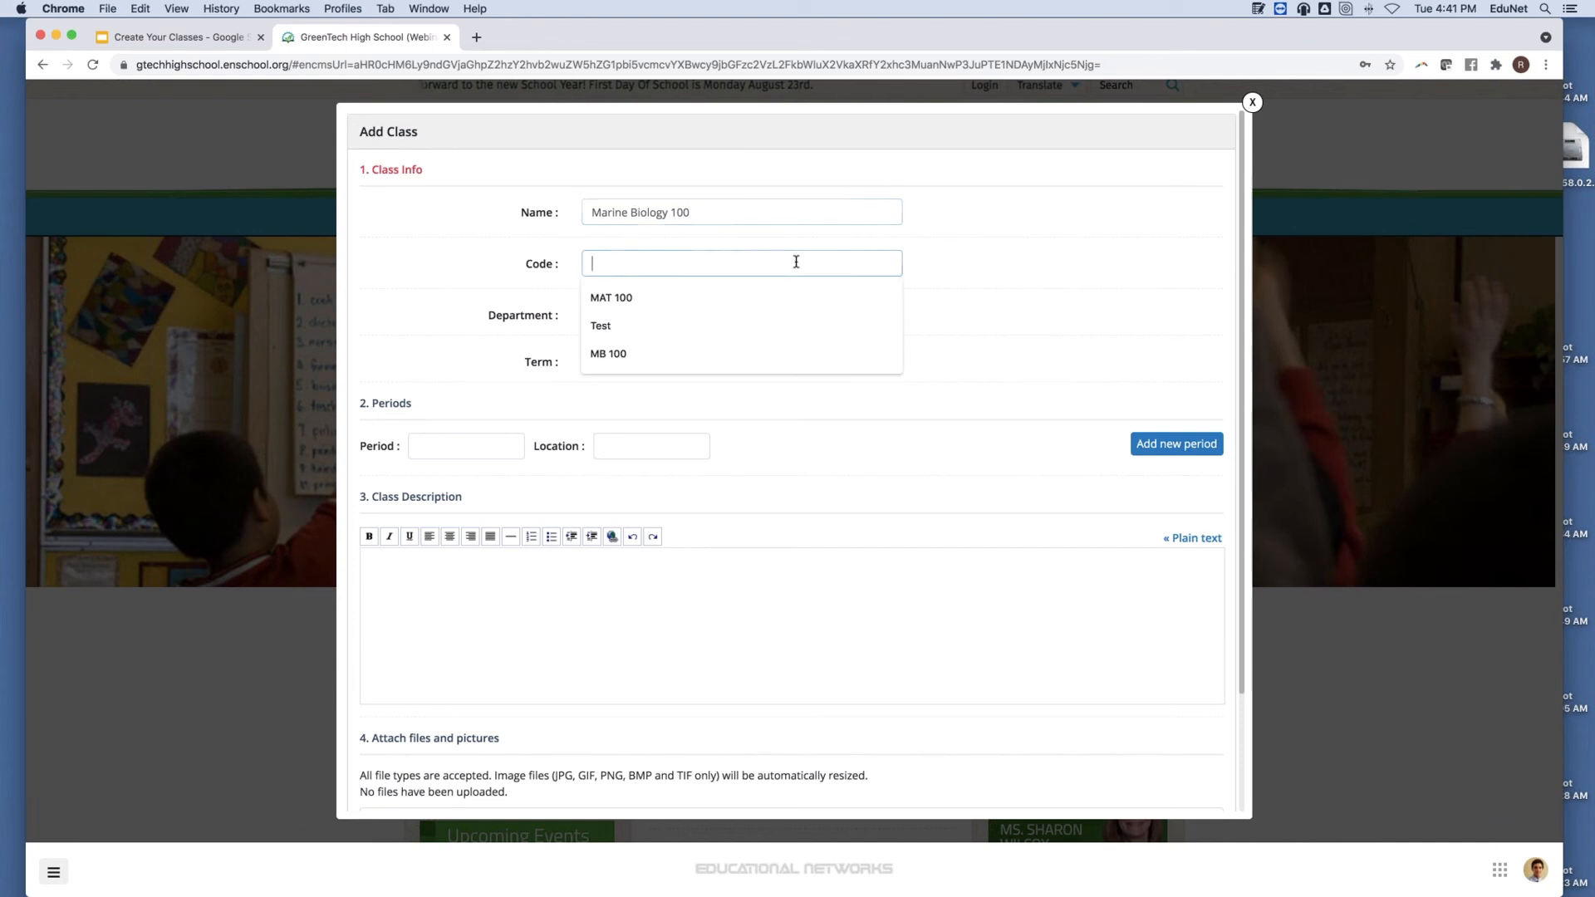
{"action": "type", "text": "MB 100"}
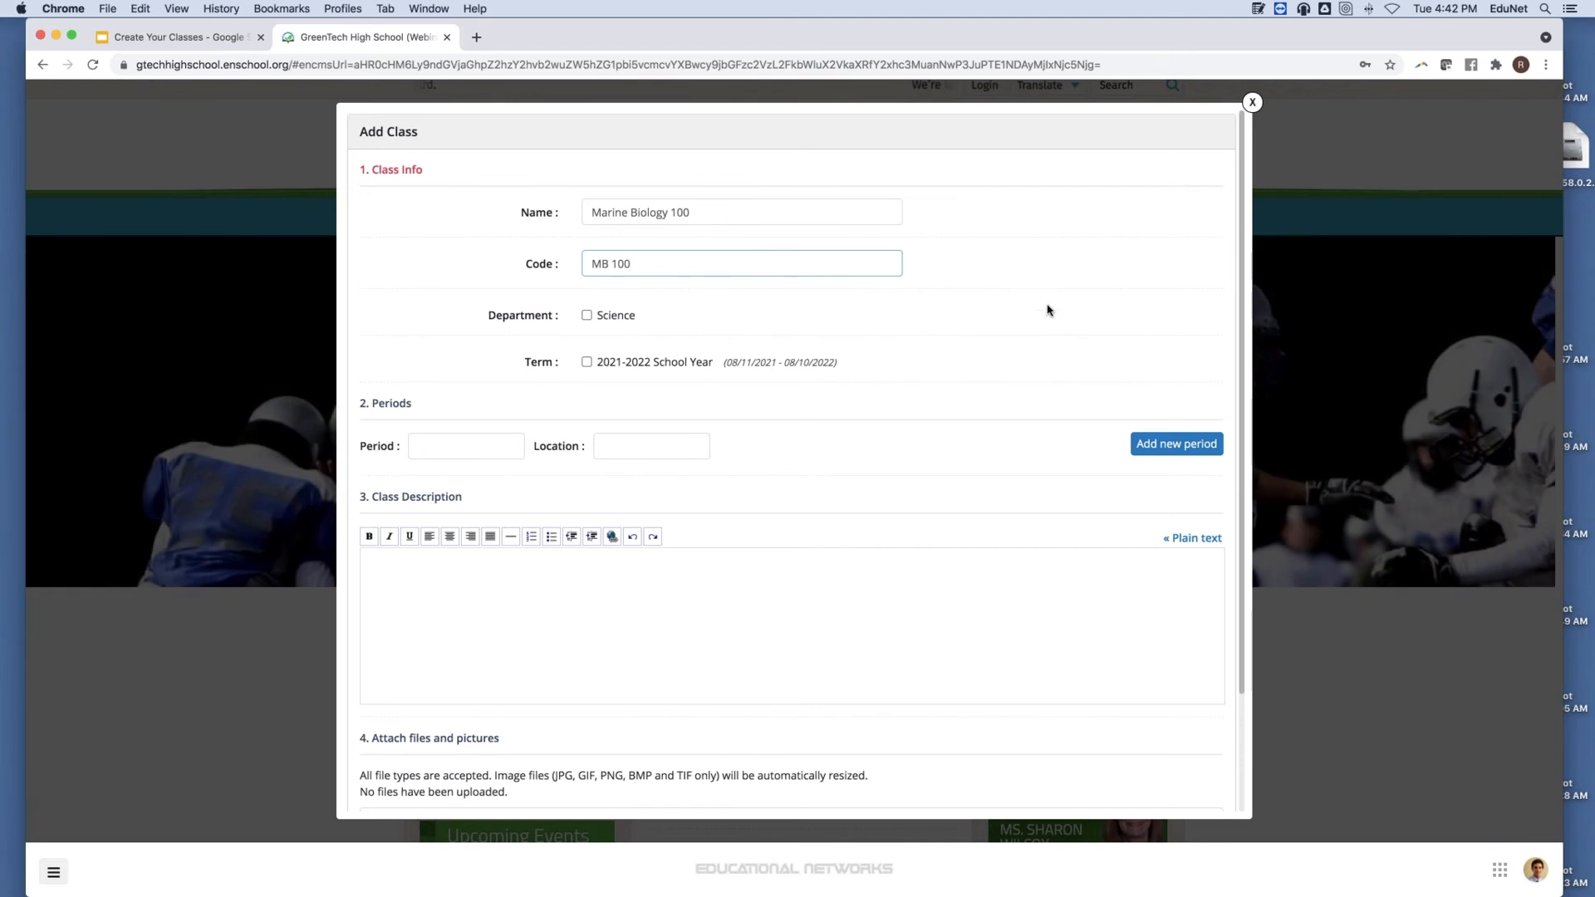
{"action": "left_click", "coordinate": [1106, 276]}
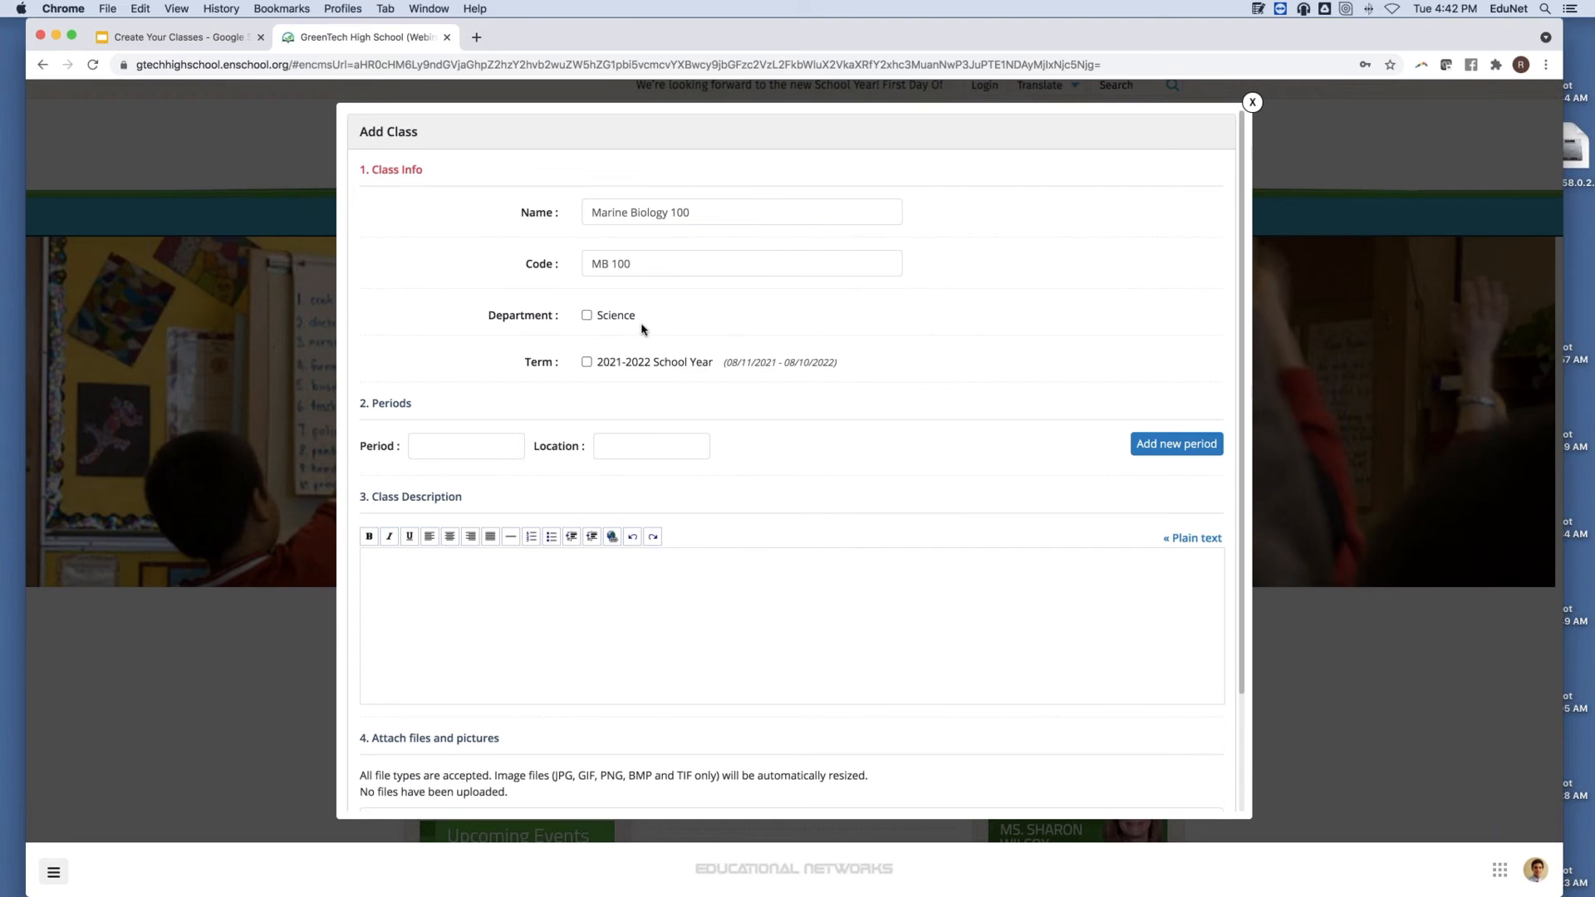
{"action": "left_click", "coordinate": [572, 354]}
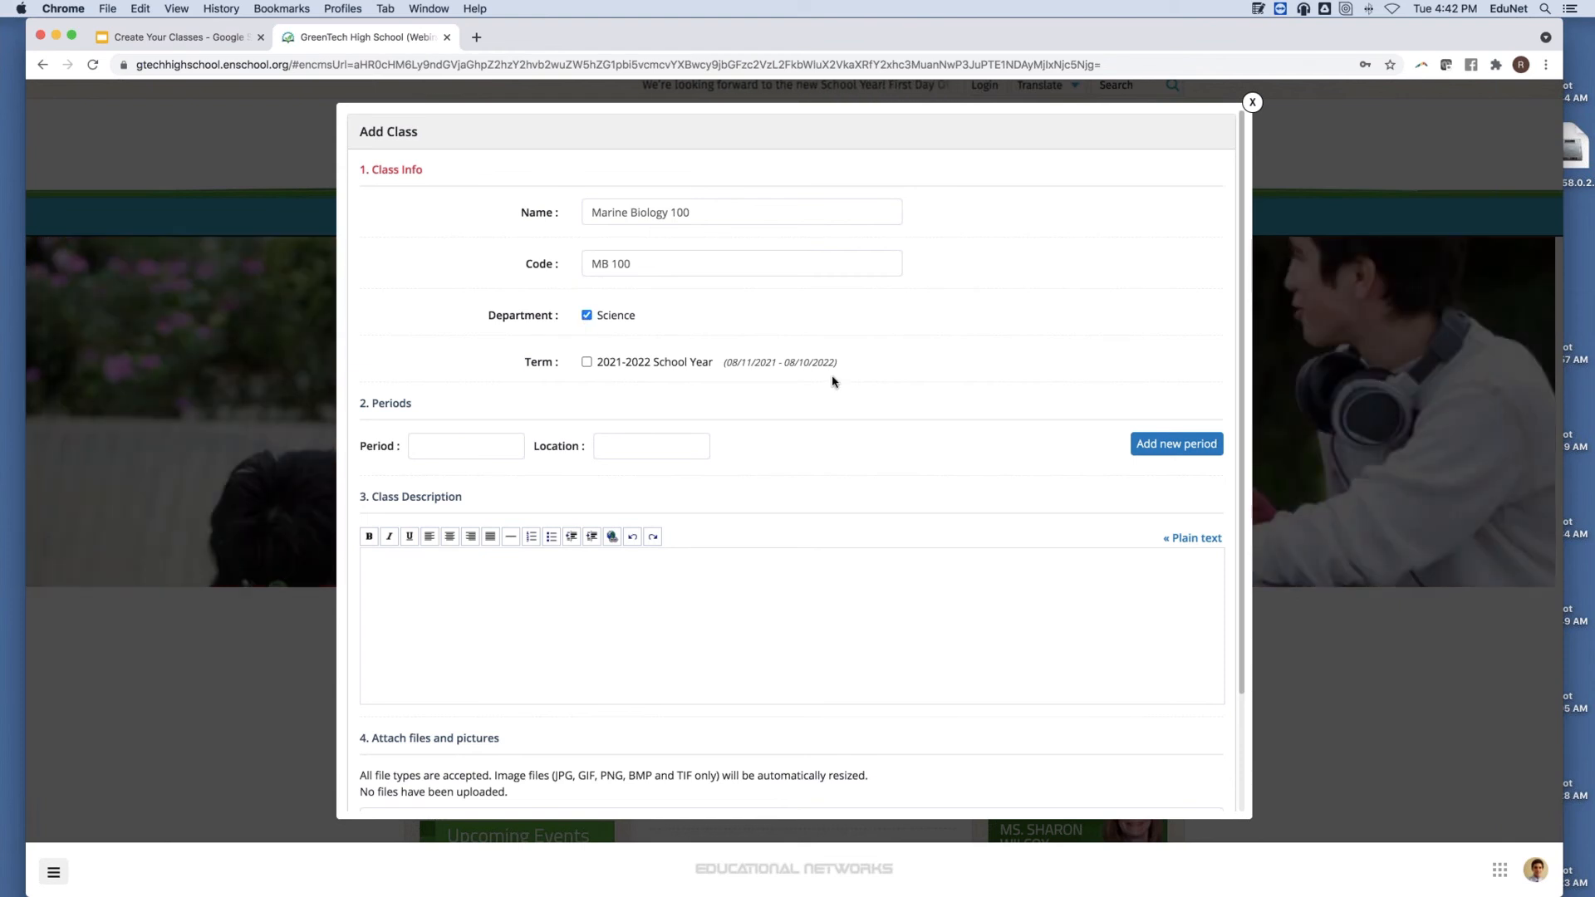
{"action": "left_click", "coordinate": [587, 362]}
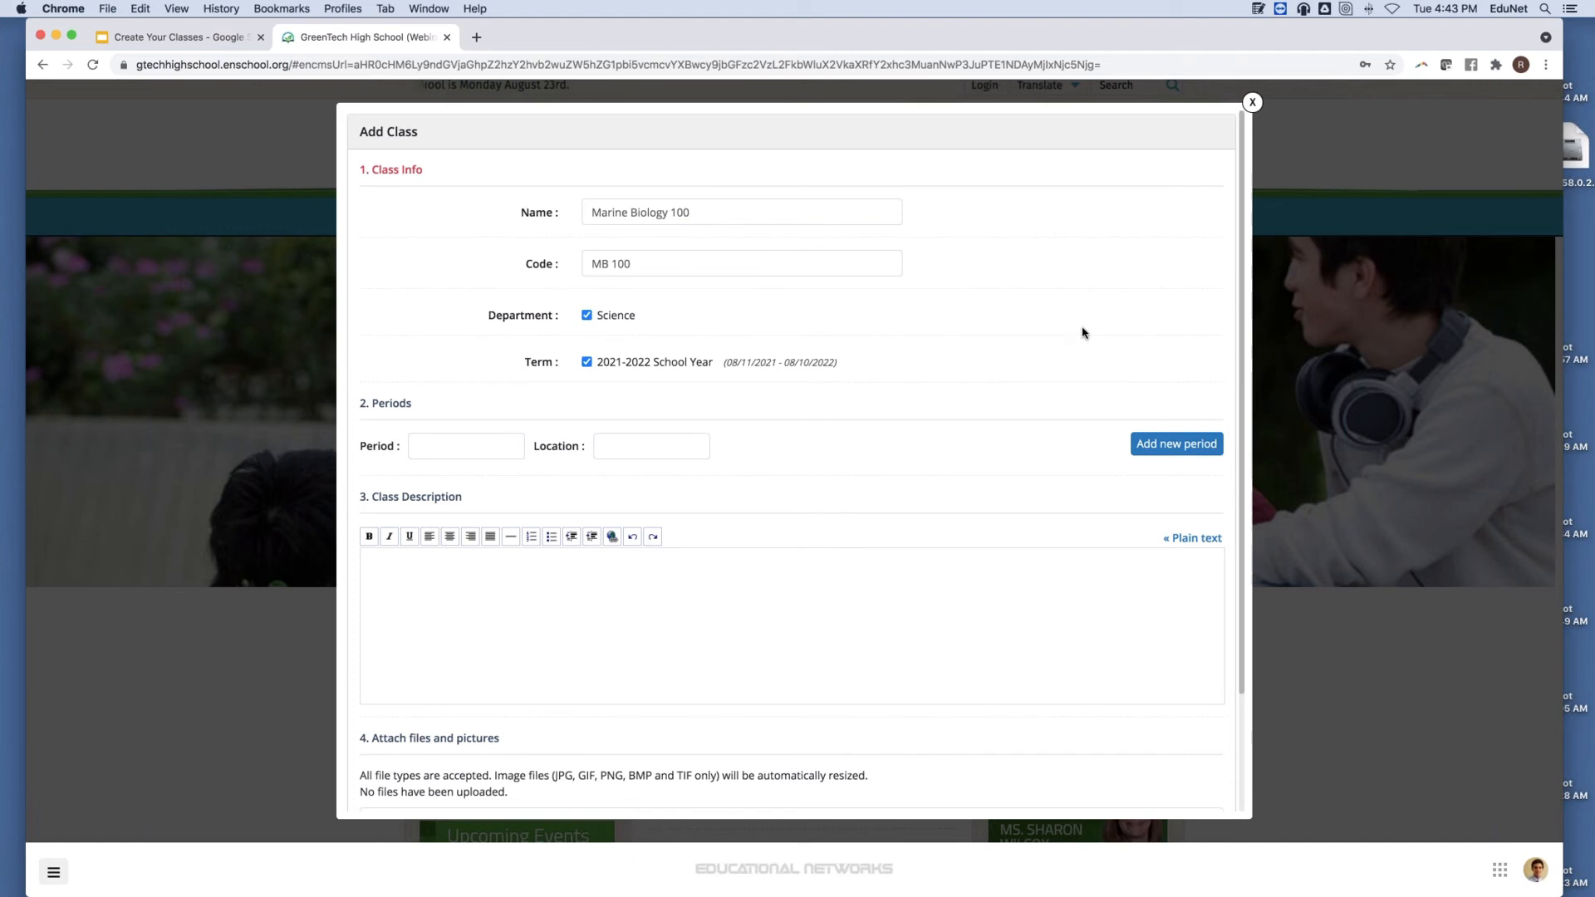
Add period 1 with location Room 100.
{"action": "left_click", "coordinate": [439, 446]}
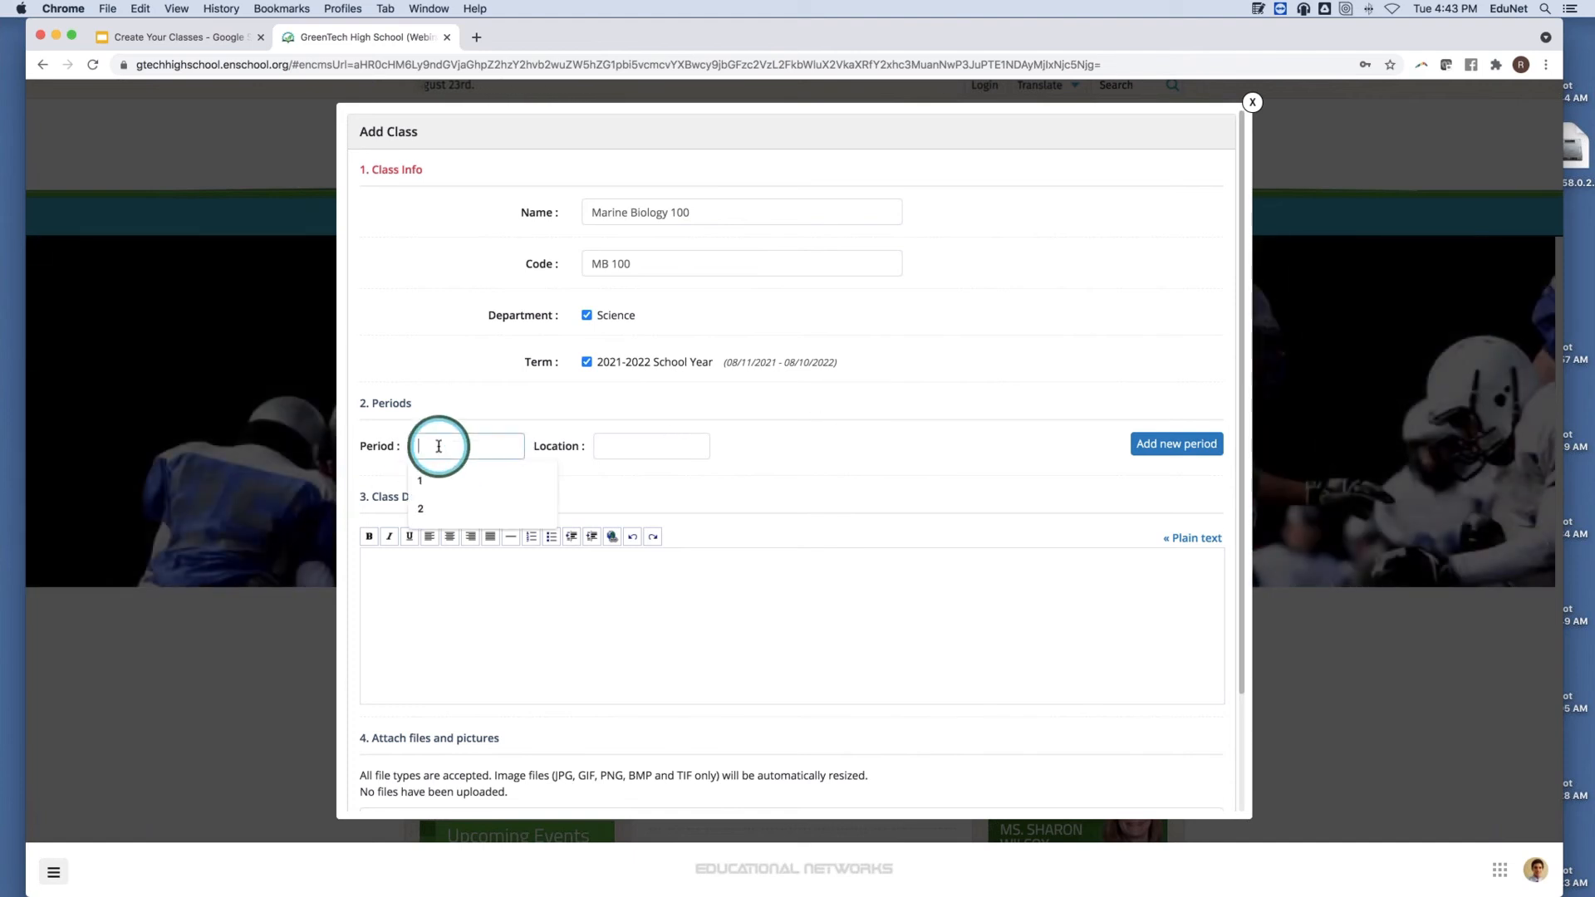
{"action": "type", "text": "1"}
{"action": "left_click", "coordinate": [686, 445]}
{"action": "type", "text": "Room 100"}
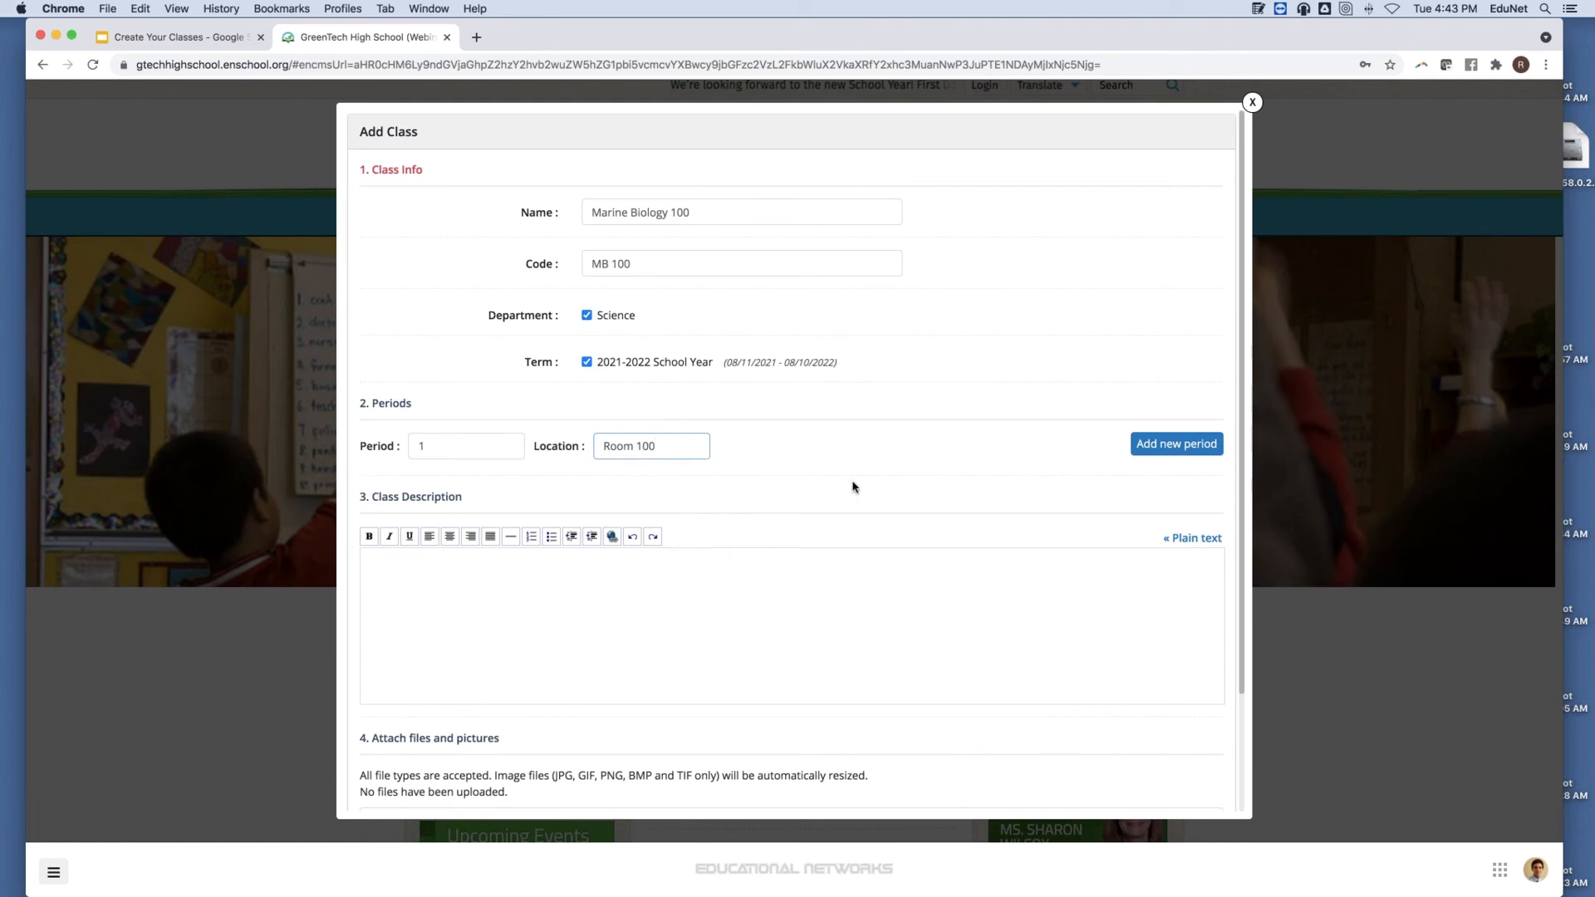
Add a second period, period 7, also located in Room 100.
{"action": "left_click", "coordinate": [1148, 442]}
{"action": "left_click", "coordinate": [521, 476]}
{"action": "type", "text": "1"}
{"action": "key", "text": "BackSpace"}
{"action": "type", "text": "7"}
{"action": "left_click", "coordinate": [639, 476]}
{"action": "type", "text": "Room 100"}
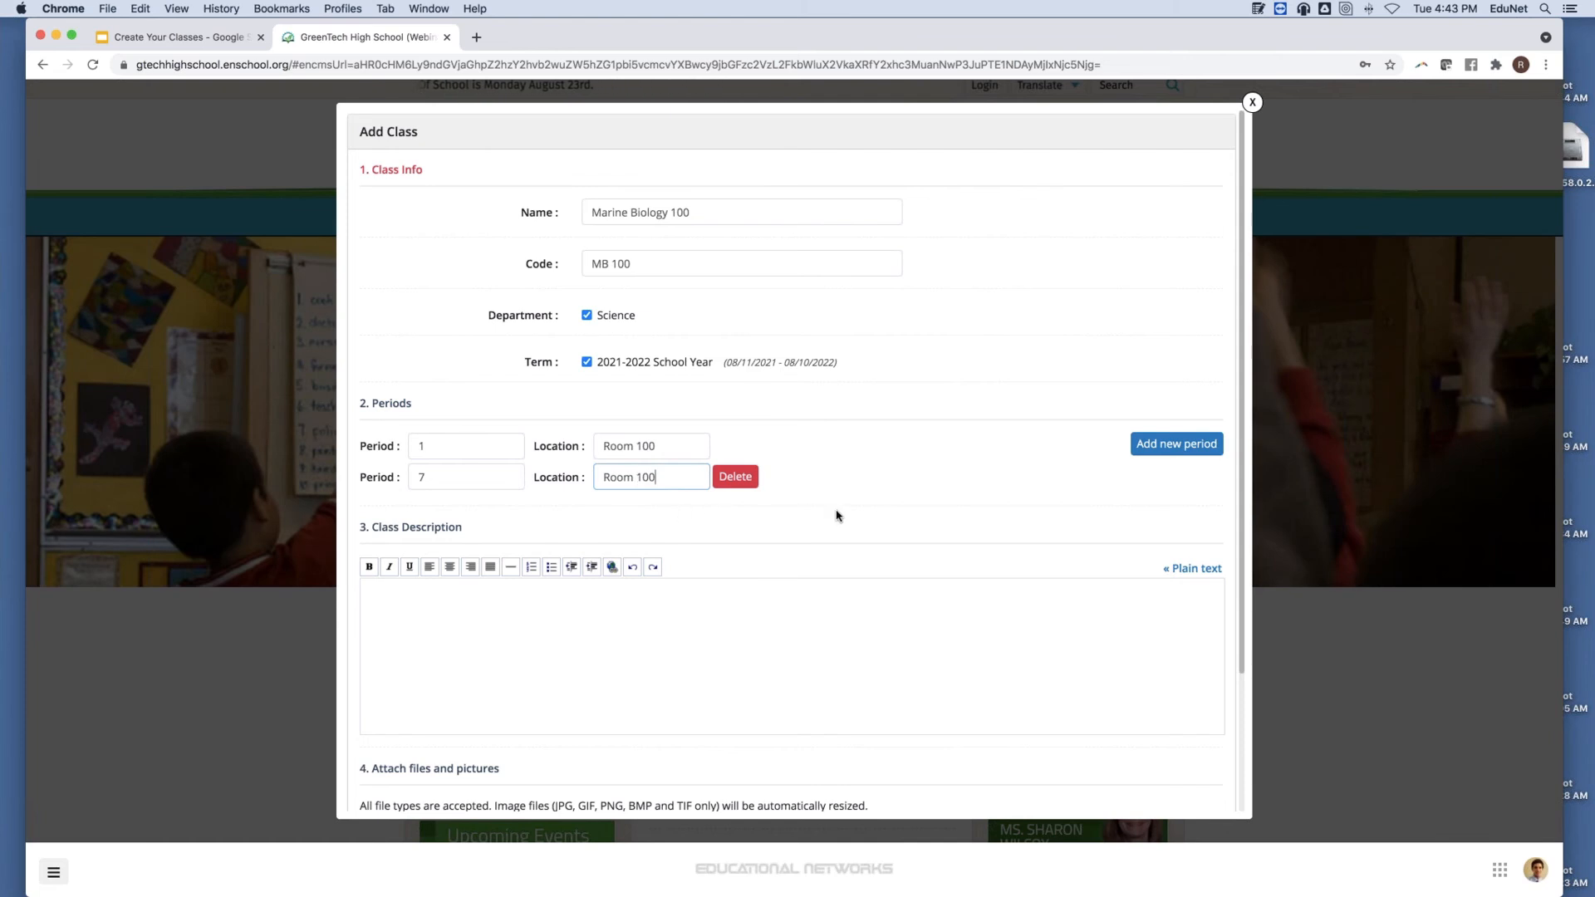
{"action": "scroll", "coordinate": [836, 516], "scroll_direction": "down", "scroll_amount": 4}
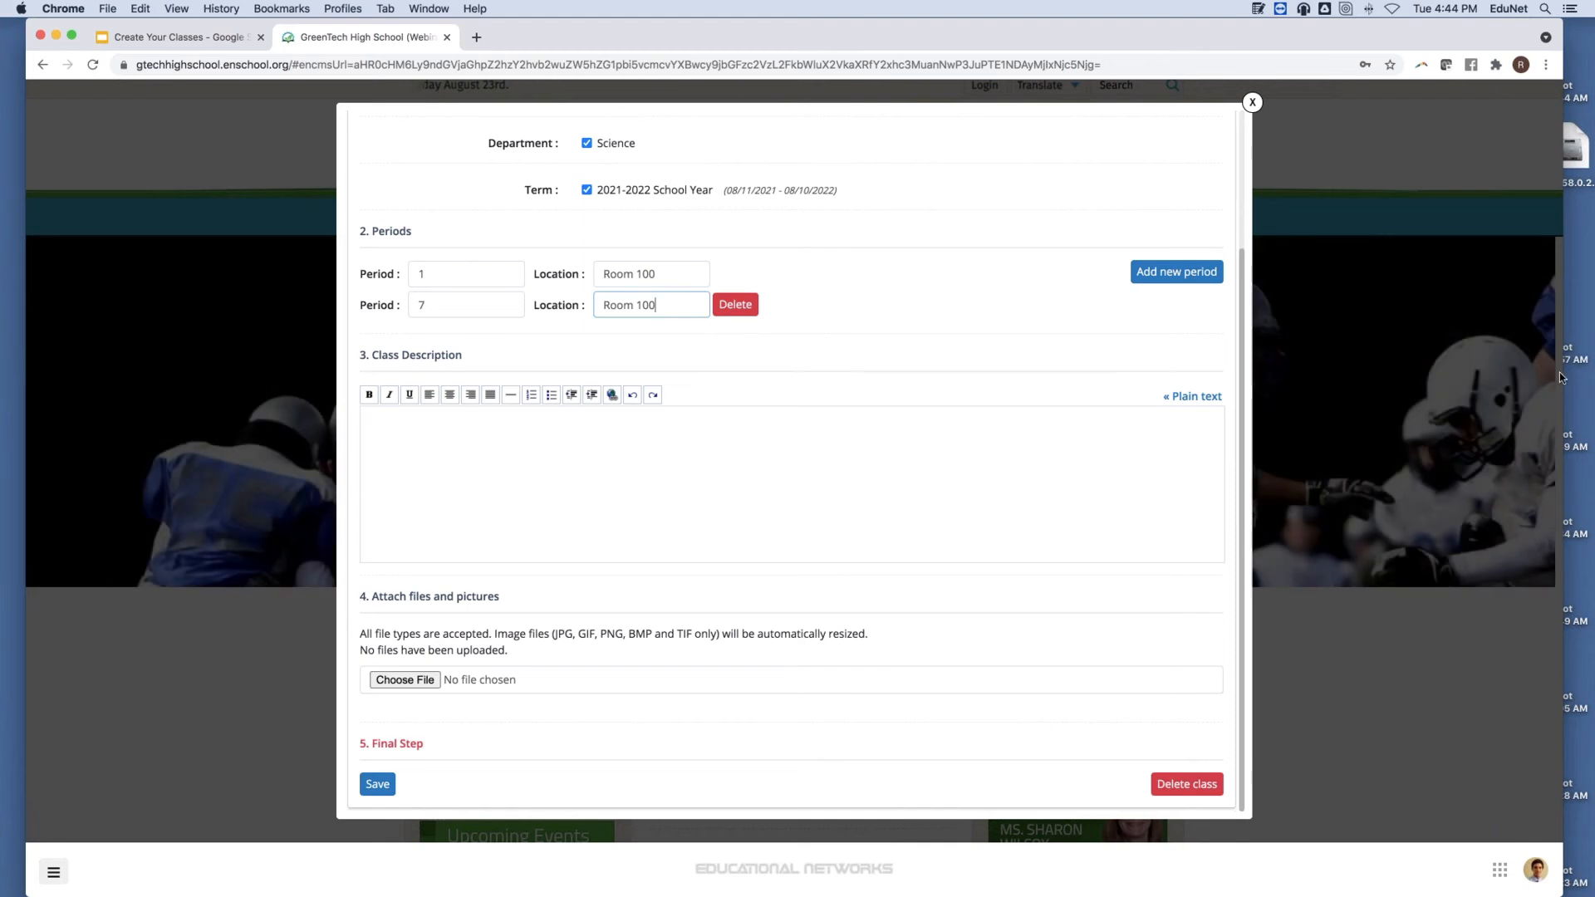
Switch the description to plain text and copy the course objectives from the Marine Biology note.
{"action": "left_click", "coordinate": [1197, 381]}
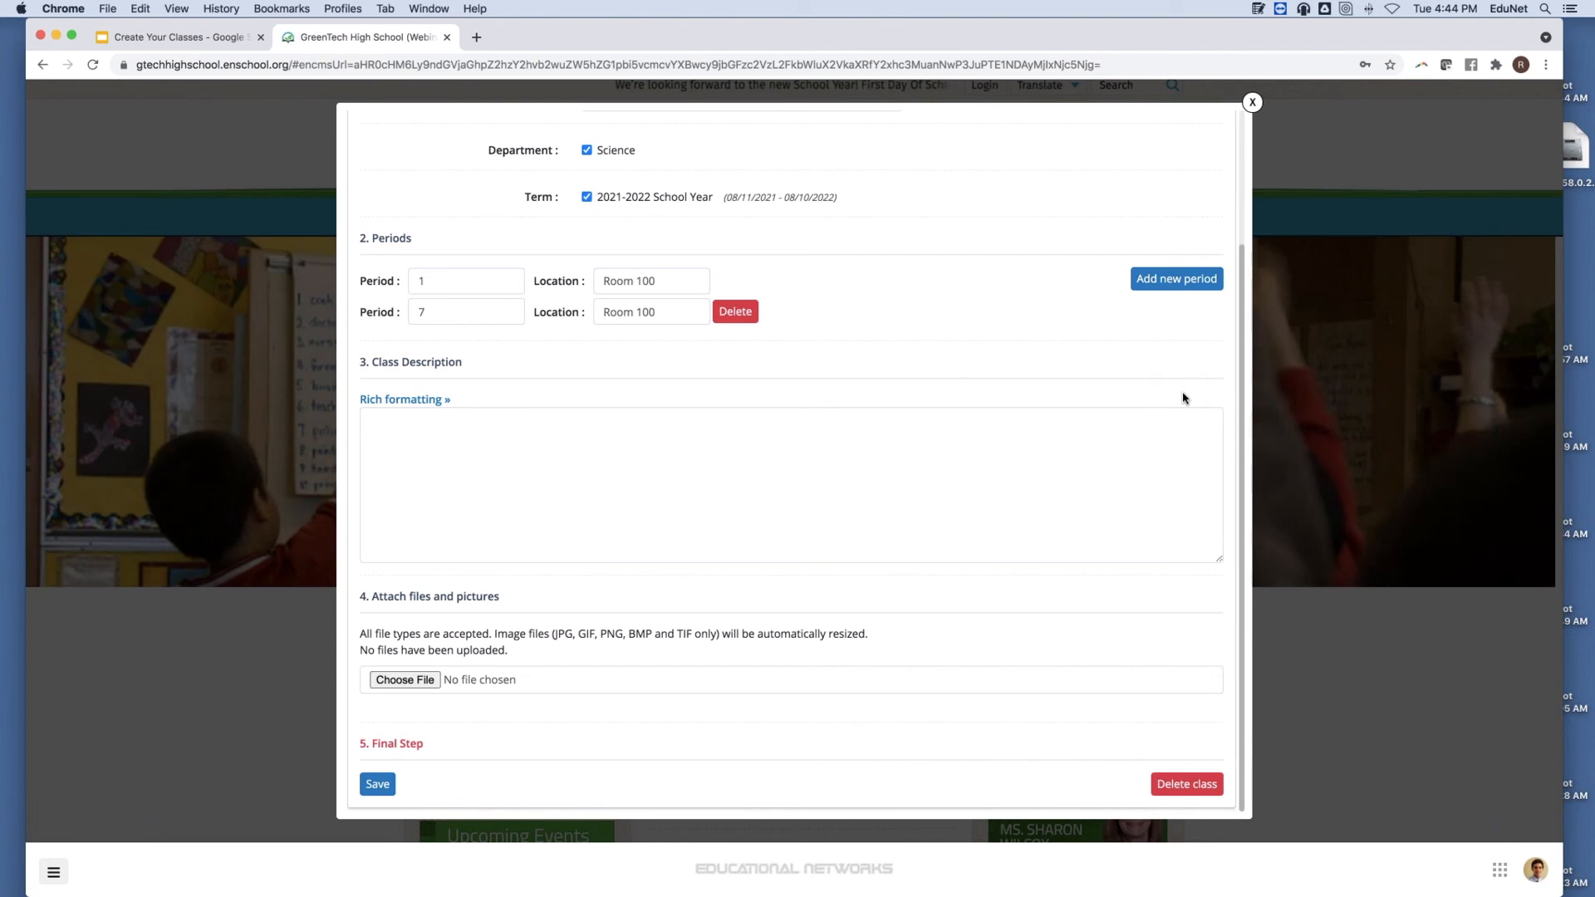
{"action": "left_click", "coordinate": [1258, 9]}
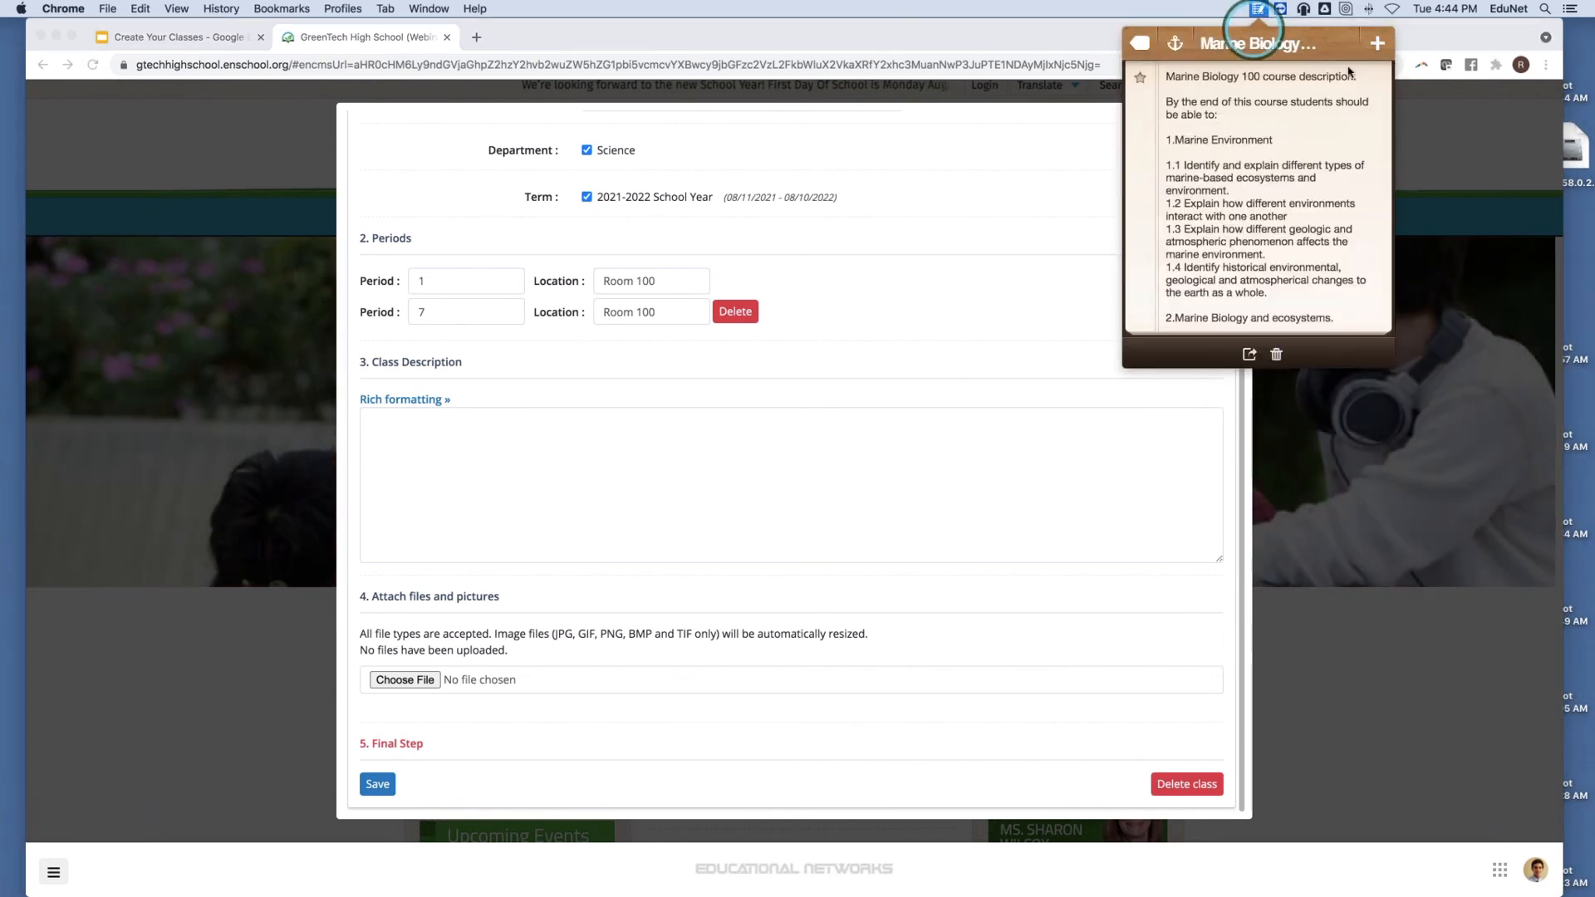
{"action": "left_click", "coordinate": [1246, 14]}
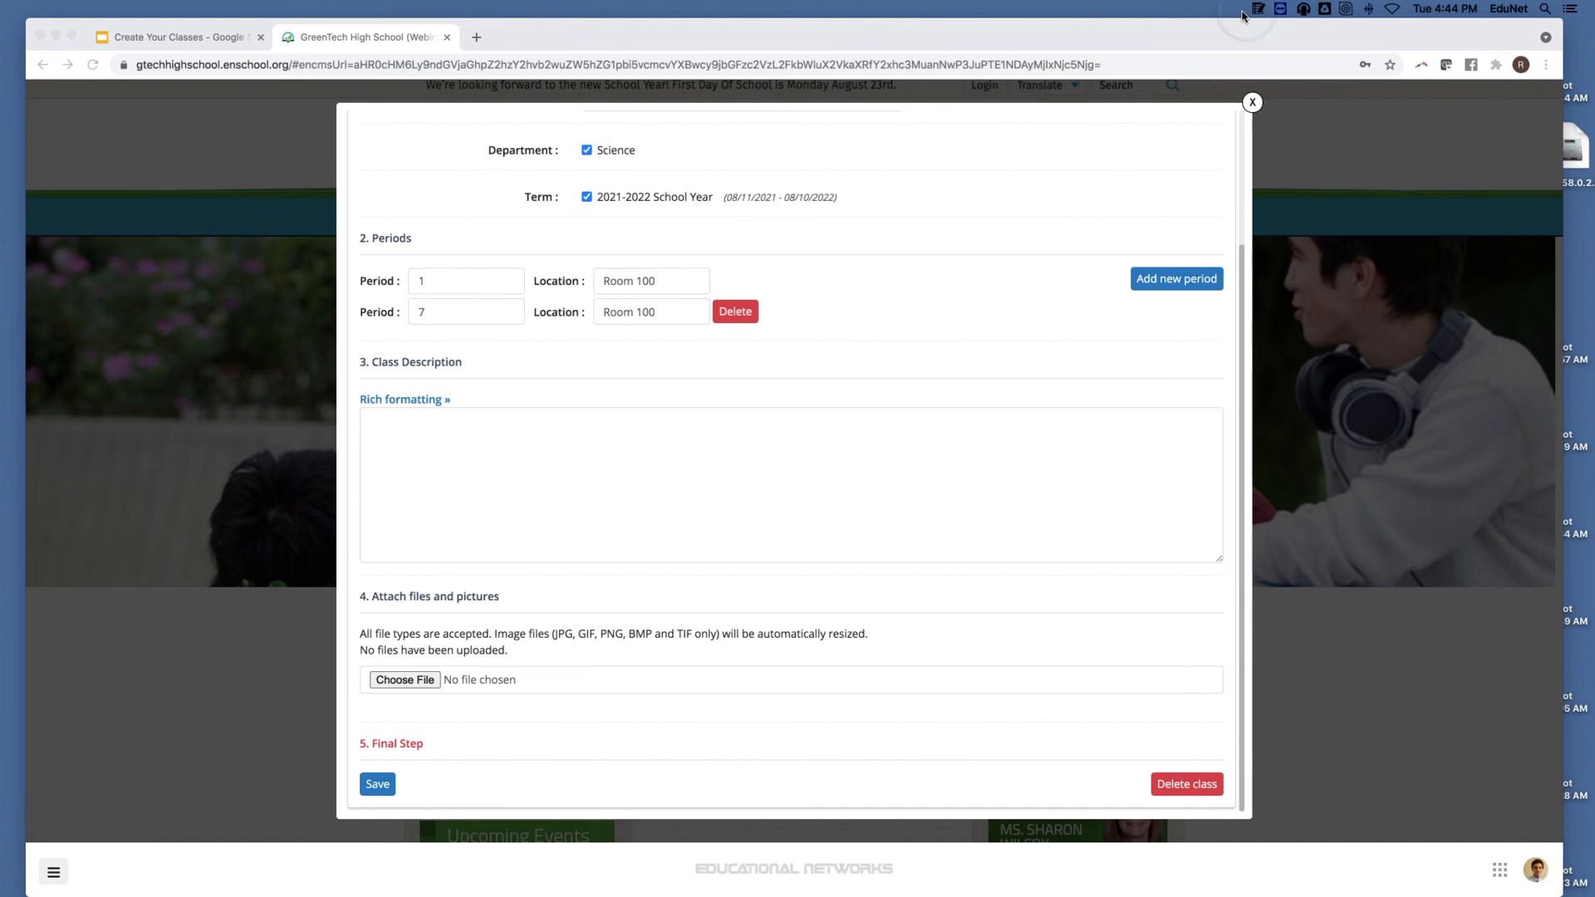
{"action": "left_click", "coordinate": [1256, 9]}
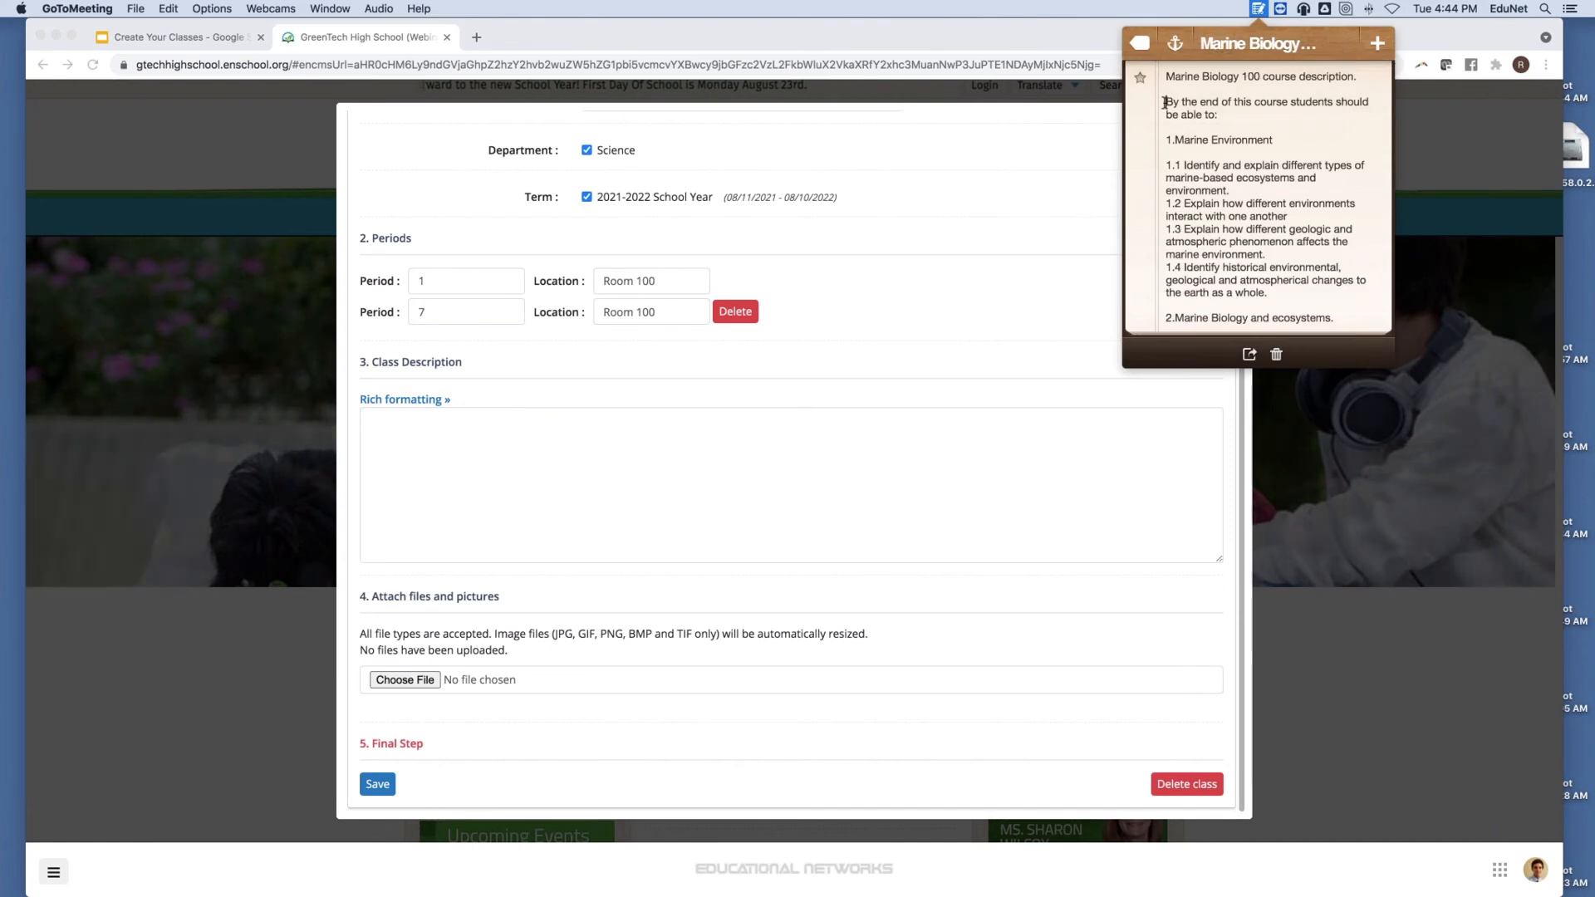
{"action": "left_click_drag", "start_coordinate": [1164, 102], "coordinate": [1216, 328]}
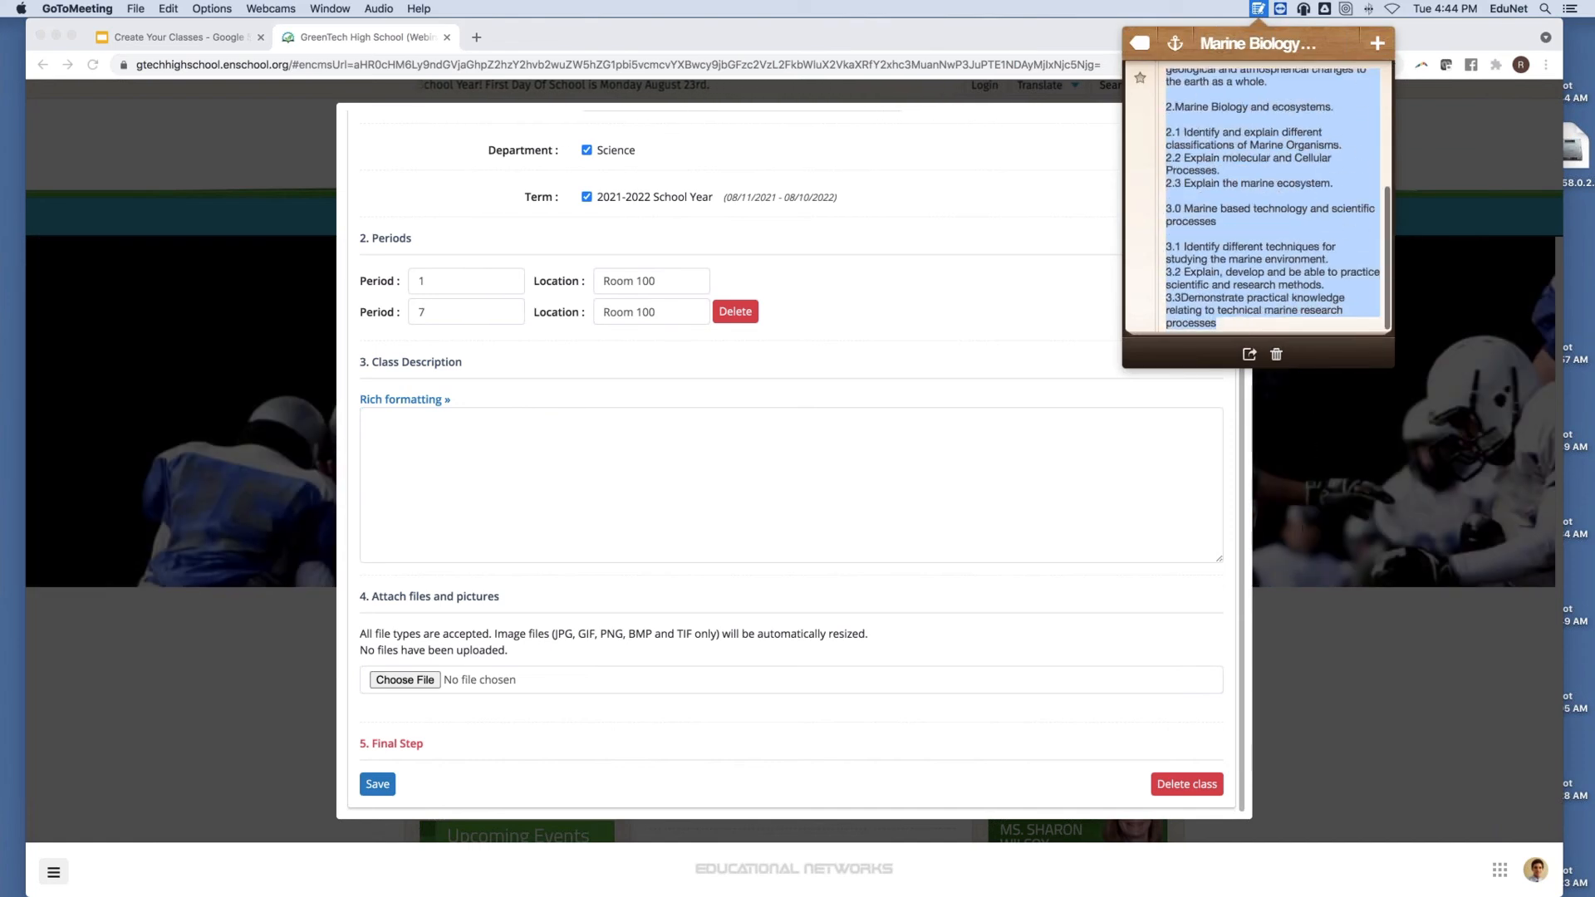
{"action": "left_click", "coordinate": [1263, 133]}
{"action": "scroll", "coordinate": [1229, 149], "scroll_direction": "up", "scroll_amount": 5}
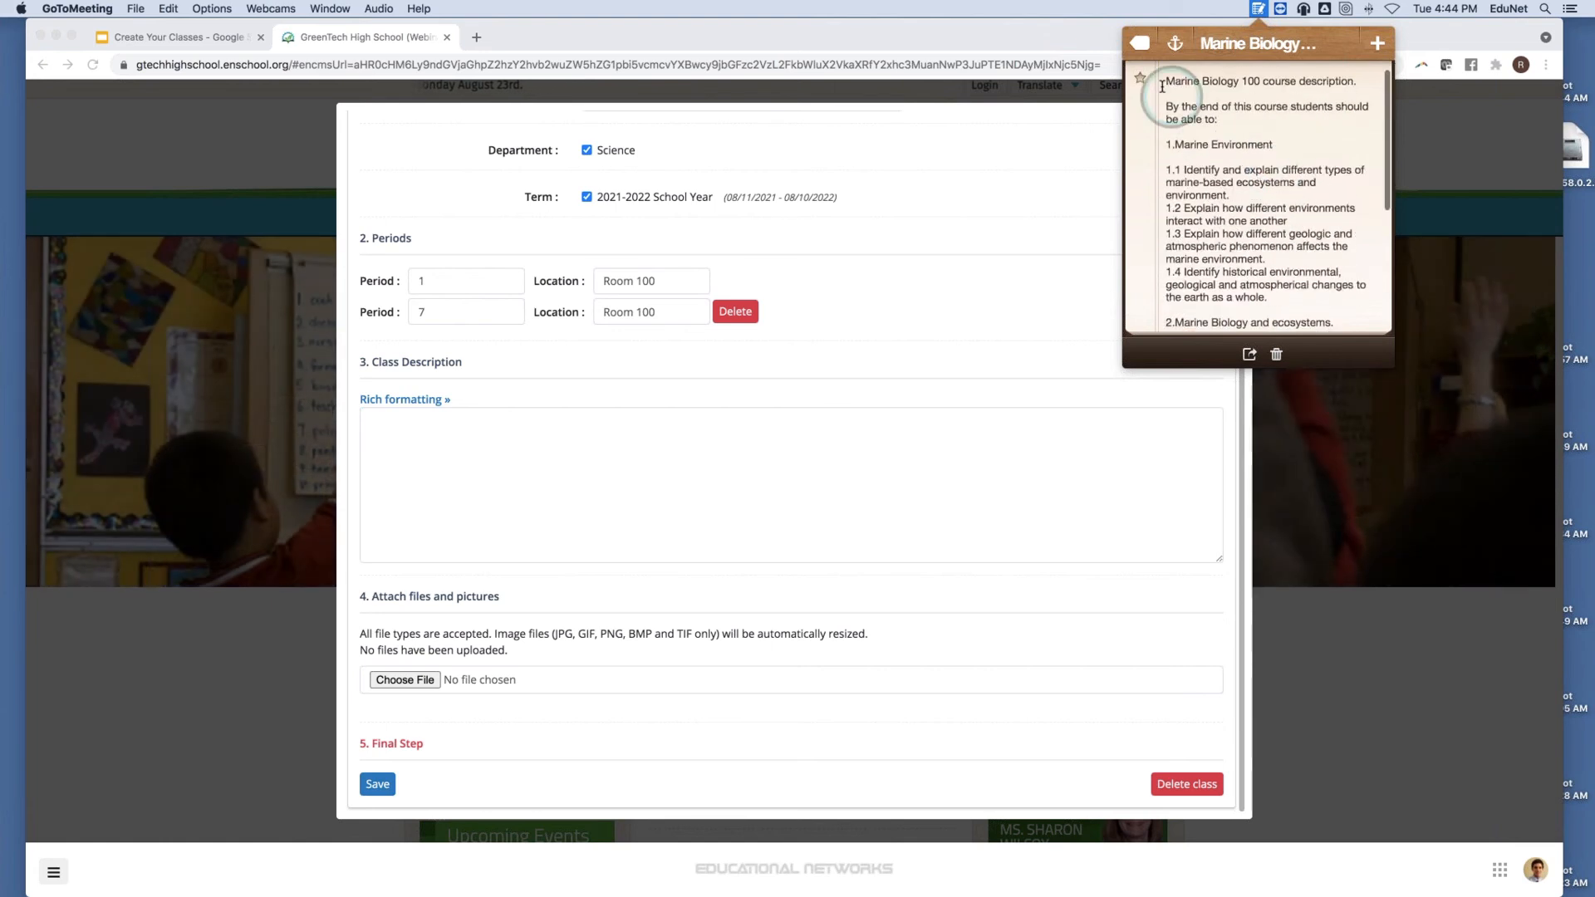
{"action": "left_click_drag", "start_coordinate": [1170, 101], "coordinate": [1279, 445]}
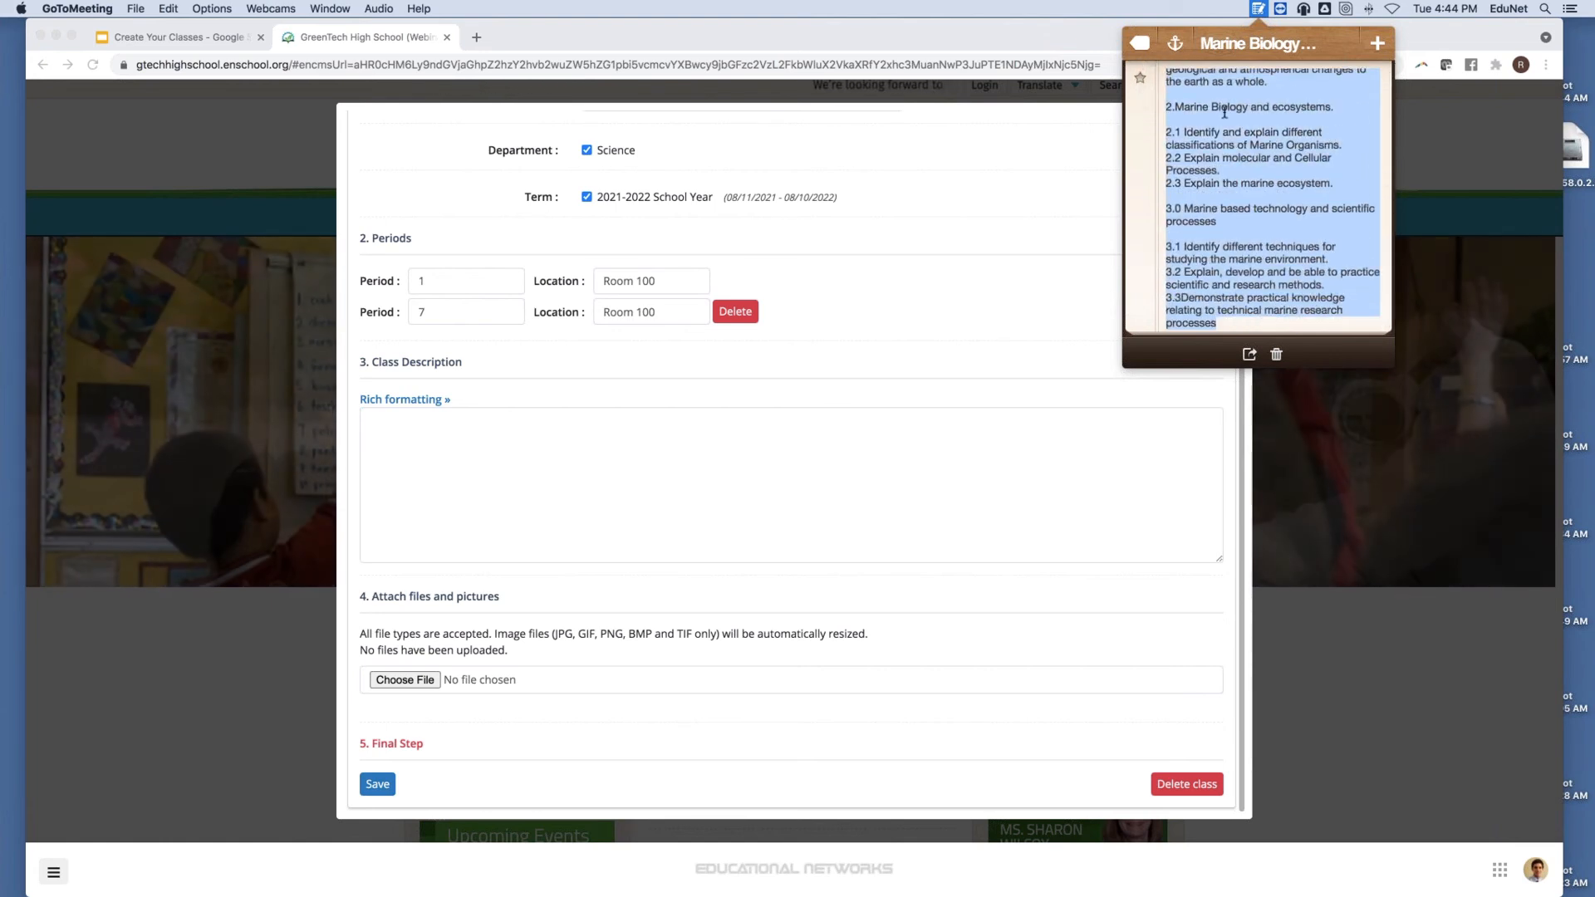
{"action": "right_click", "coordinate": [1213, 142]}
{"action": "left_click", "coordinate": [1242, 204]}
{"action": "left_click", "coordinate": [402, 421]}
Paste the objectives into Class Description with matched style, then turn on rich formatting.
{"action": "right_click", "coordinate": [404, 422]}
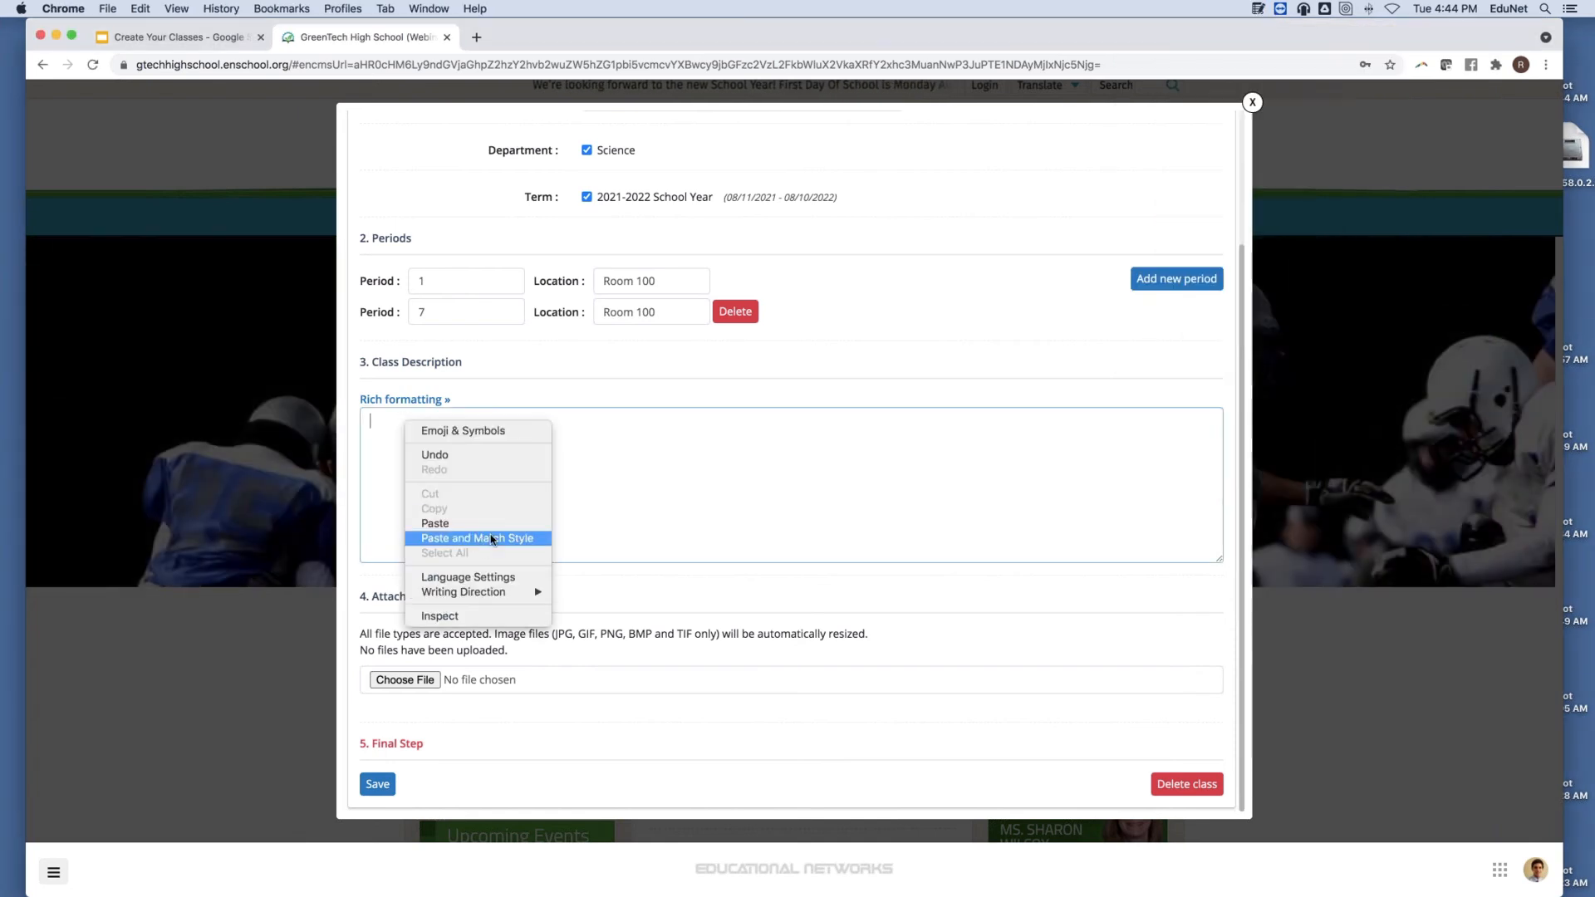
{"action": "left_click", "coordinate": [475, 538]}
{"action": "scroll", "coordinate": [505, 525], "scroll_direction": "up", "scroll_amount": 10}
{"action": "scroll", "coordinate": [478, 399], "scroll_direction": "up", "scroll_amount": 1}
{"action": "left_click", "coordinate": [423, 419]}
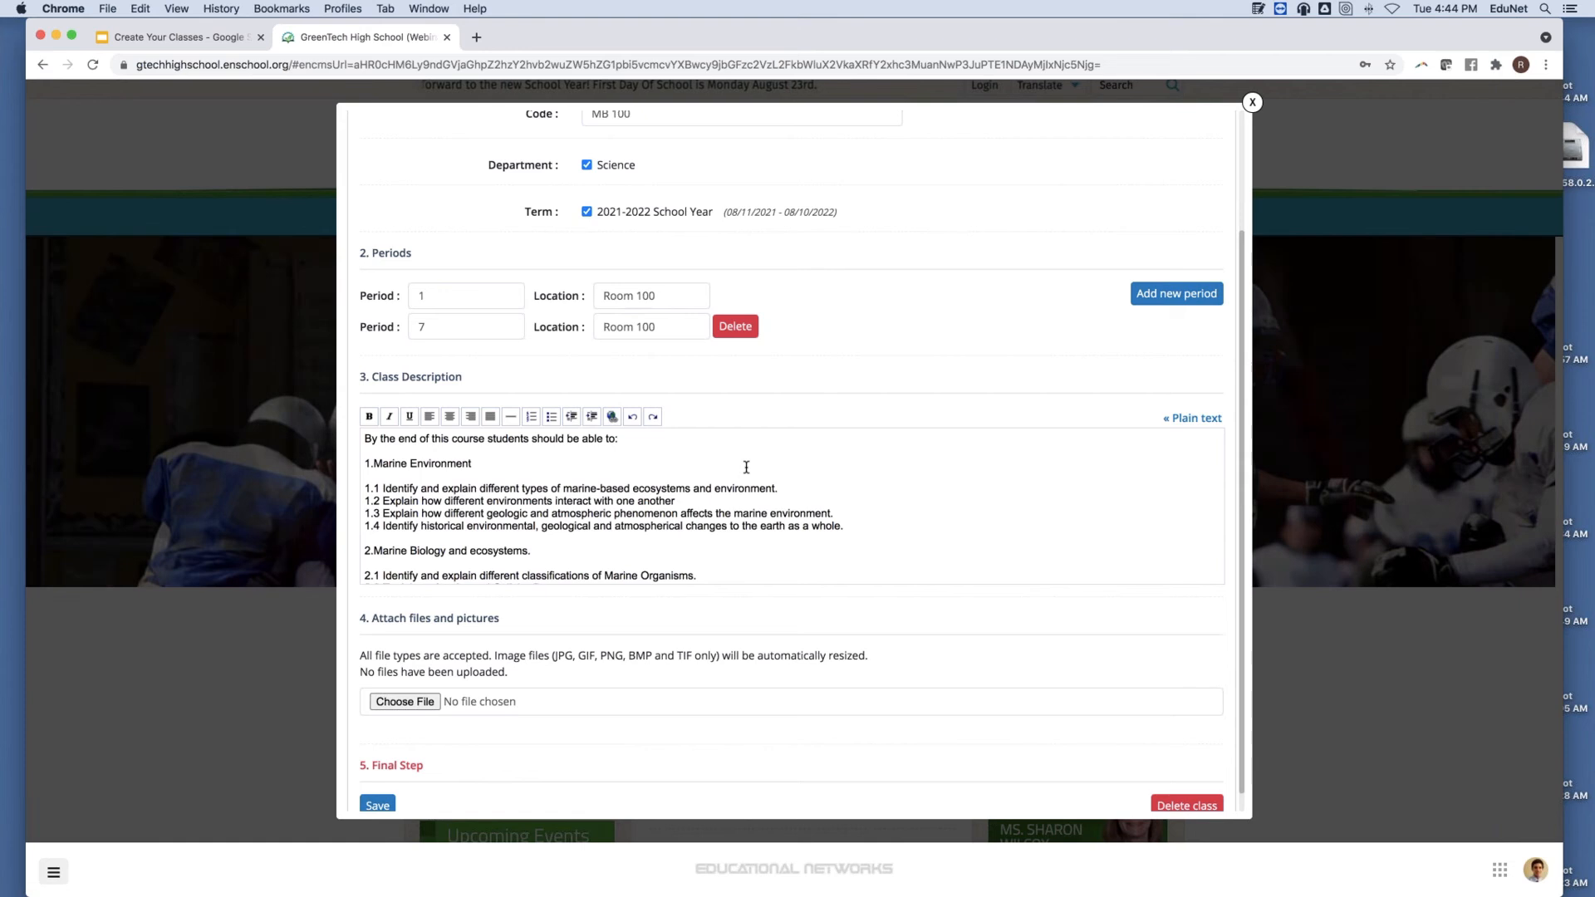
{"action": "scroll", "coordinate": [746, 467], "scroll_direction": "up", "scroll_amount": 3}
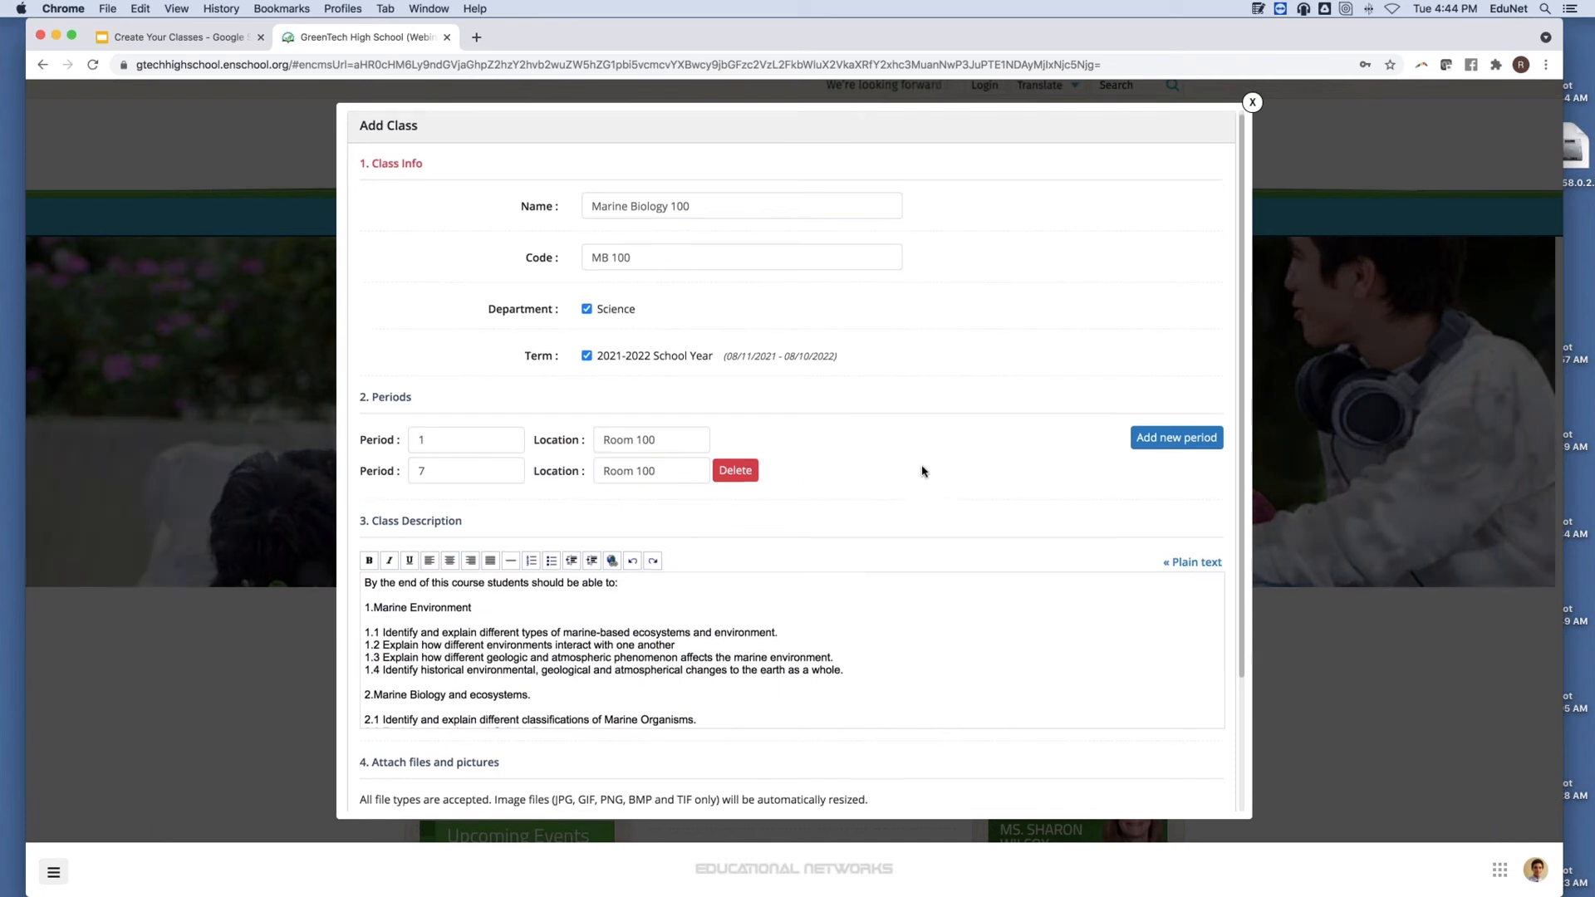
{"action": "scroll", "coordinate": [922, 470], "scroll_direction": "down", "scroll_amount": 3}
{"action": "scroll", "coordinate": [922, 469], "scroll_direction": "down", "scroll_amount": 3}
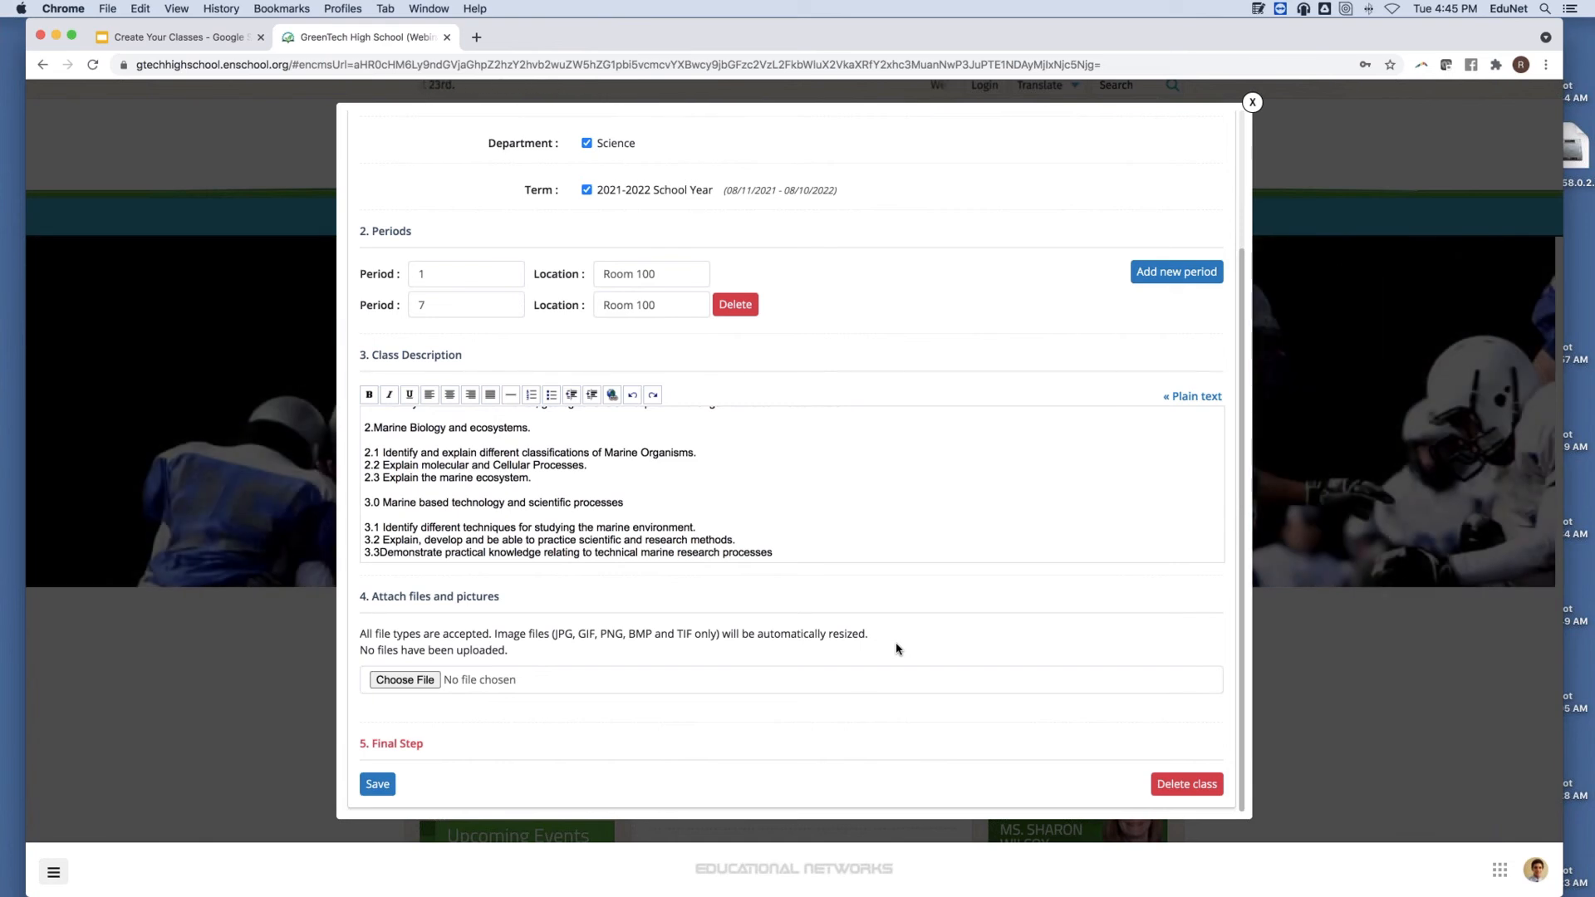
{"action": "left_click", "coordinate": [404, 680]}
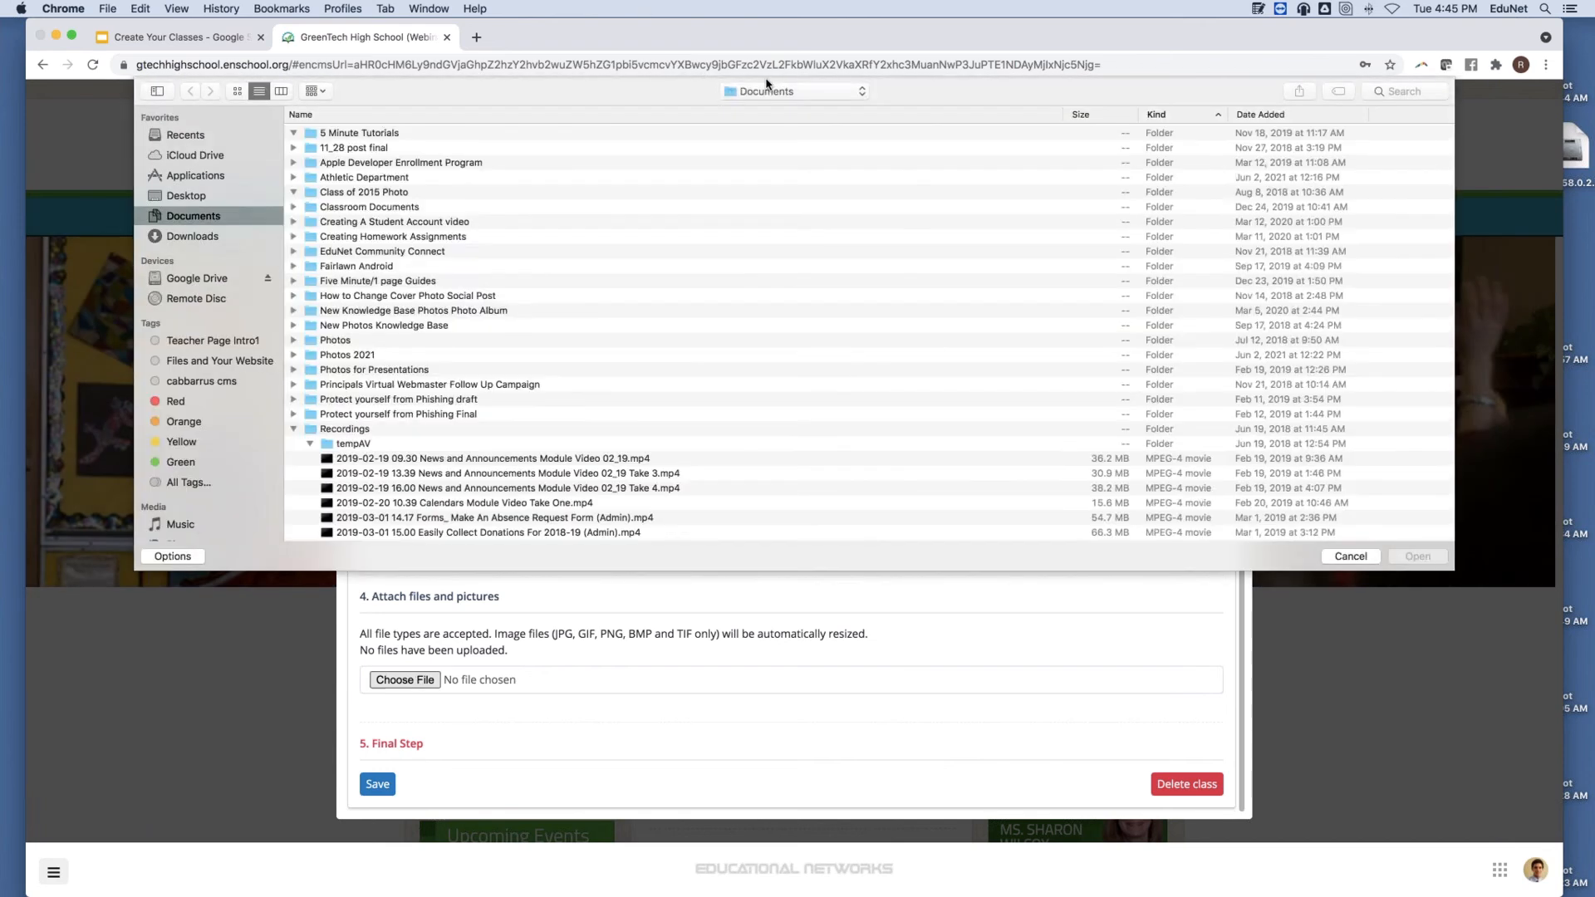
Attach Beach Field Trip.jpeg from the Photos 2021 folder to the class.
{"action": "left_click", "coordinate": [777, 93]}
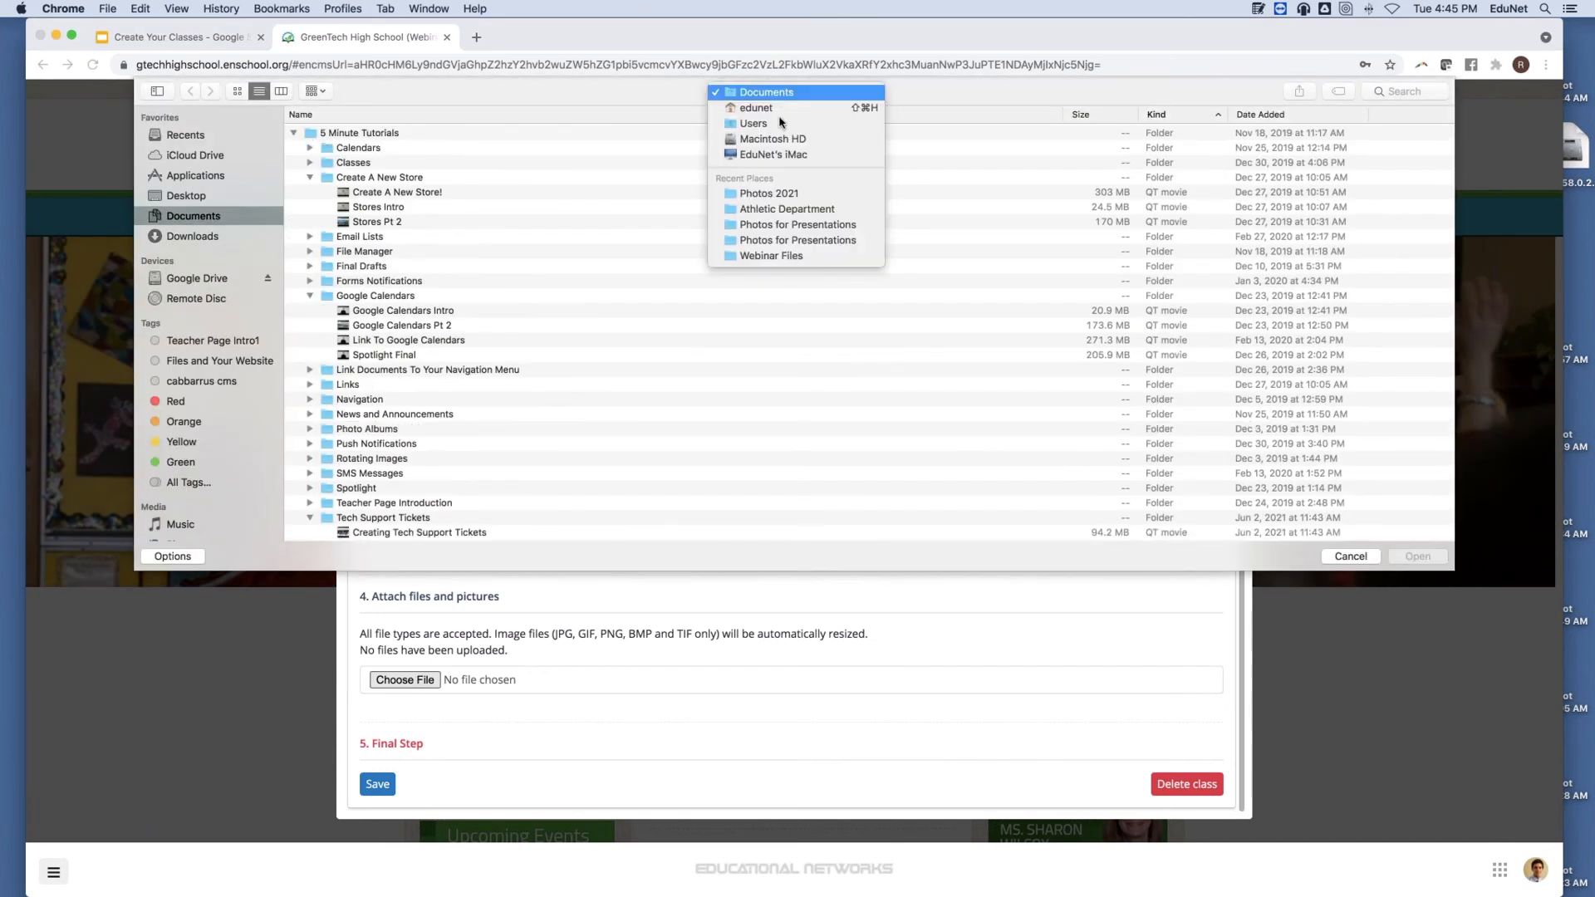
{"action": "left_click", "coordinate": [779, 194]}
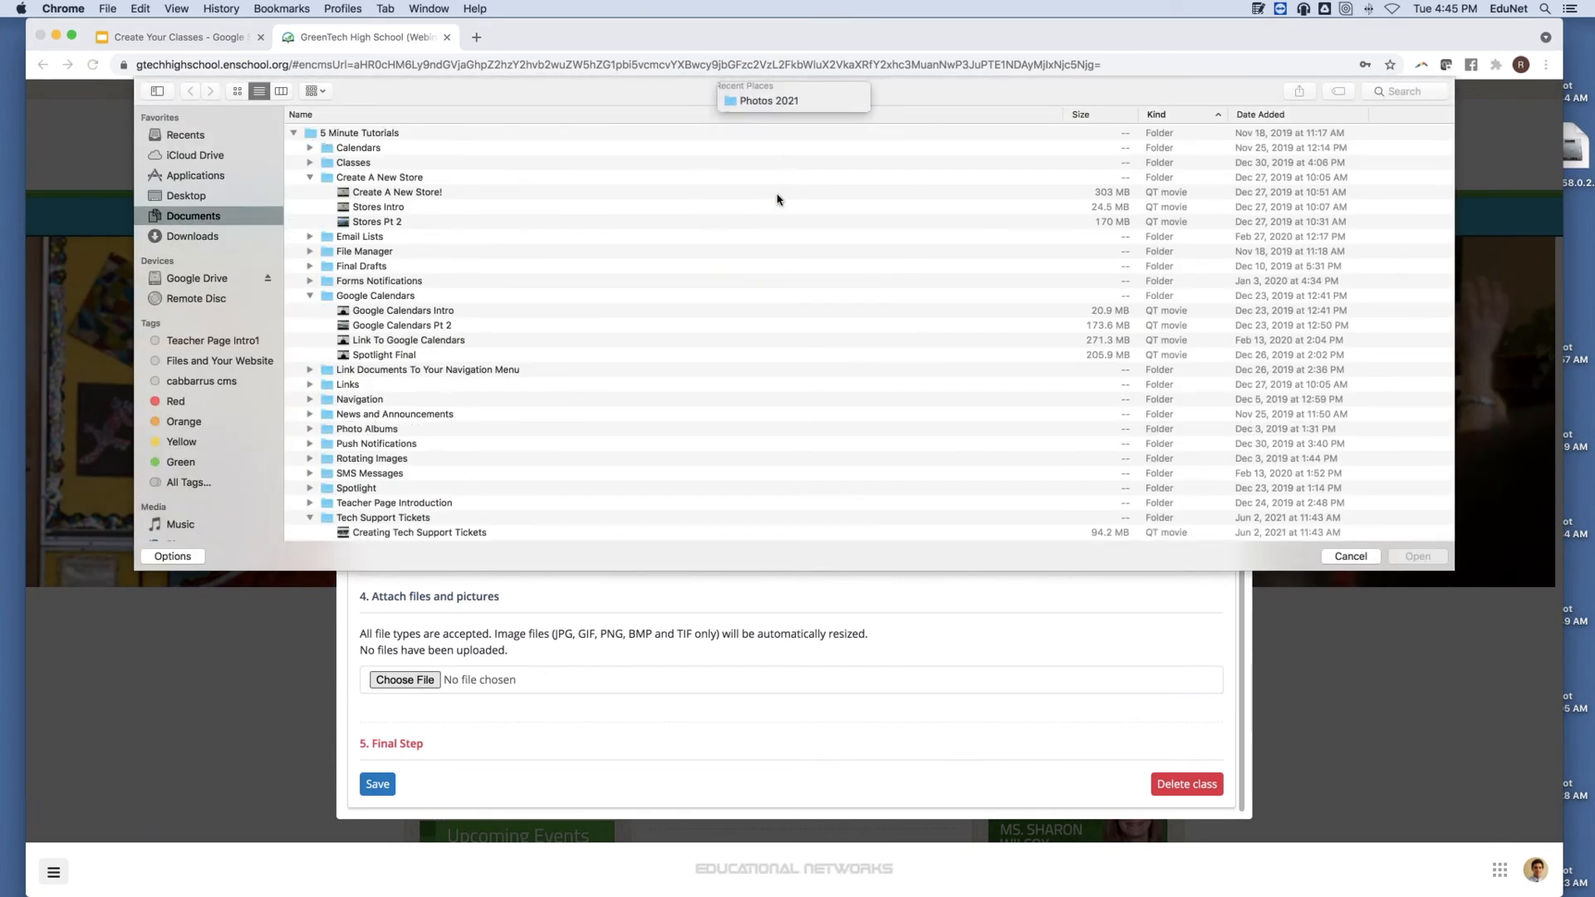
{"action": "left_click", "coordinate": [237, 92]}
{"action": "left_click", "coordinate": [425, 133]}
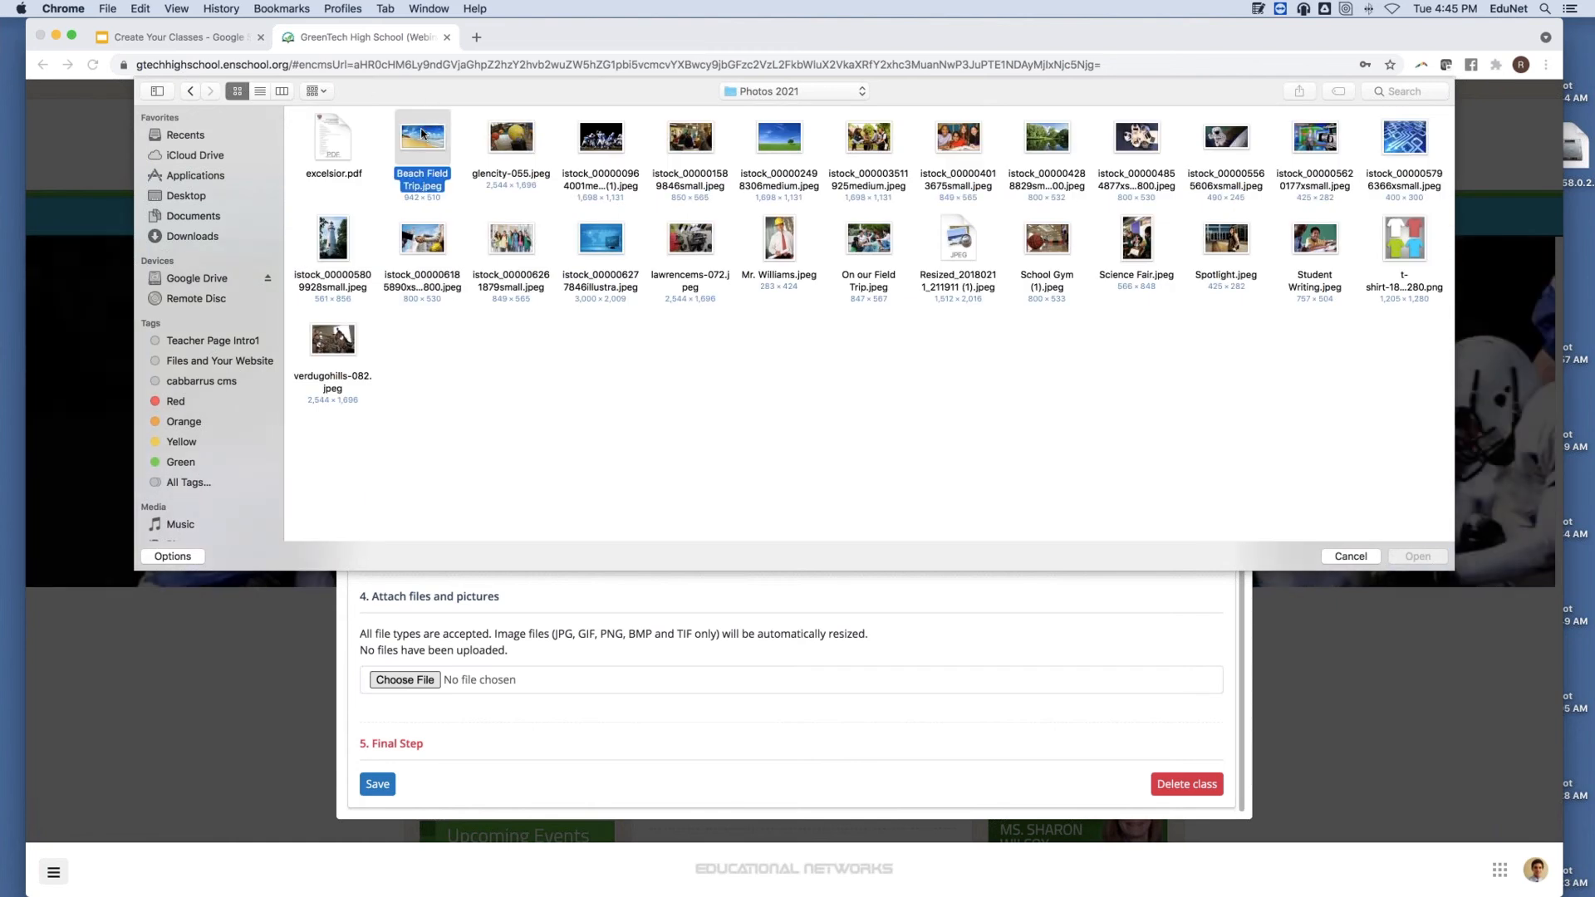
{"action": "left_click", "coordinate": [1401, 562]}
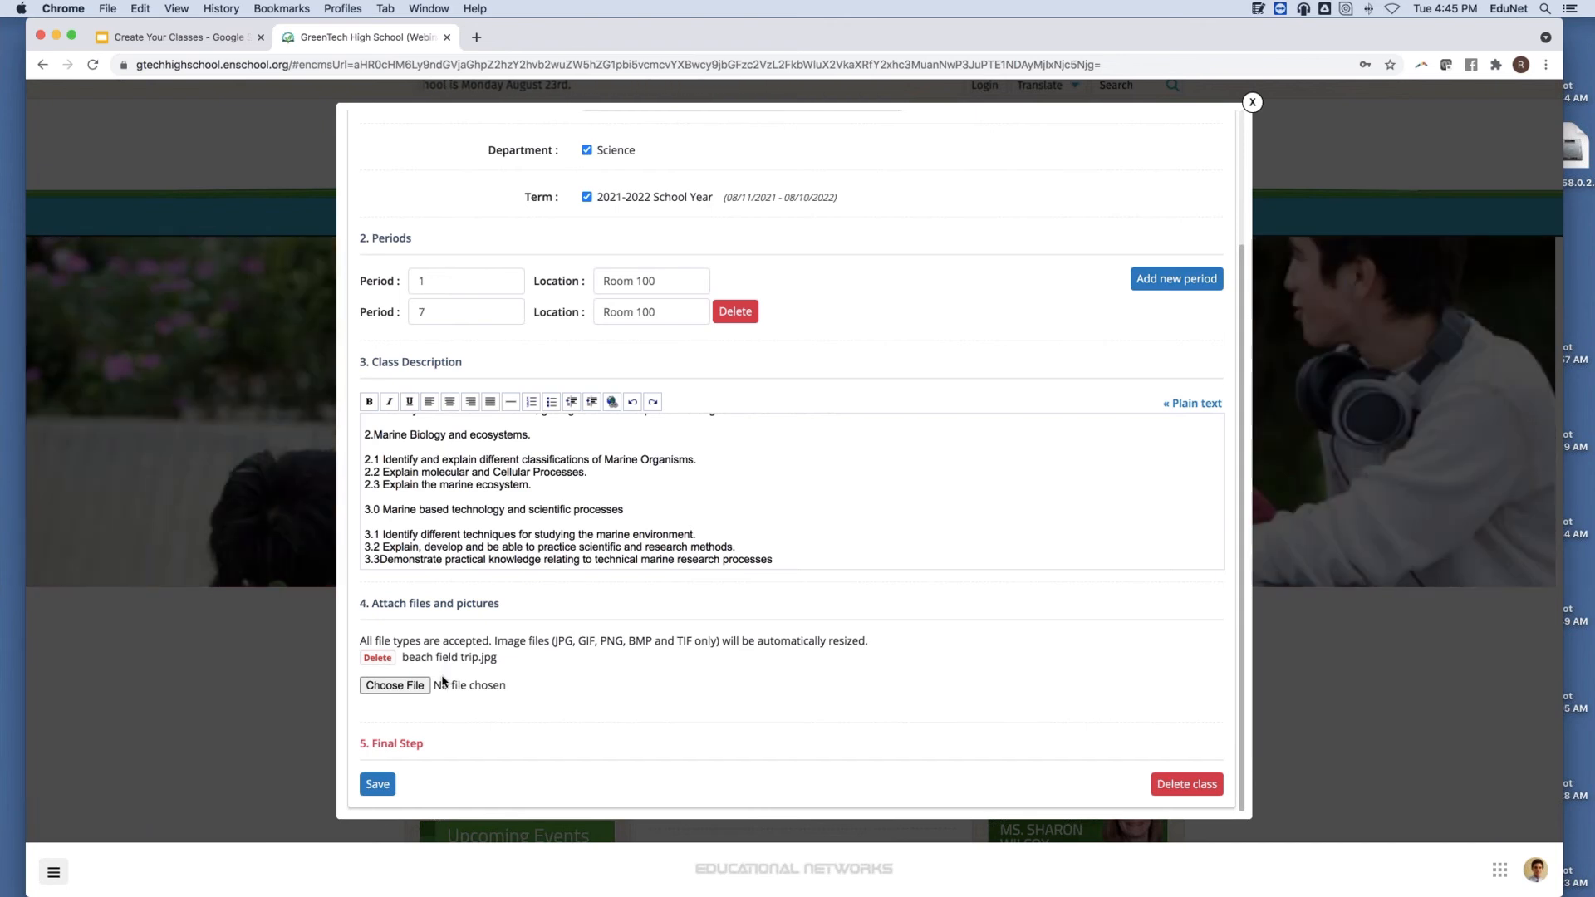
Attach Marine Biology Syllabus.pdf from Documents to the class, alongside beach field trip.jpg.
{"action": "left_click", "coordinate": [362, 688]}
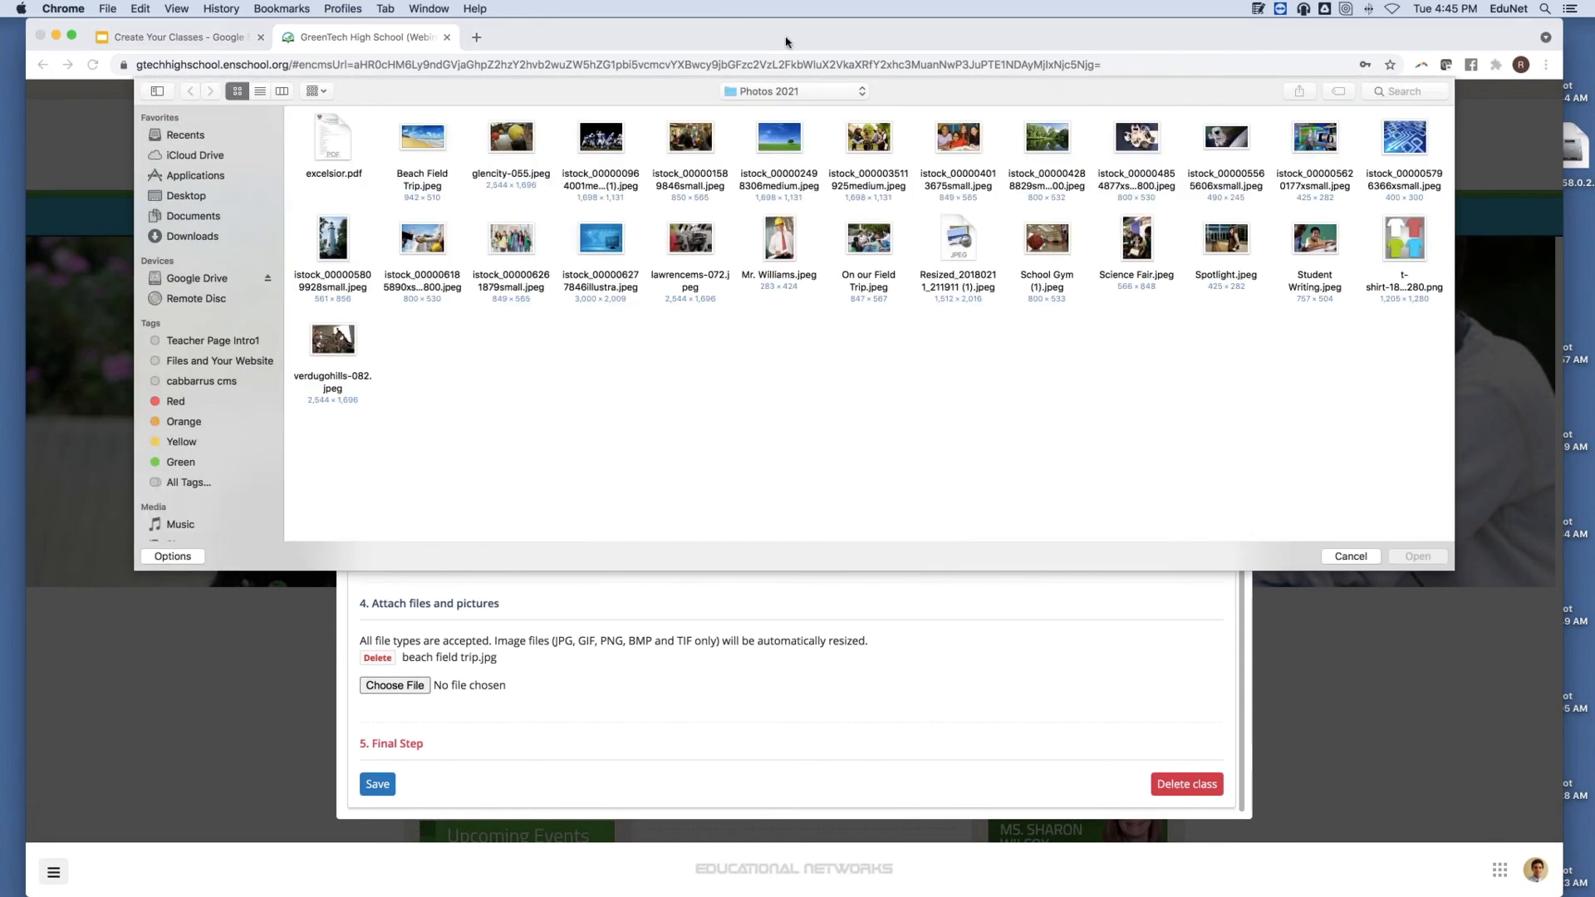
{"action": "left_click", "coordinate": [796, 91]}
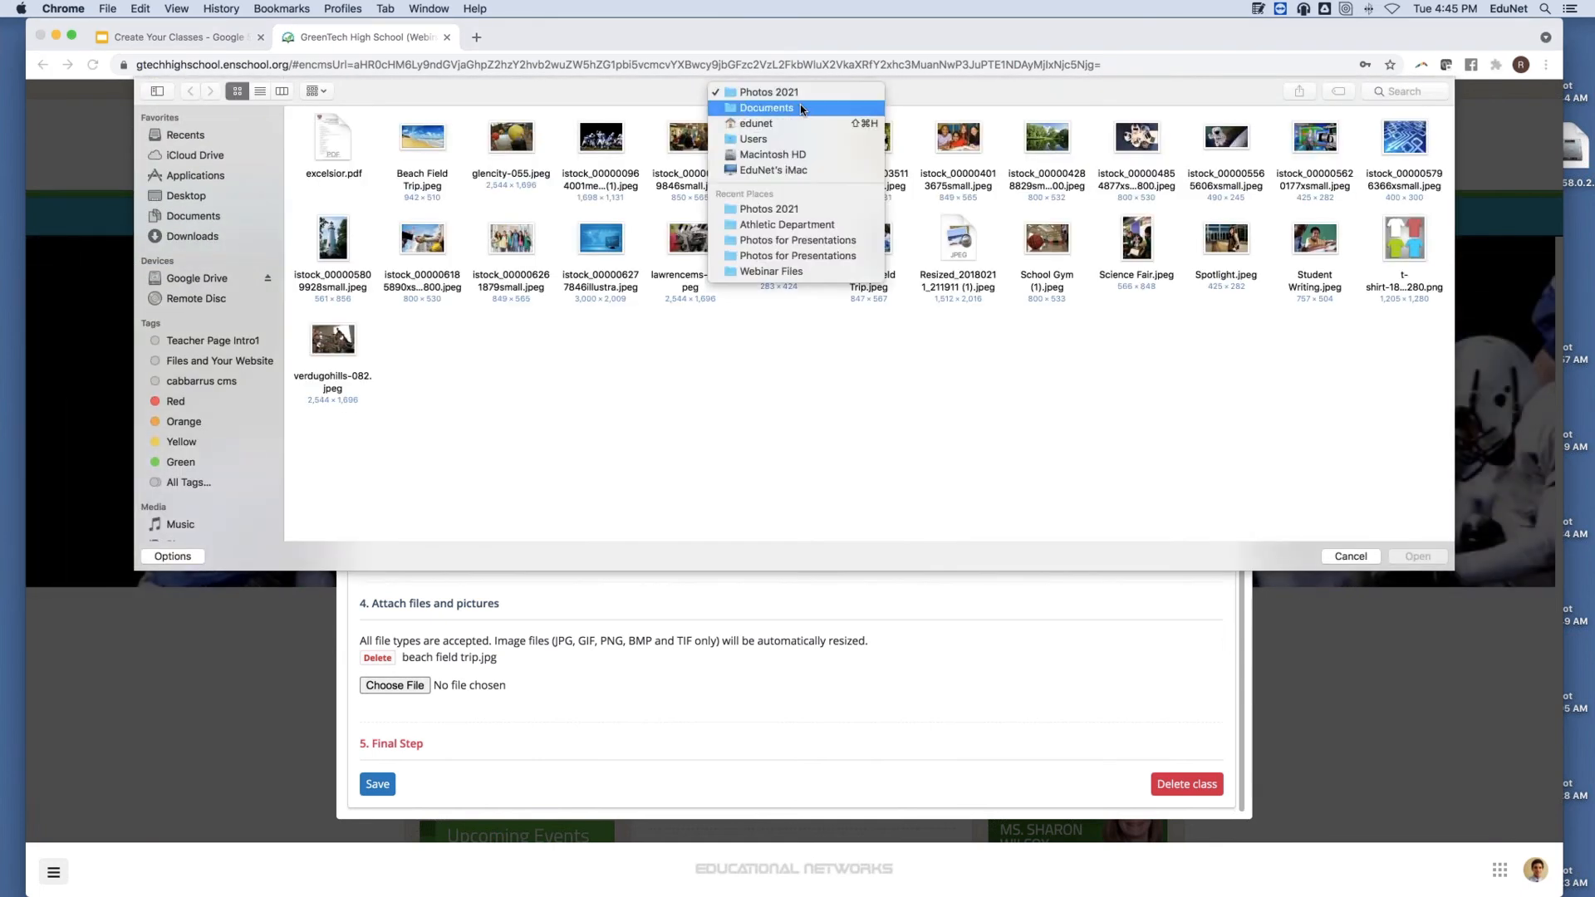
{"action": "left_click", "coordinate": [802, 110]}
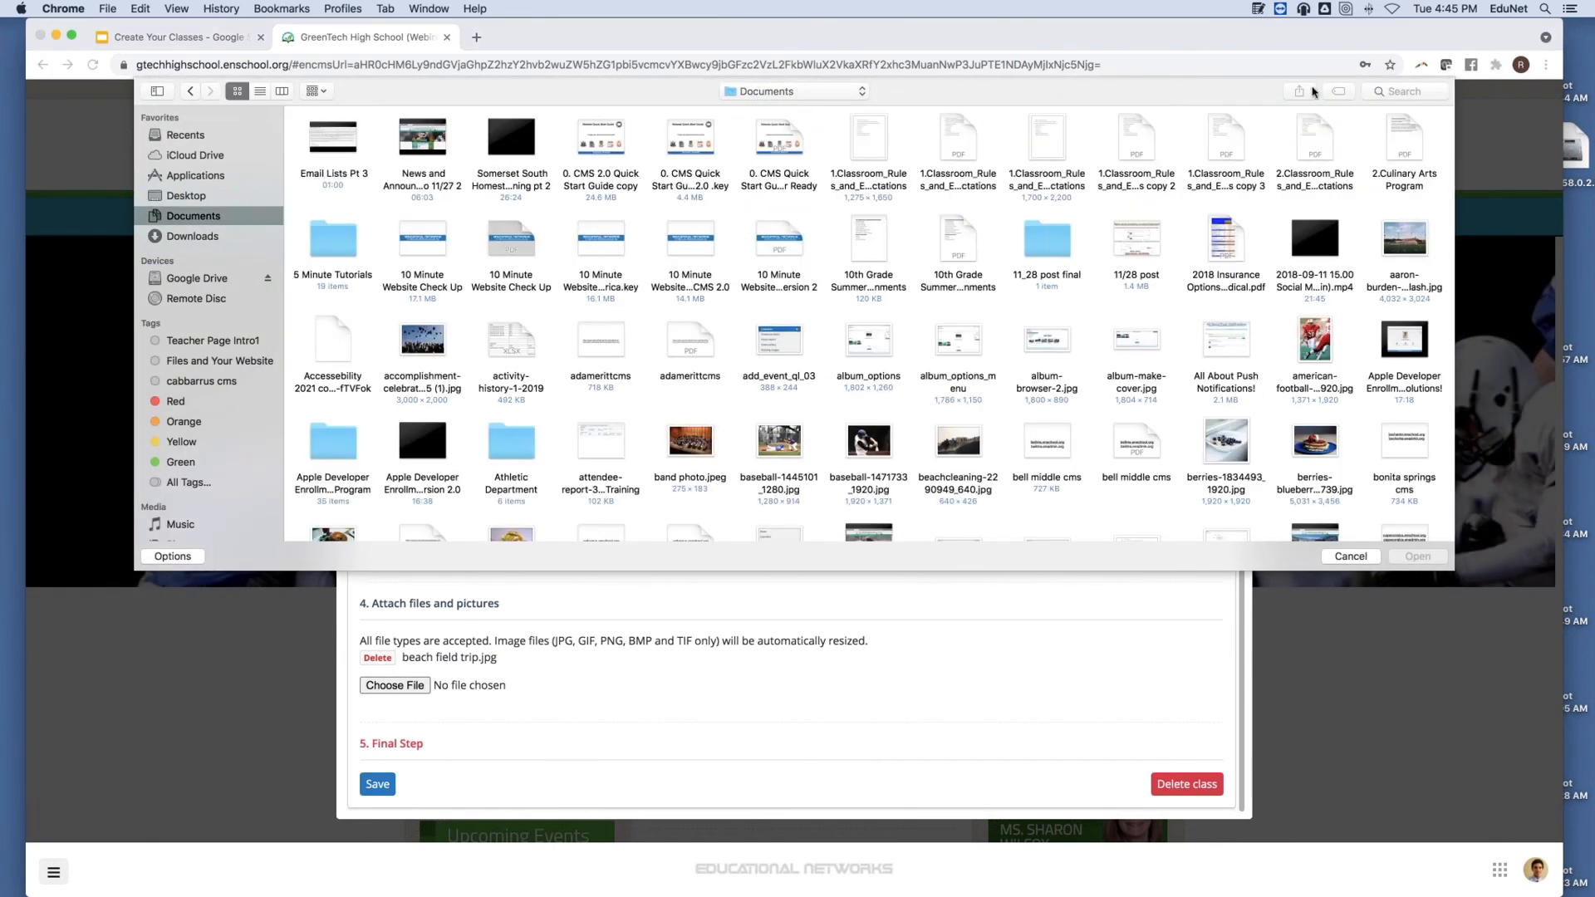
{"action": "left_click", "coordinate": [1403, 90]}
{"action": "type", "text": "S"}
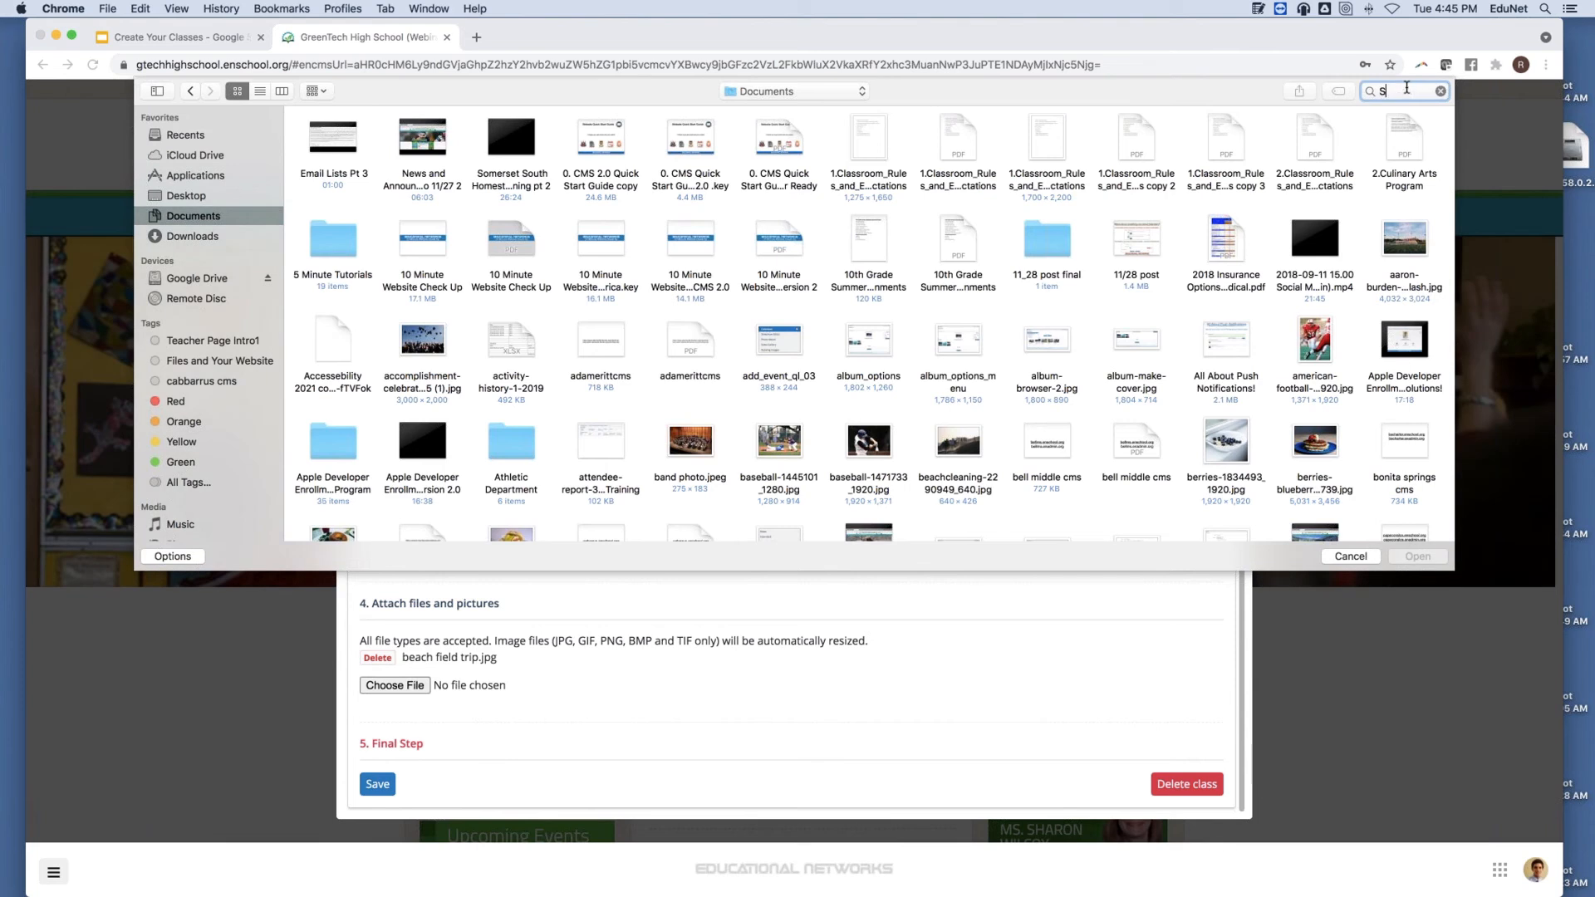
{"action": "type", "text": "yllabus"}
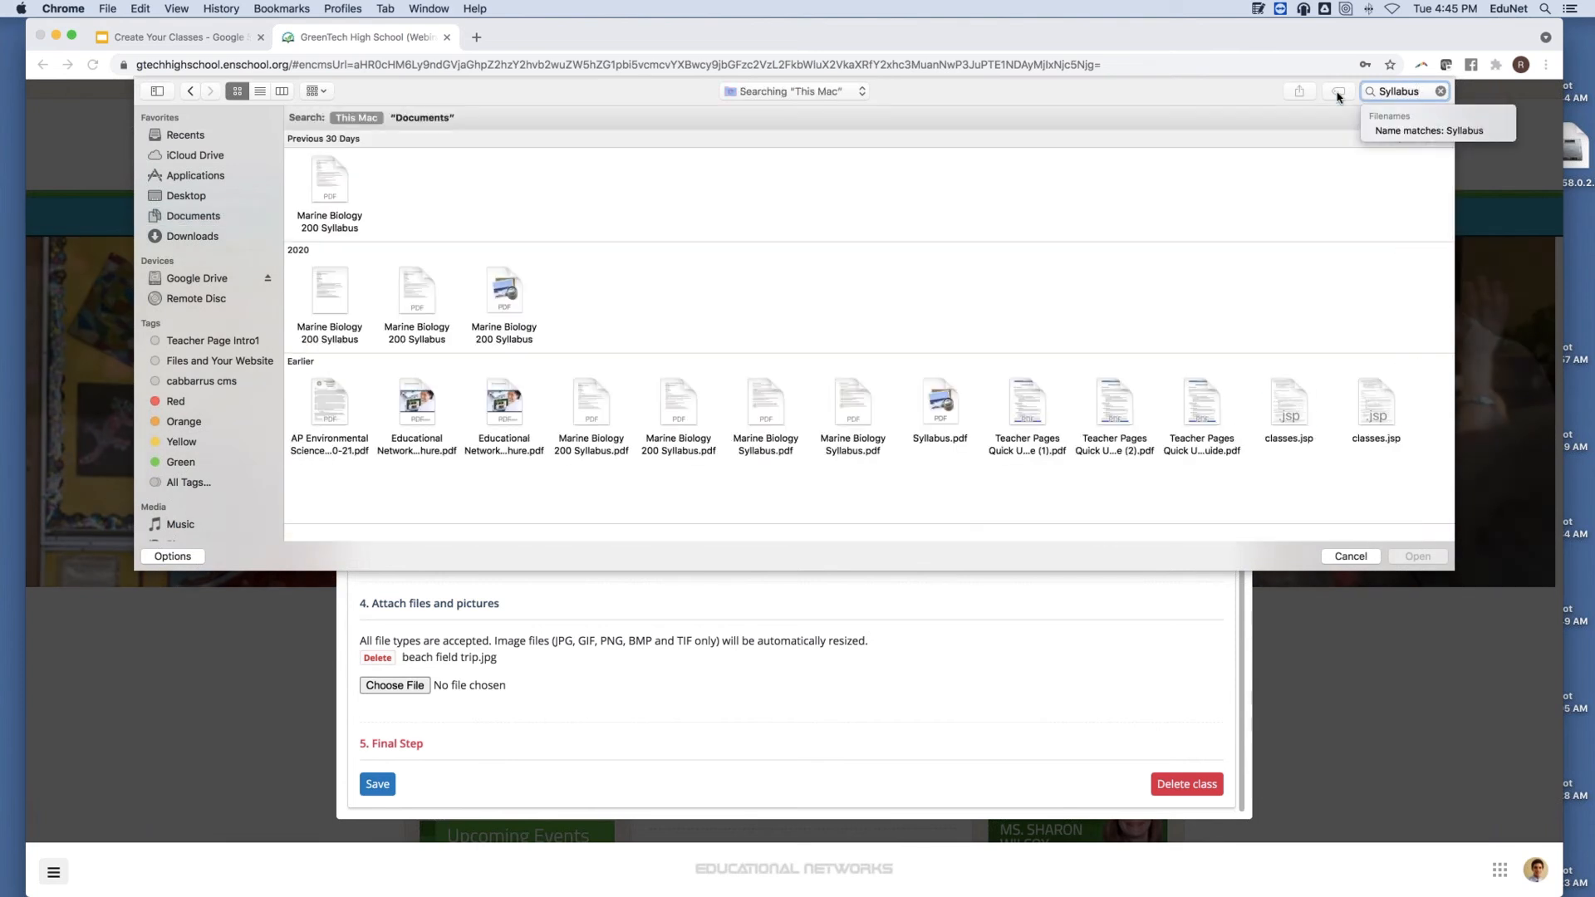
{"action": "left_click", "coordinate": [852, 415]}
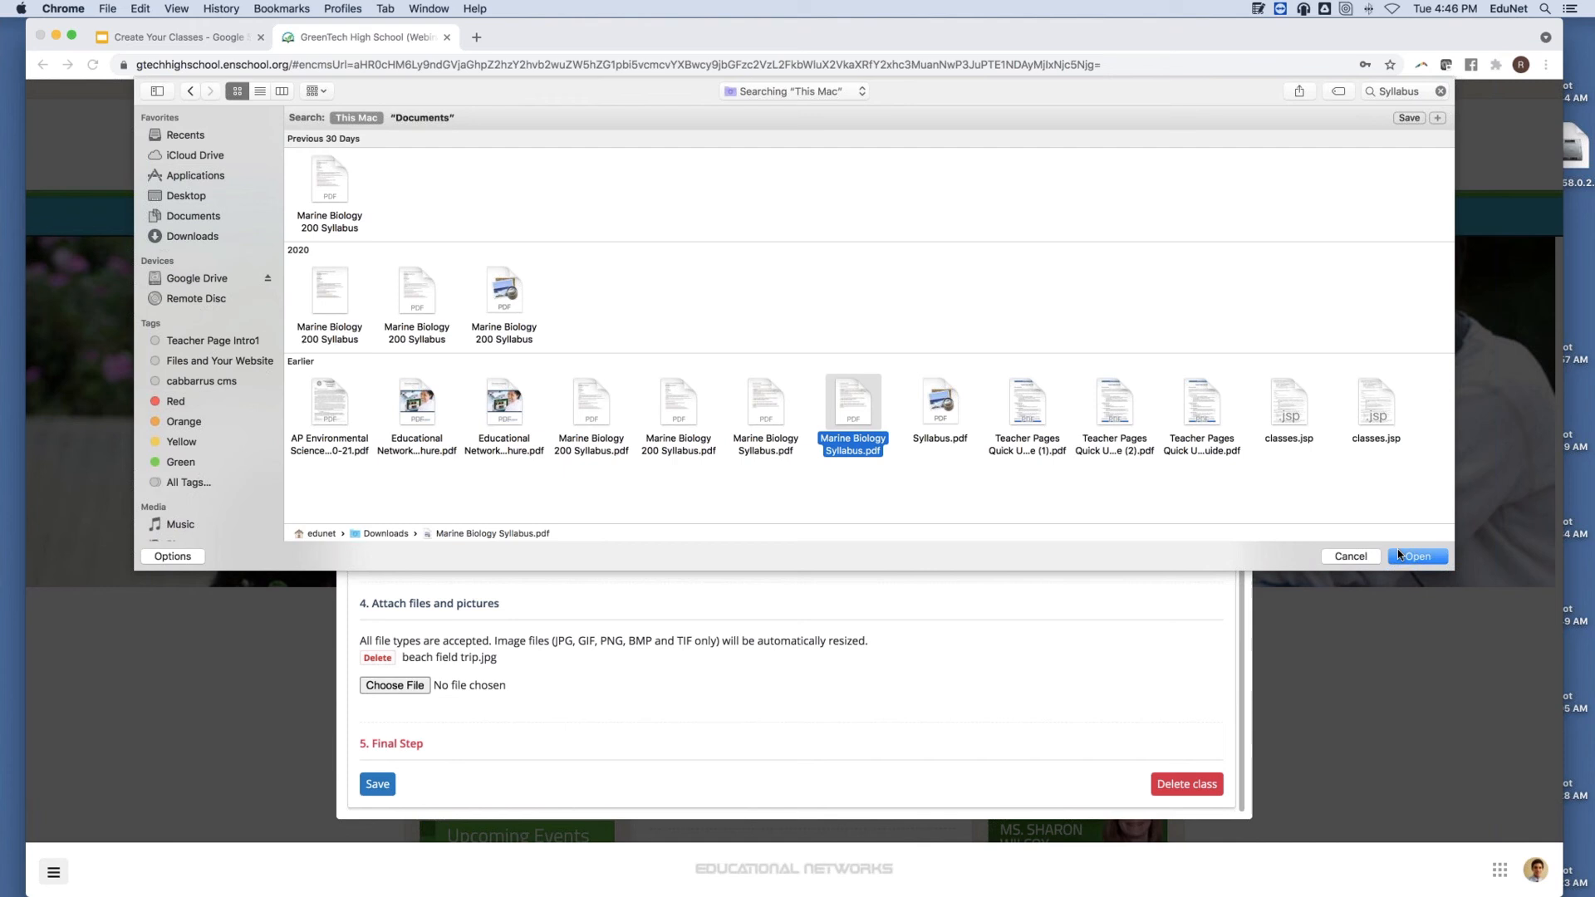
{"action": "left_click", "coordinate": [1403, 556]}
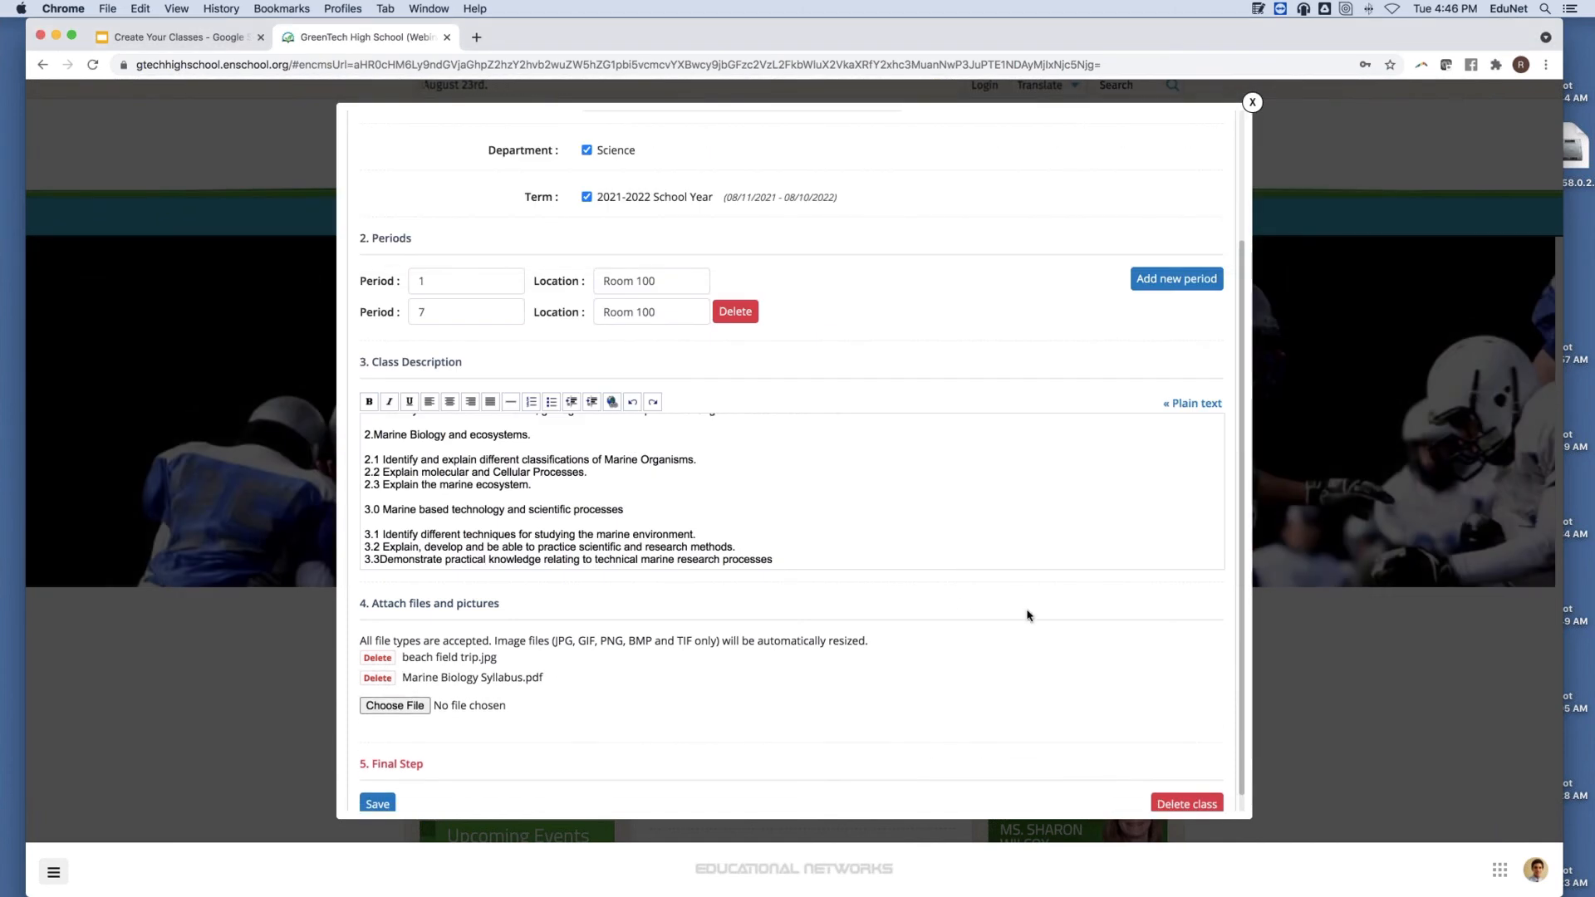
Save Marine Biology 100 and review its Class Information, opening and closing the Please select list.
{"action": "scroll", "coordinate": [616, 605], "scroll_direction": "down", "scroll_amount": 1}
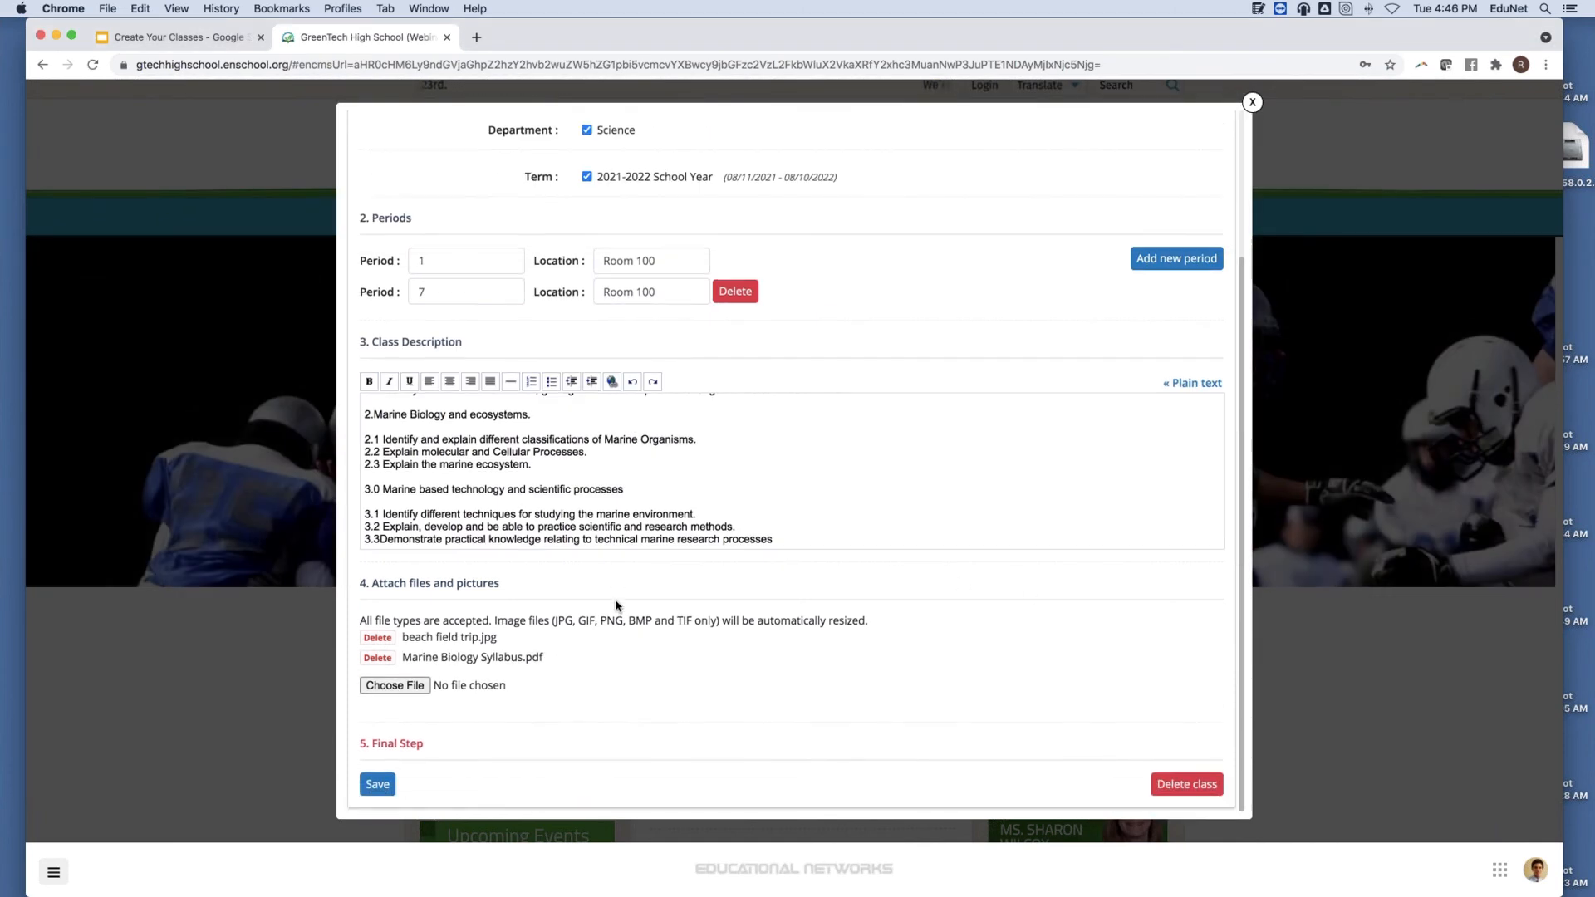
{"action": "left_click", "coordinate": [373, 785]}
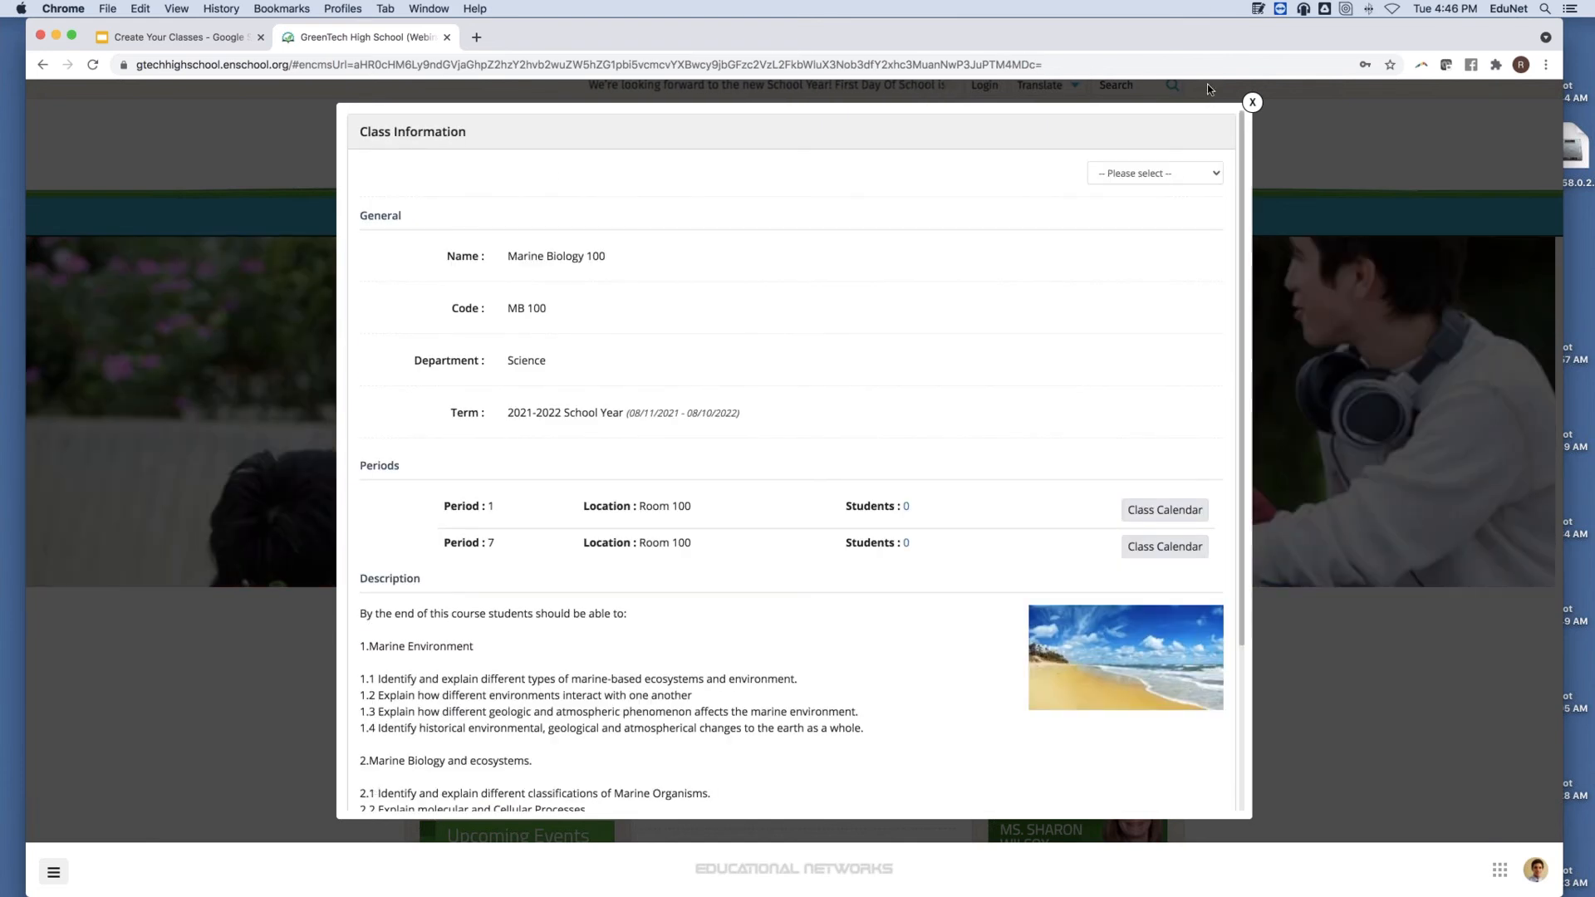
{"action": "scroll", "coordinate": [838, 331], "scroll_direction": "down", "scroll_amount": 1}
{"action": "scroll", "coordinate": [836, 329], "scroll_direction": "down", "scroll_amount": 5}
{"action": "scroll", "coordinate": [836, 327], "scroll_direction": "up", "scroll_amount": 5}
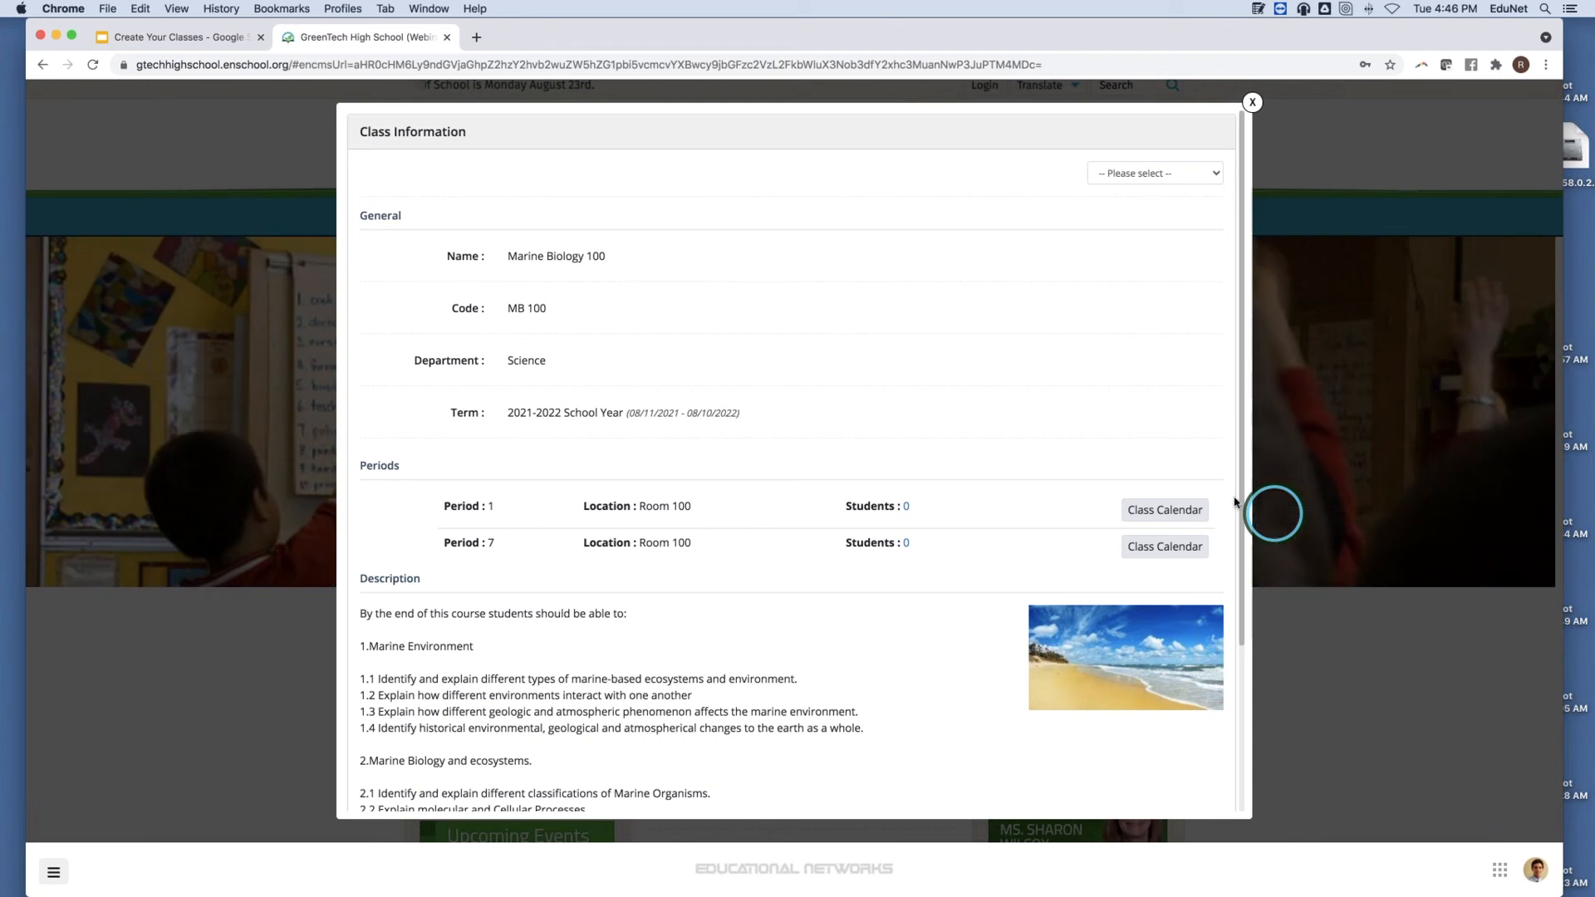
{"action": "scroll", "coordinate": [1072, 463], "scroll_direction": "down", "scroll_amount": 5}
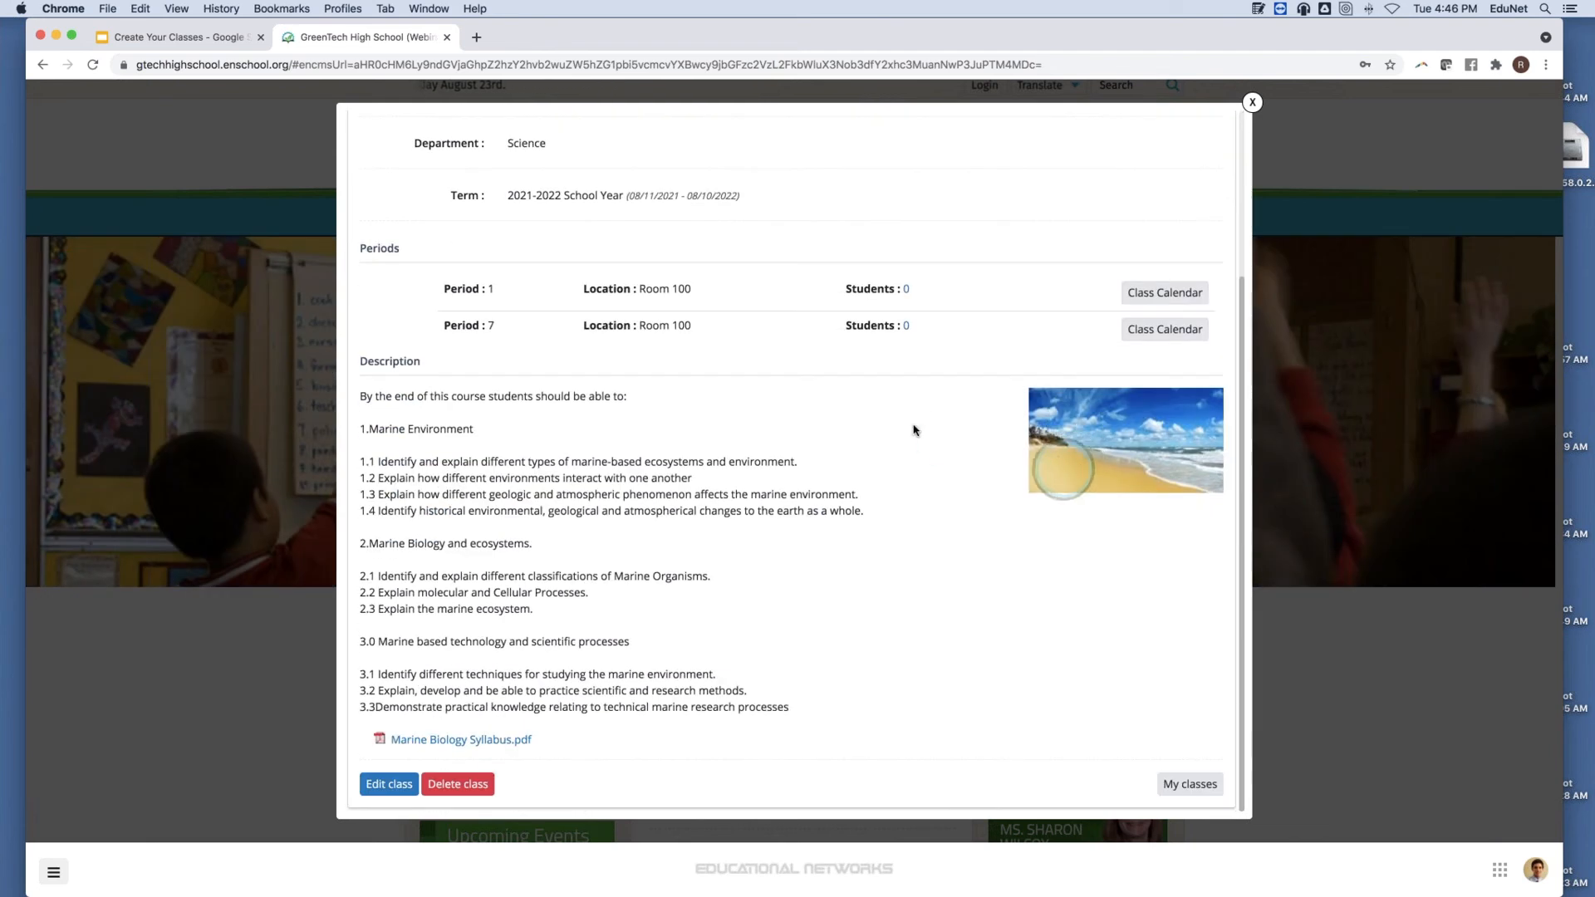
{"action": "scroll", "coordinate": [914, 429], "scroll_direction": "up", "scroll_amount": 5}
{"action": "left_click", "coordinate": [1117, 169]}
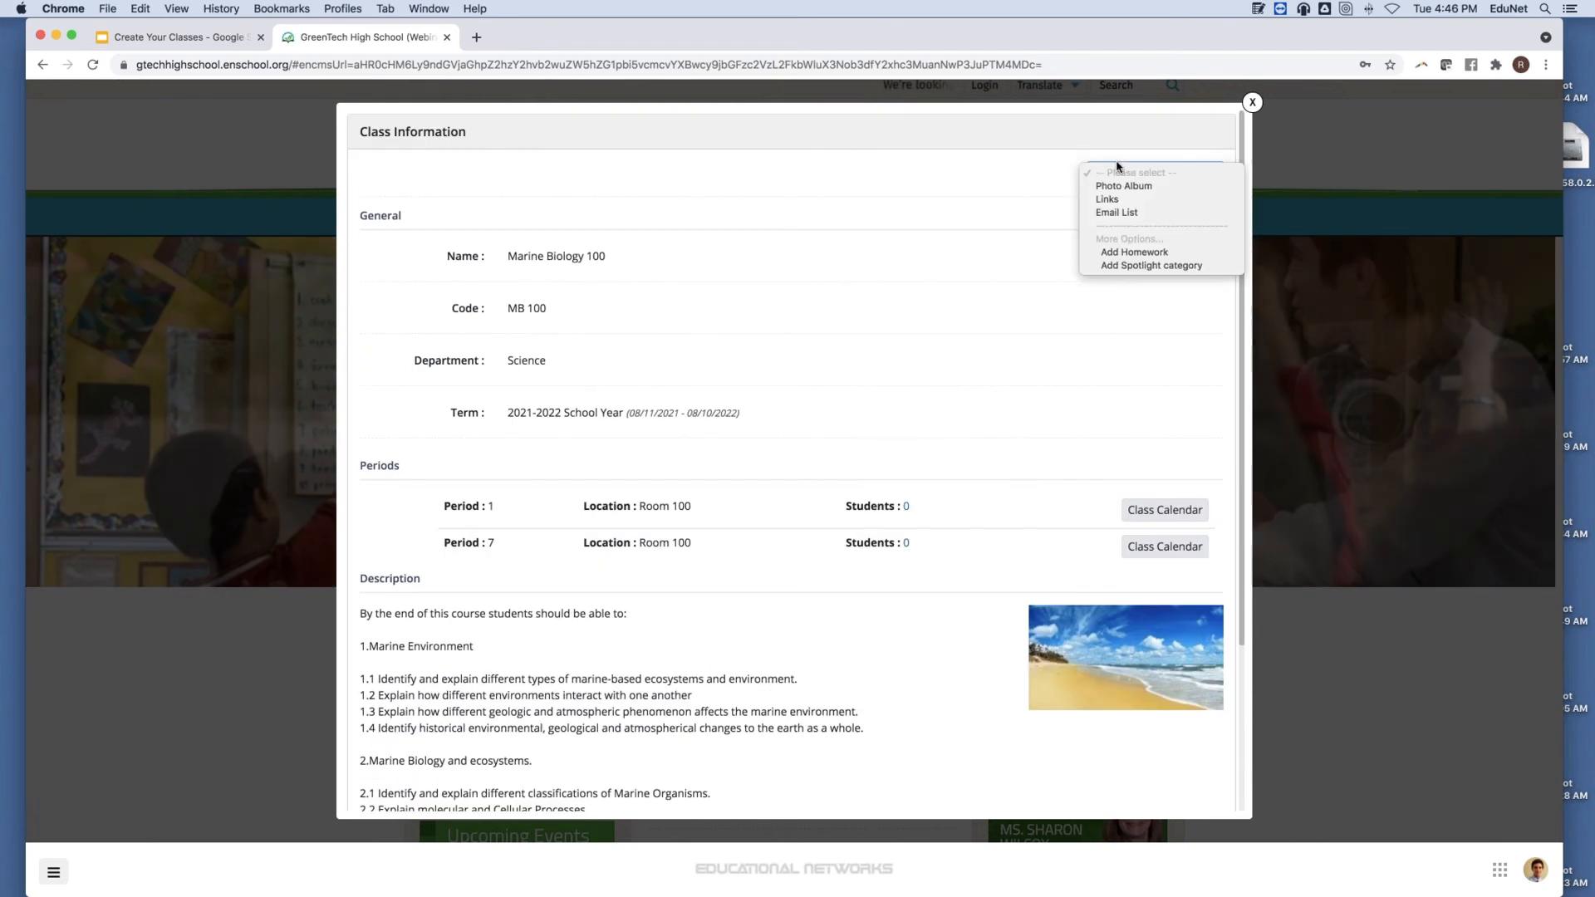
{"action": "left_click", "coordinate": [1012, 196]}
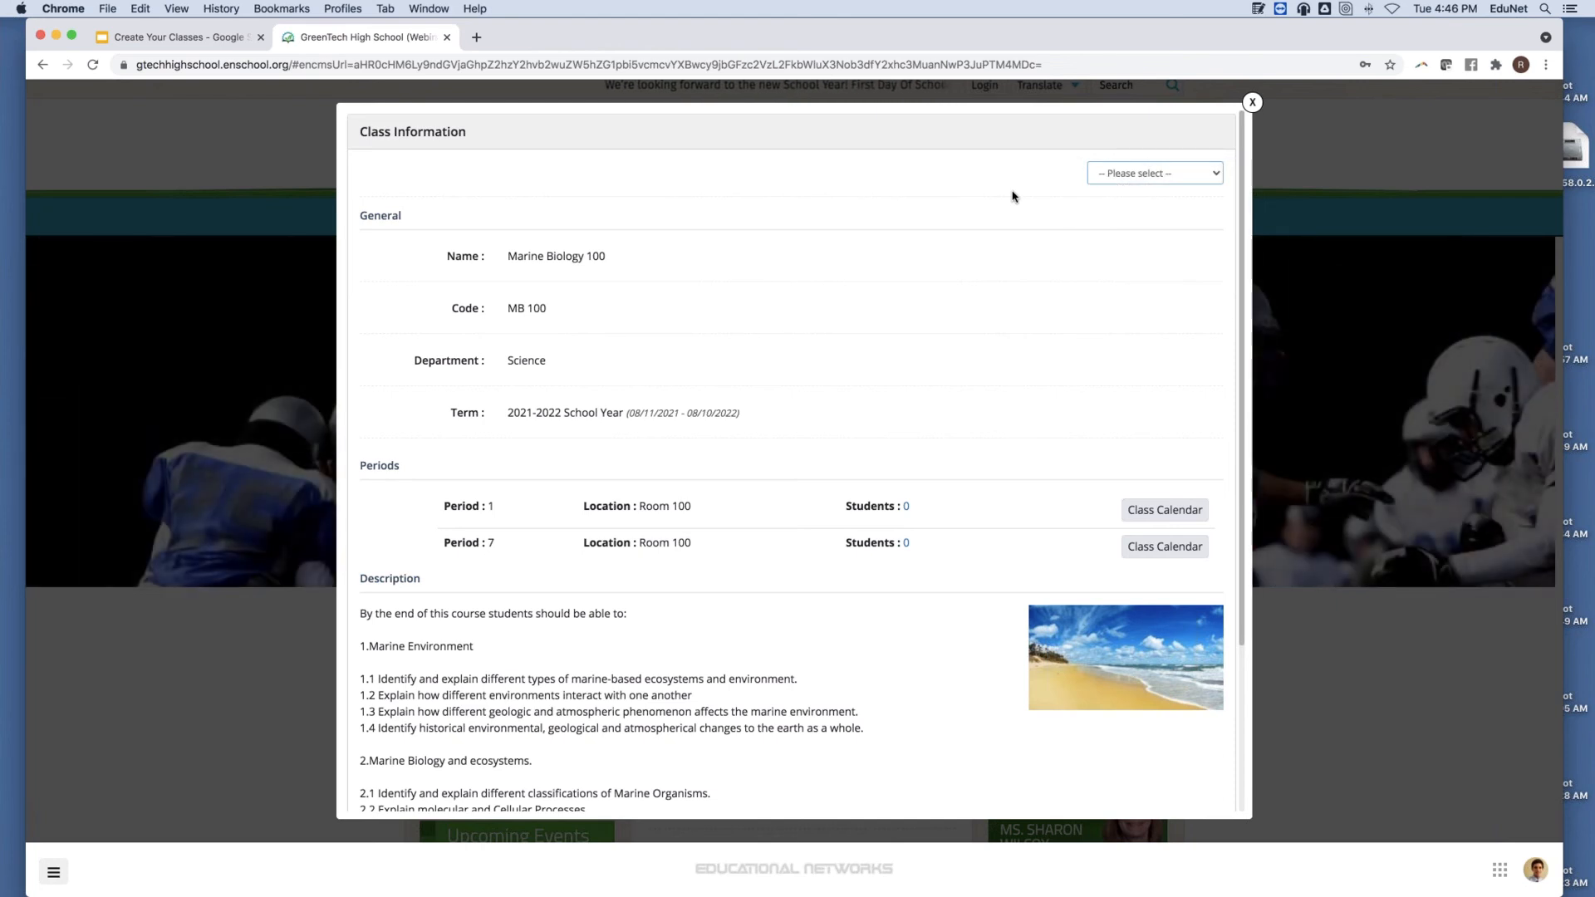
Close Class Information and view the public Marine Biology 100 Period 1 class page.
{"action": "left_click", "coordinate": [1252, 101]}
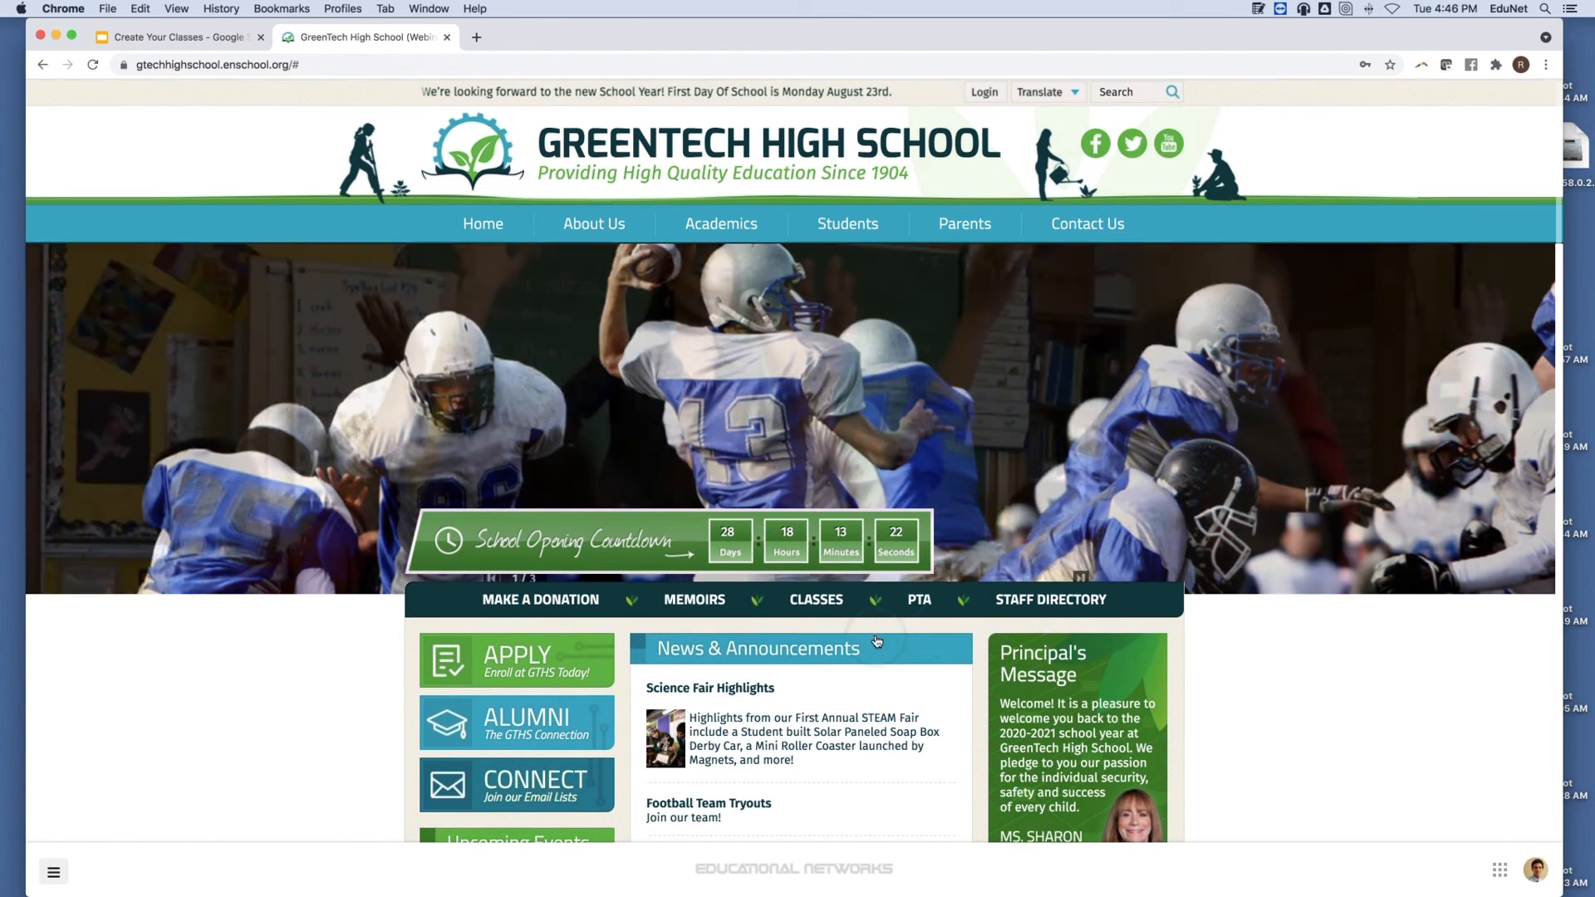
{"action": "scroll", "coordinate": [855, 619], "scroll_direction": "down", "scroll_amount": 1}
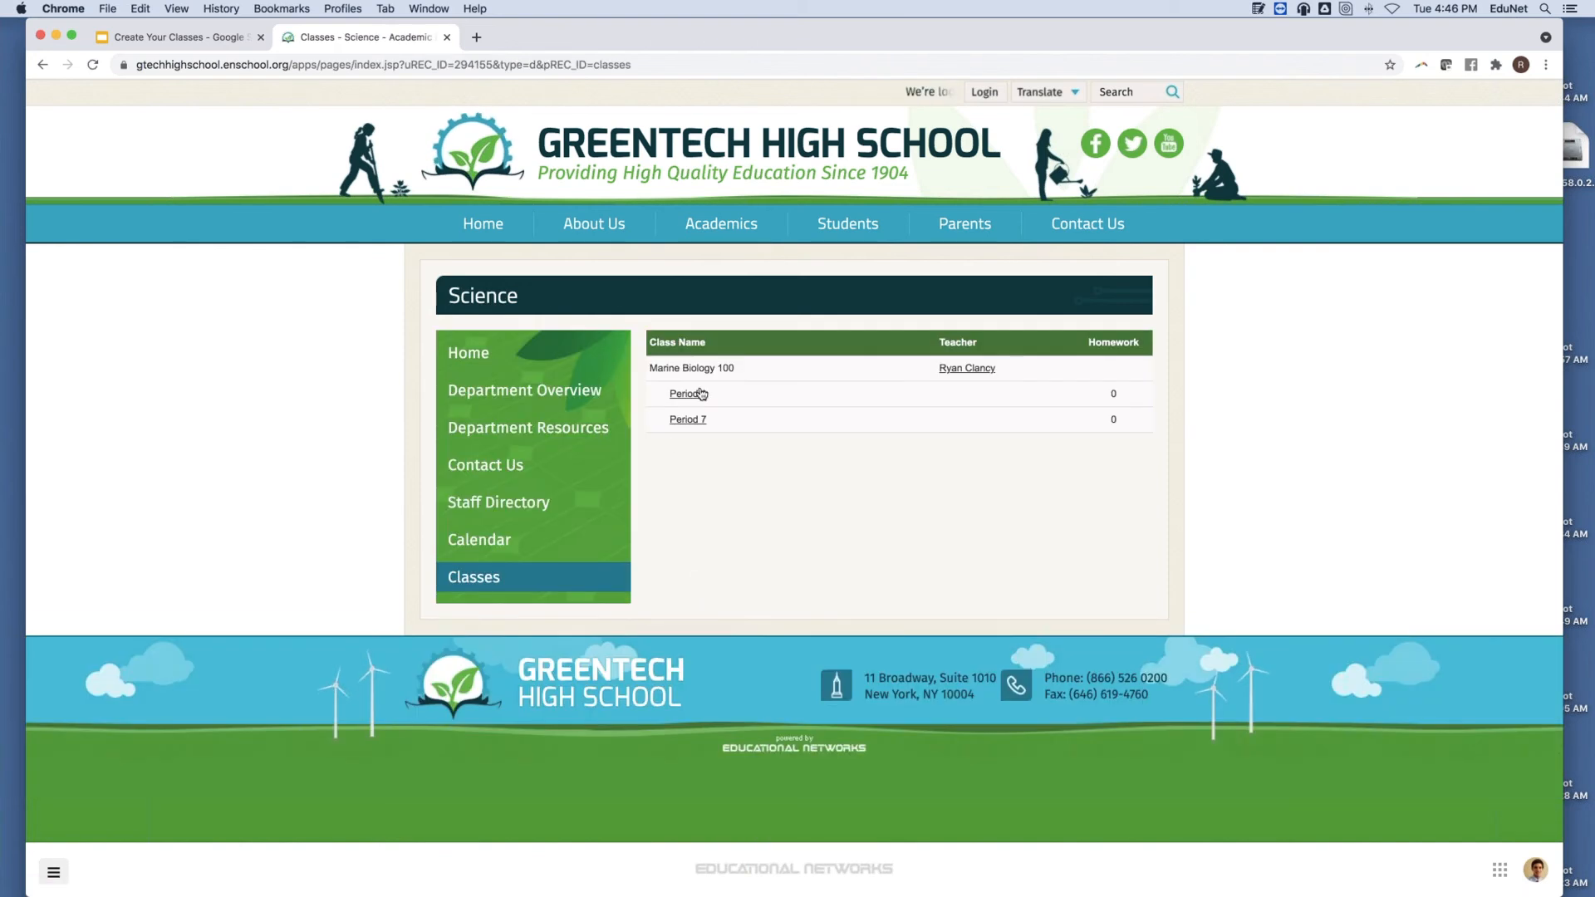
{"action": "left_click", "coordinate": [696, 395]}
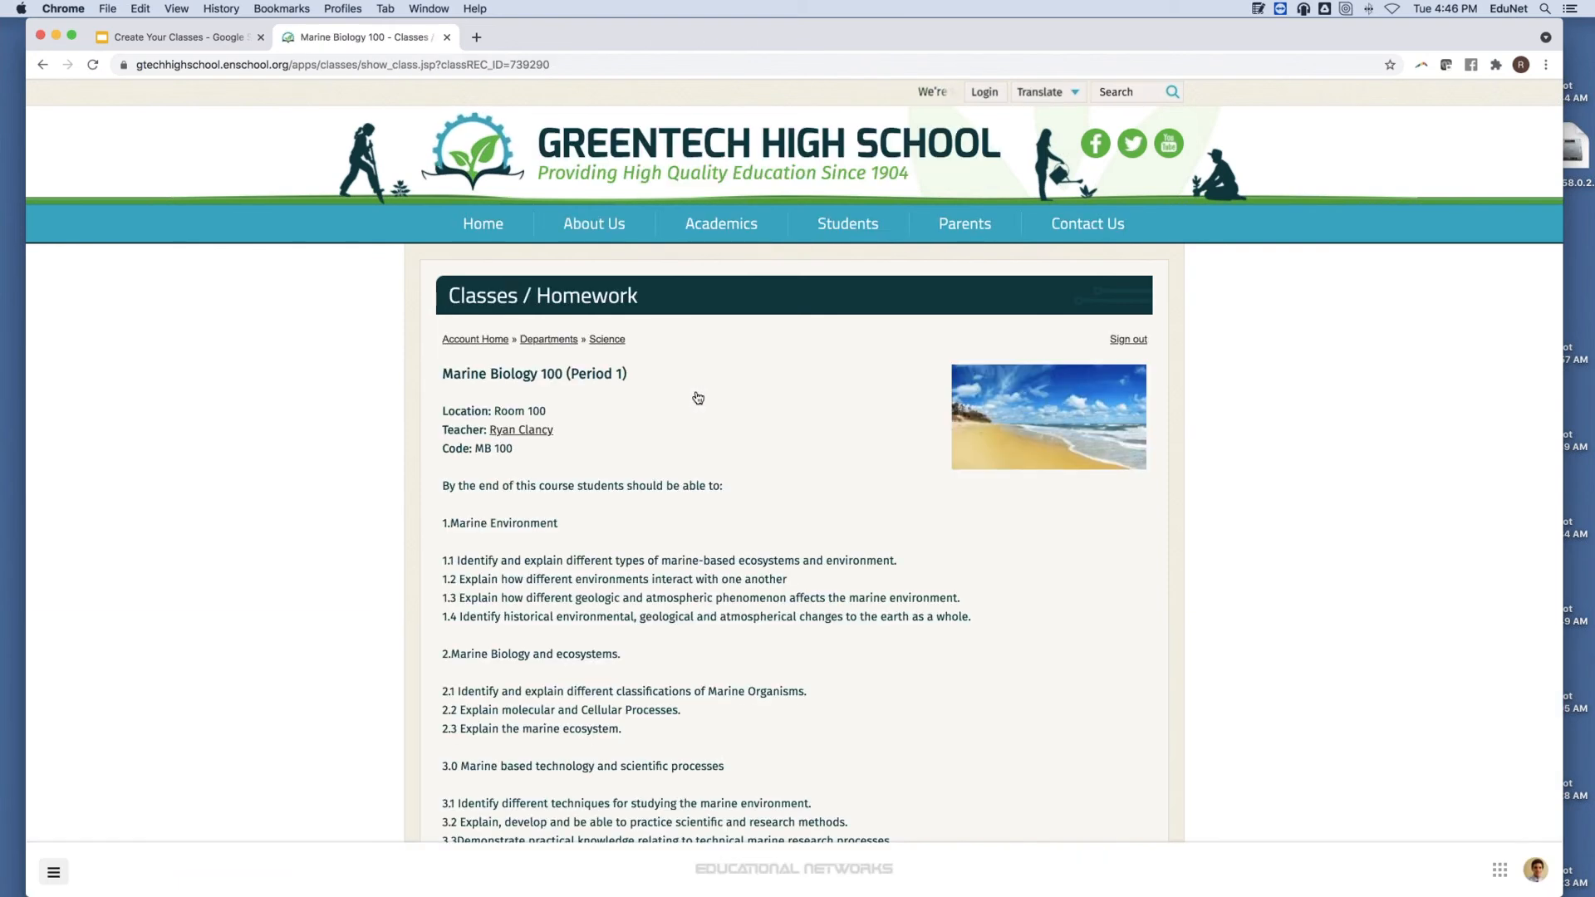
{"action": "scroll", "coordinate": [697, 398], "scroll_direction": "down", "scroll_amount": 4}
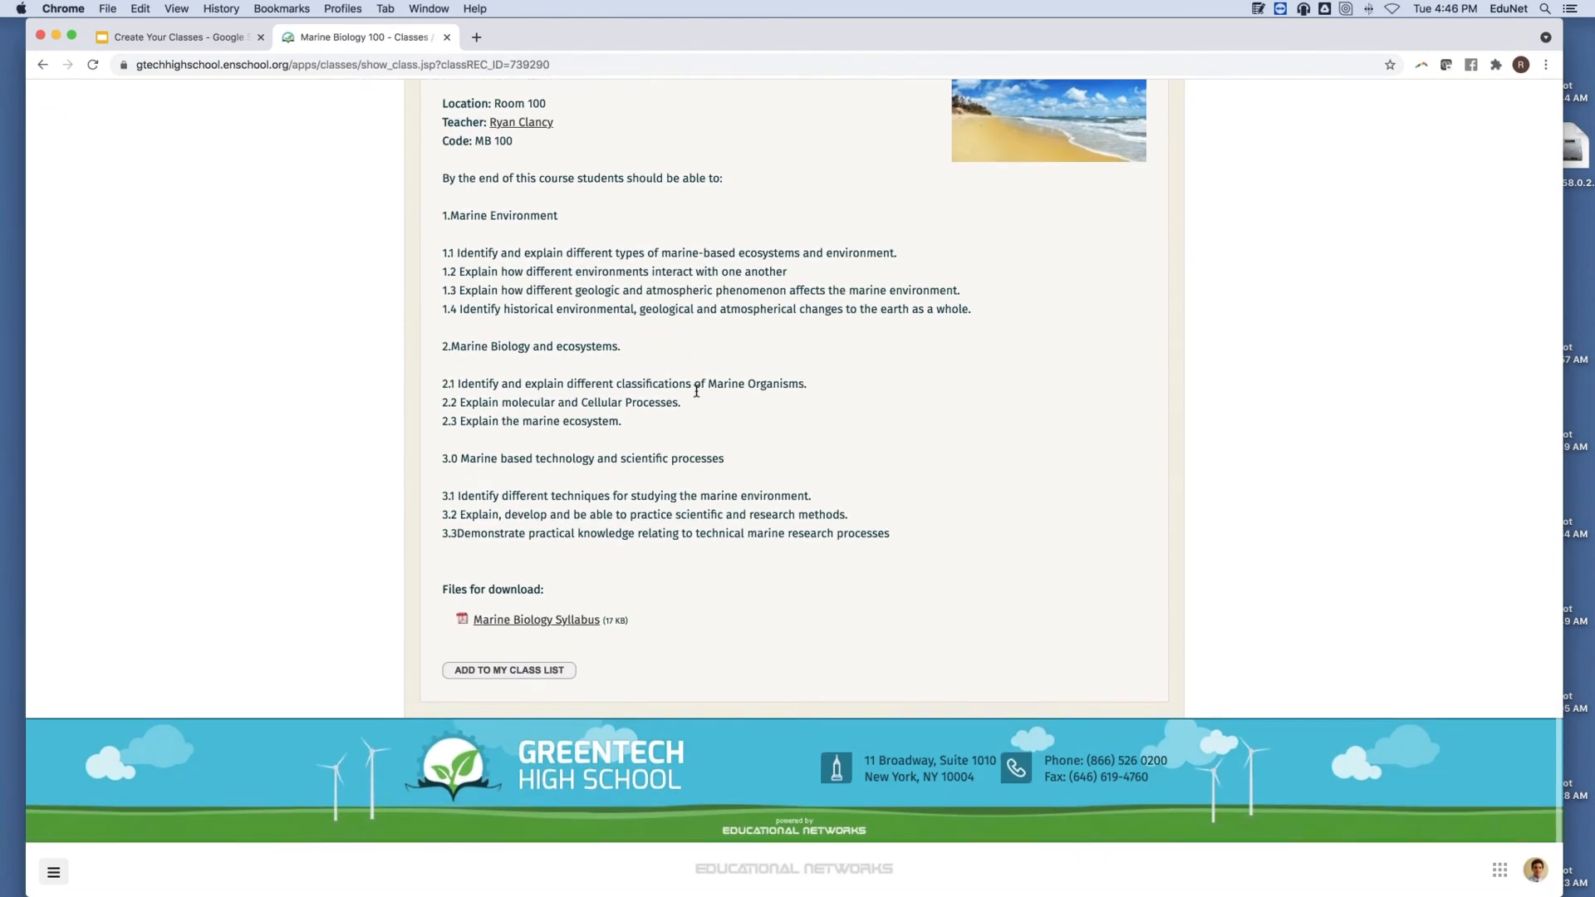
{"action": "scroll", "coordinate": [696, 391], "scroll_direction": "up", "scroll_amount": 4}
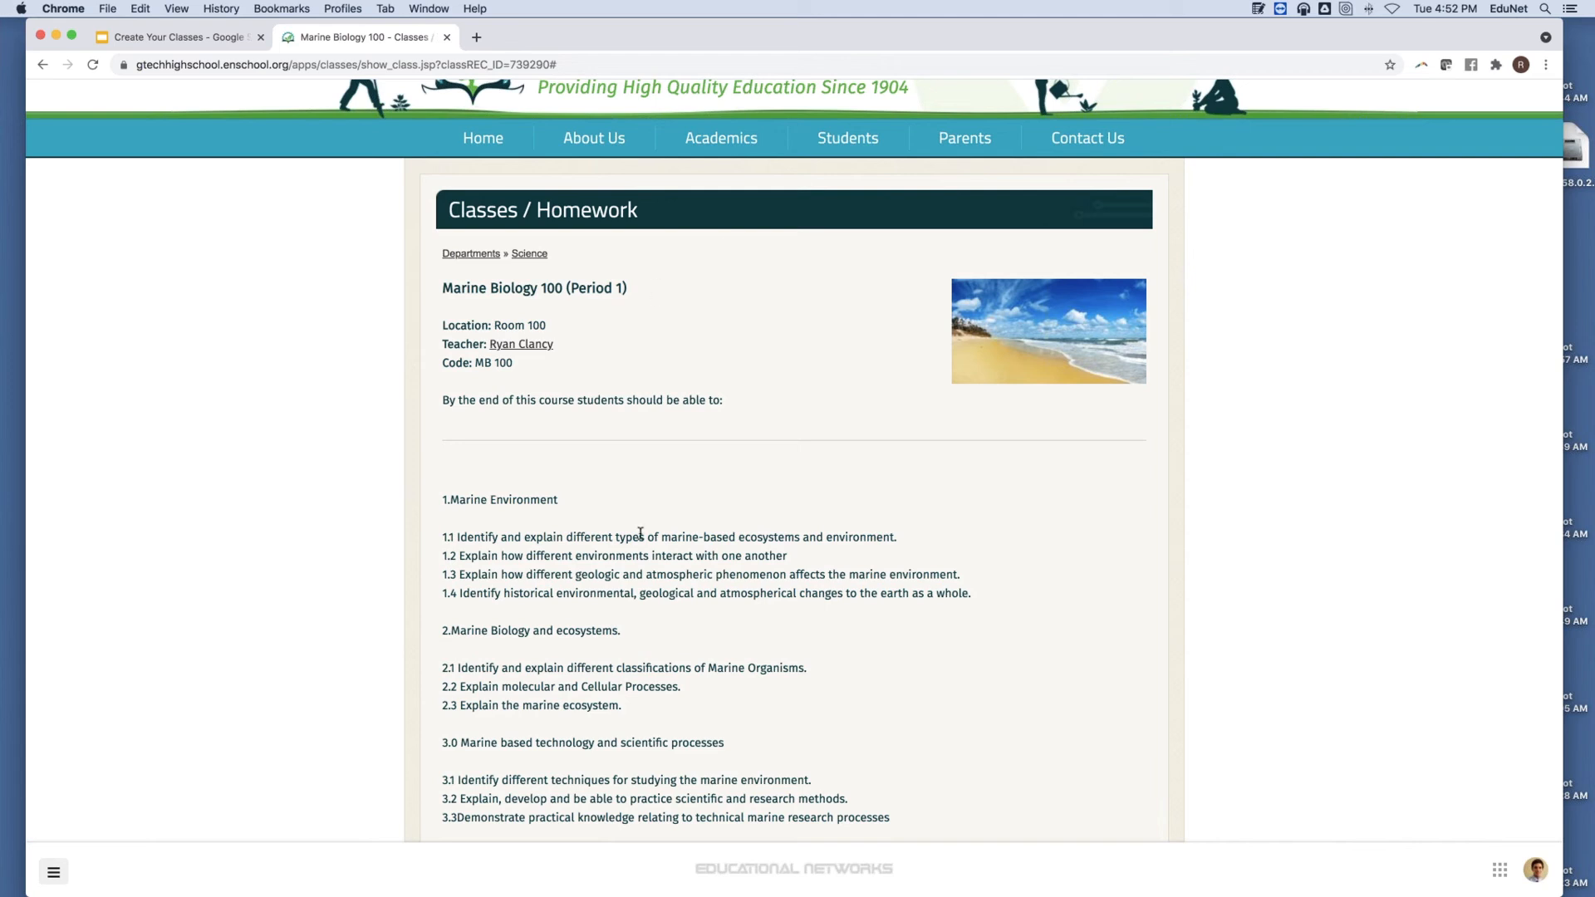
Open the admin menu from the bottom-left hamburger button on the Period 1 page.
{"action": "left_click", "coordinate": [55, 872]}
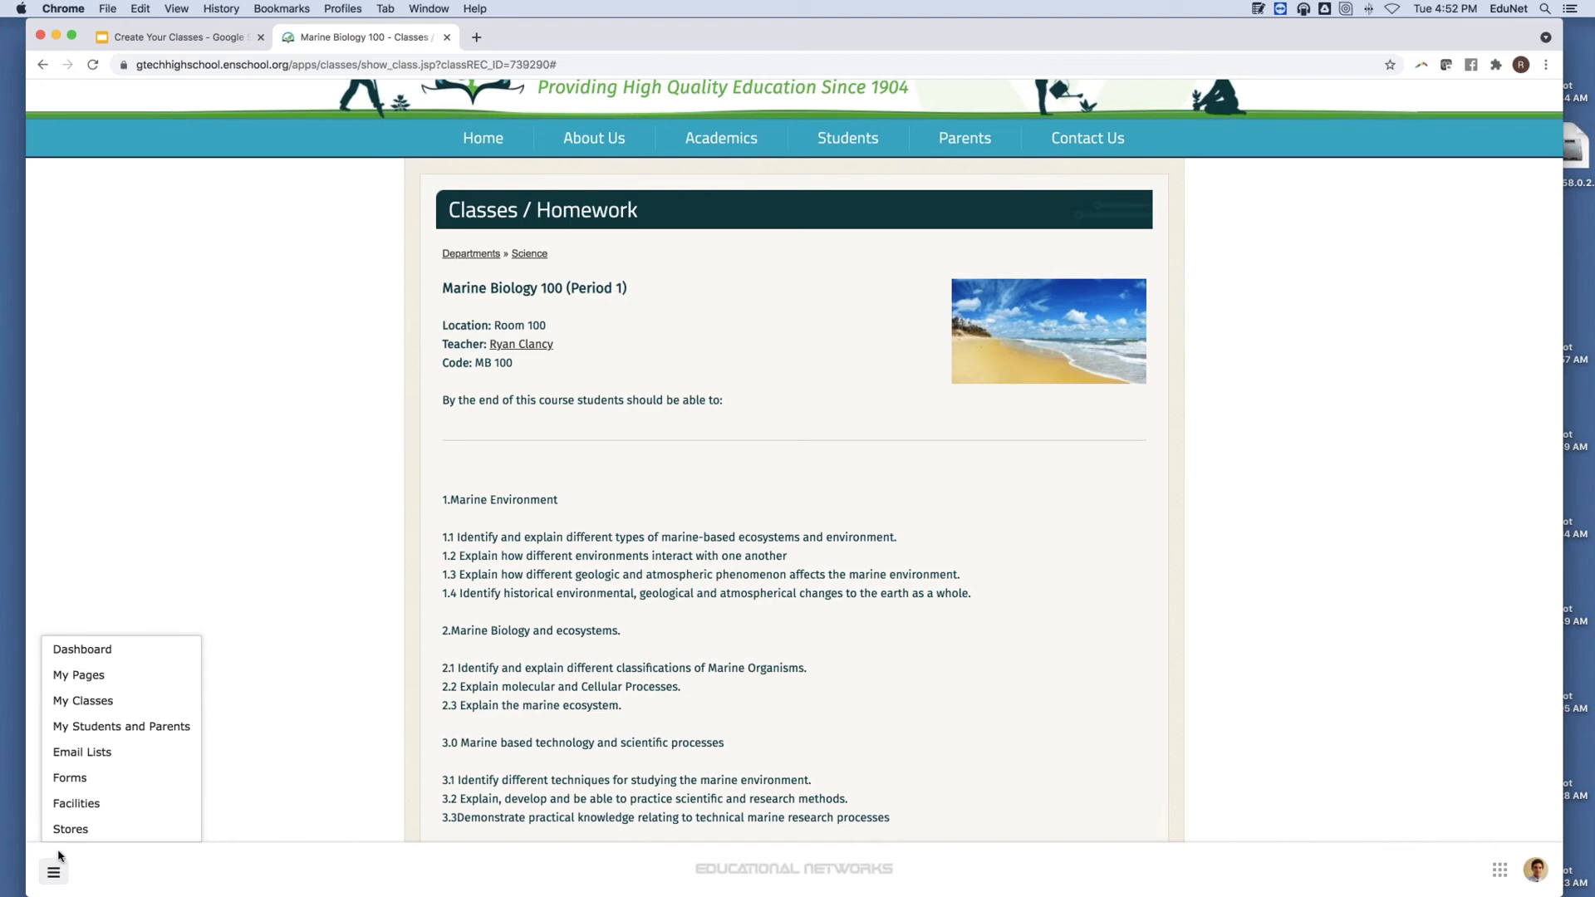
Go to My Classes and start a new Add Homework form.
{"action": "left_click", "coordinate": [101, 701]}
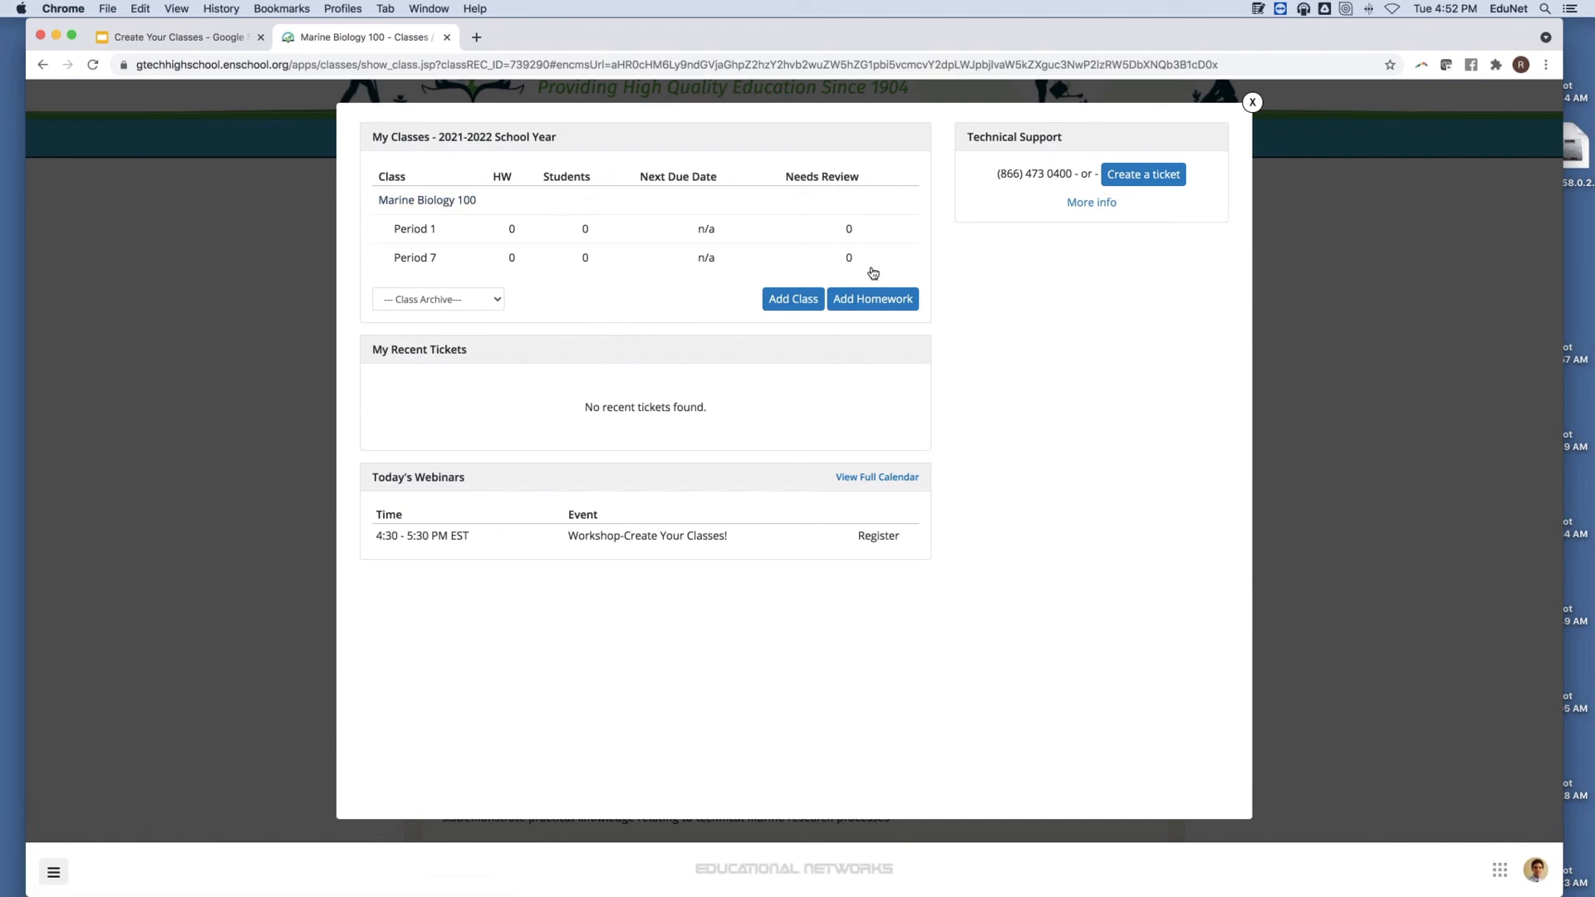
{"action": "left_click", "coordinate": [894, 306]}
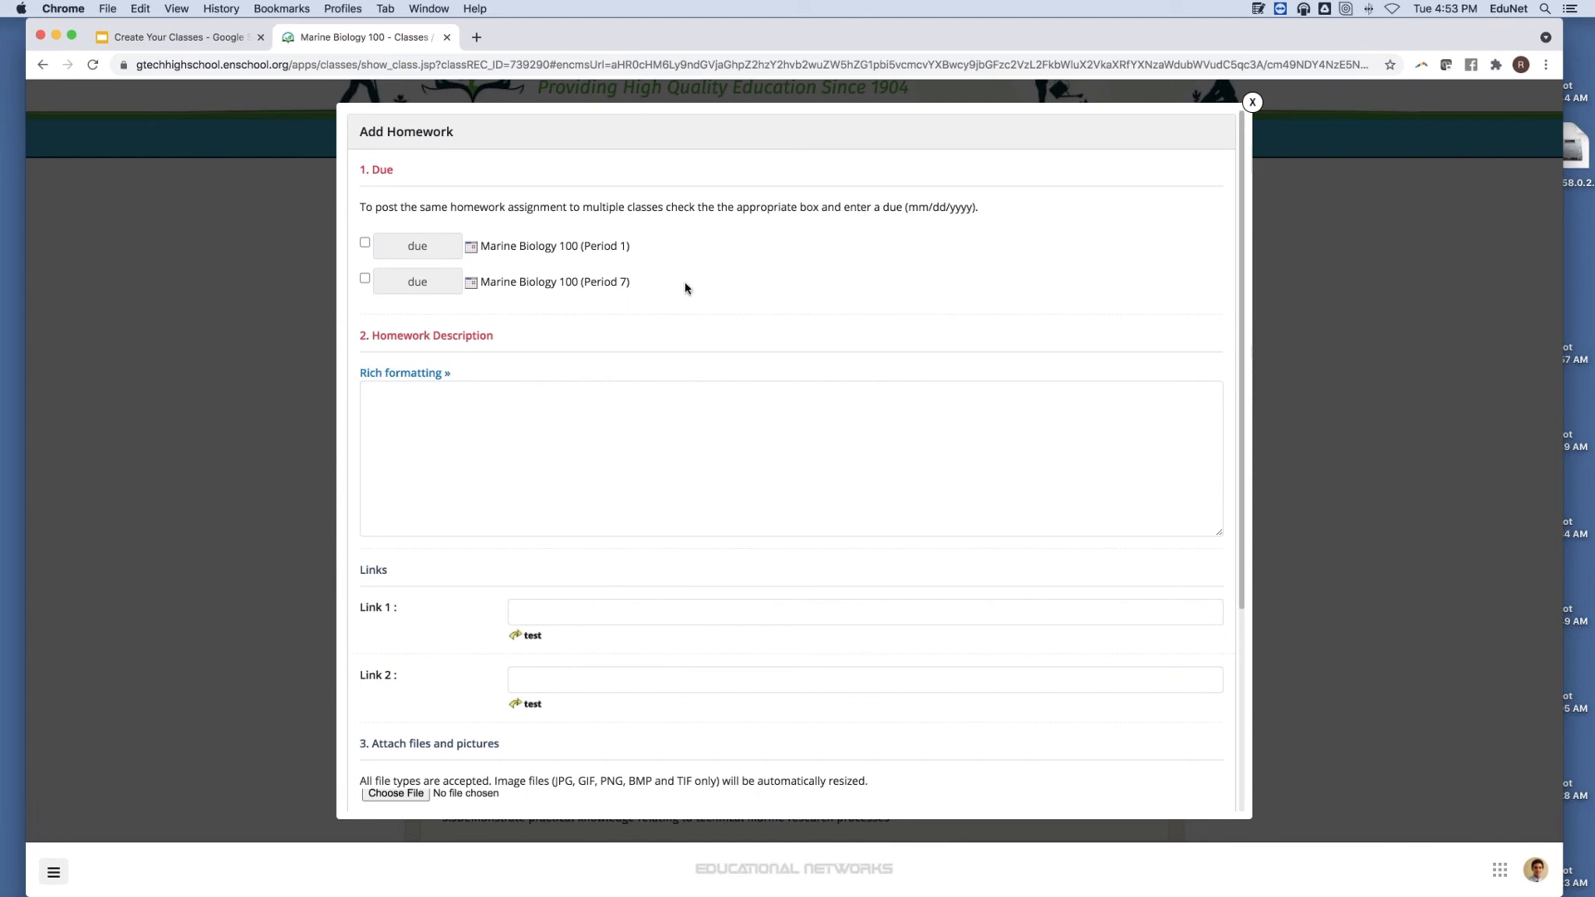
Include Marine Biology 100 Period 1 with a due date of 8/24/2021.
{"action": "left_click_drag", "start_coordinate": [431, 238], "coordinate": [382, 236]}
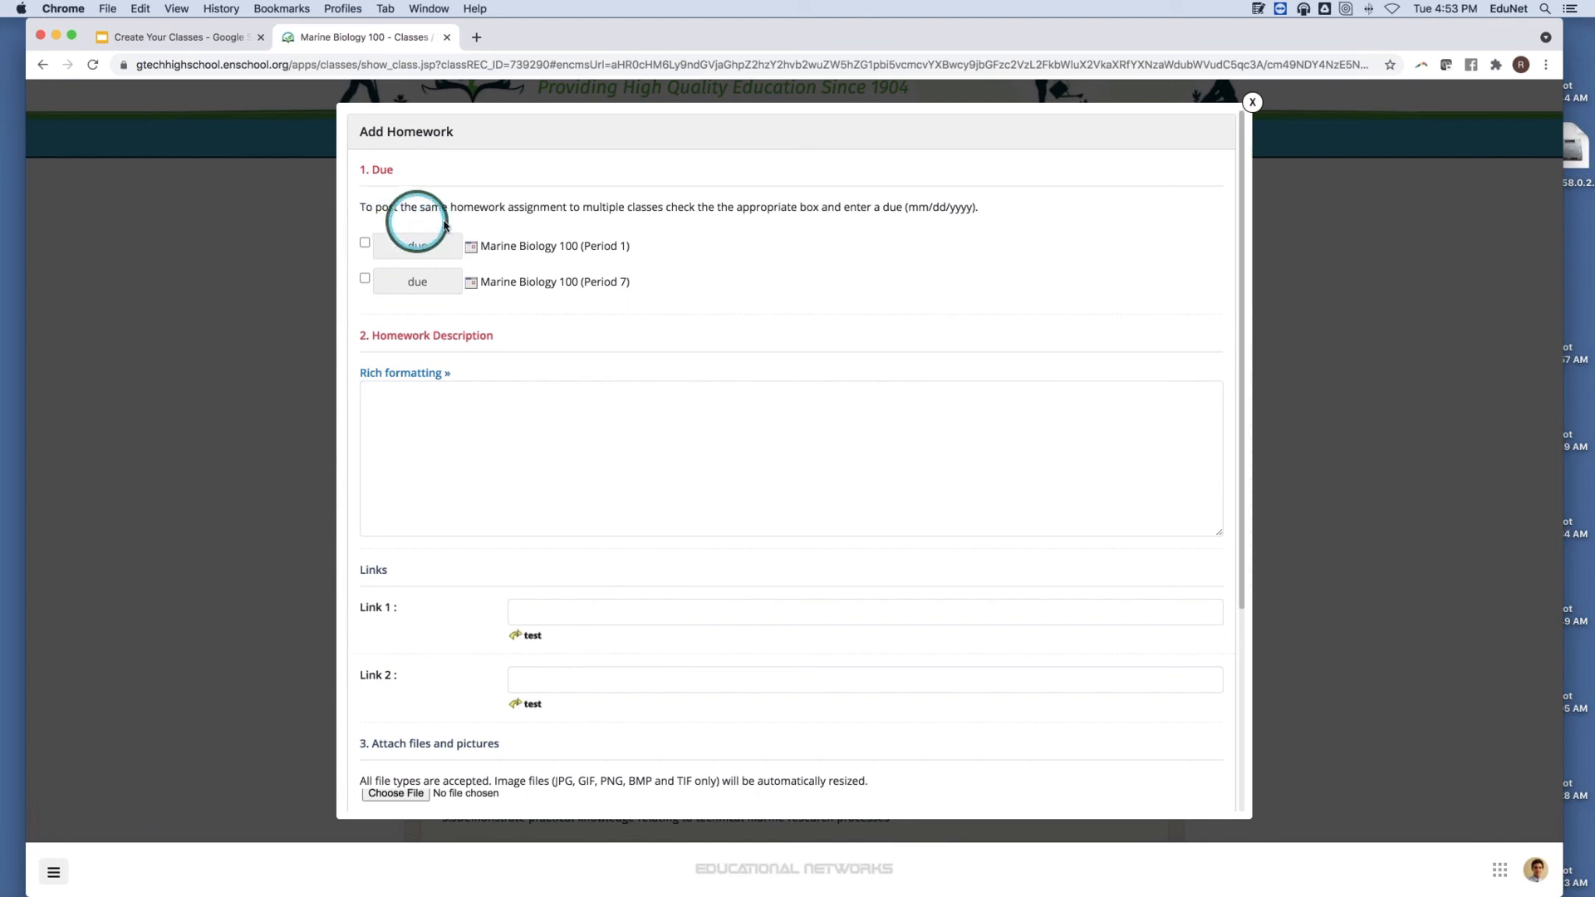
{"action": "left_click", "coordinate": [405, 372]}
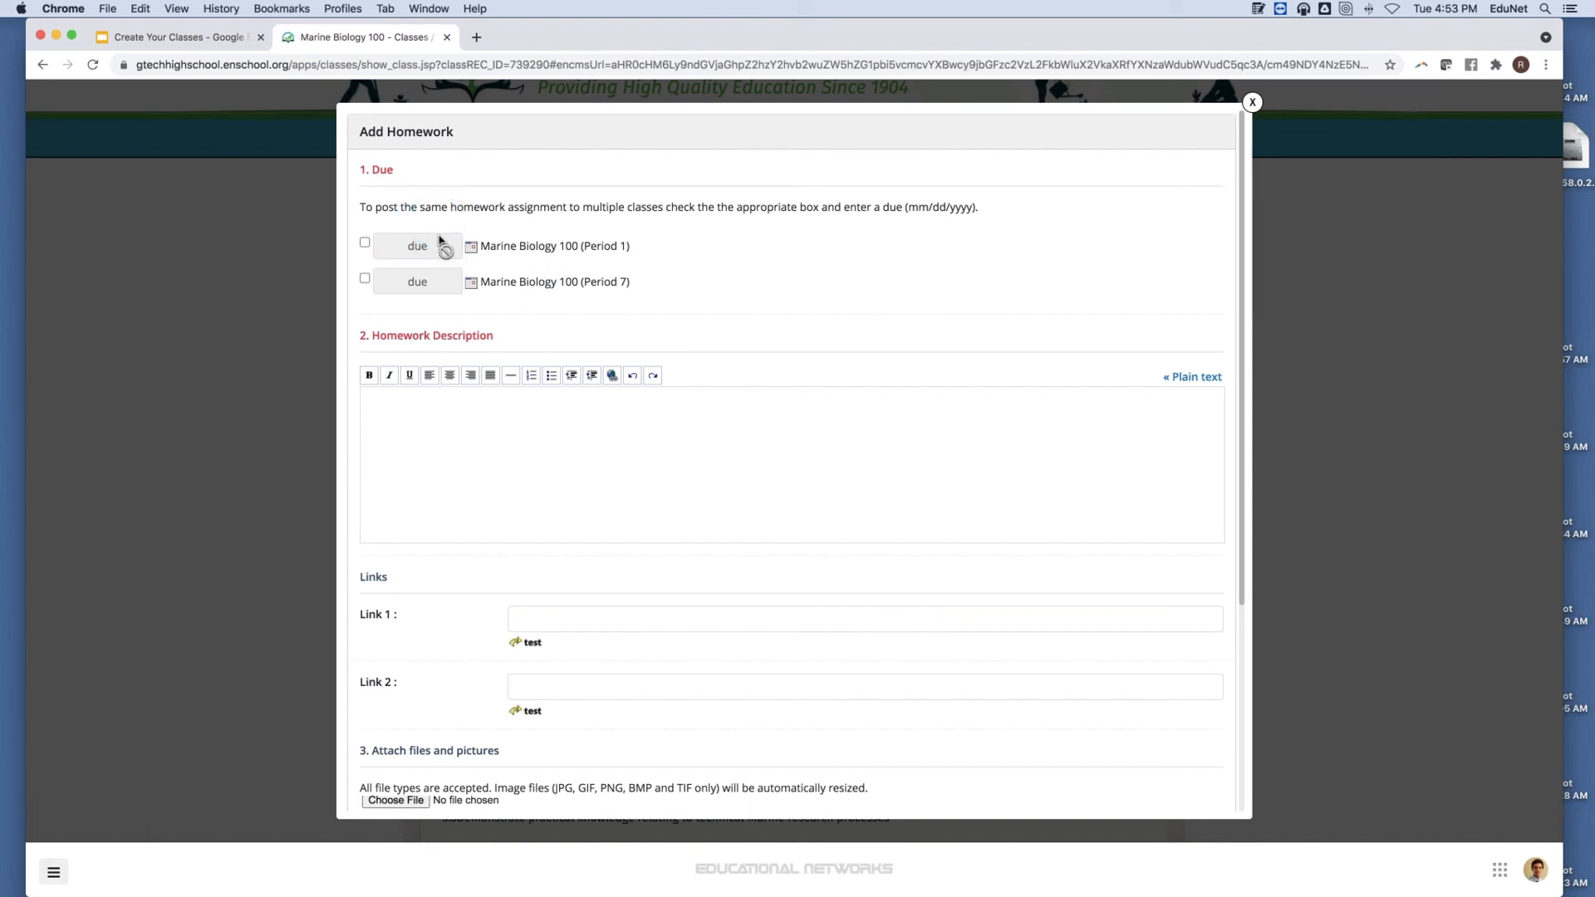
{"action": "left_click", "coordinate": [364, 242]}
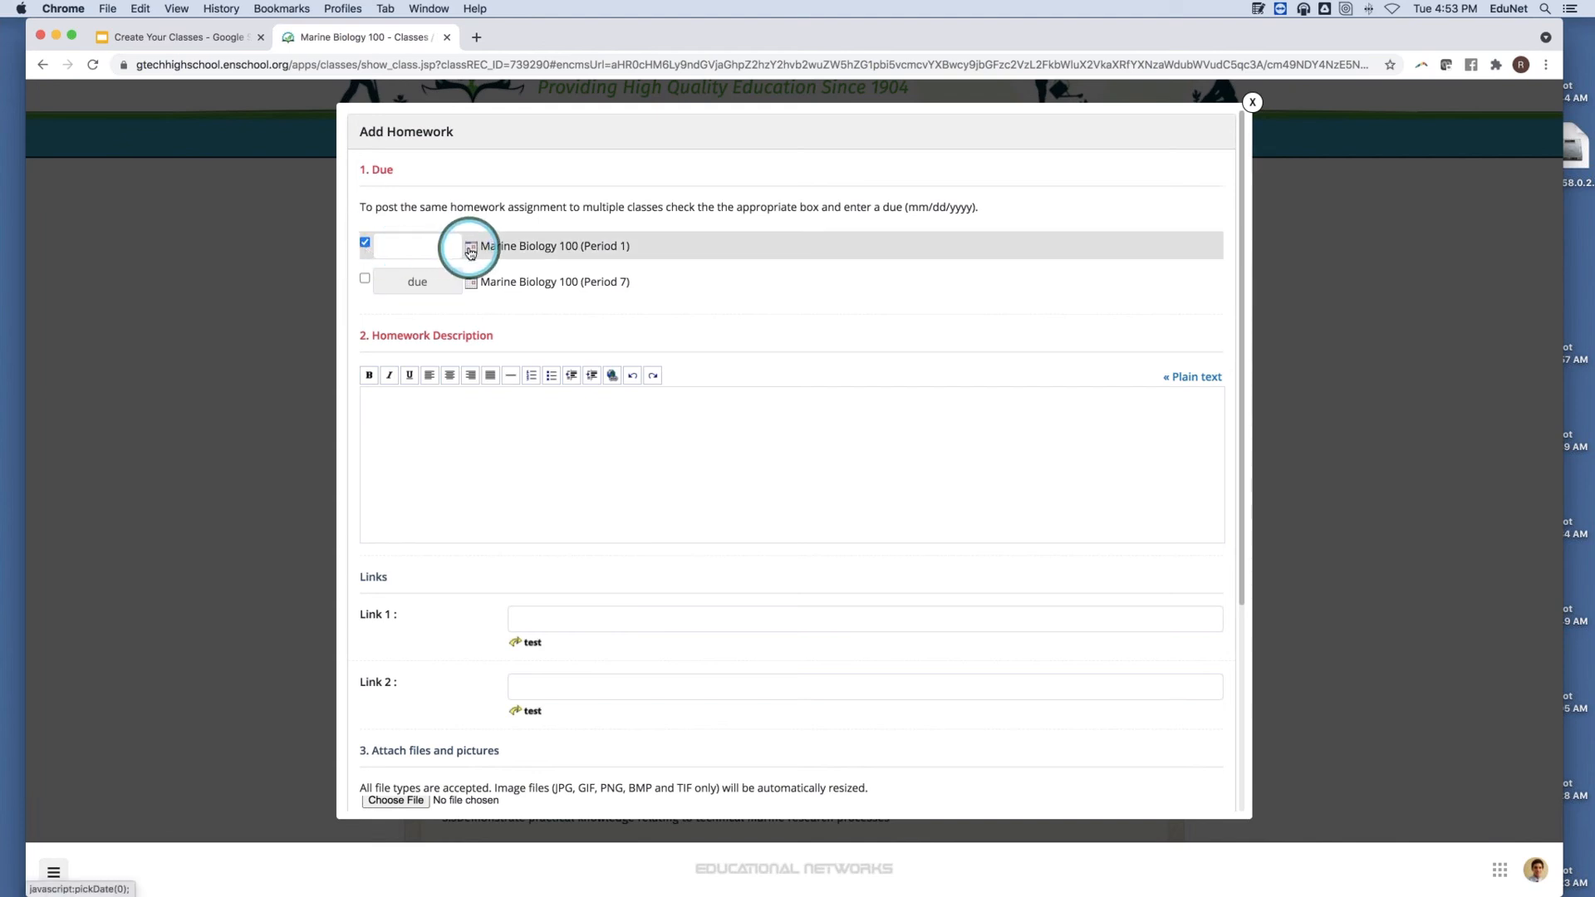
{"action": "left_click", "coordinate": [470, 248]}
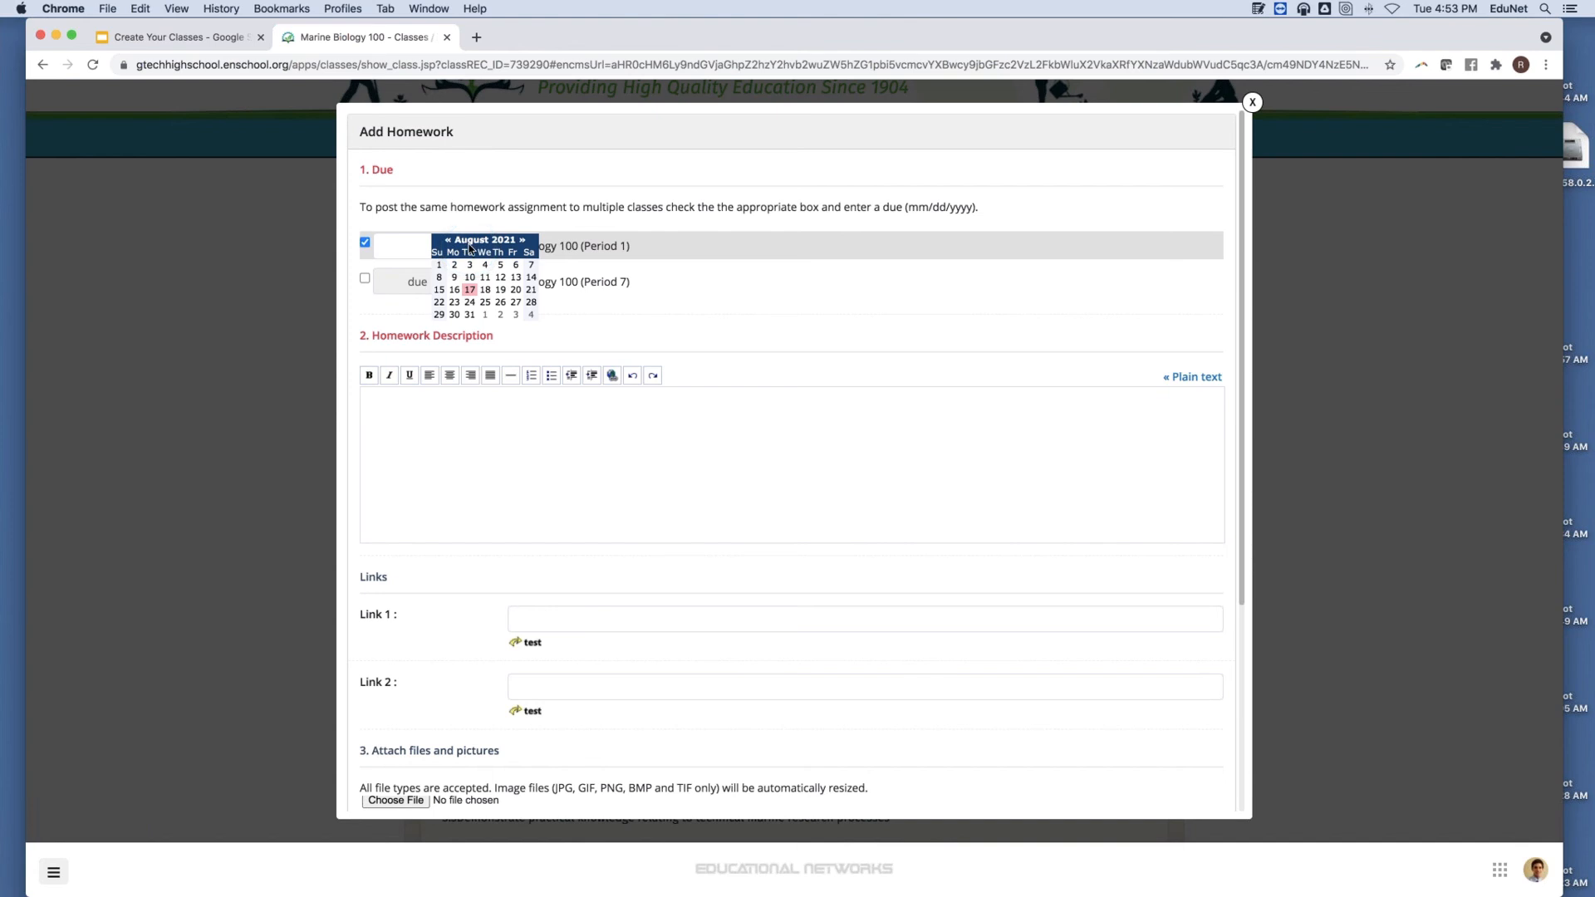
{"action": "left_click", "coordinate": [469, 302]}
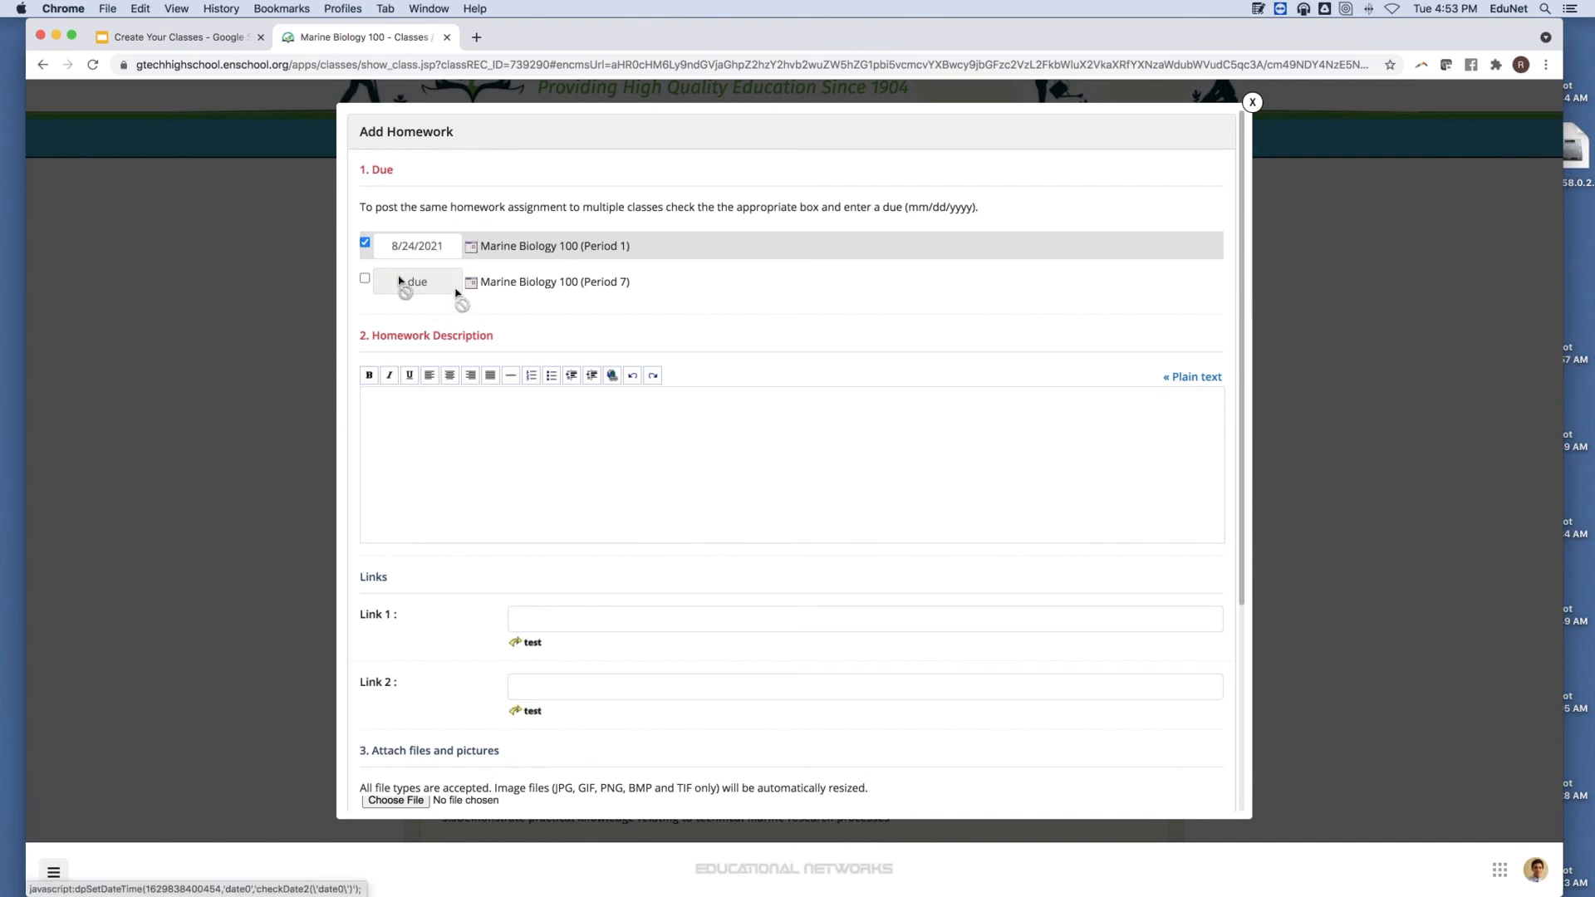
Include Period 7 with a due date of 8/26/2021 and return the description to plain text.
{"action": "left_click", "coordinate": [364, 277]}
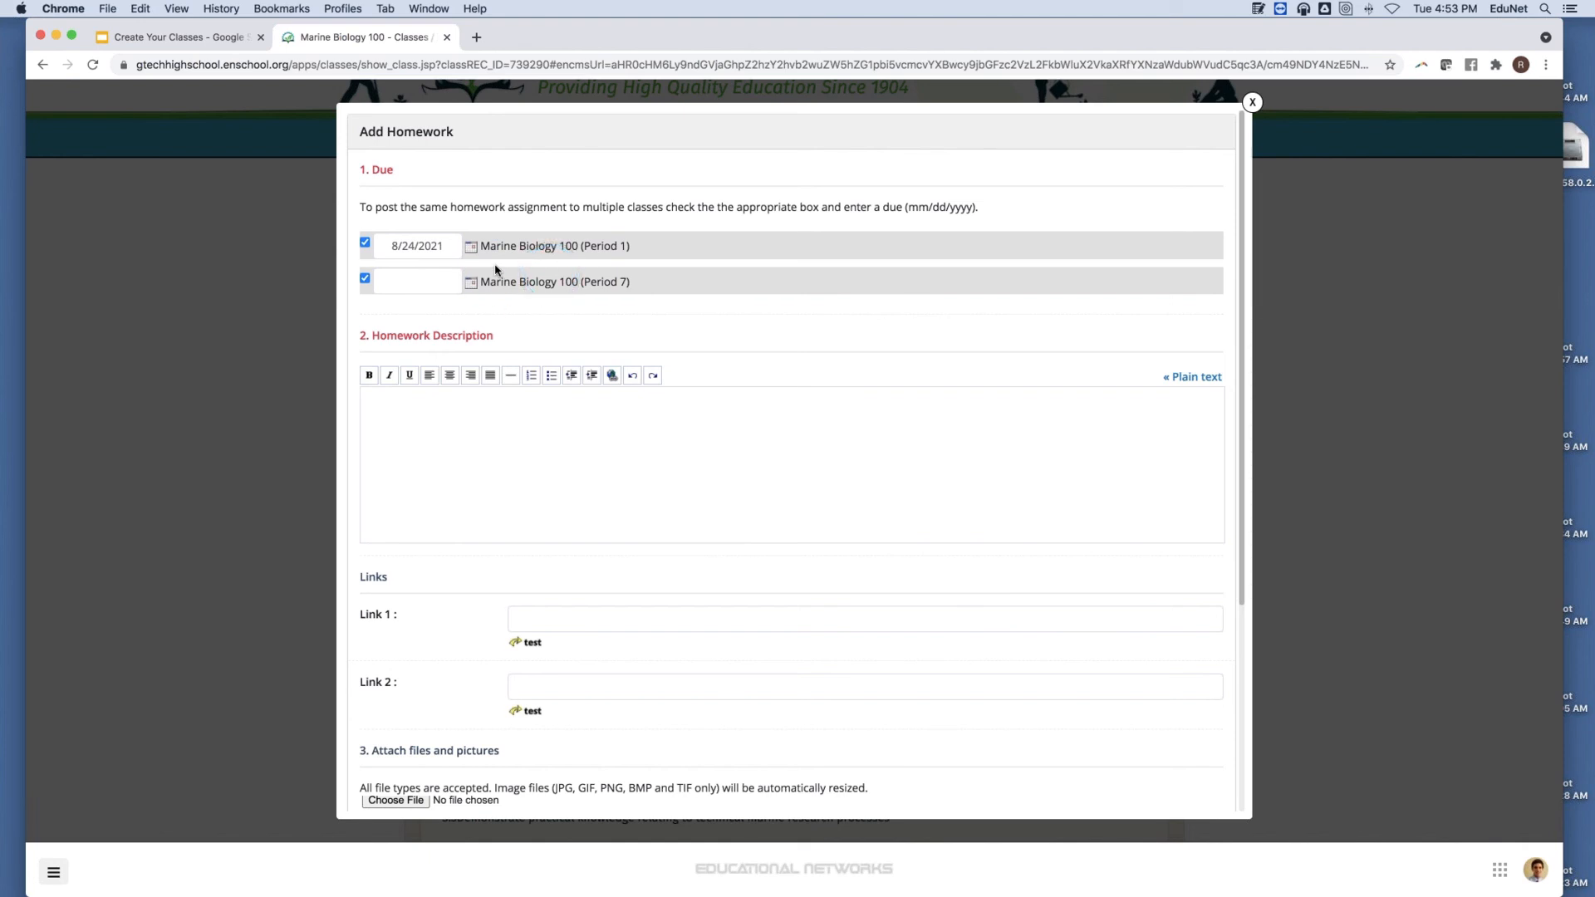
{"action": "left_click", "coordinate": [471, 283]}
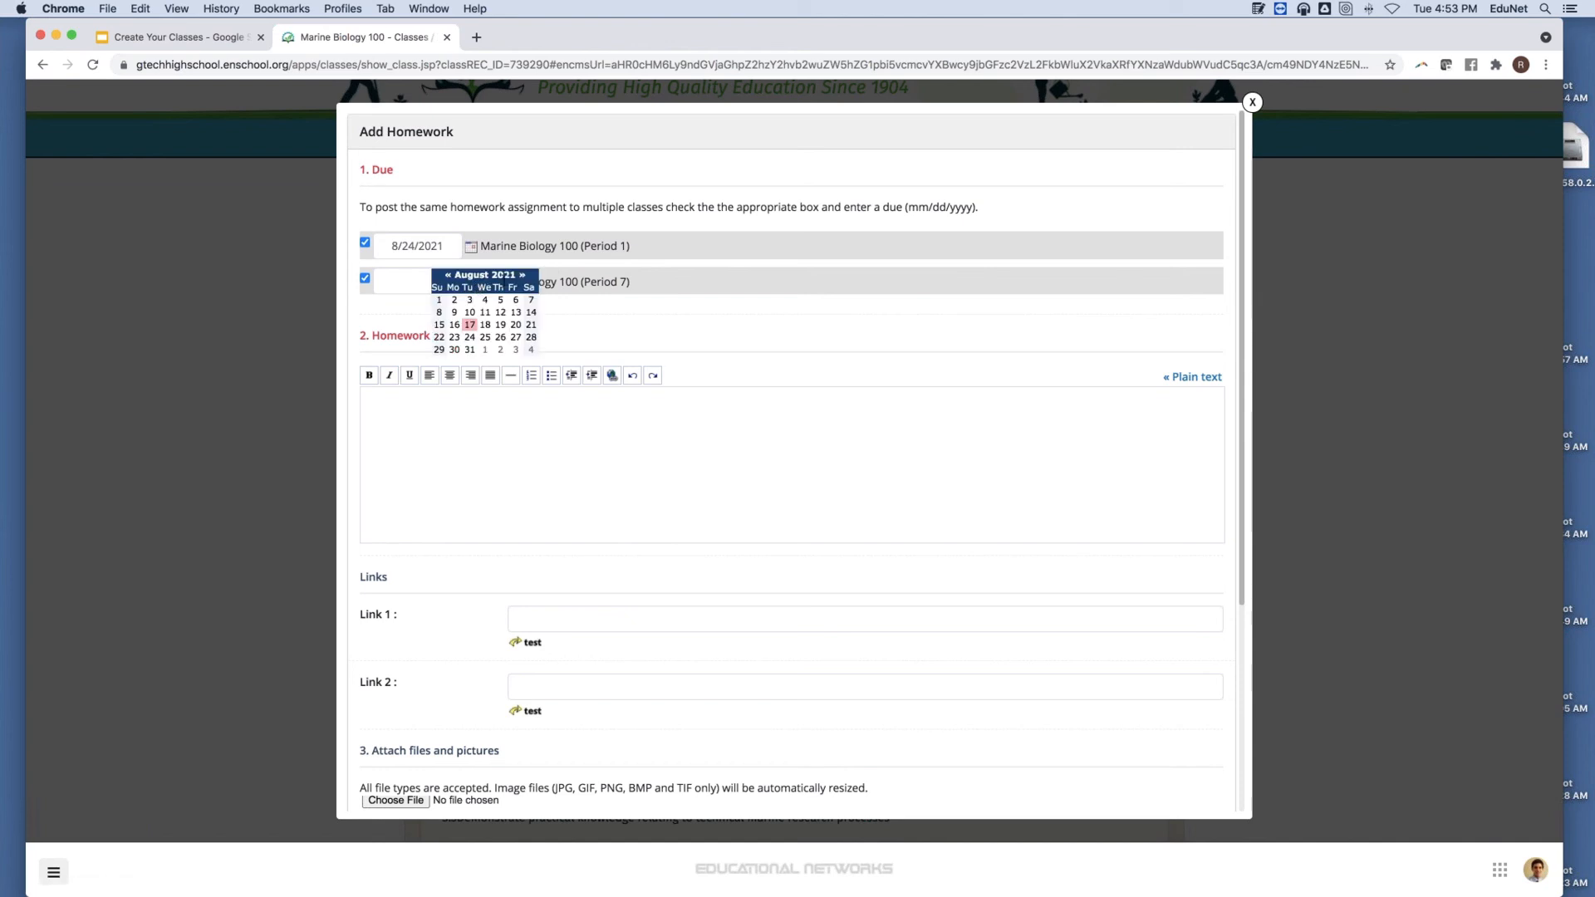
{"action": "left_click", "coordinate": [500, 337]}
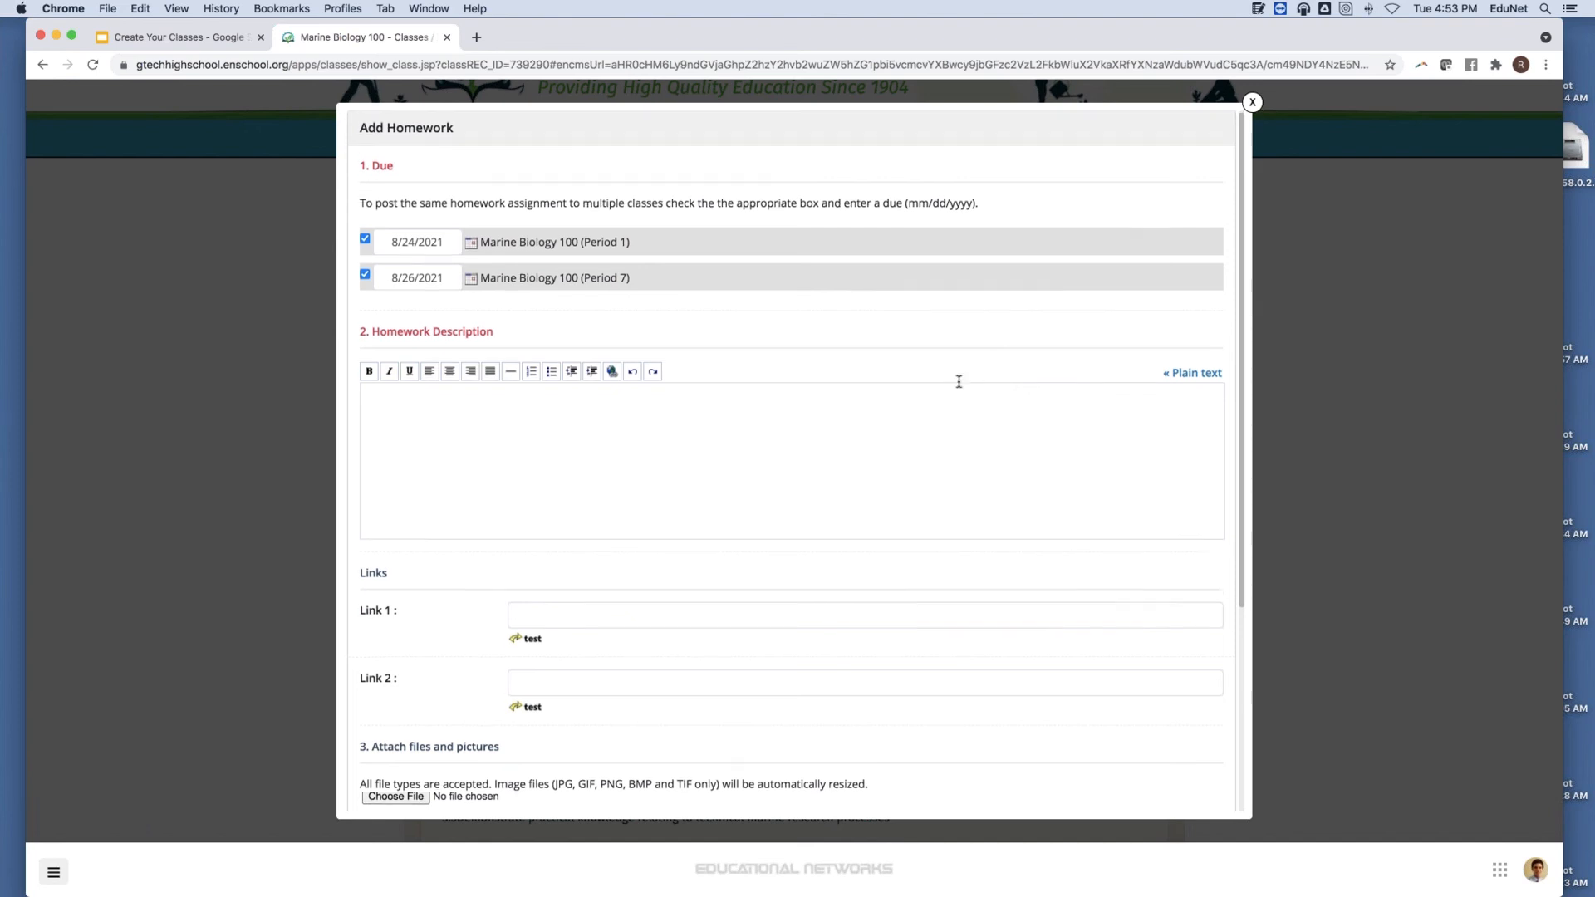
{"action": "scroll", "coordinate": [964, 382], "scroll_direction": "down", "scroll_amount": 10}
{"action": "scroll", "coordinate": [963, 382], "scroll_direction": "up", "scroll_amount": 10}
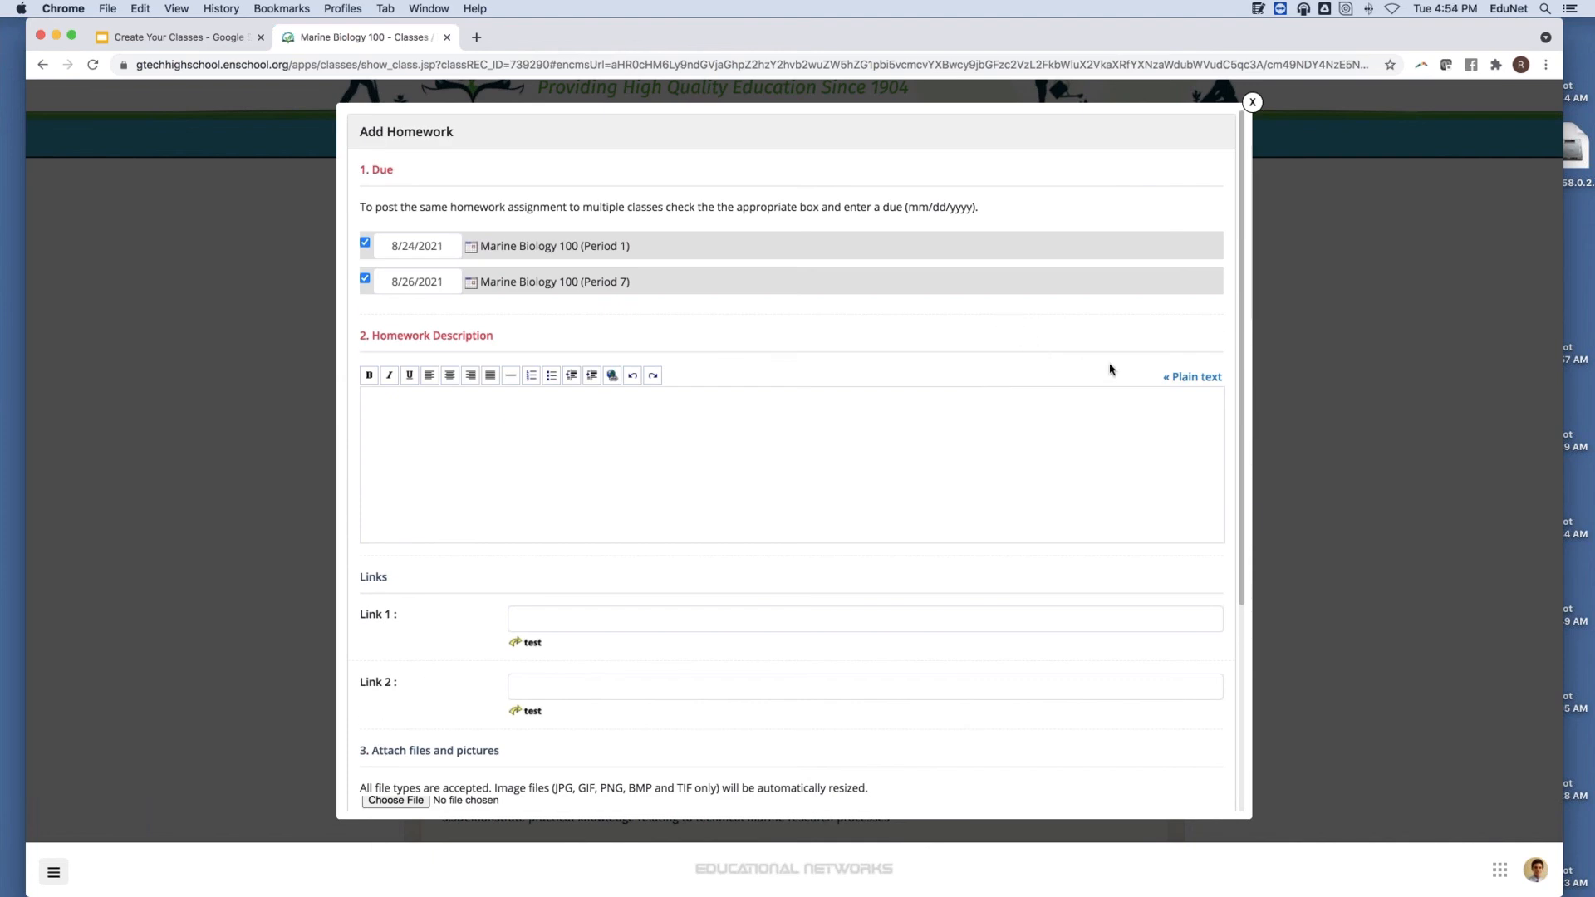
{"action": "left_click", "coordinate": [1182, 377]}
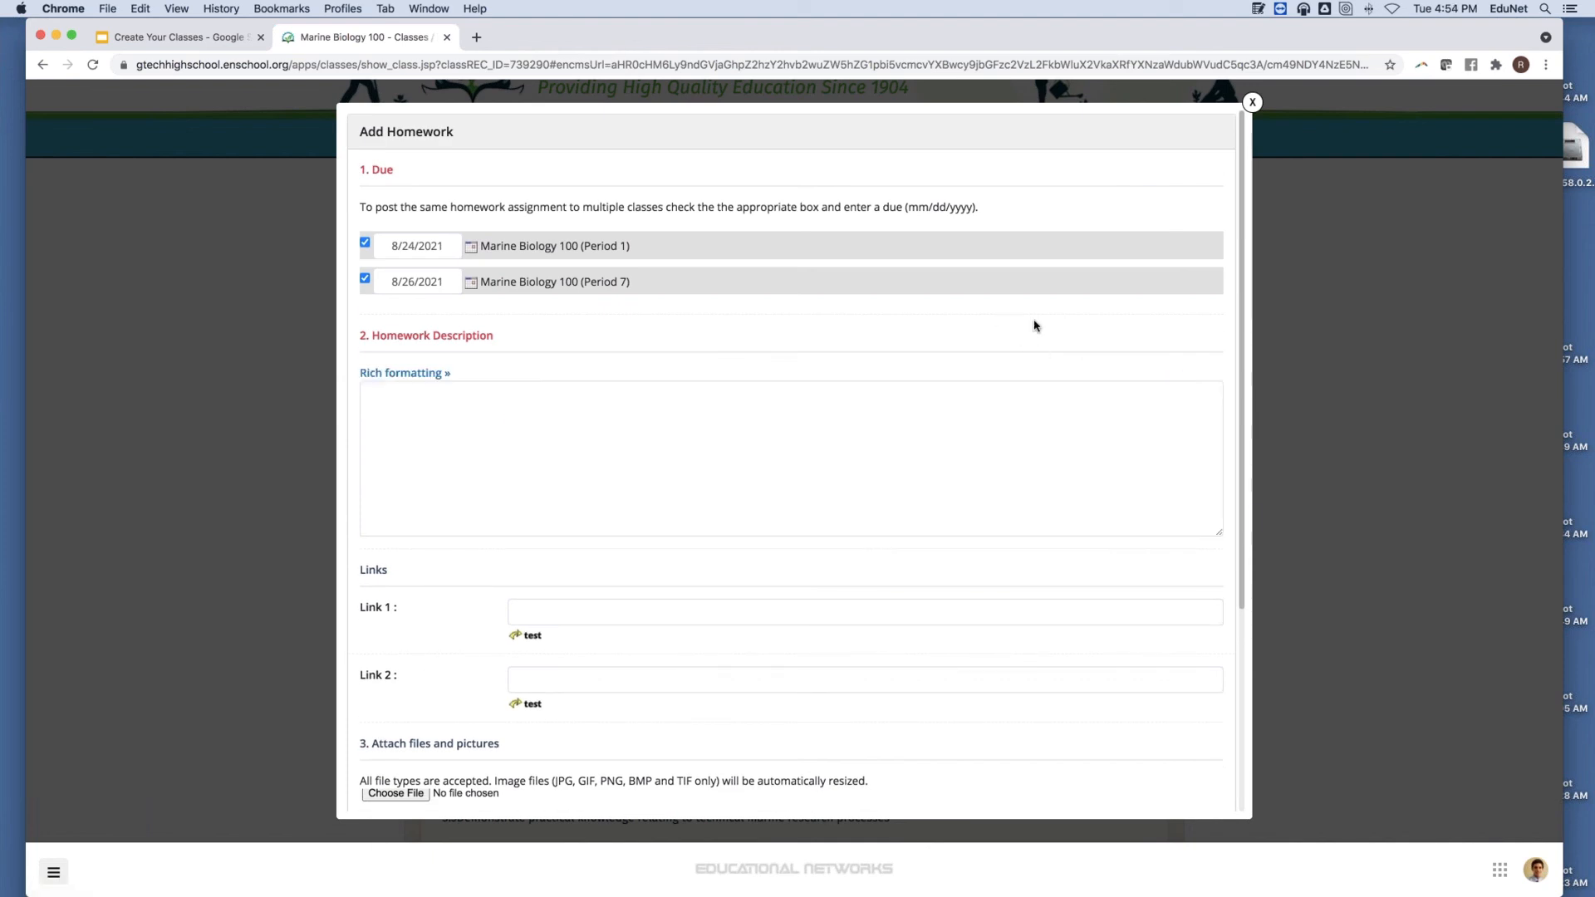
{"action": "left_click", "coordinate": [1256, 9]}
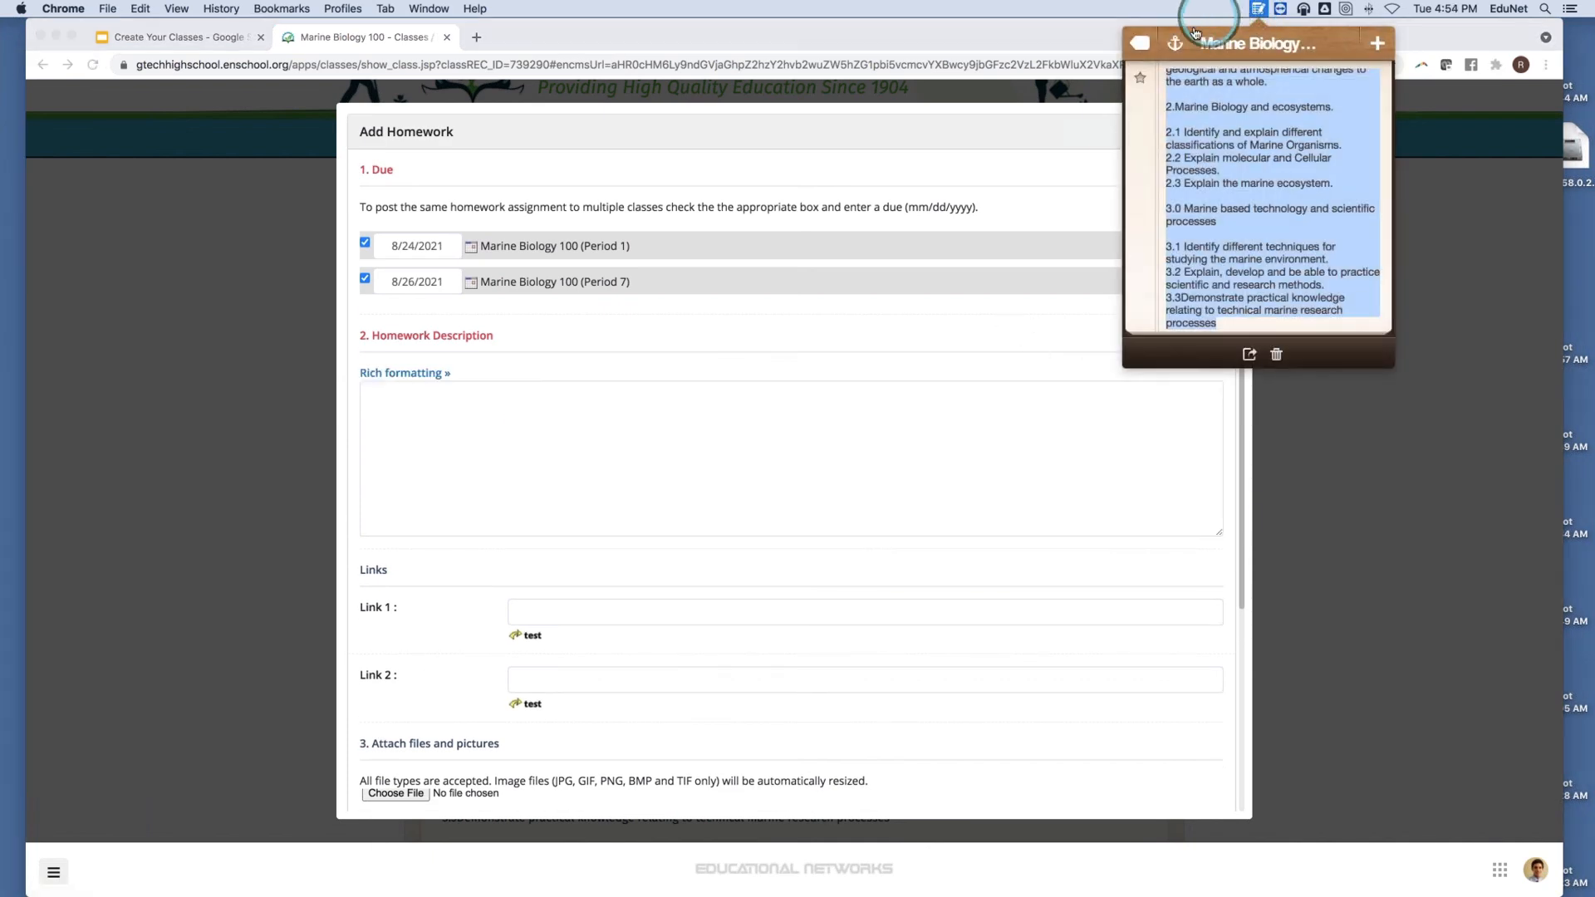
Find the Chapter One Test note by searching 'Chapte' and copy its questions.
{"action": "left_click", "coordinate": [1158, 50]}
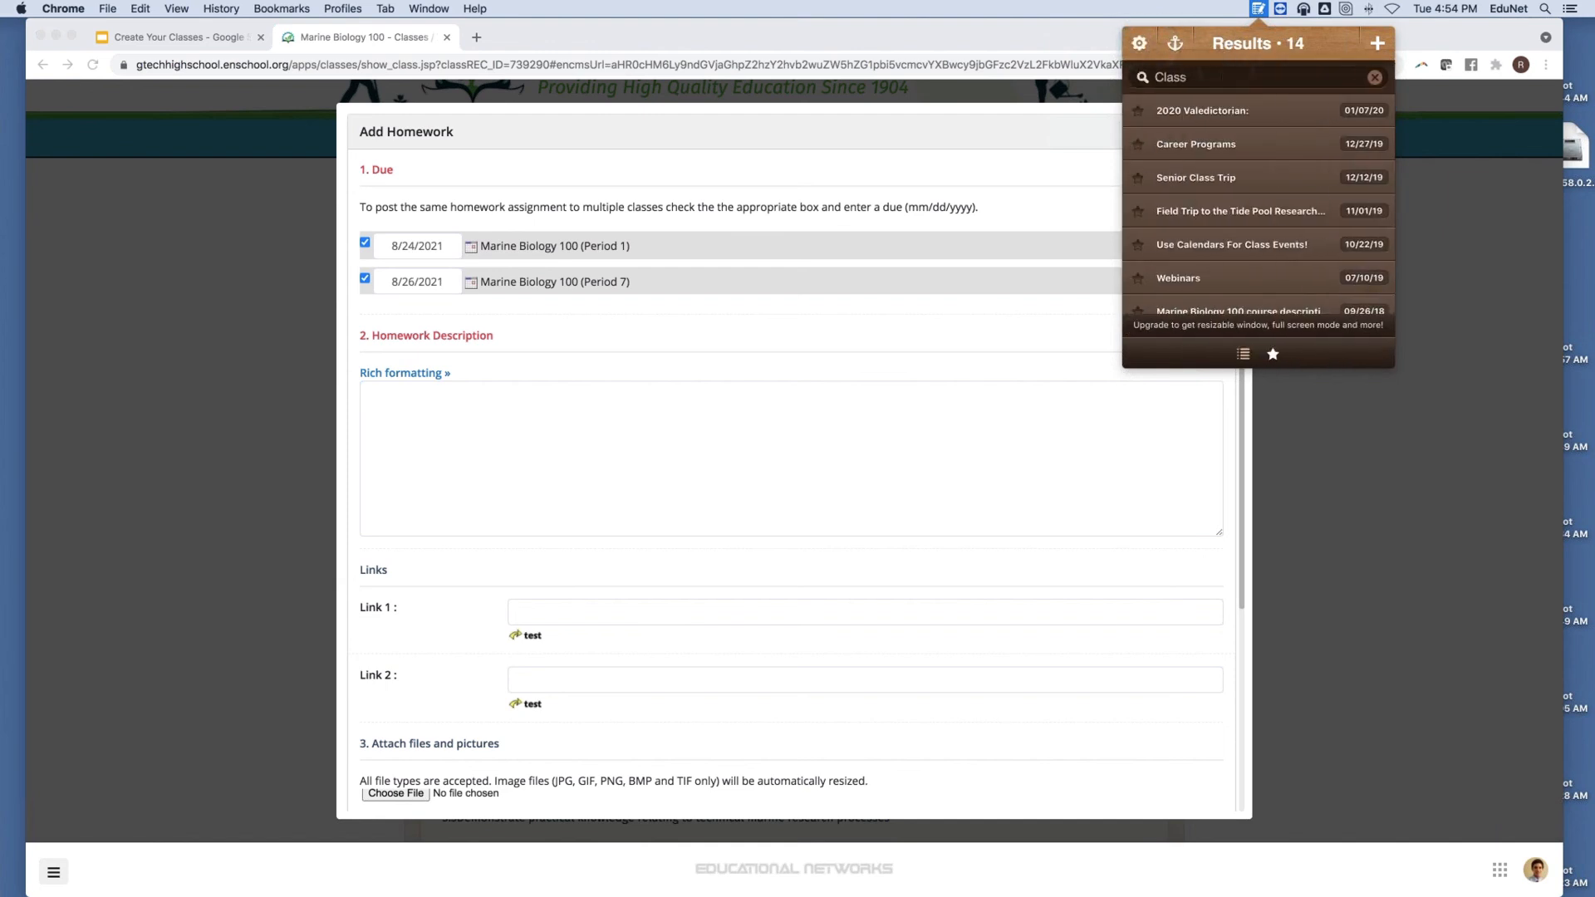
{"action": "type", "text": "Chapter"}
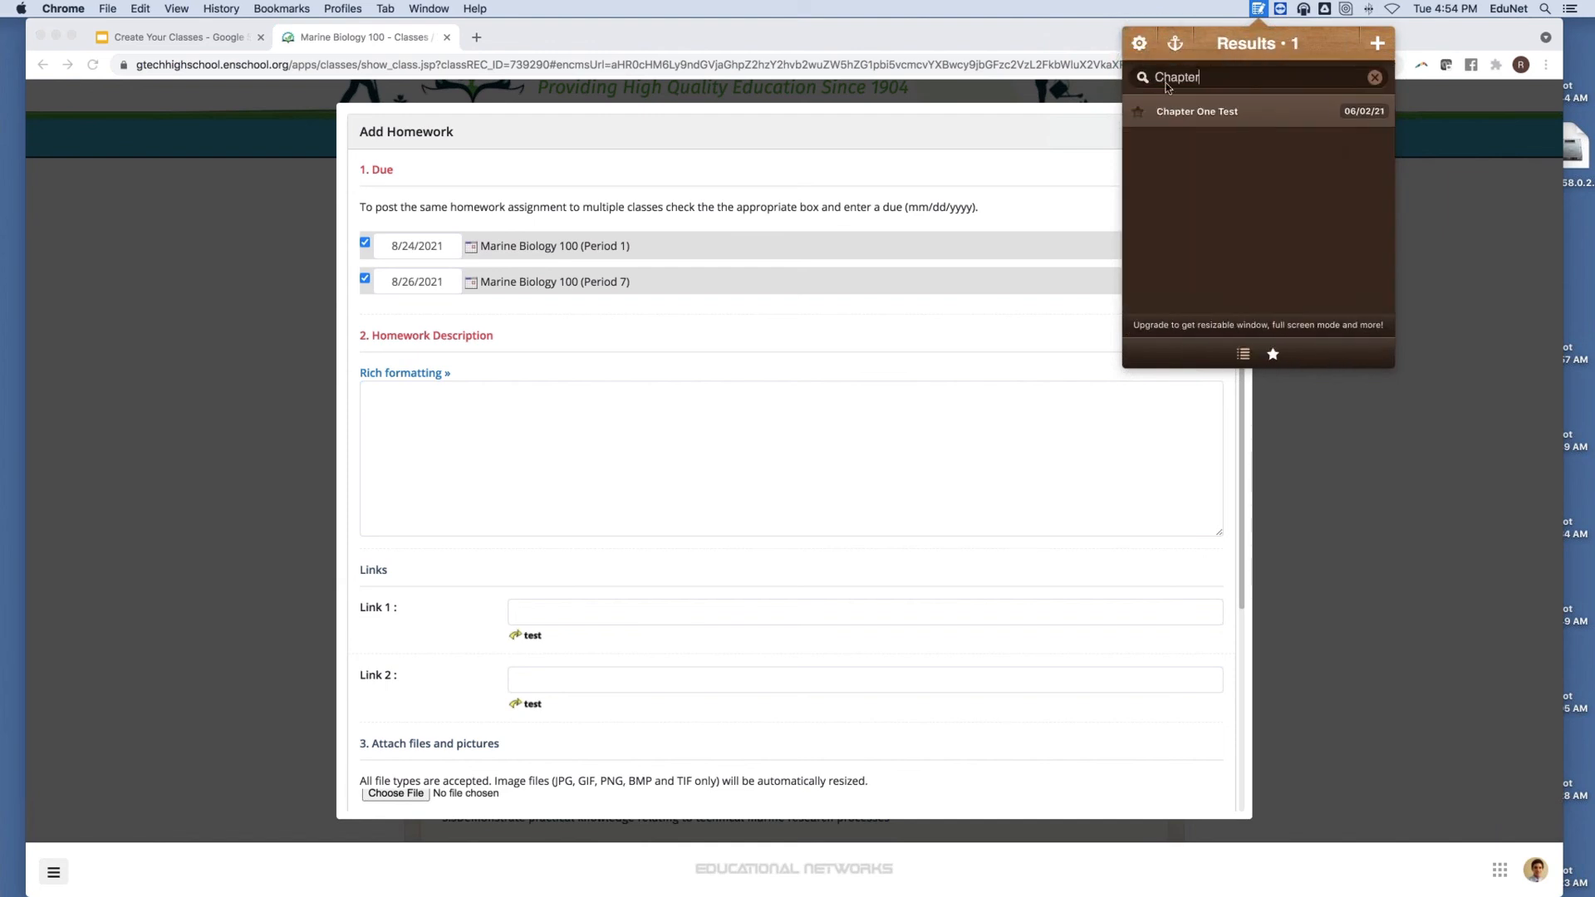
{"action": "left_click", "coordinate": [1186, 116]}
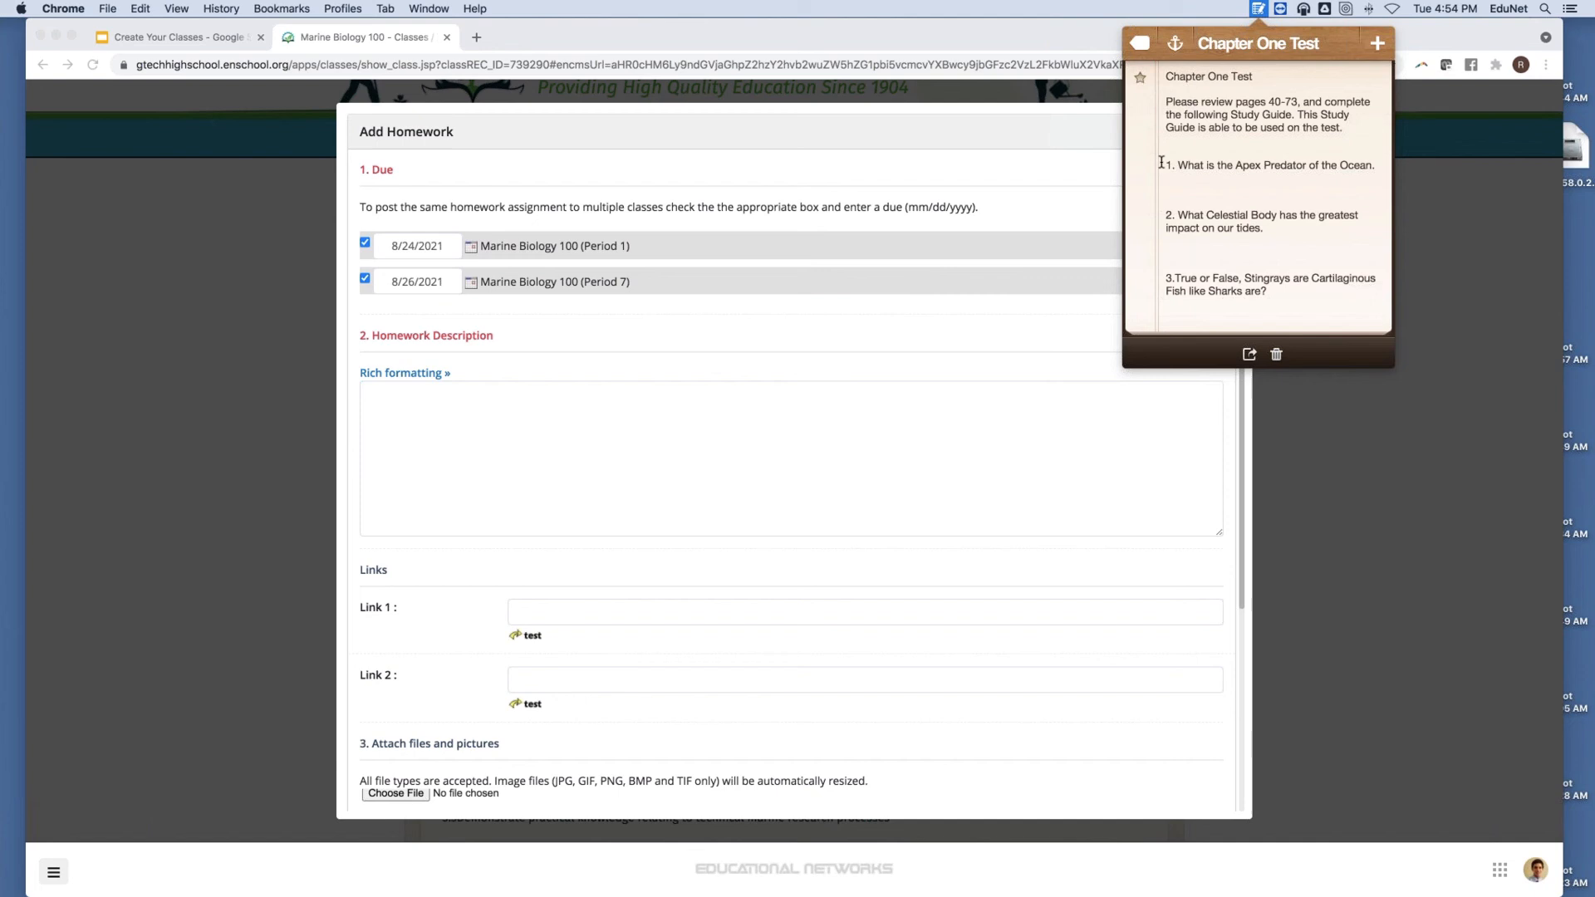
{"action": "left_click_drag", "start_coordinate": [1167, 165], "coordinate": [1221, 328]}
{"action": "right_click", "coordinate": [1227, 155]}
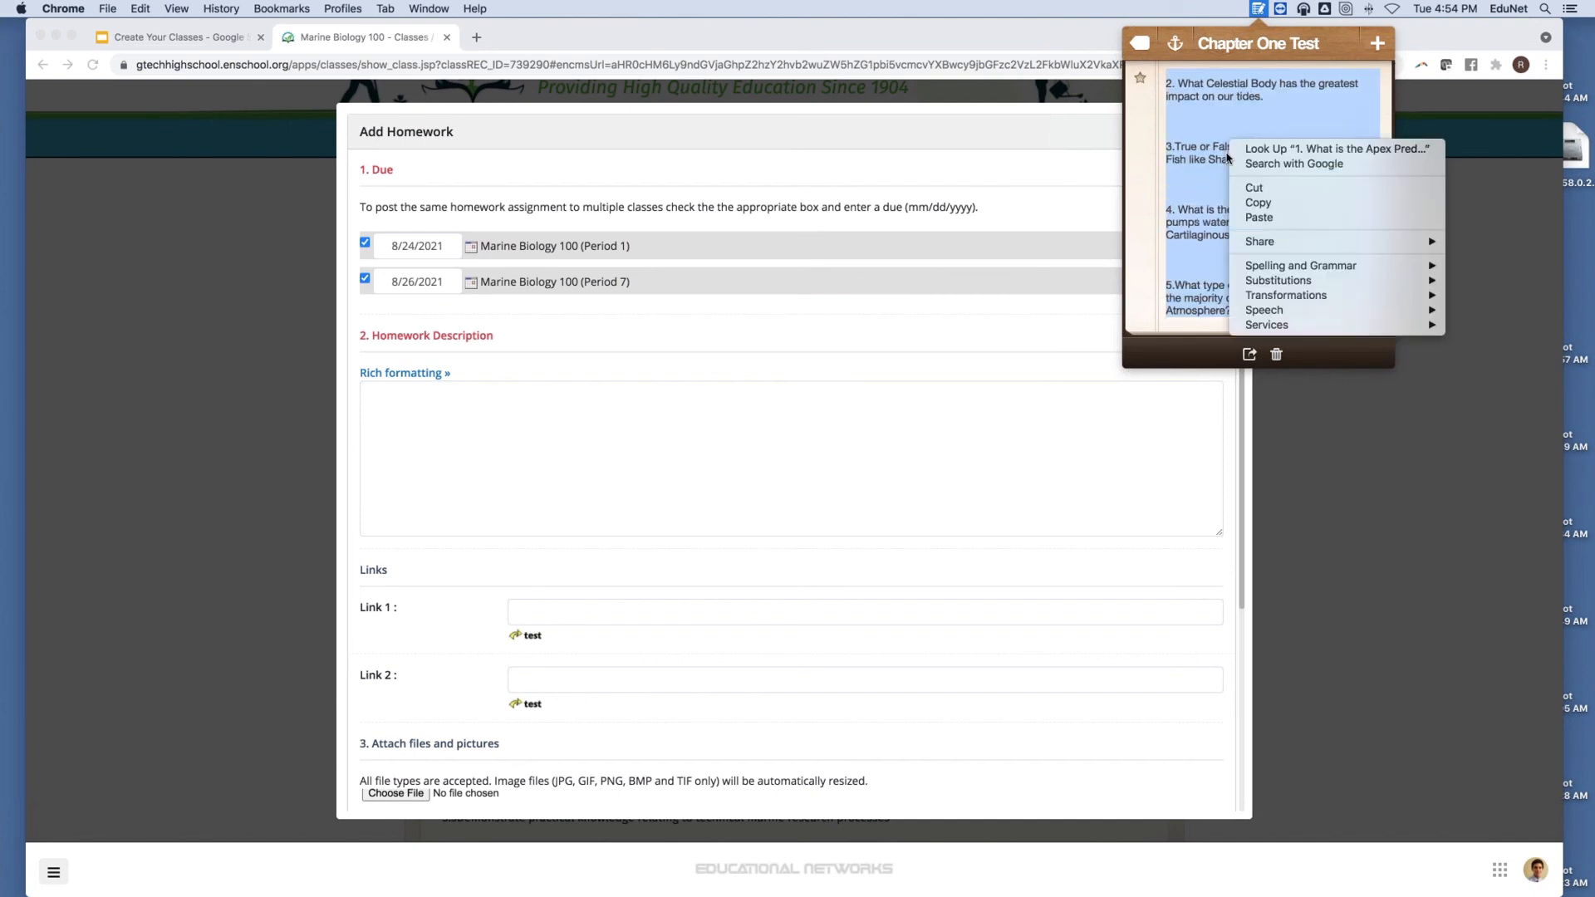
{"action": "left_click", "coordinate": [1262, 203]}
Paste the questions into the homework description matching style, then enable Rich formatting.
{"action": "left_click", "coordinate": [444, 448]}
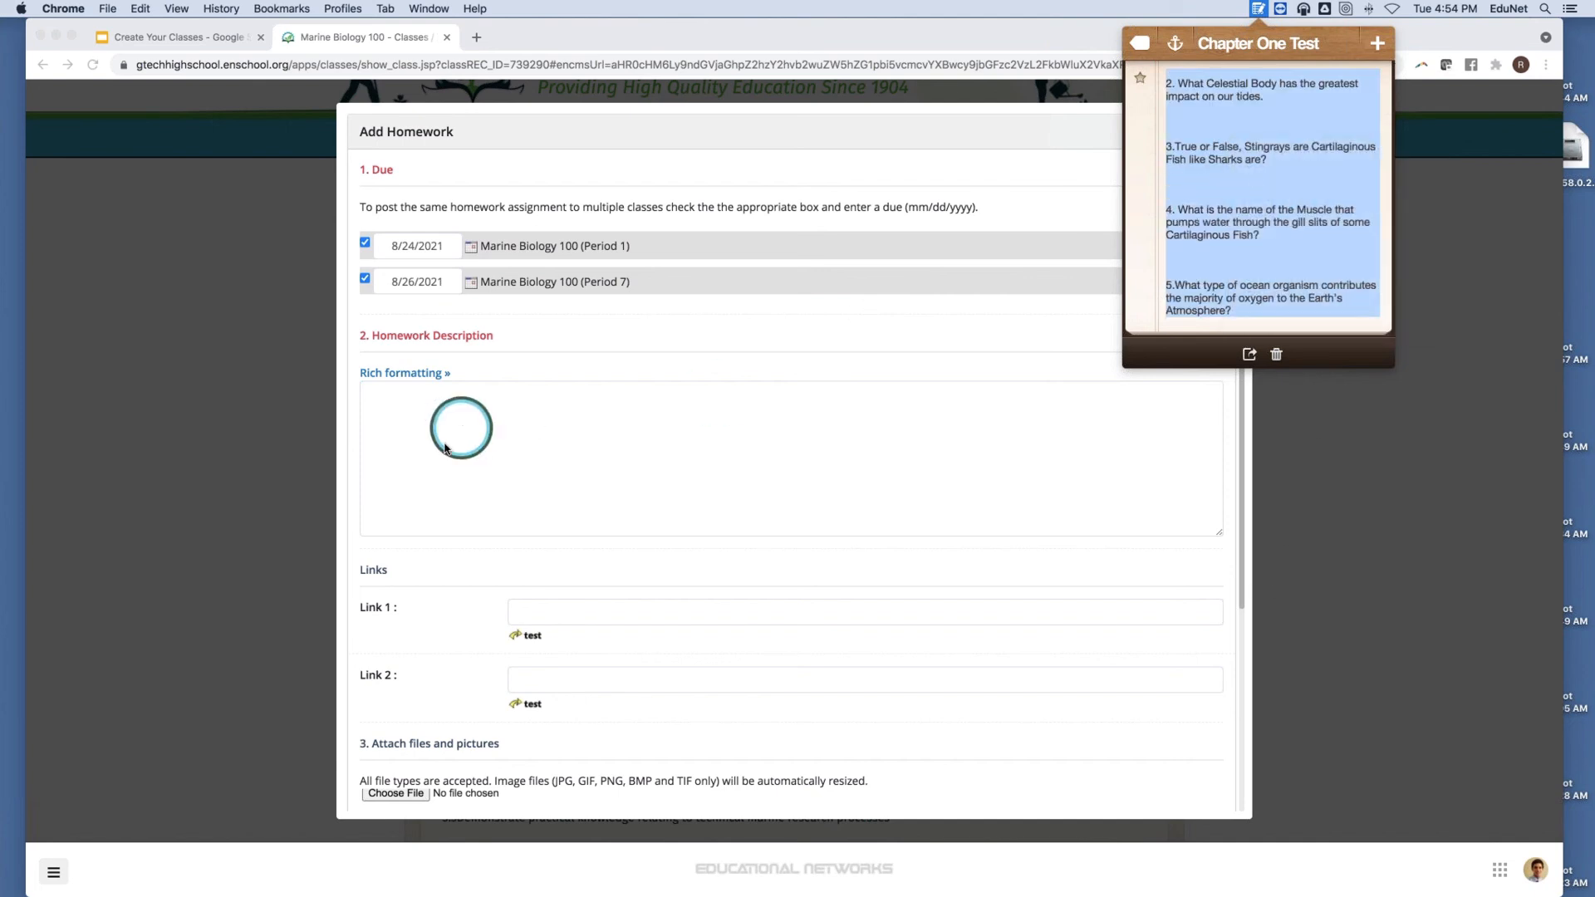
{"action": "right_click", "coordinate": [410, 409]}
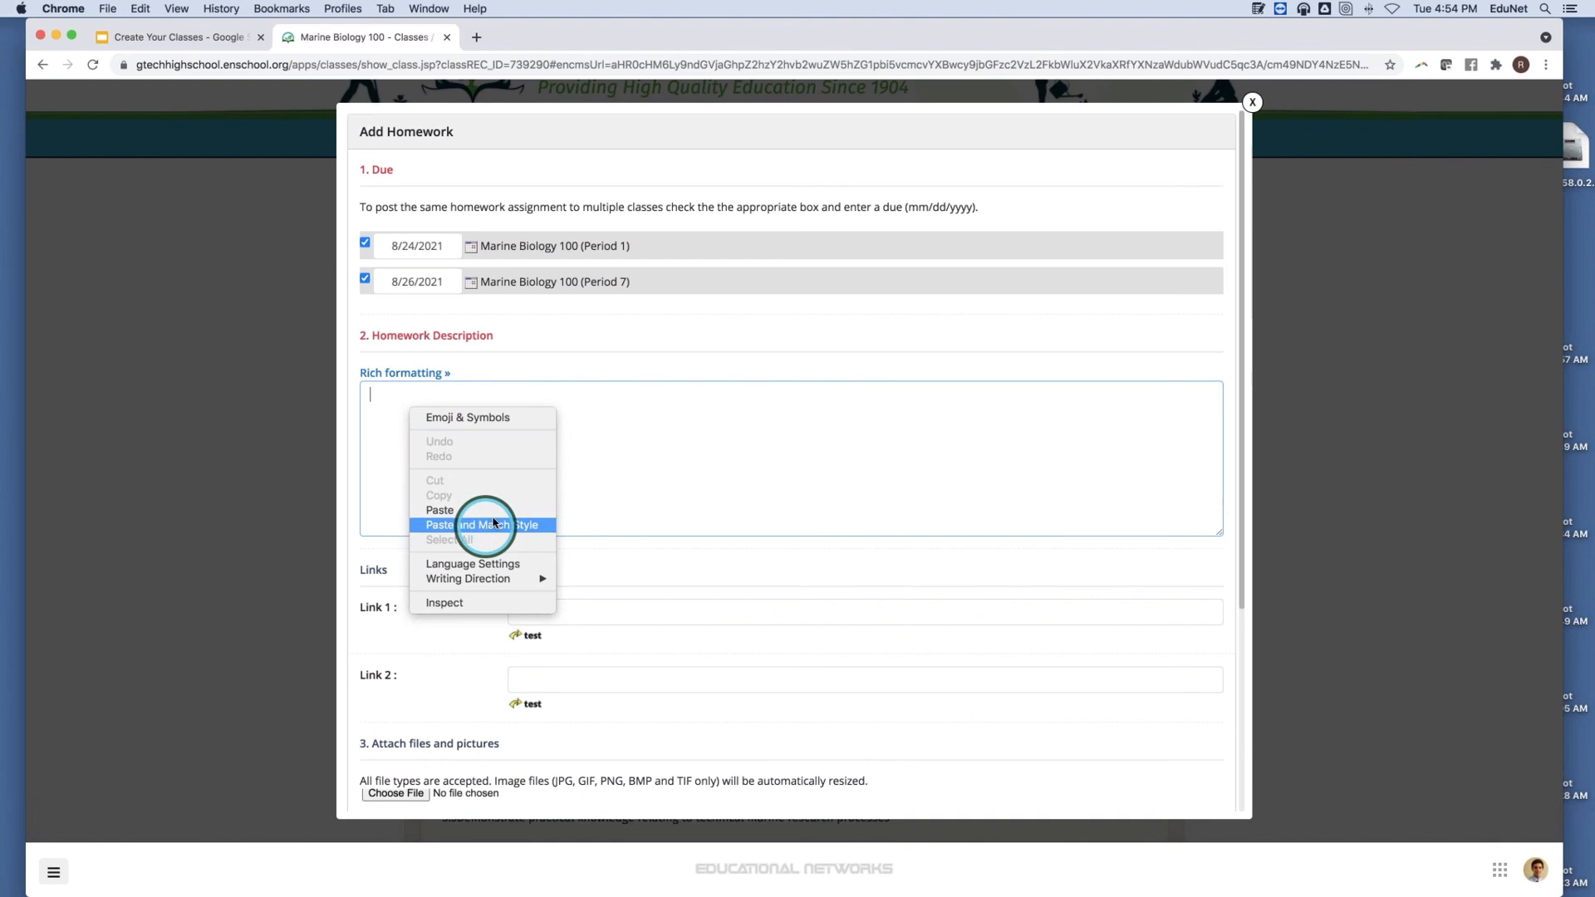
{"action": "left_click", "coordinate": [493, 523]}
{"action": "scroll", "coordinate": [515, 490], "scroll_direction": "up", "scroll_amount": 6}
{"action": "left_click", "coordinate": [412, 375]}
{"action": "scroll", "coordinate": [615, 402], "scroll_direction": "down", "scroll_amount": 3}
{"action": "scroll", "coordinate": [616, 403], "scroll_direction": "up", "scroll_amount": 3}
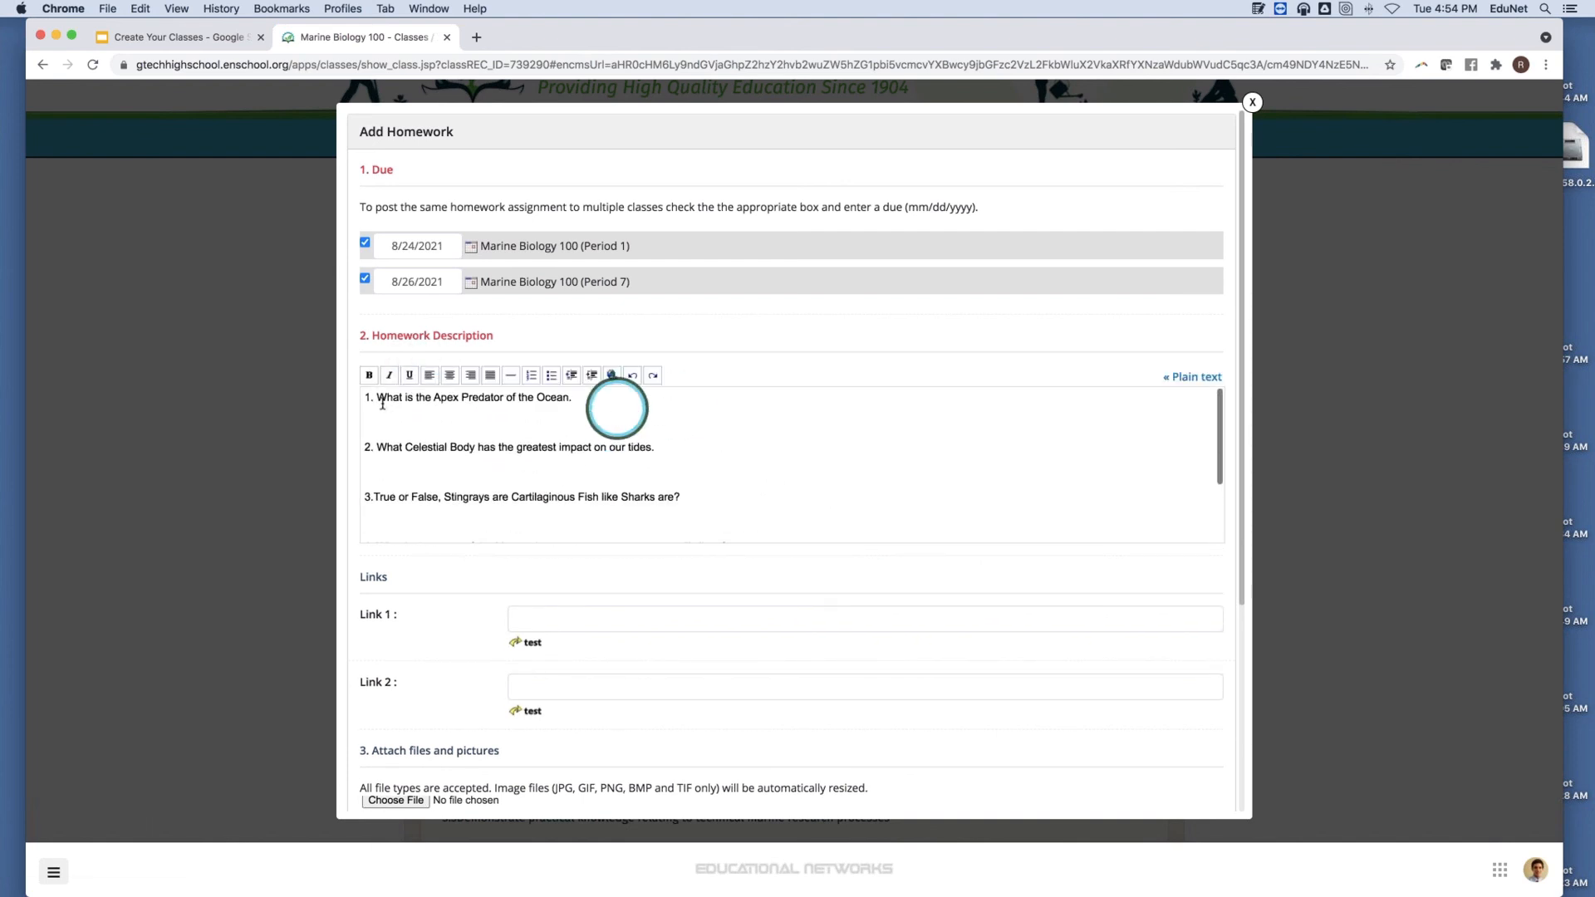
{"action": "left_click", "coordinate": [368, 398]}
Add a 'Chapter One Worksheet' title and the line 'Please type minimum 100 word answers in 14 font'.
{"action": "key", "text": "Return"}
{"action": "key", "text": "Return"}
{"action": "left_click", "coordinate": [374, 394]}
{"action": "type", "text": "Chapter"}
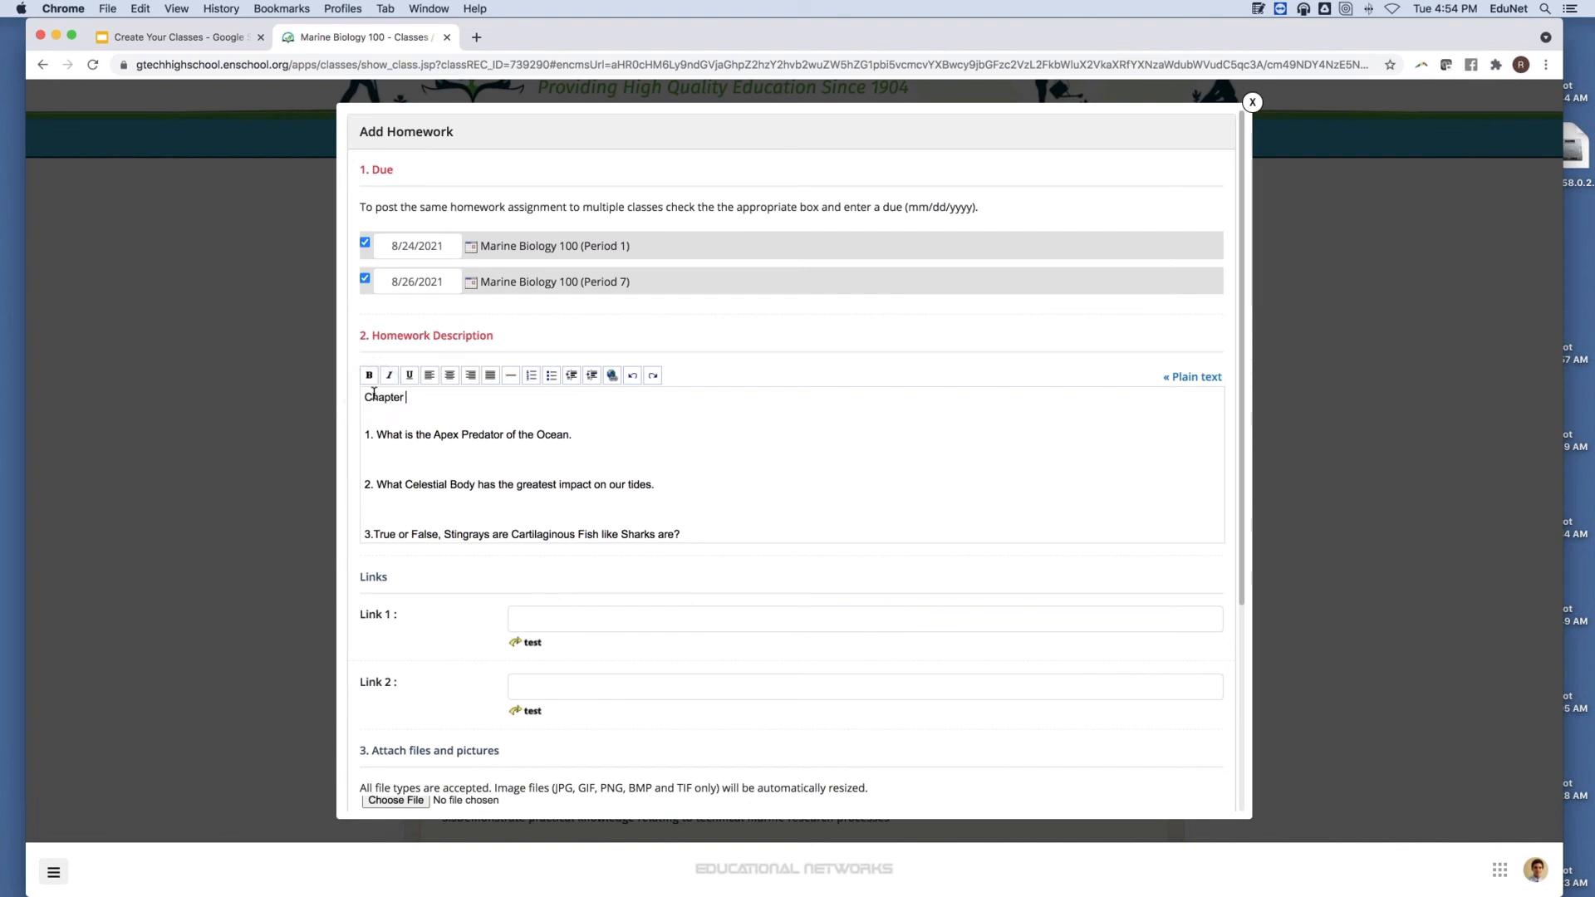
{"action": "type", "text": " One Worksheet."}
{"action": "key", "text": "Return"}
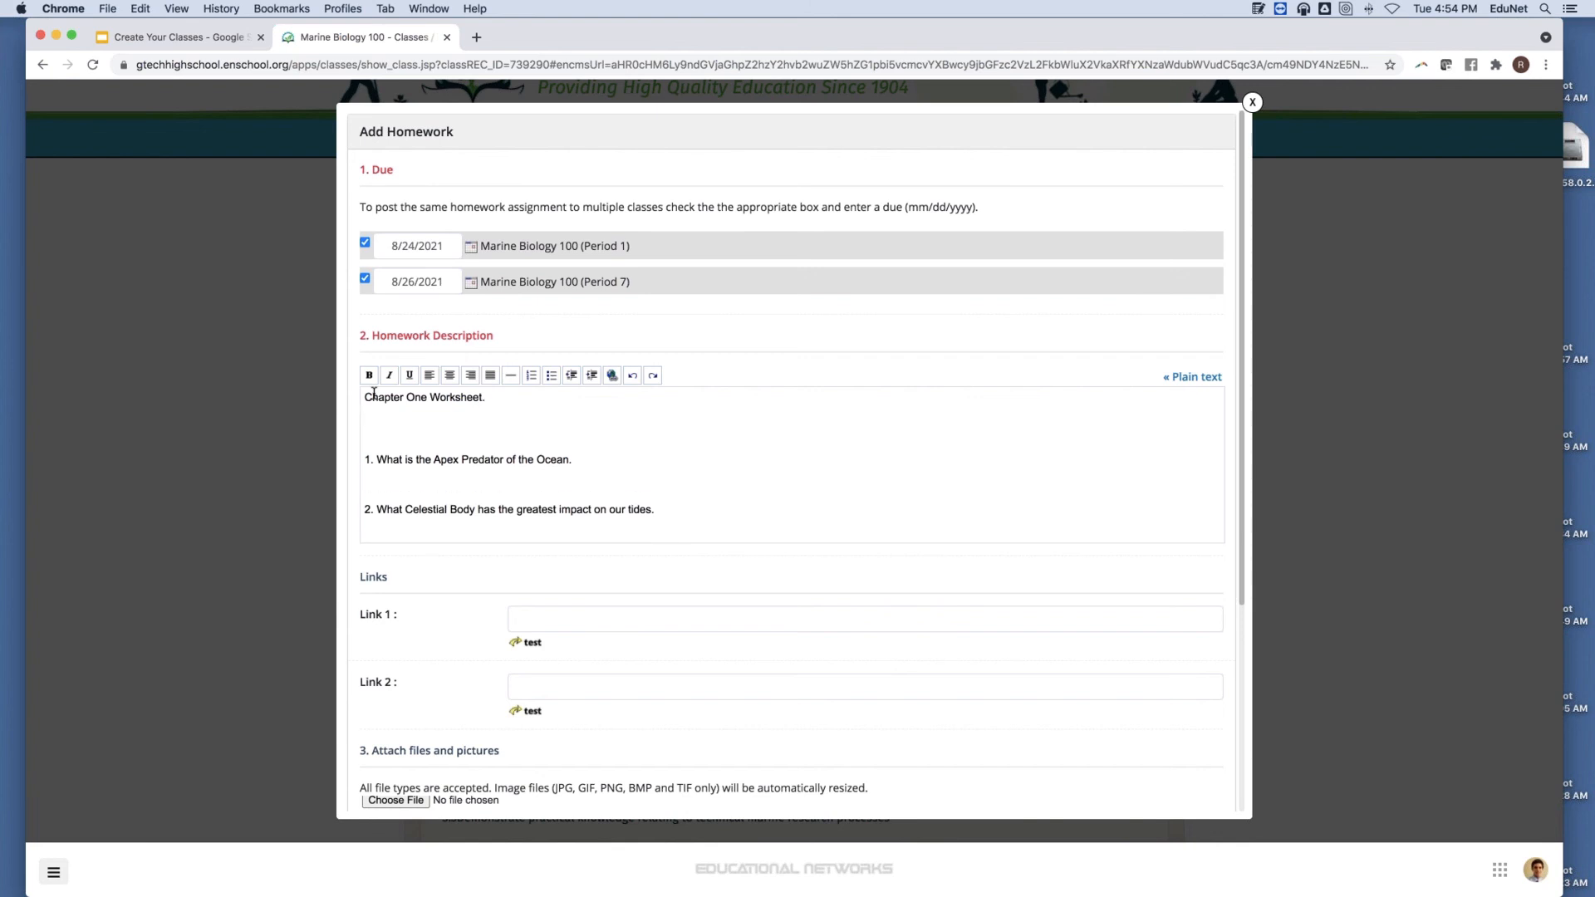
{"action": "type", "text": "Please type minimum 100 word answers in"}
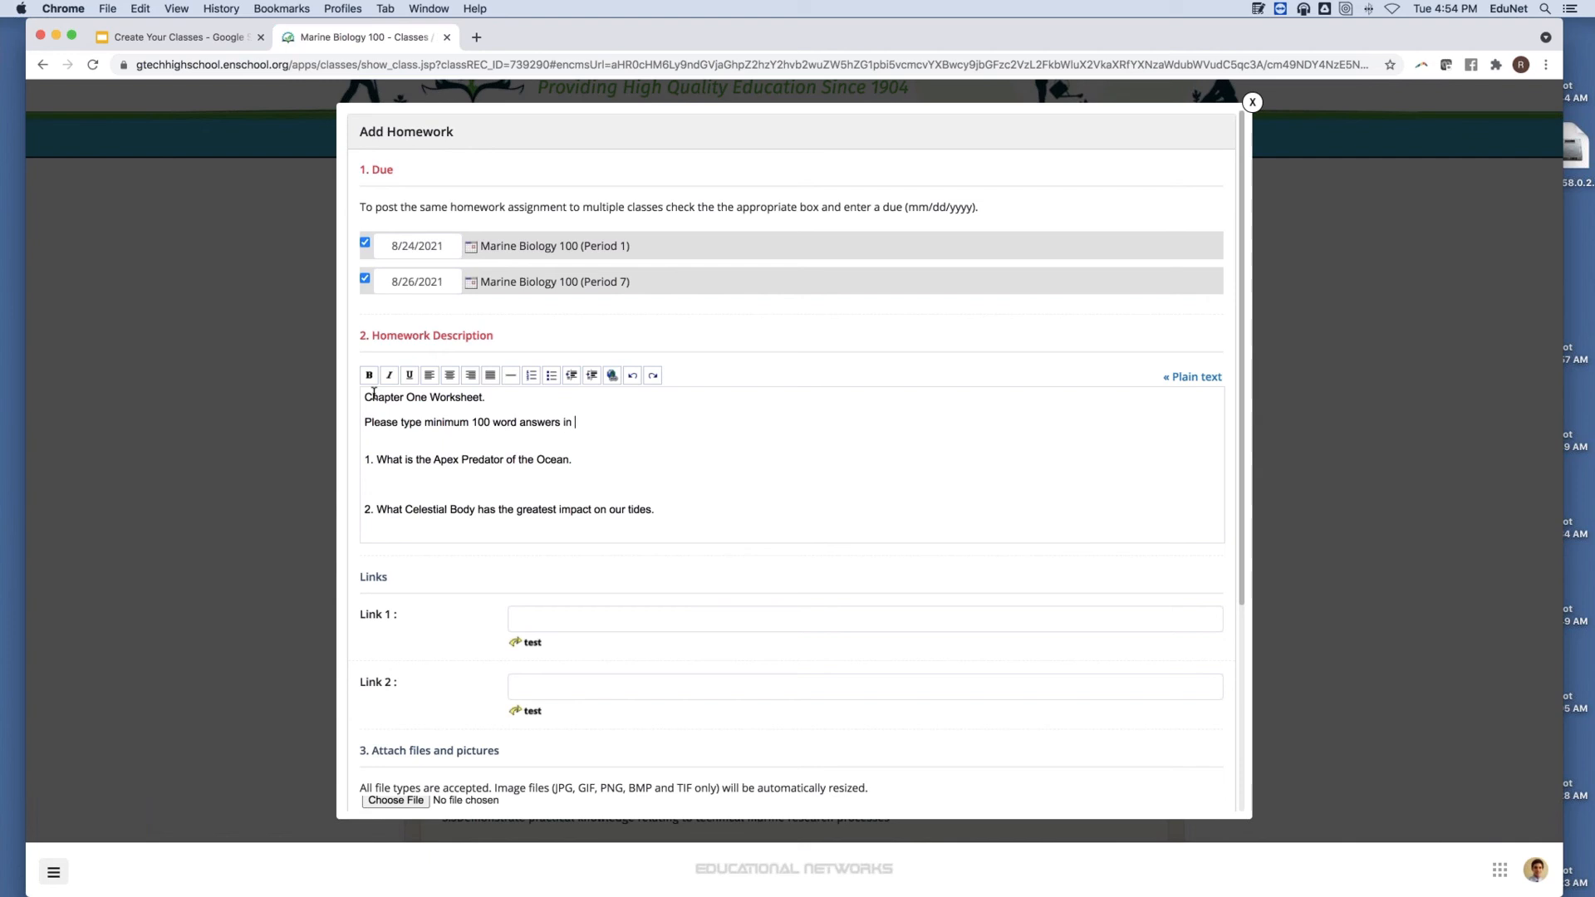
{"action": "type", "text": " 14 font"}
Space out the title and instruction lines and insert a horizontal divider before question 1.
{"action": "left_click", "coordinate": [494, 396]}
{"action": "key", "text": "Return"}
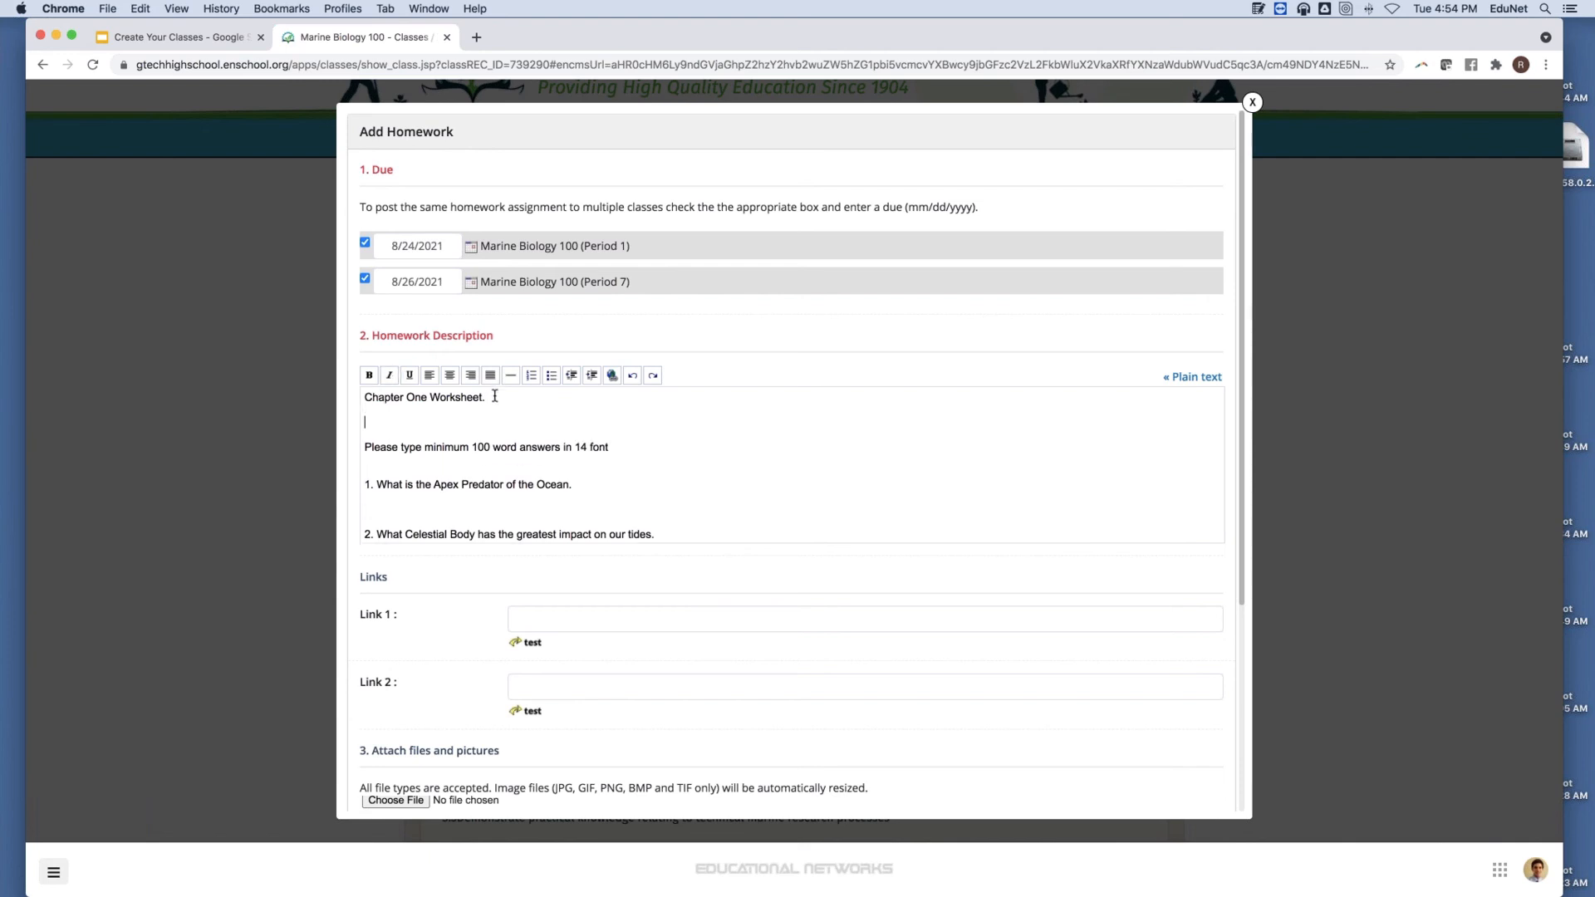
{"action": "key", "text": "Return"}
{"action": "scroll", "coordinate": [561, 390], "scroll_direction": "down", "scroll_amount": 1}
{"action": "scroll", "coordinate": [561, 390], "scroll_direction": "down", "scroll_amount": 2}
{"action": "scroll", "coordinate": [562, 393], "scroll_direction": "up", "scroll_amount": 4}
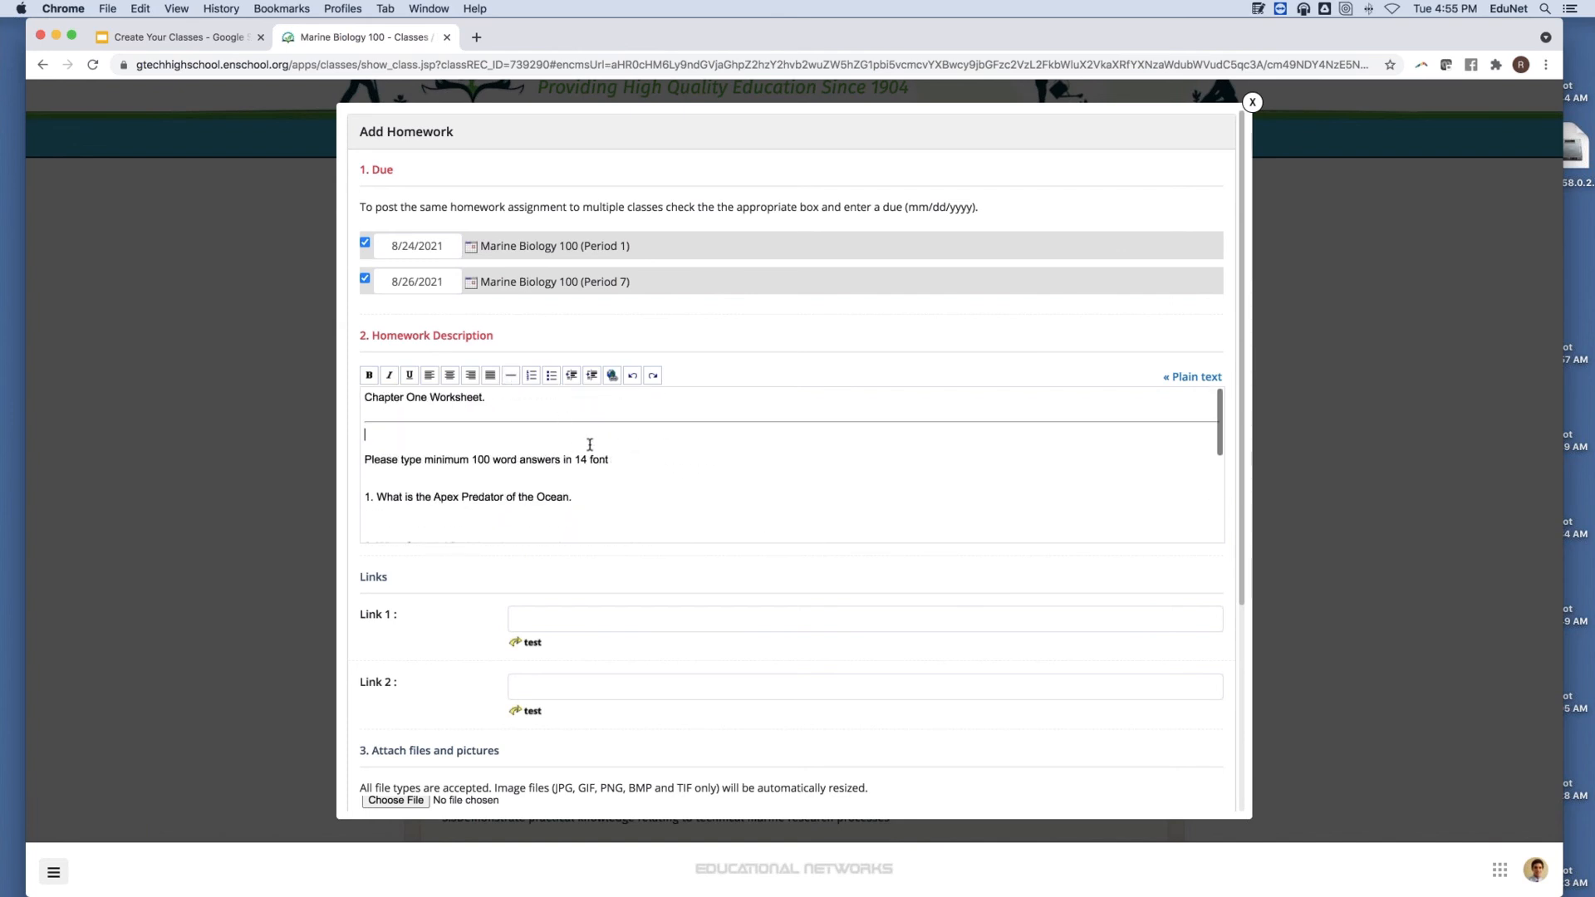
{"action": "left_click", "coordinate": [630, 456]}
{"action": "key", "text": "Return"}
{"action": "key", "text": "Return"}
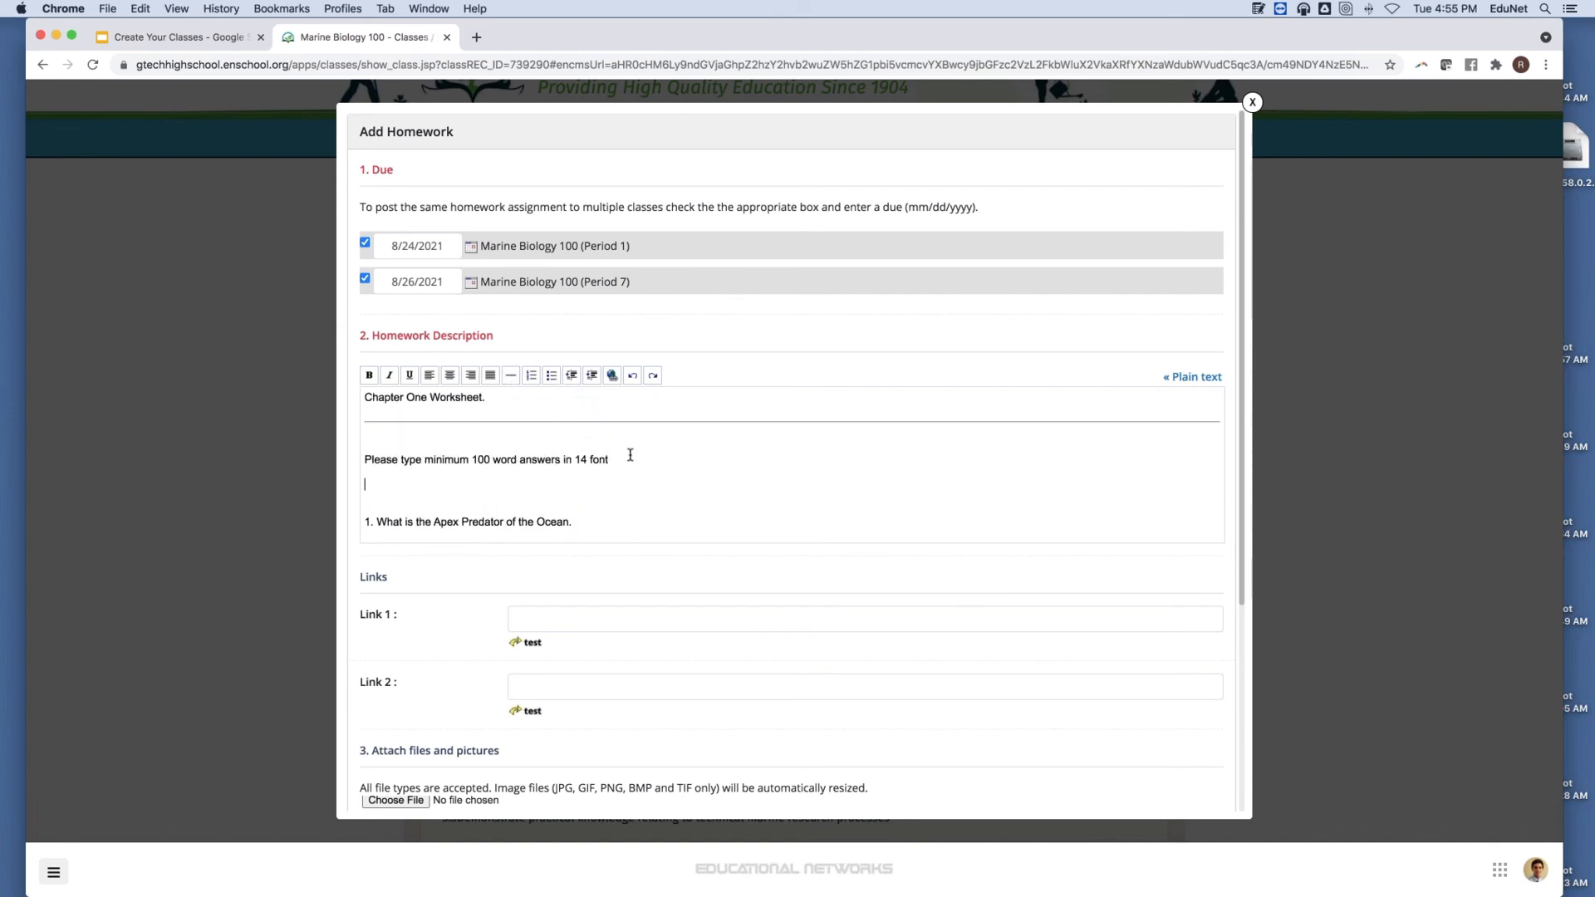
{"action": "left_click", "coordinate": [513, 376]}
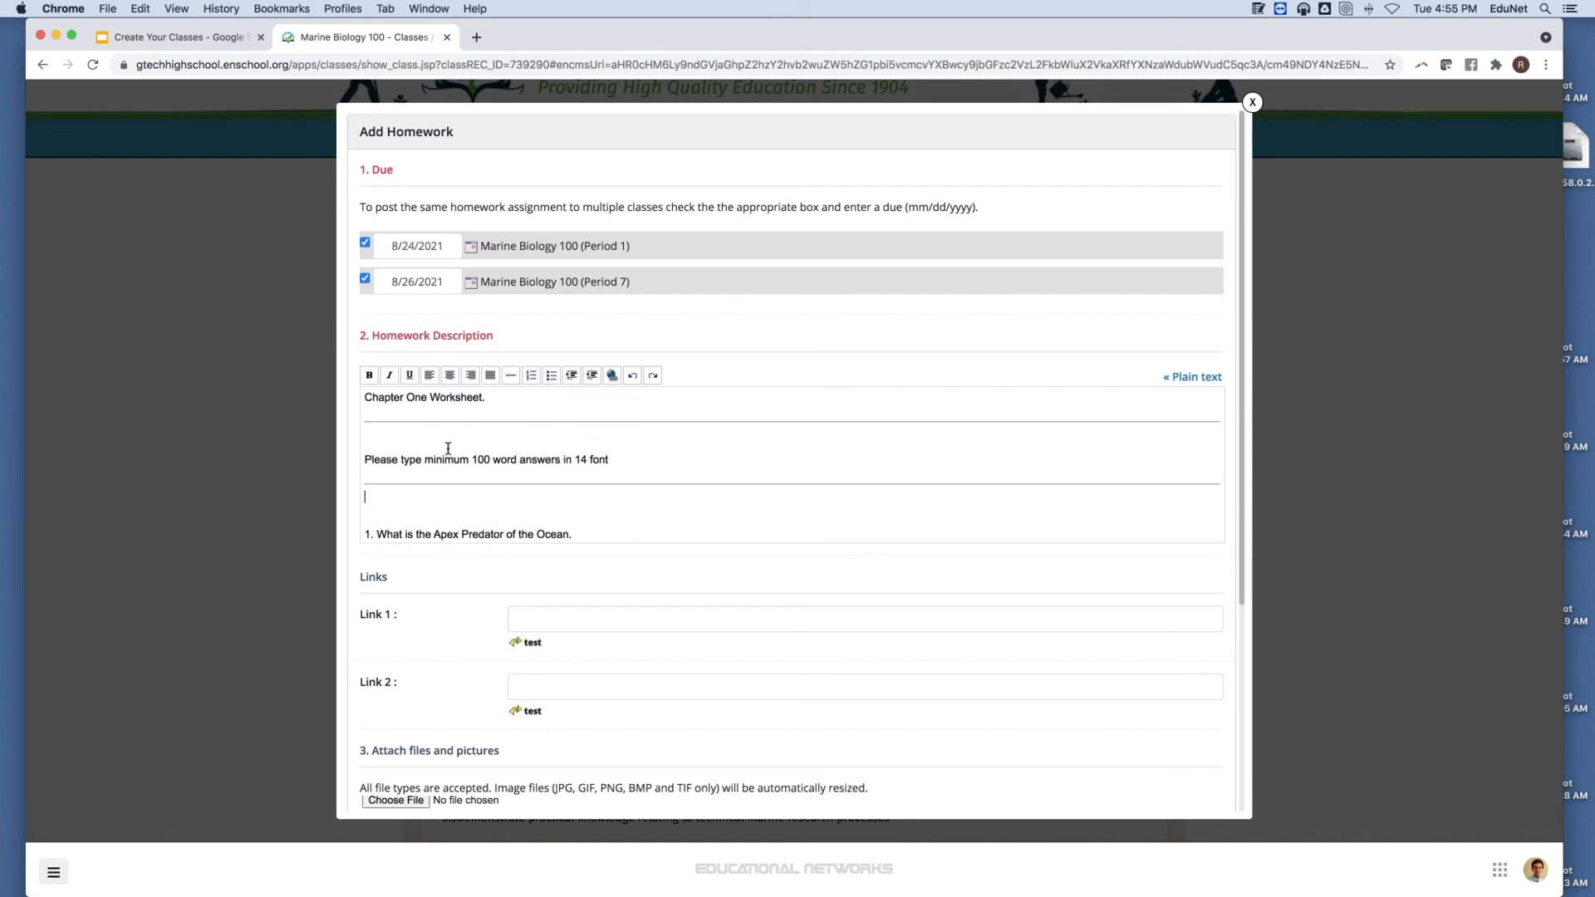
{"action": "left_click", "coordinate": [365, 456]}
{"action": "key", "text": "BackSpace"}
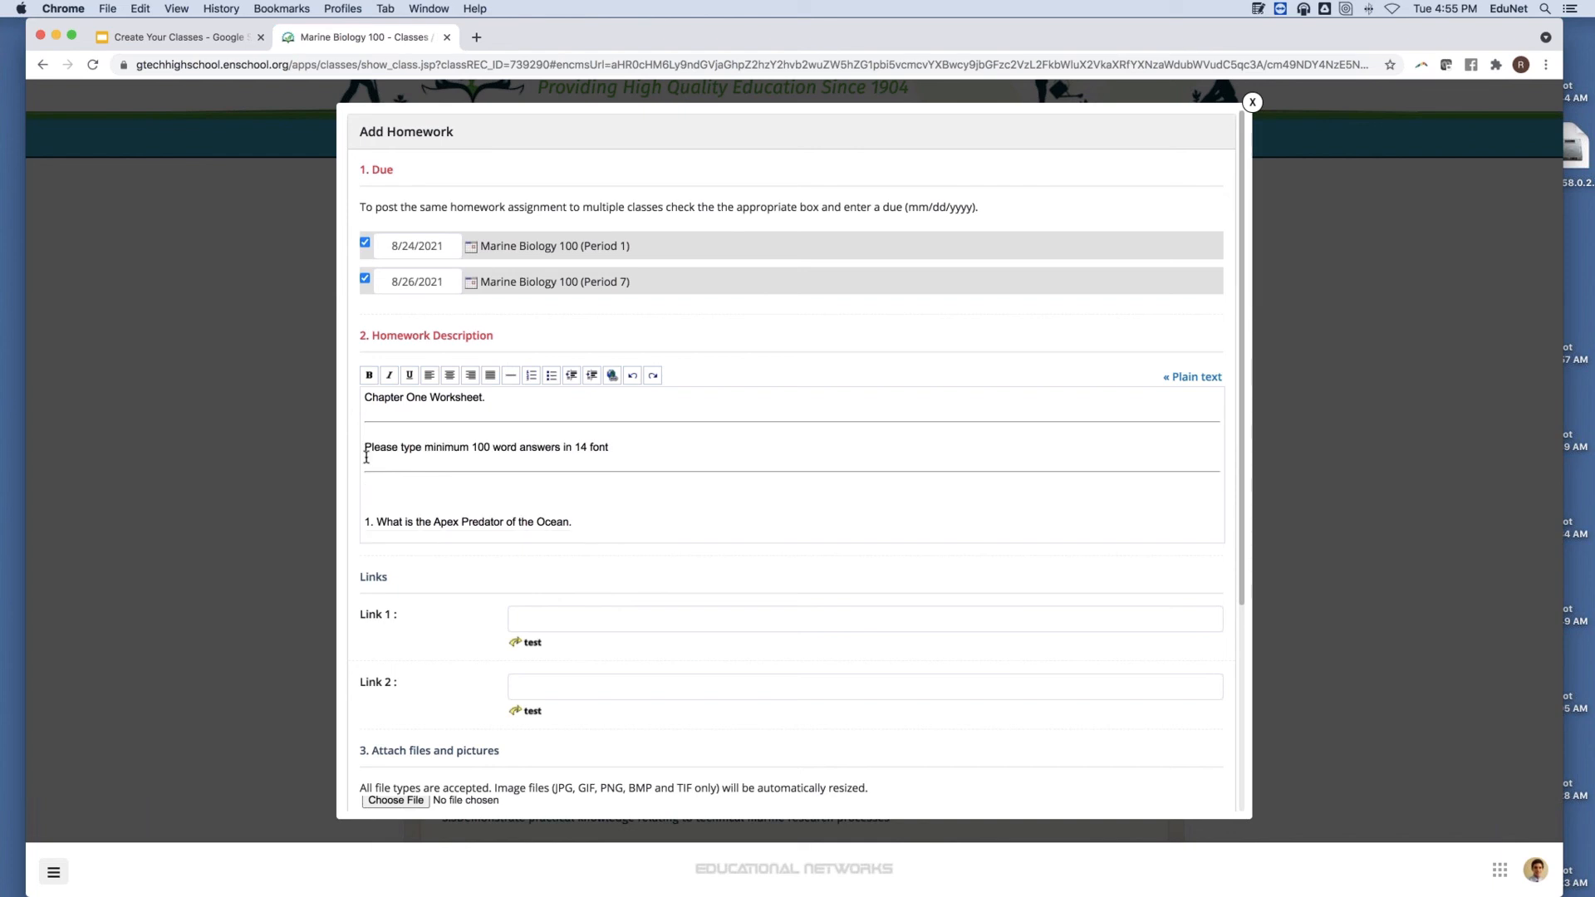
{"action": "left_click", "coordinate": [364, 521]}
{"action": "key", "text": "BackSpace"}
{"action": "key", "text": "BackSpace"}
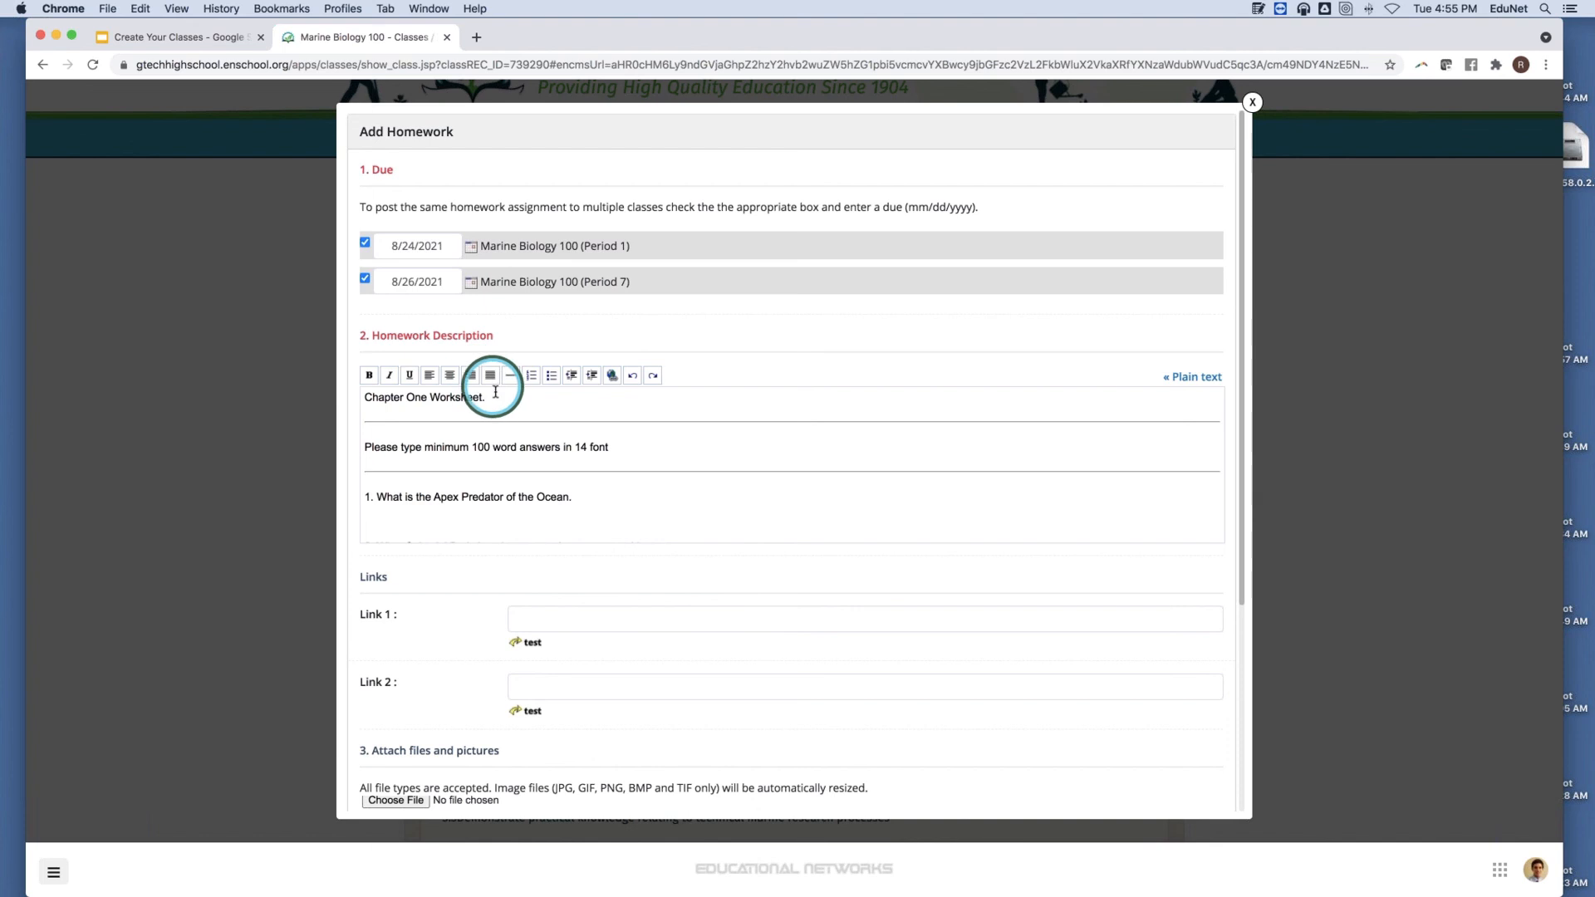
Make the 'Chapter One Worksheet.' heading centered, bold and underlined.
{"action": "left_click_drag", "start_coordinate": [488, 399], "coordinate": [332, 397]}
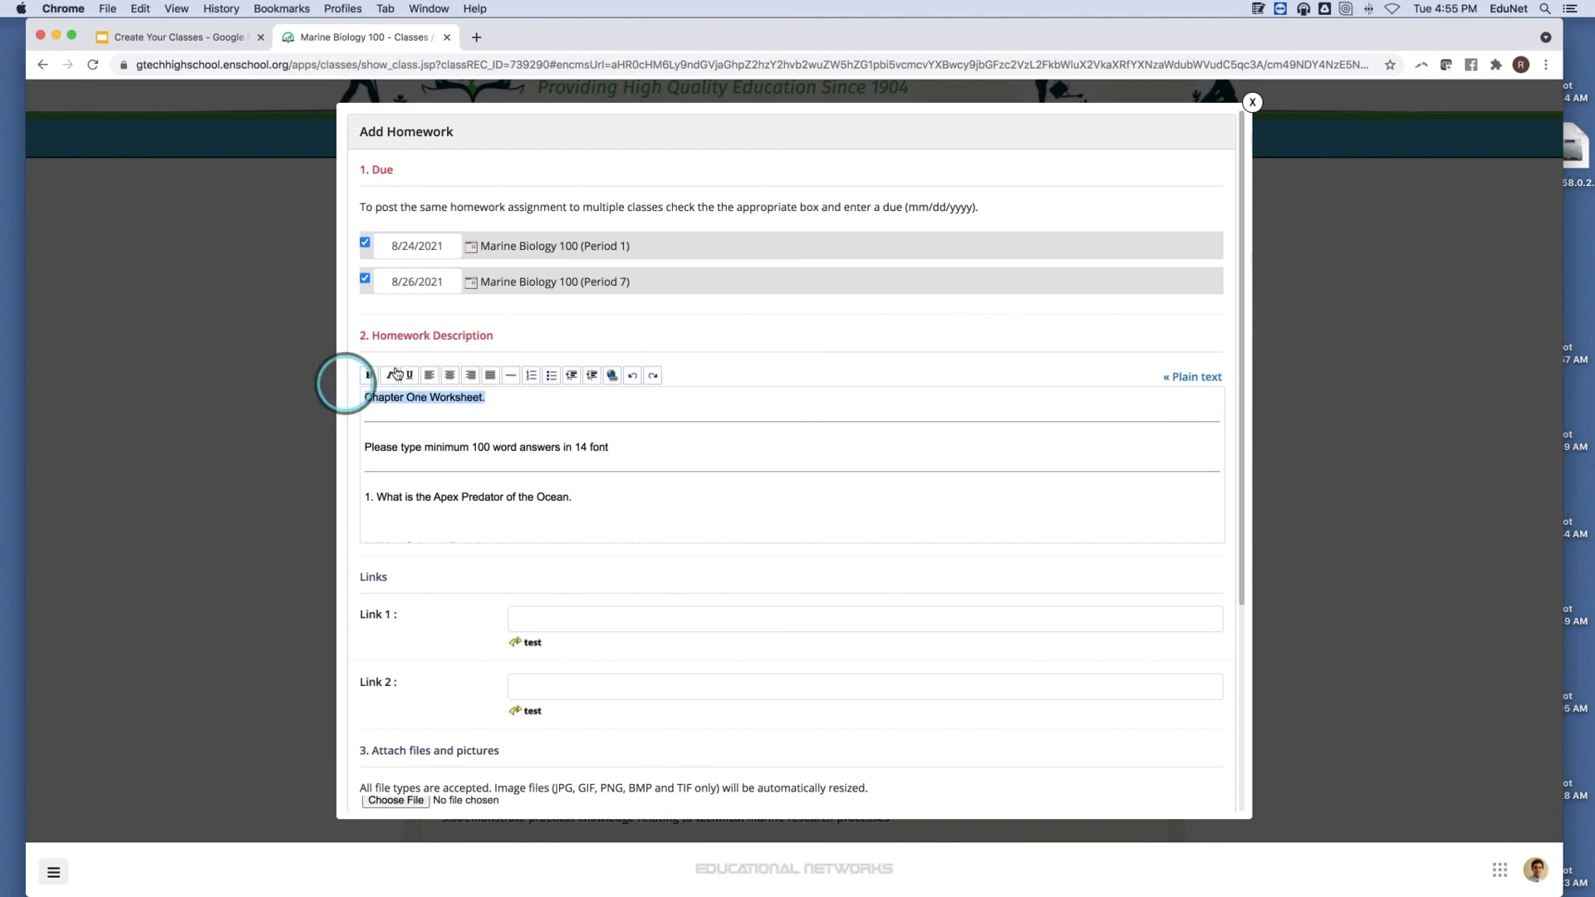
{"action": "left_click", "coordinate": [456, 375]}
{"action": "left_click", "coordinate": [370, 376]}
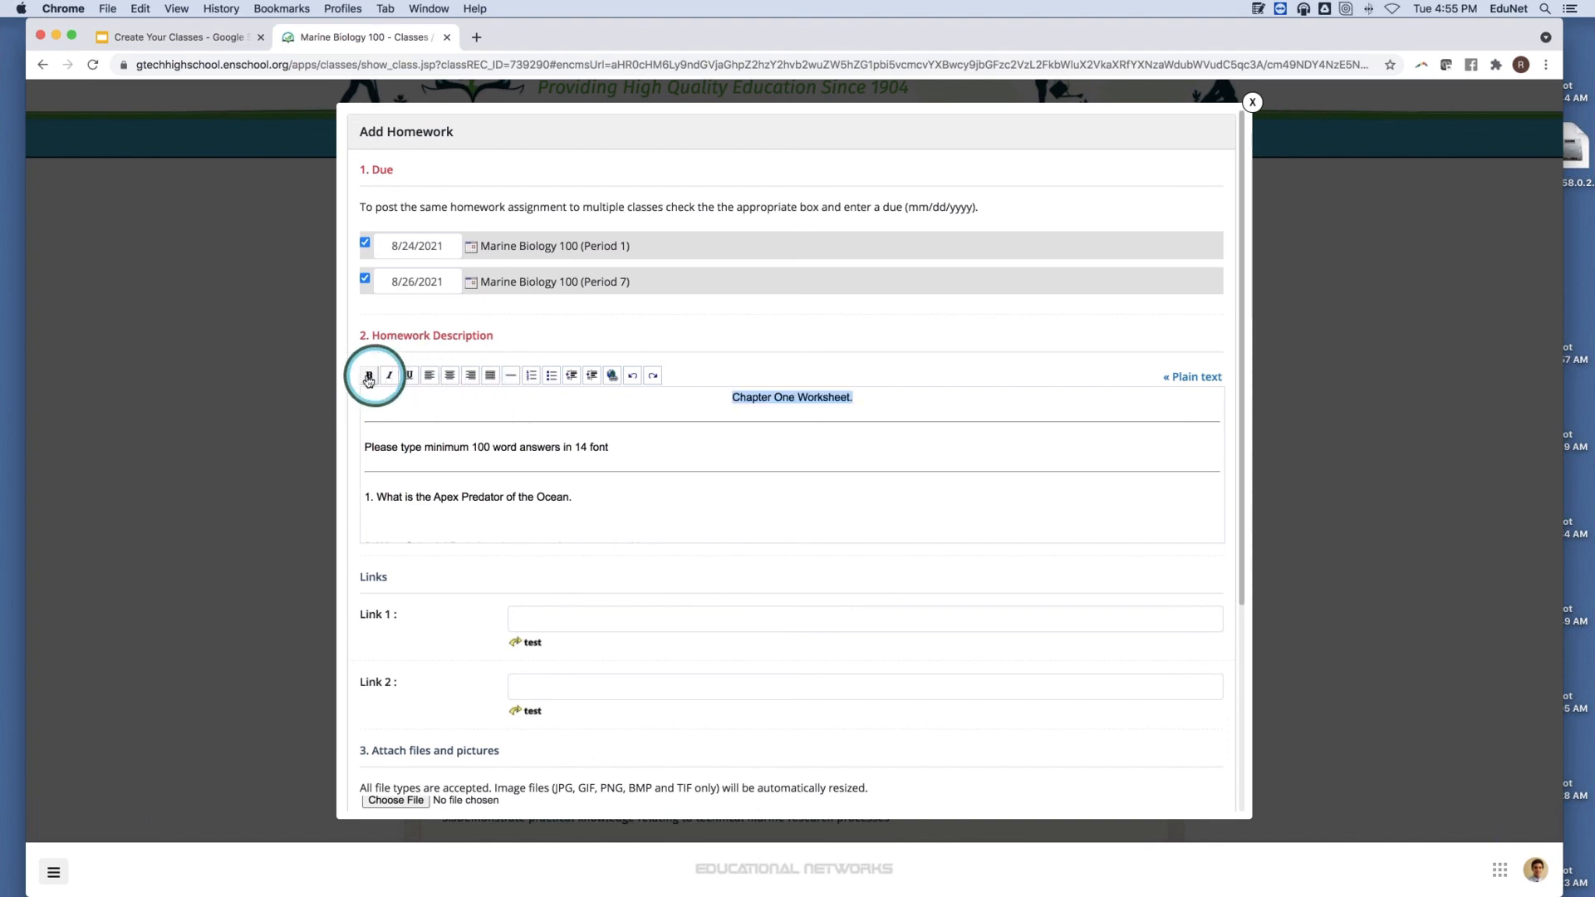
{"action": "left_click", "coordinate": [409, 376]}
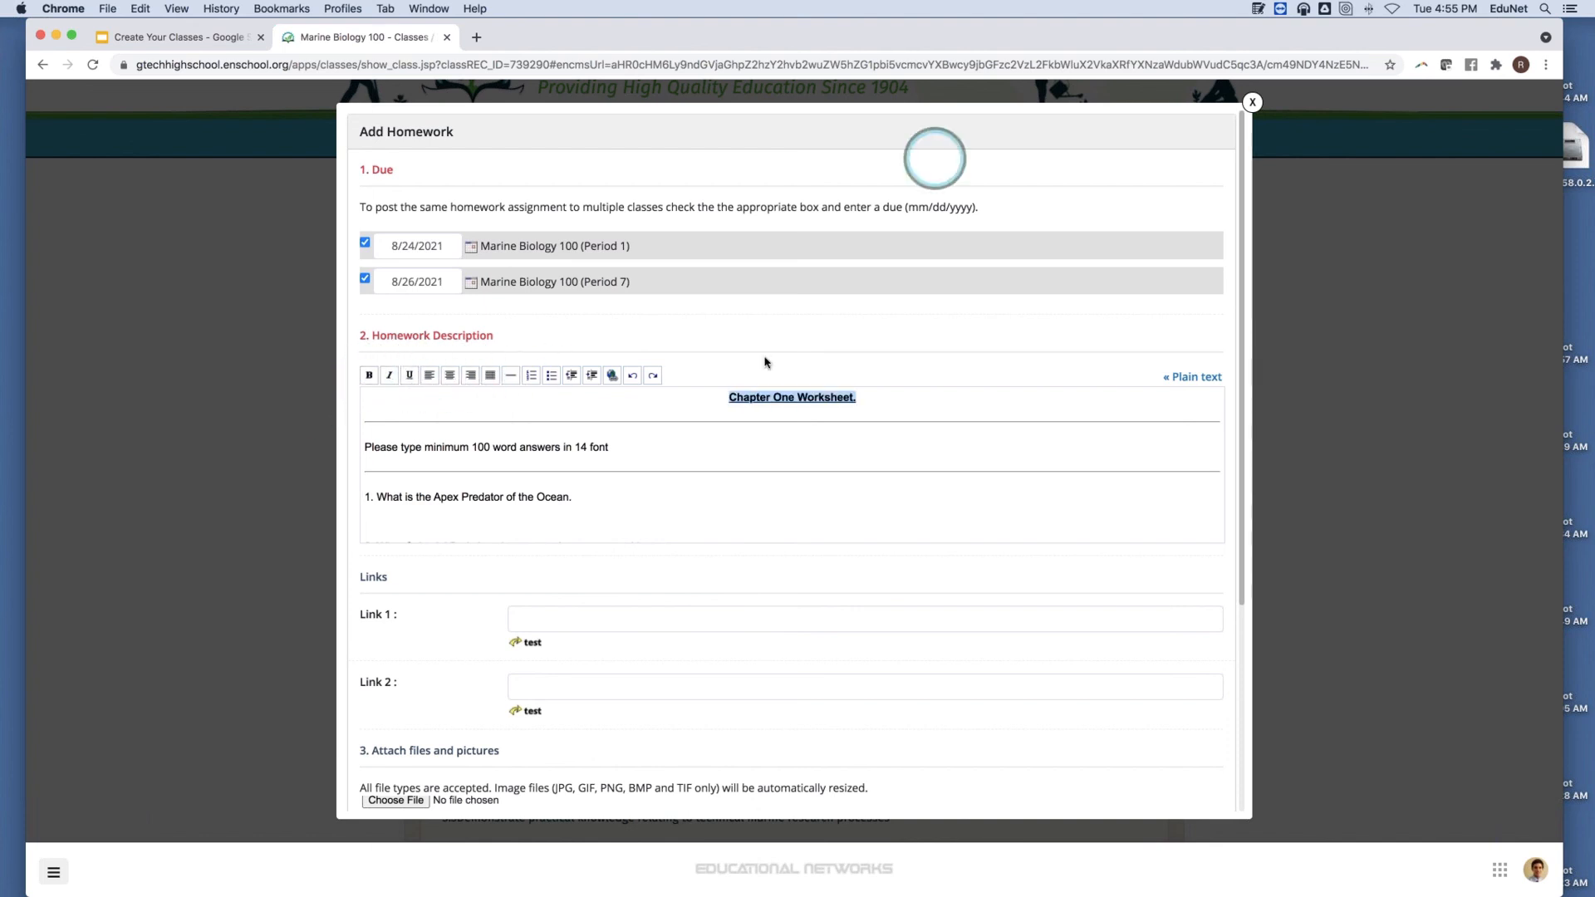
Save the Chapter One Worksheet homework for Marine Biology 100 Periods 1 and 7.
{"action": "scroll", "coordinate": [660, 425], "scroll_direction": "down", "scroll_amount": 5}
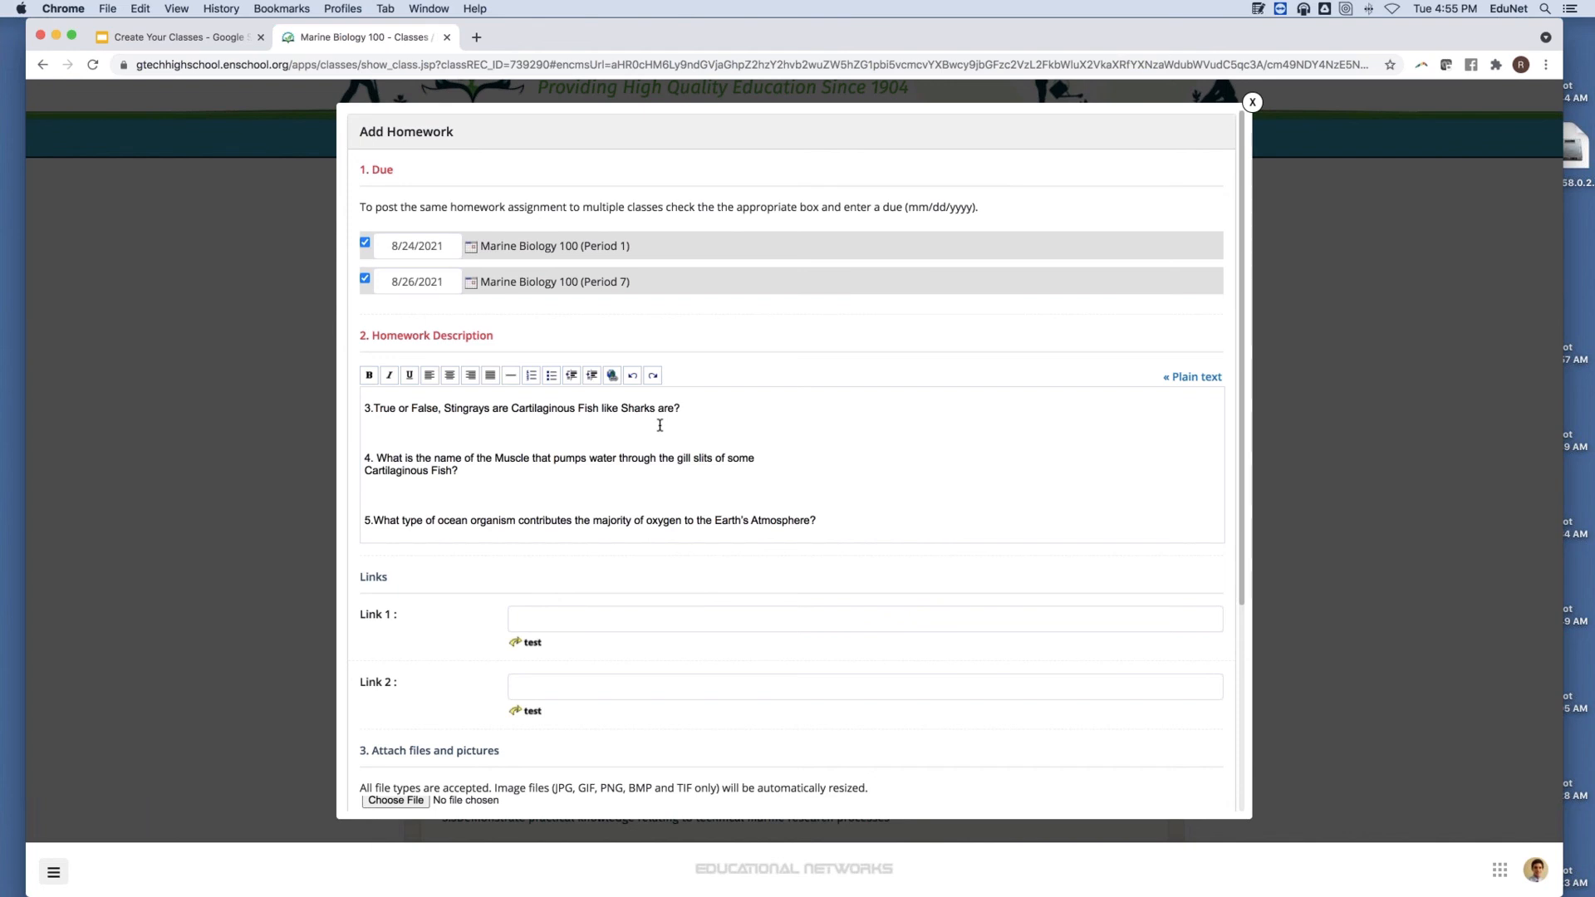
{"action": "scroll", "coordinate": [503, 399], "scroll_direction": "down", "scroll_amount": 5}
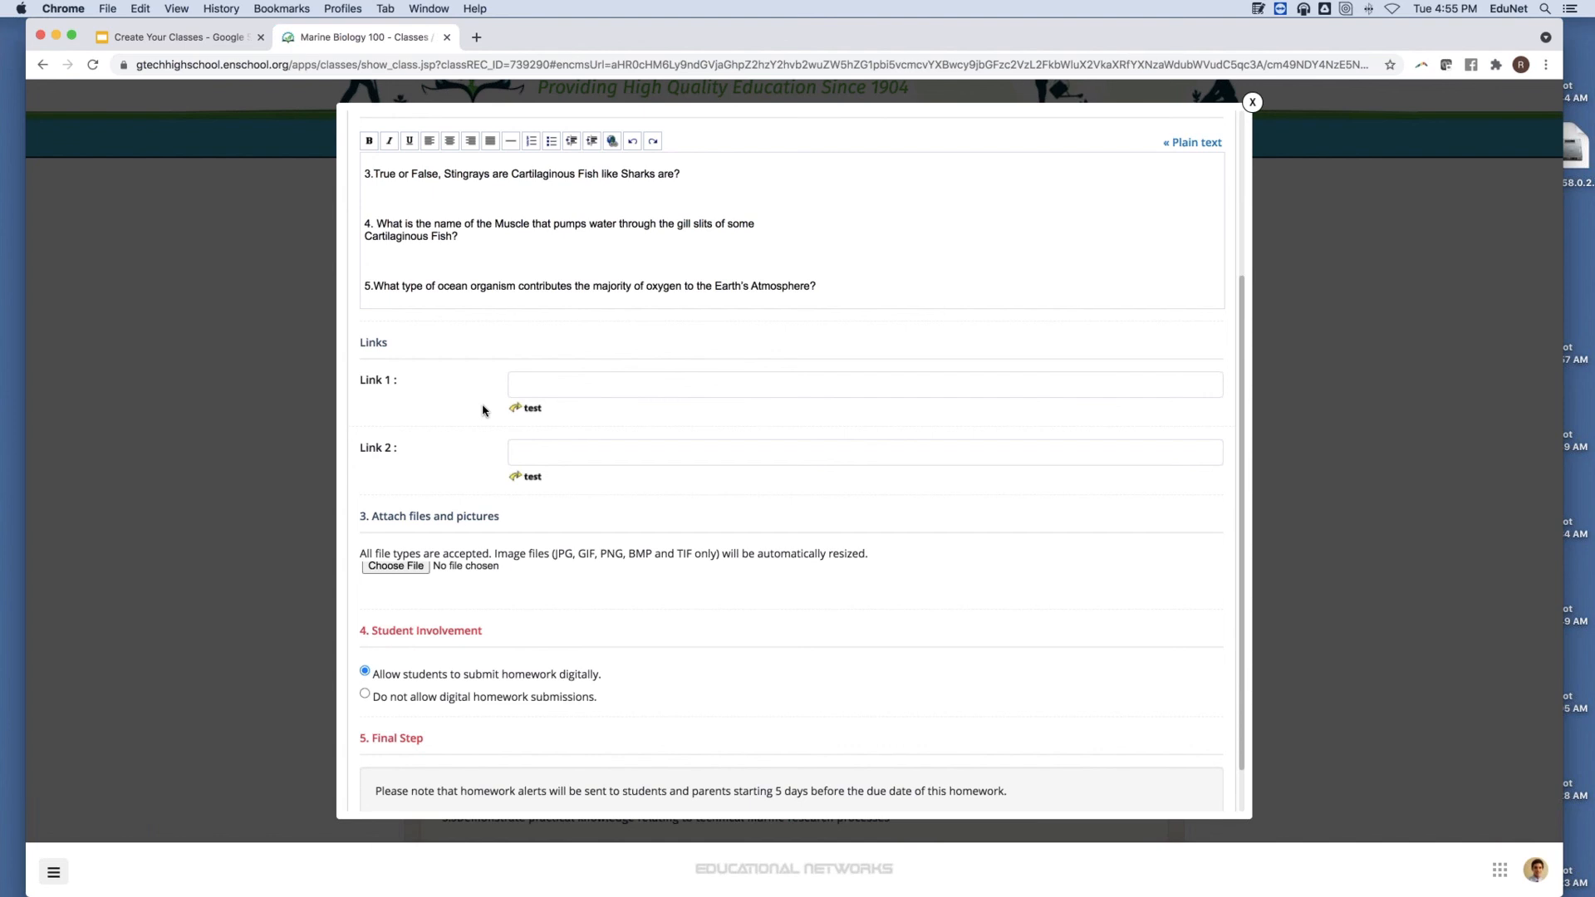
{"action": "scroll", "coordinate": [482, 409], "scroll_direction": "down", "scroll_amount": 2}
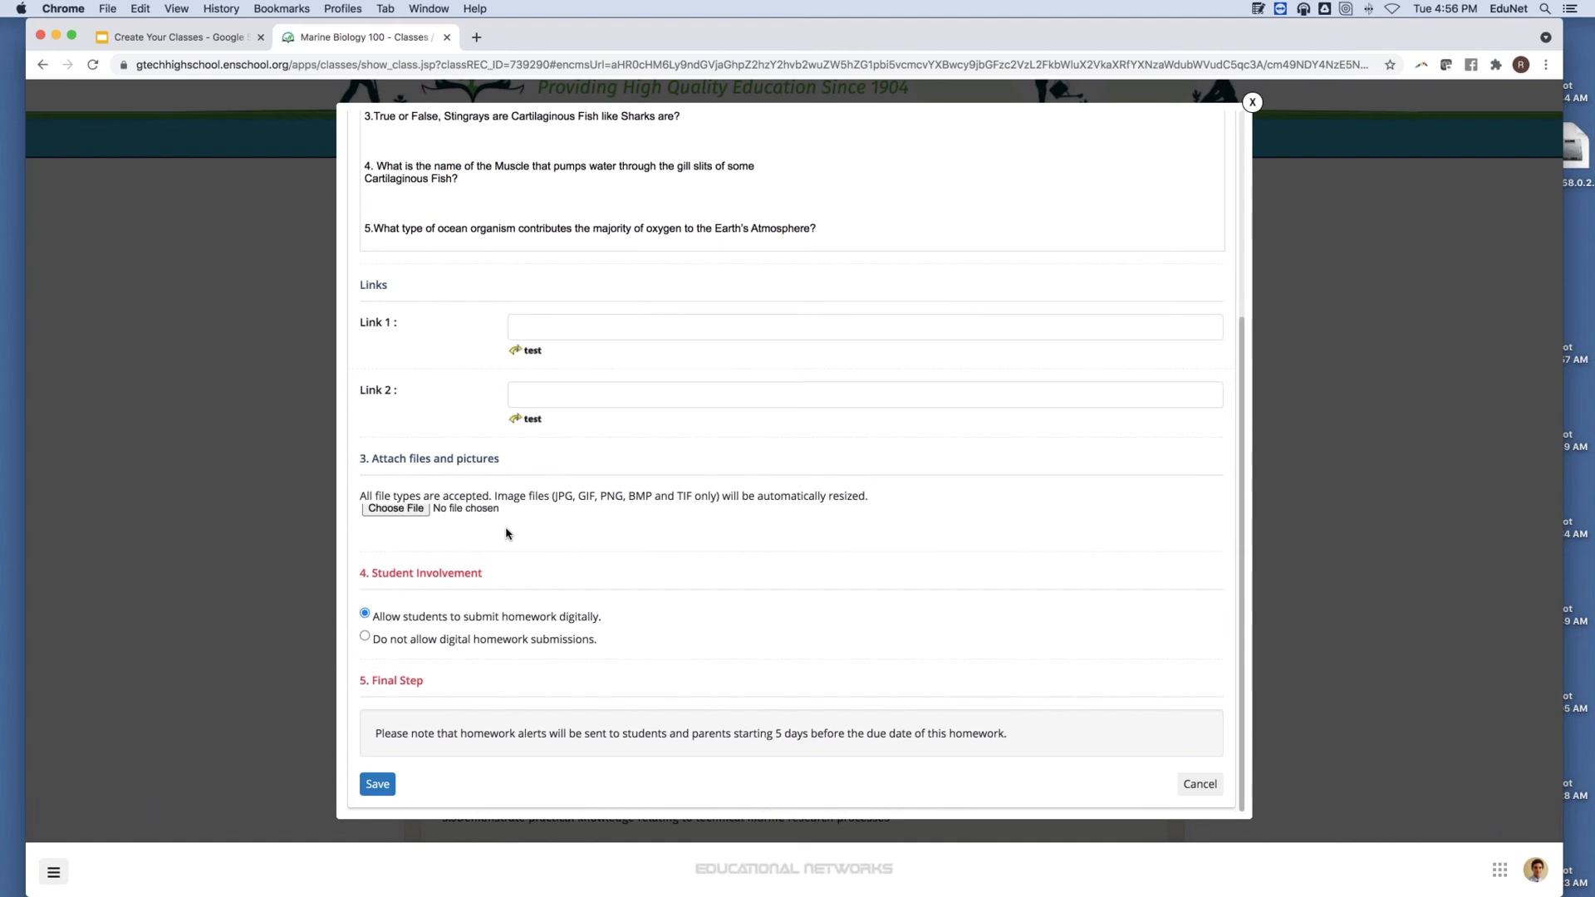
{"action": "scroll", "coordinate": [508, 534], "scroll_direction": "up", "scroll_amount": 5}
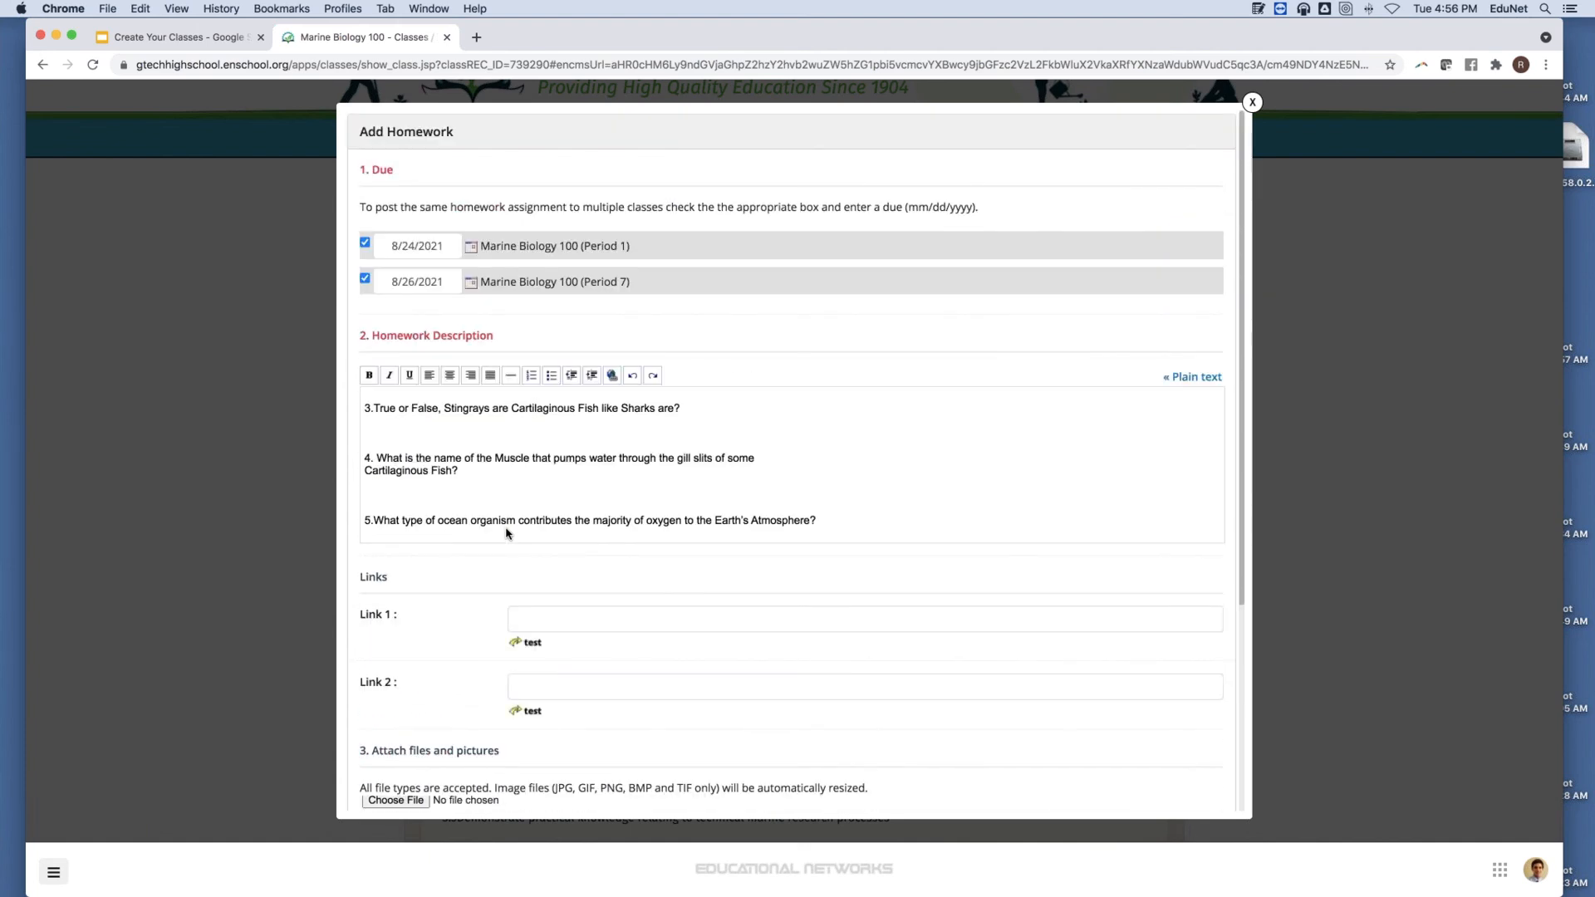
{"action": "scroll", "coordinate": [588, 442], "scroll_direction": "down", "scroll_amount": 5}
{"action": "left_click", "coordinate": [454, 831]}
{"action": "left_click", "coordinate": [377, 784]}
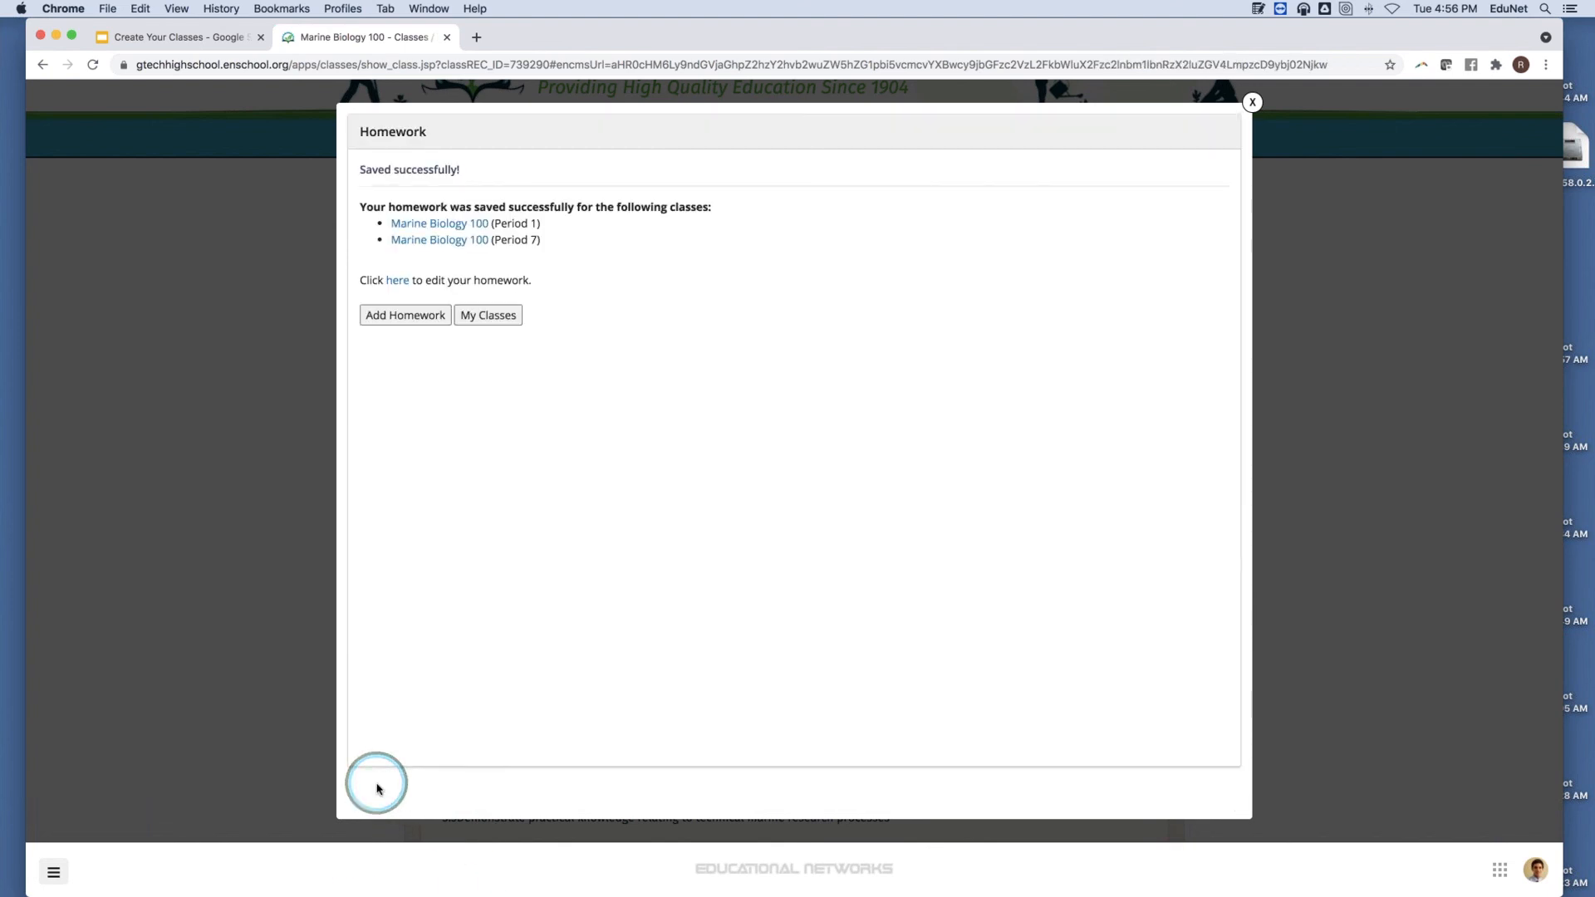
Close the confirmation and view the Chapter One Worksheet homework, due Aug 24, via See Homework.
{"action": "left_click", "coordinate": [269, 509]}
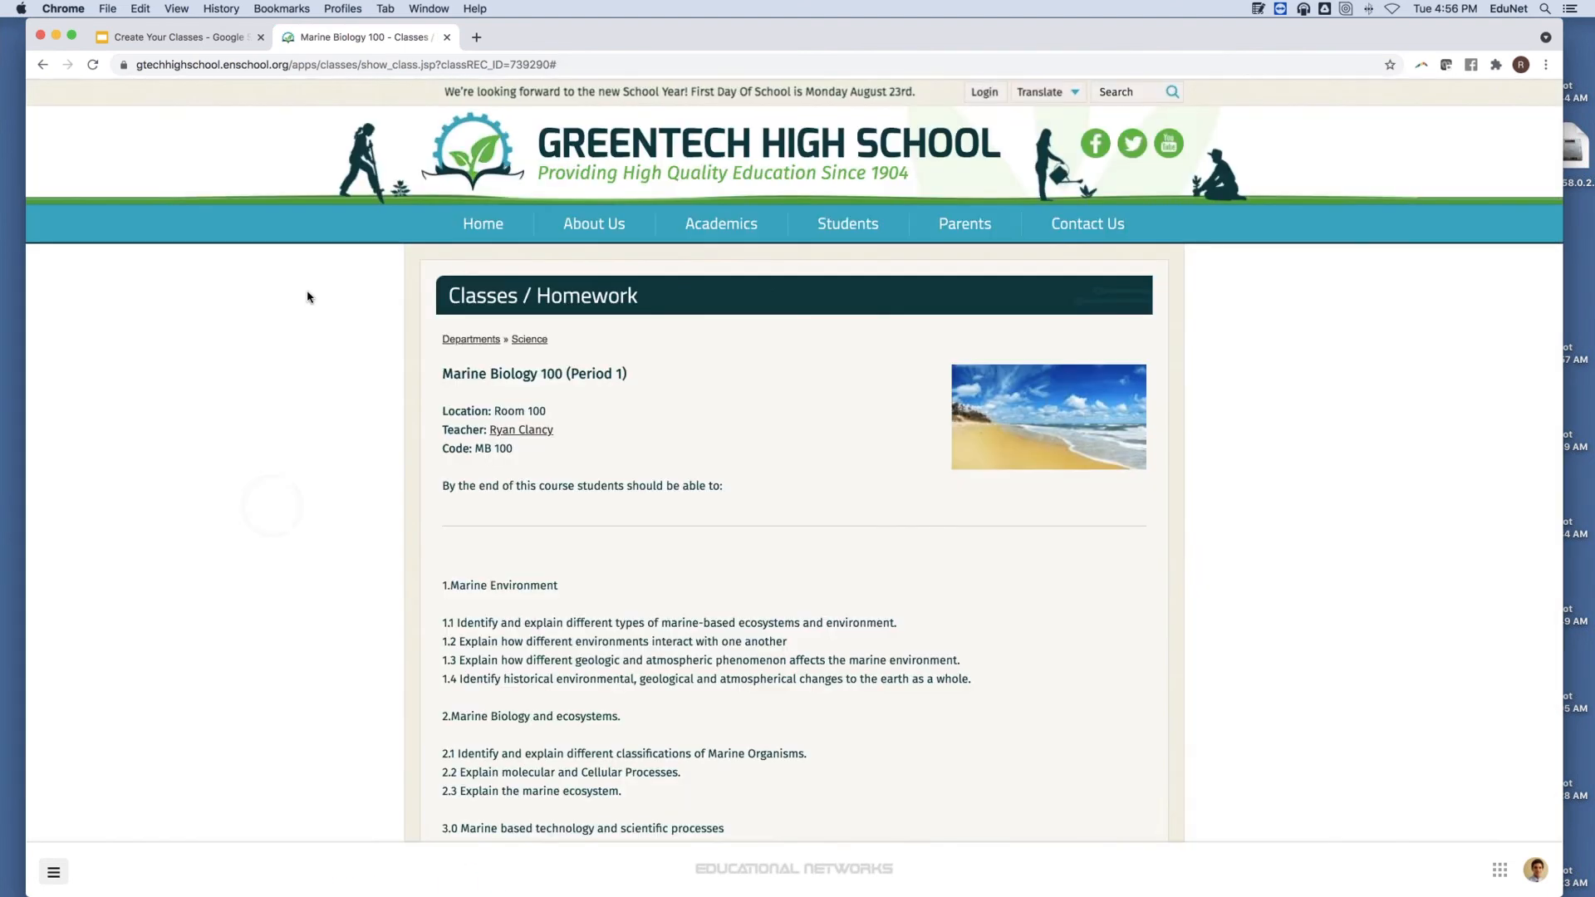
{"action": "left_click", "coordinate": [92, 66]}
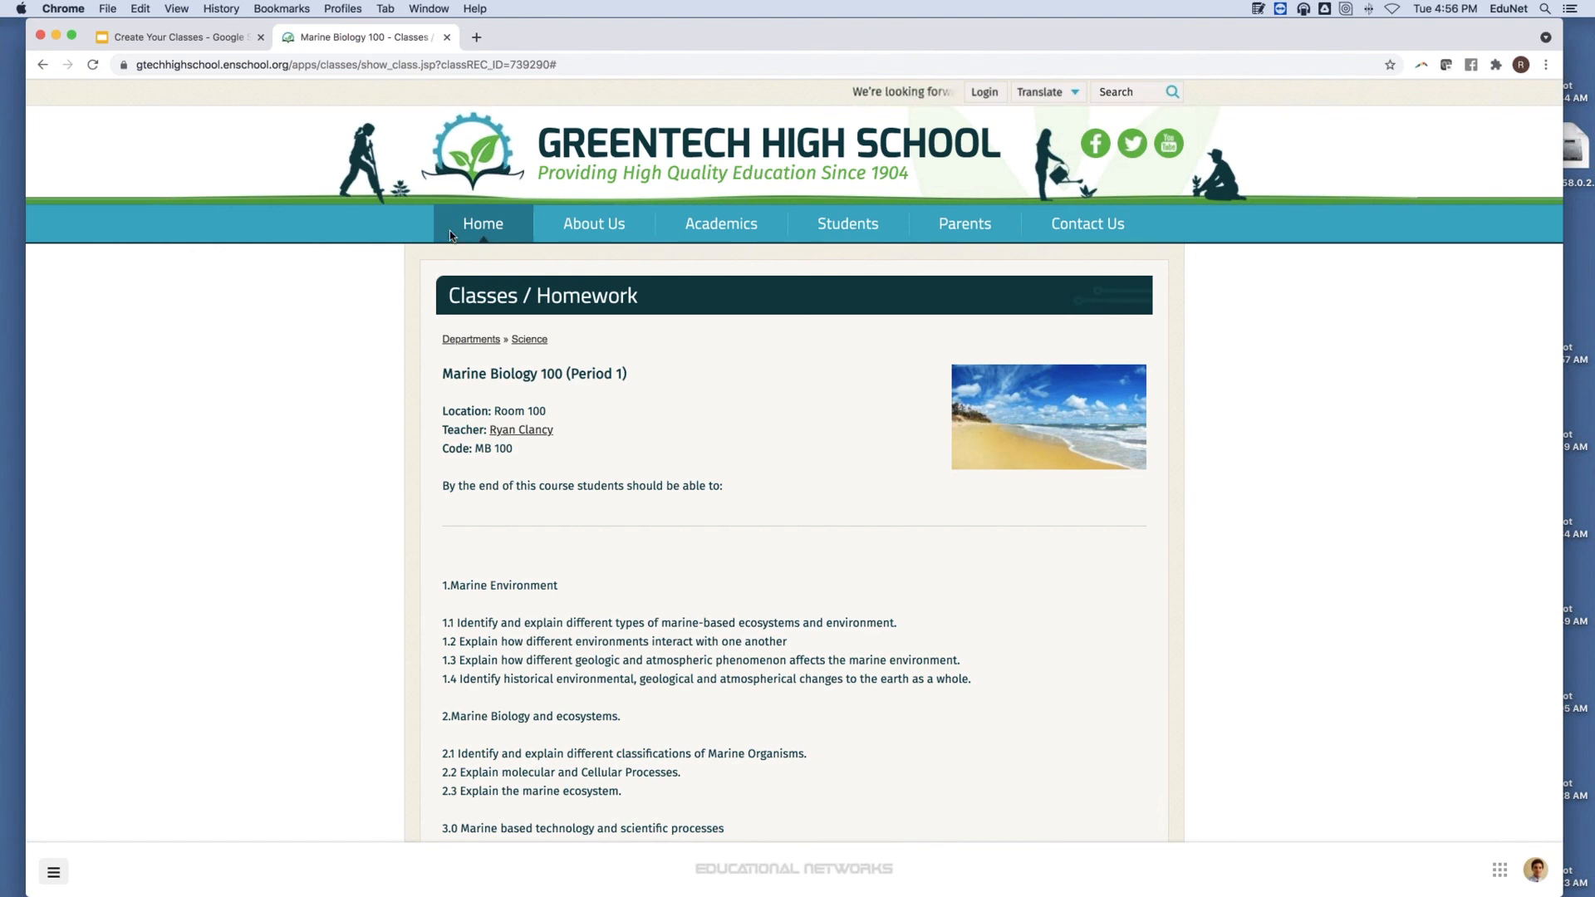
{"action": "scroll", "coordinate": [453, 240], "scroll_direction": "down", "scroll_amount": 6}
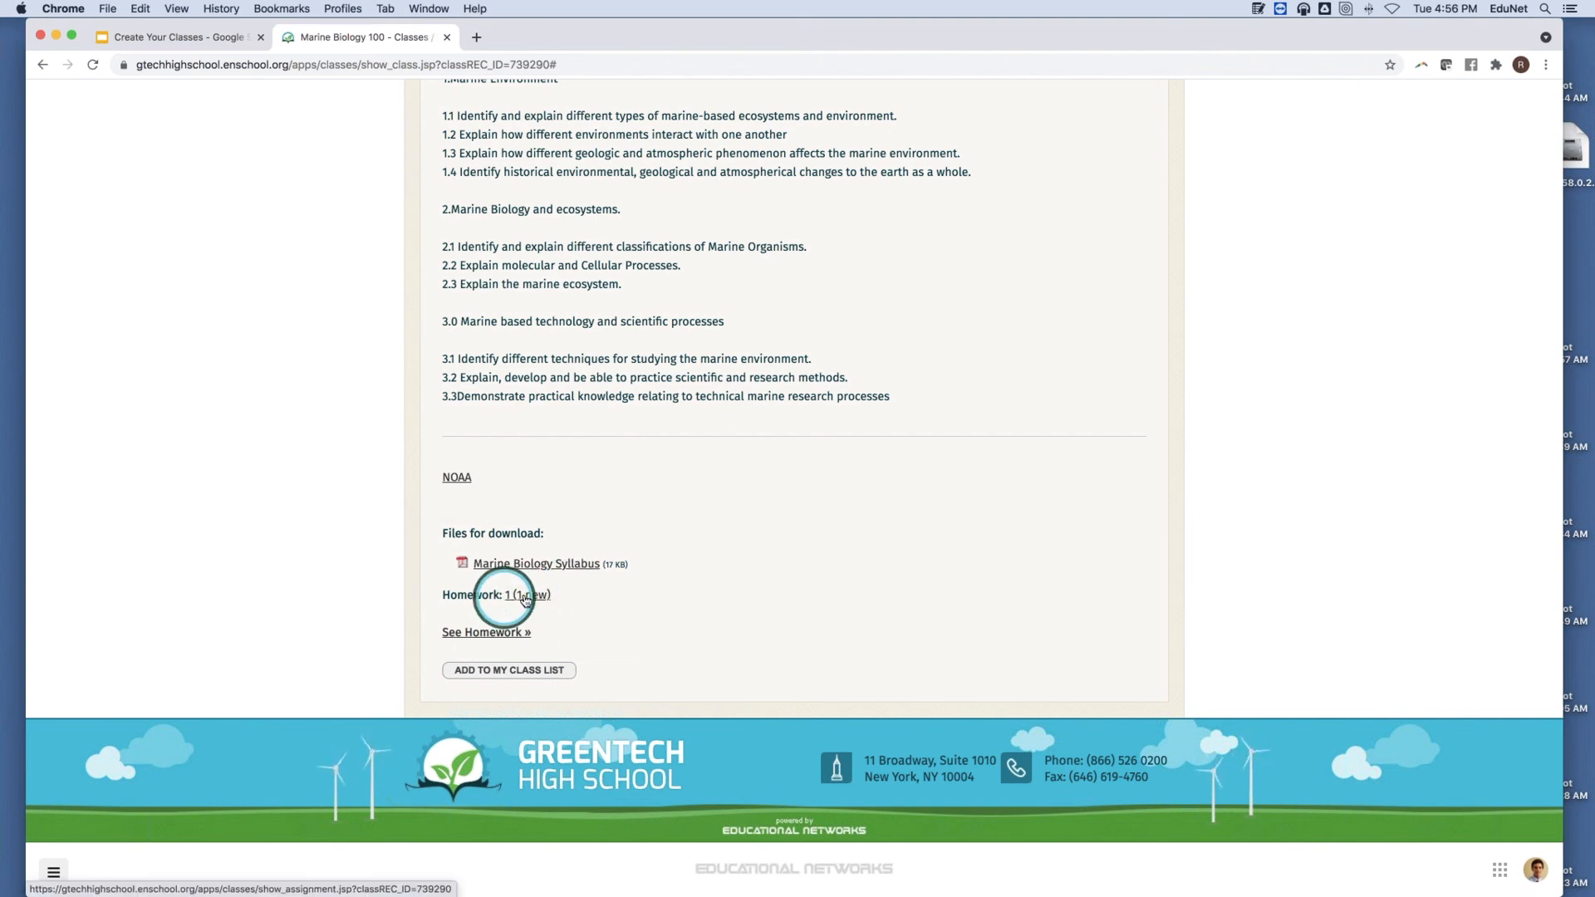
{"action": "left_click", "coordinate": [484, 636]}
{"action": "scroll", "coordinate": [548, 515], "scroll_direction": "down", "scroll_amount": 2}
{"action": "scroll", "coordinate": [554, 500], "scroll_direction": "down", "scroll_amount": 5}
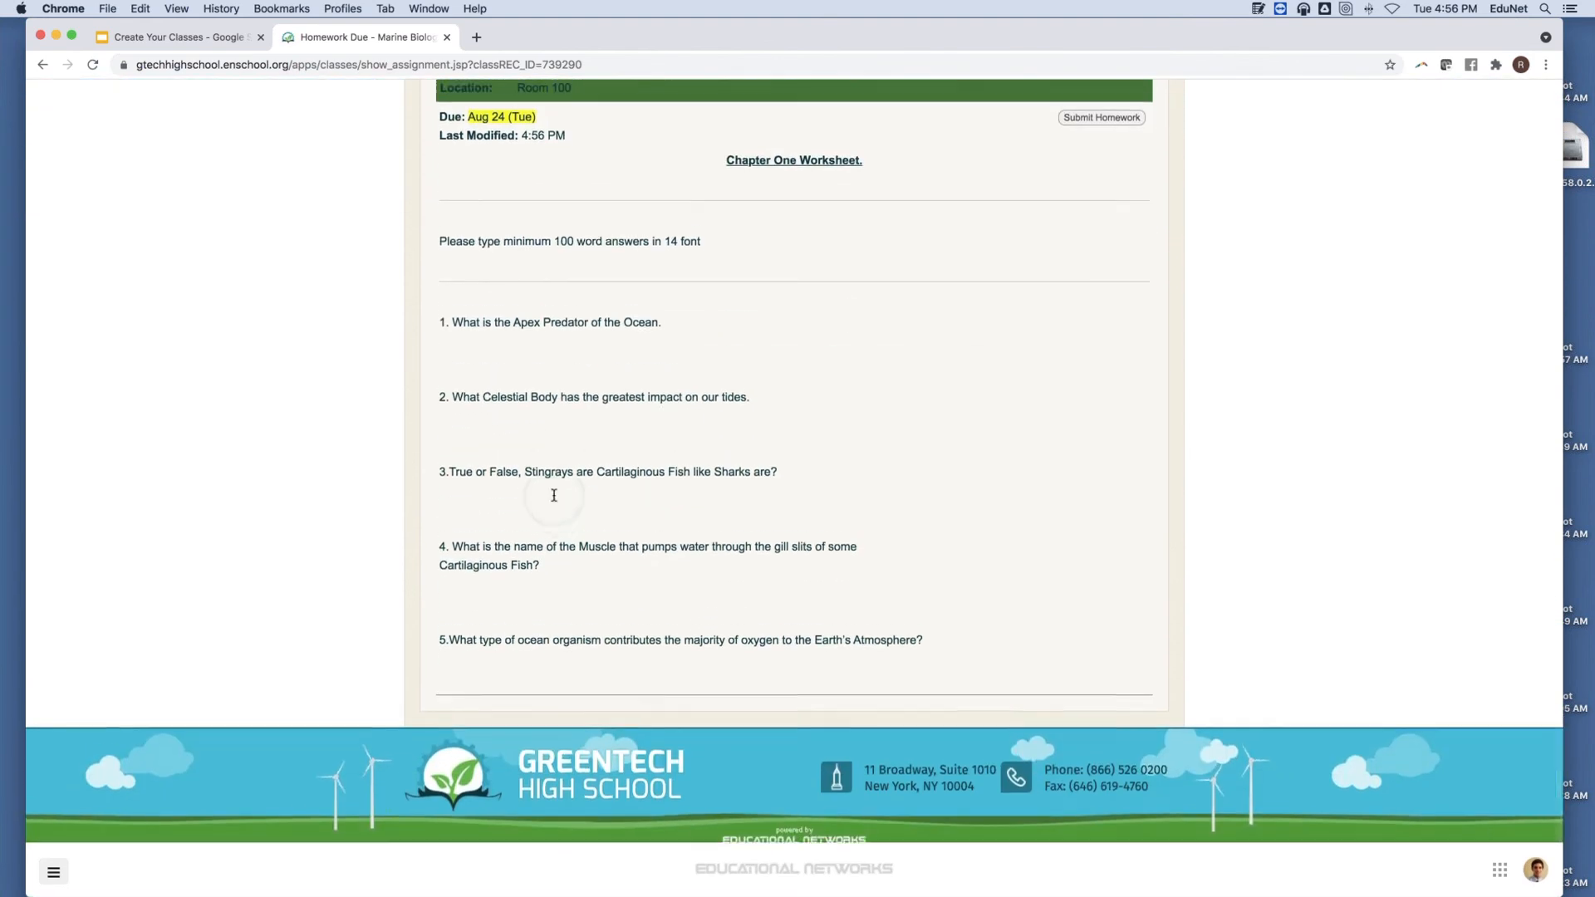
{"action": "scroll", "coordinate": [554, 499], "scroll_direction": "up", "scroll_amount": 3}
{"action": "scroll", "coordinate": [554, 499], "scroll_direction": "up", "scroll_amount": 1}
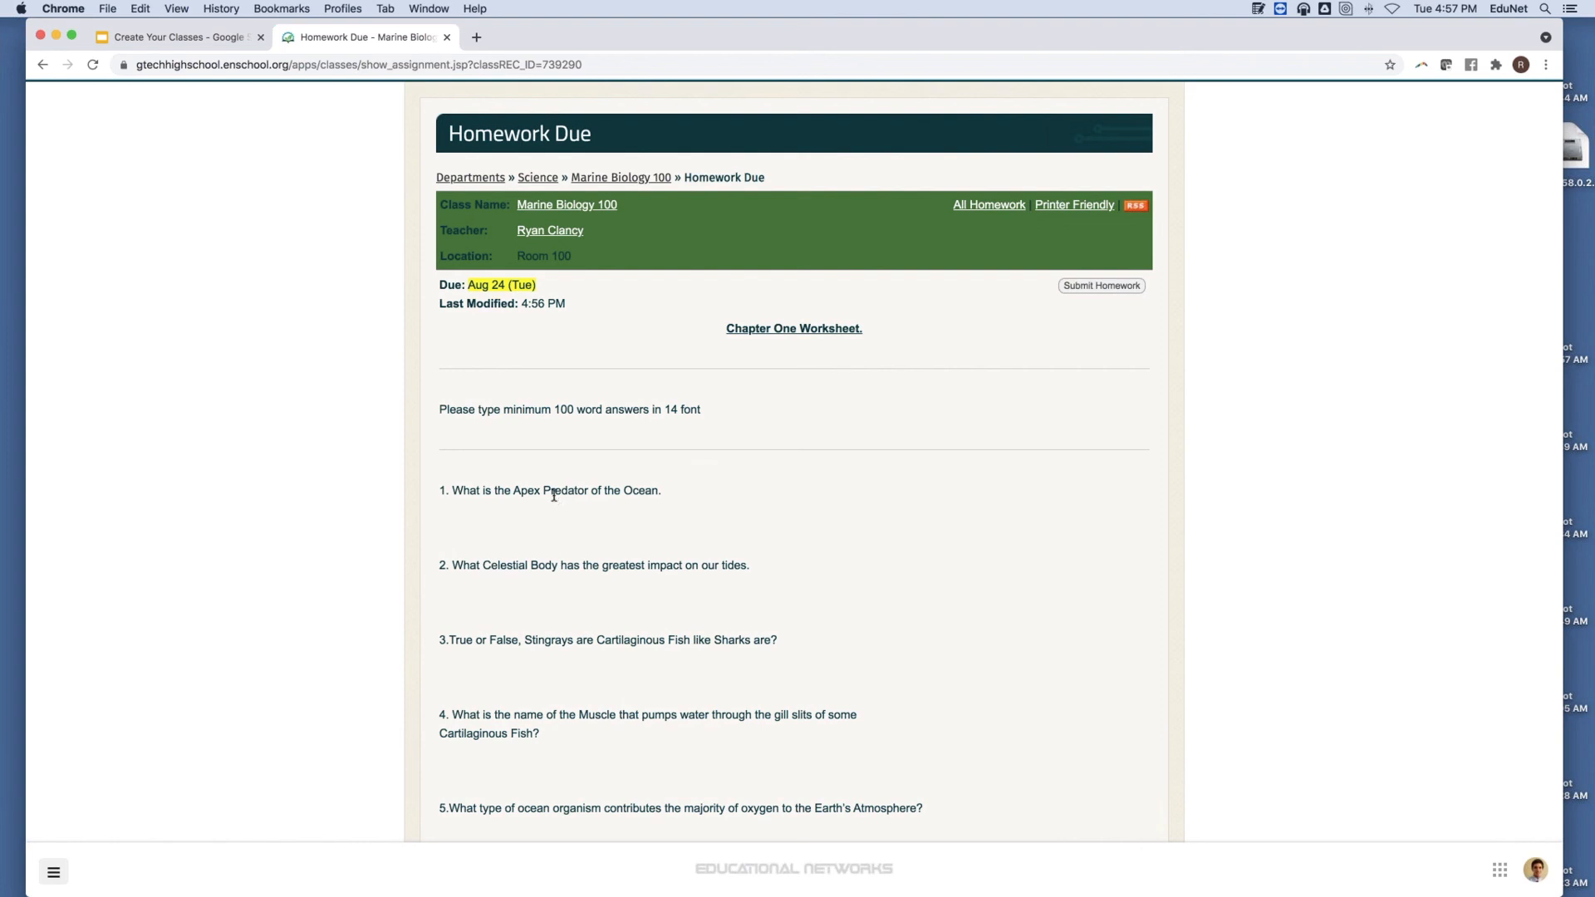
Visit the school home page, go back to Homework Due, and choose Submit Homework to reach sign-in.
{"action": "left_click", "coordinate": [1405, 182]}
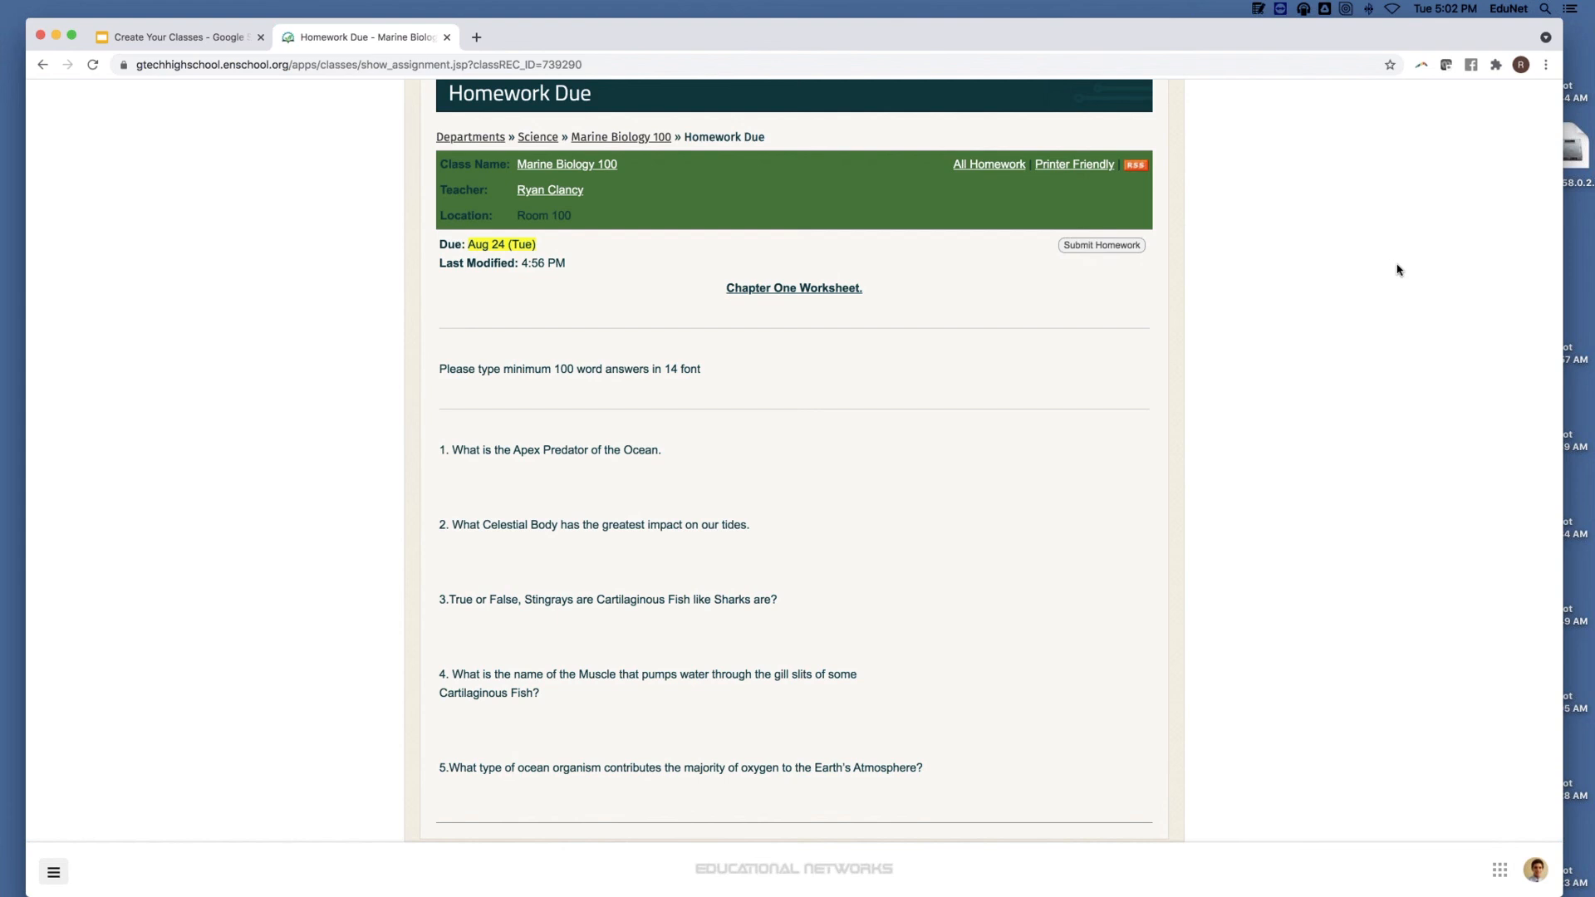
{"action": "scroll", "coordinate": [1072, 434], "scroll_direction": "up", "scroll_amount": 3}
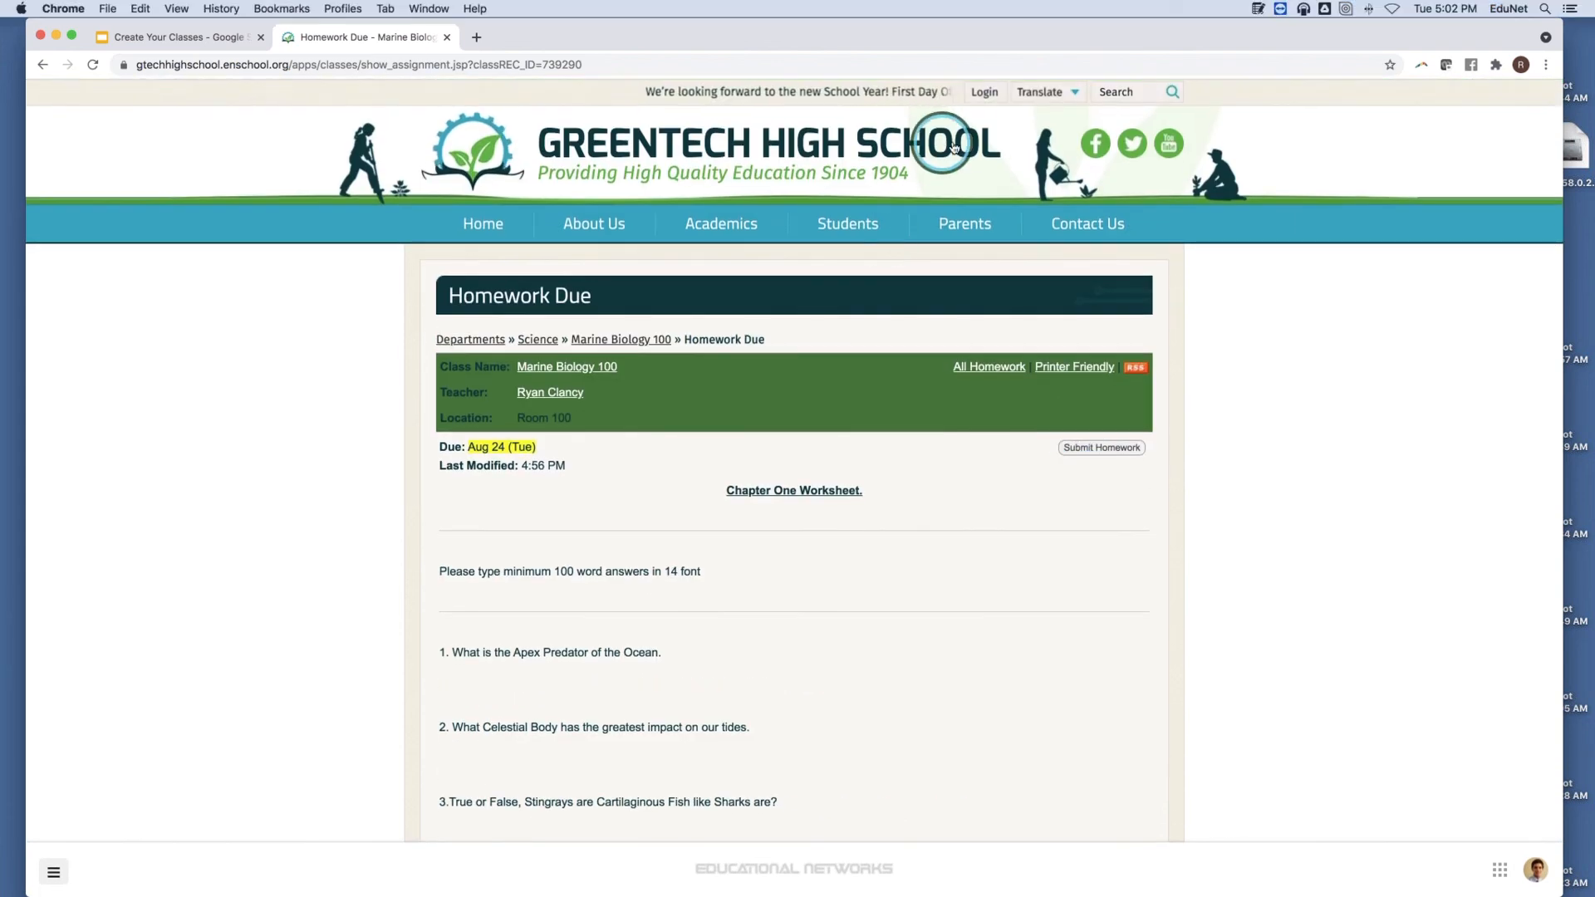
{"action": "left_click", "coordinate": [991, 114]}
{"action": "mouse_move", "coordinate": [1015, 109]}
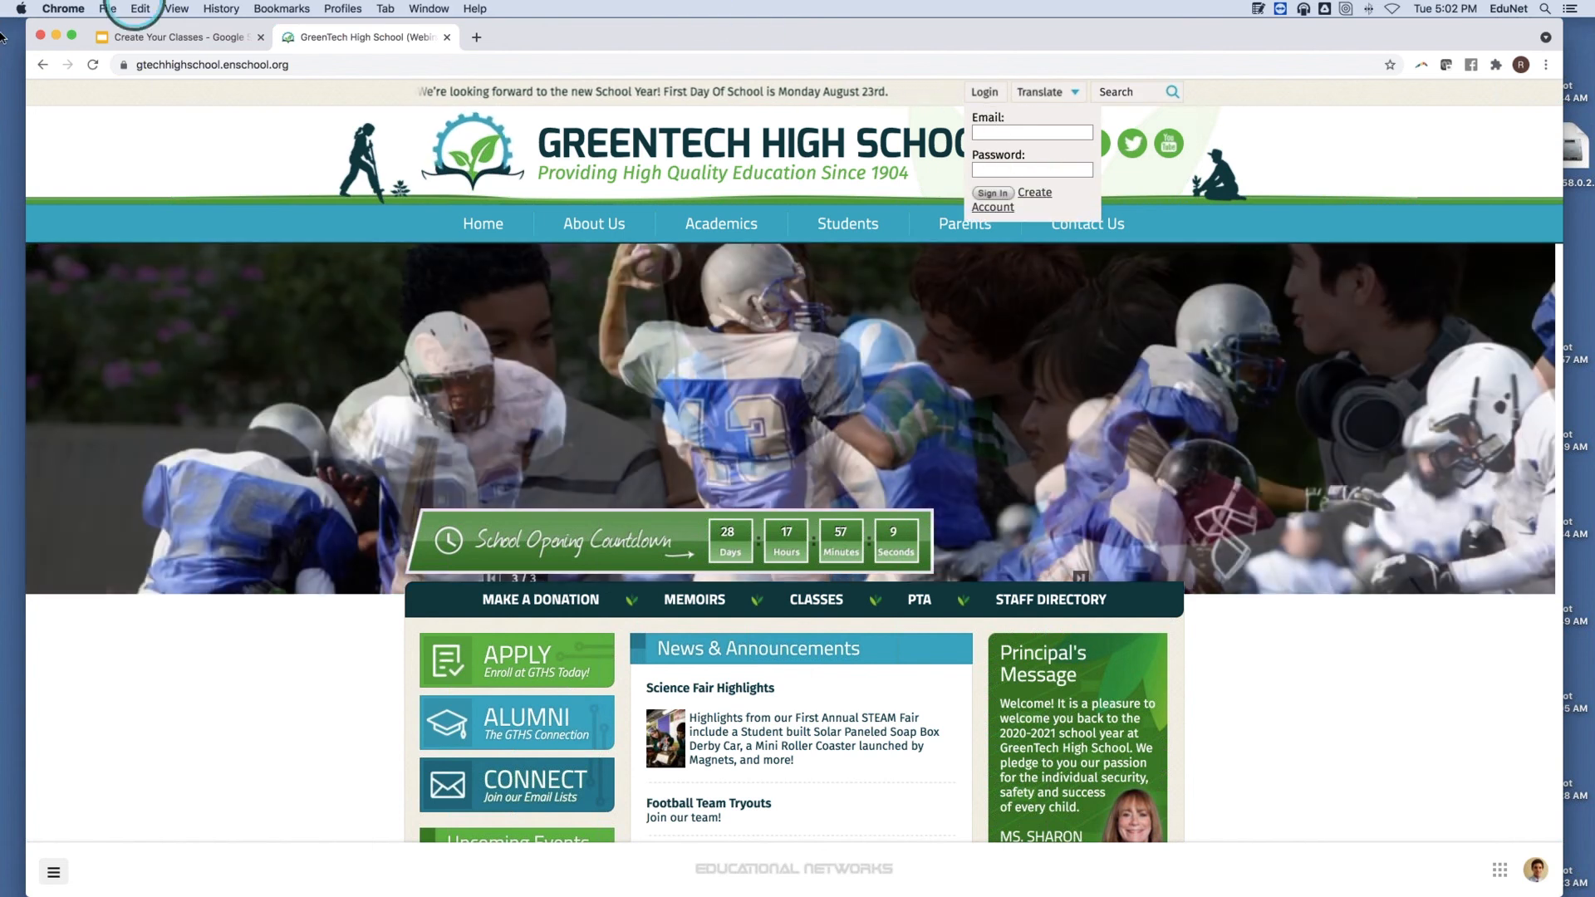
{"action": "left_click", "coordinate": [43, 65]}
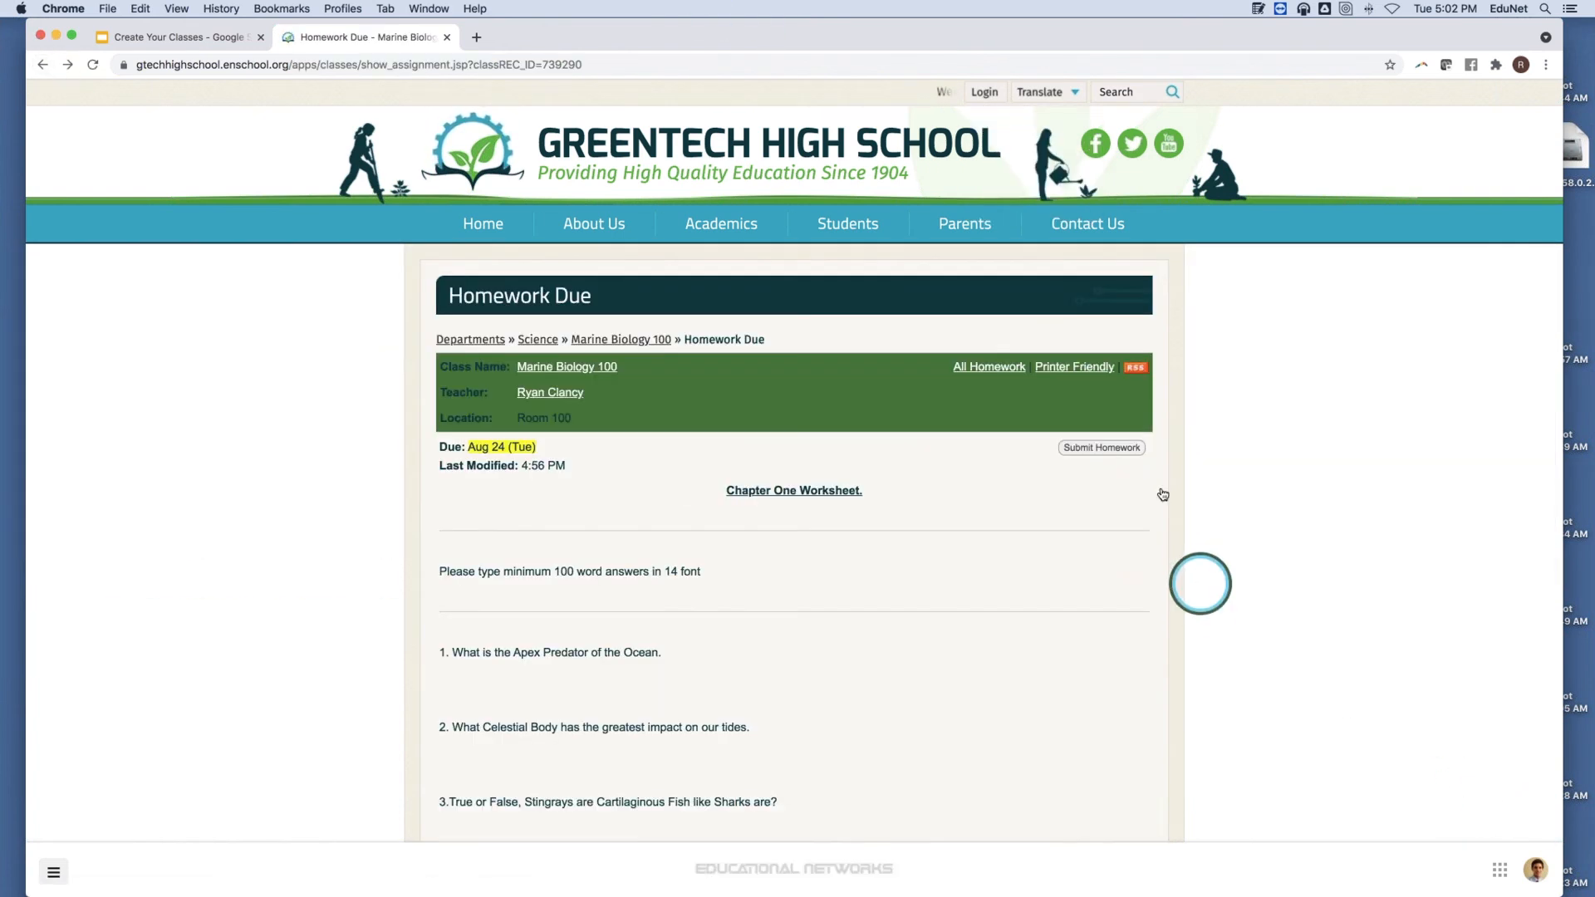
{"action": "left_click", "coordinate": [1119, 449]}
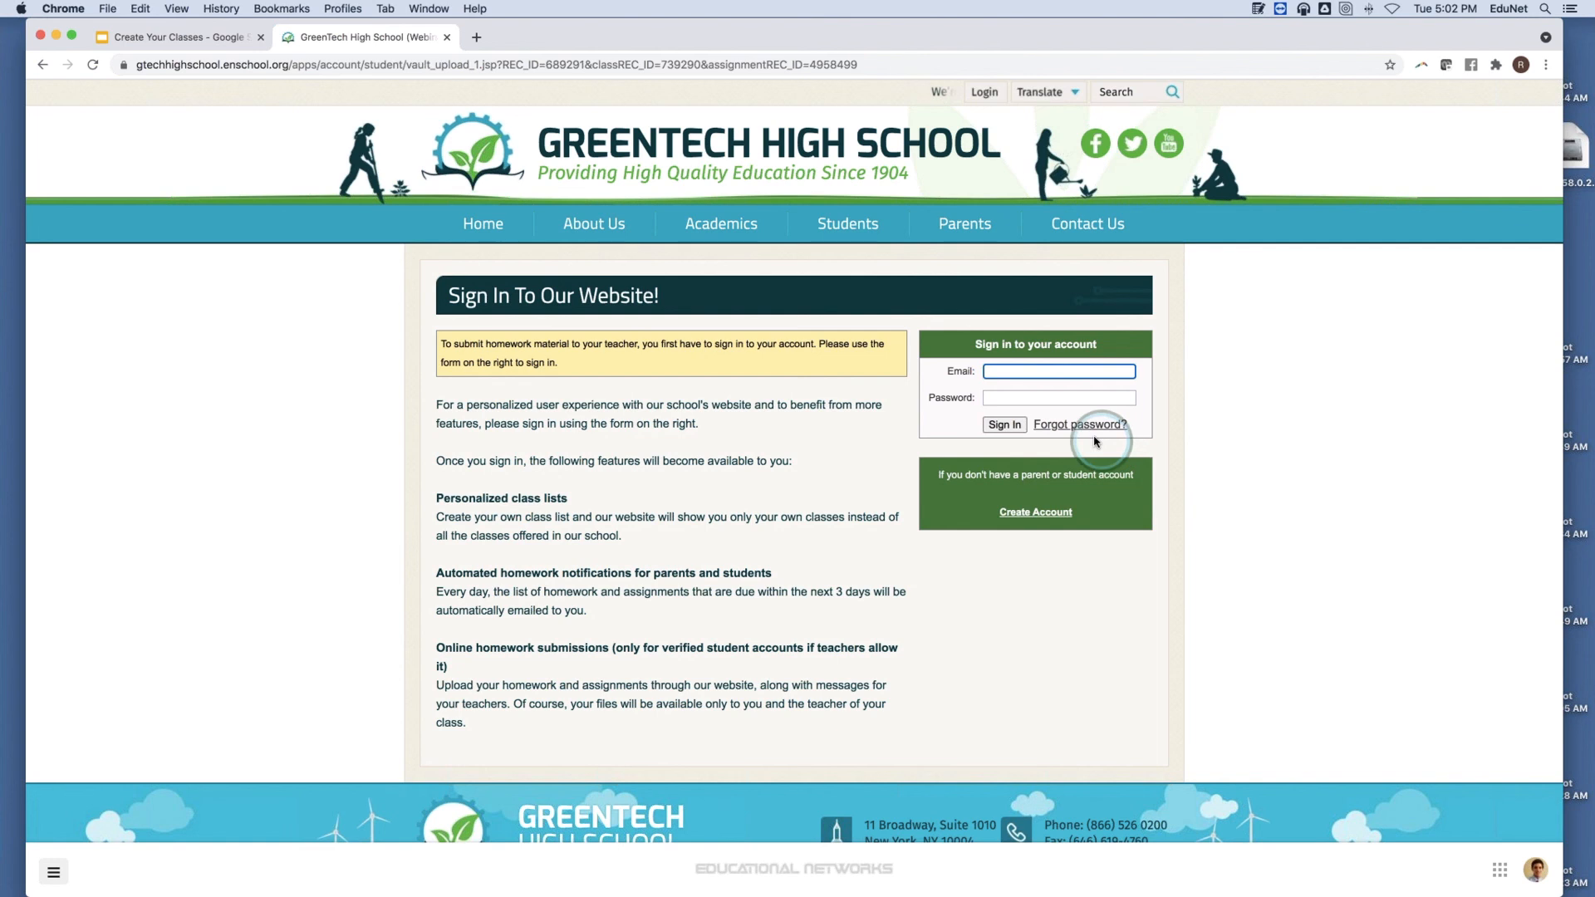
Open the Create Account form, look over its fields, then return home via the school logo.
{"action": "left_click", "coordinate": [1063, 515]}
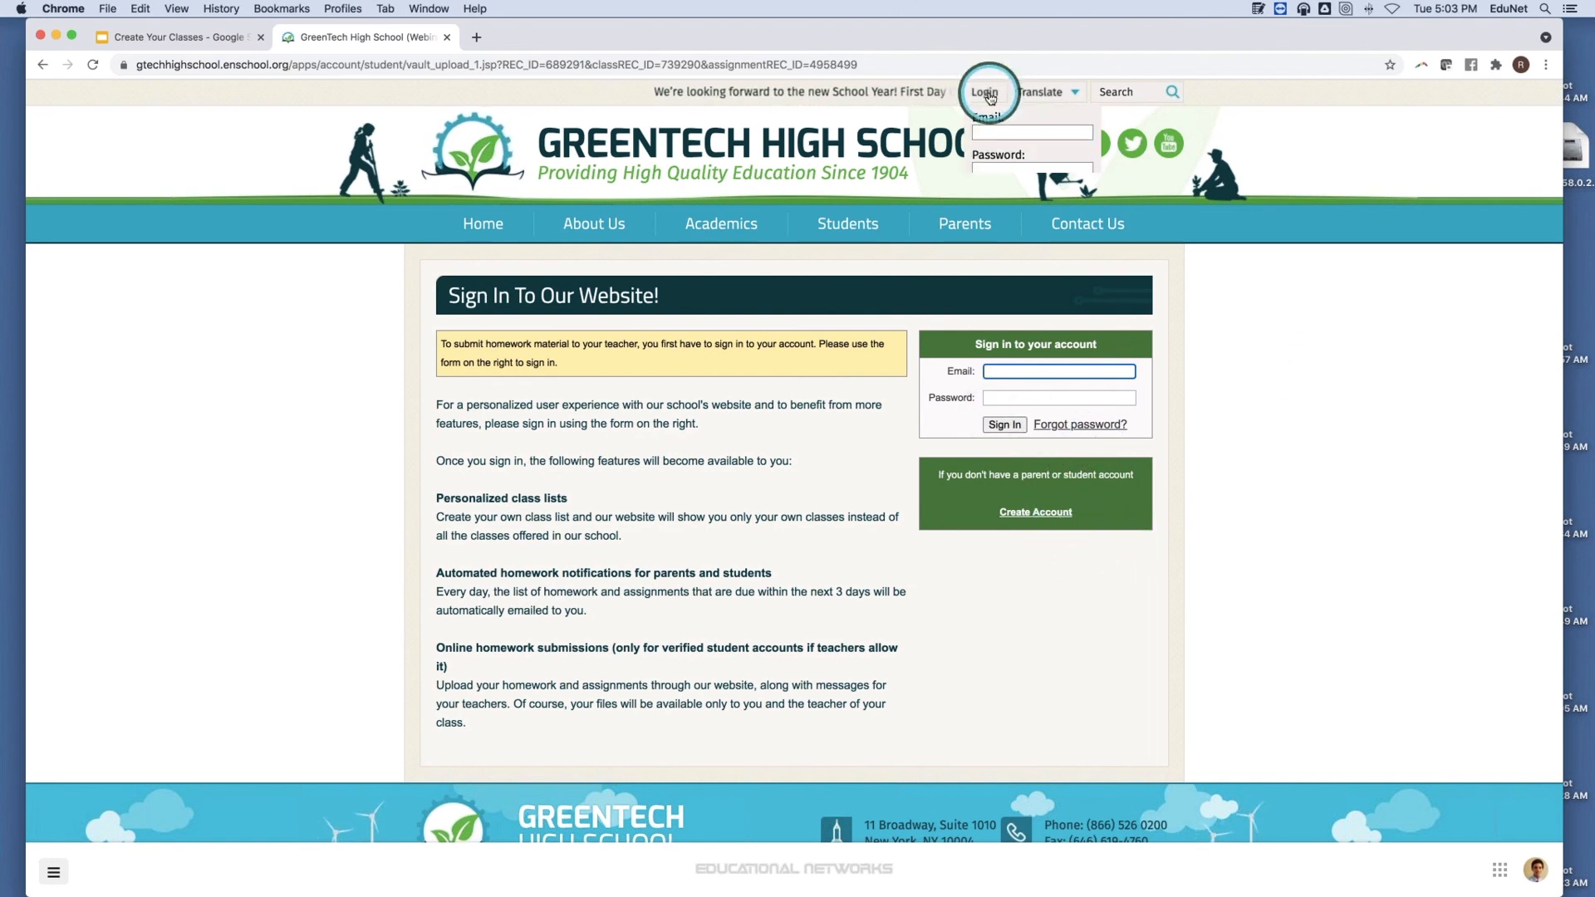
{"action": "left_click", "coordinate": [1035, 511]}
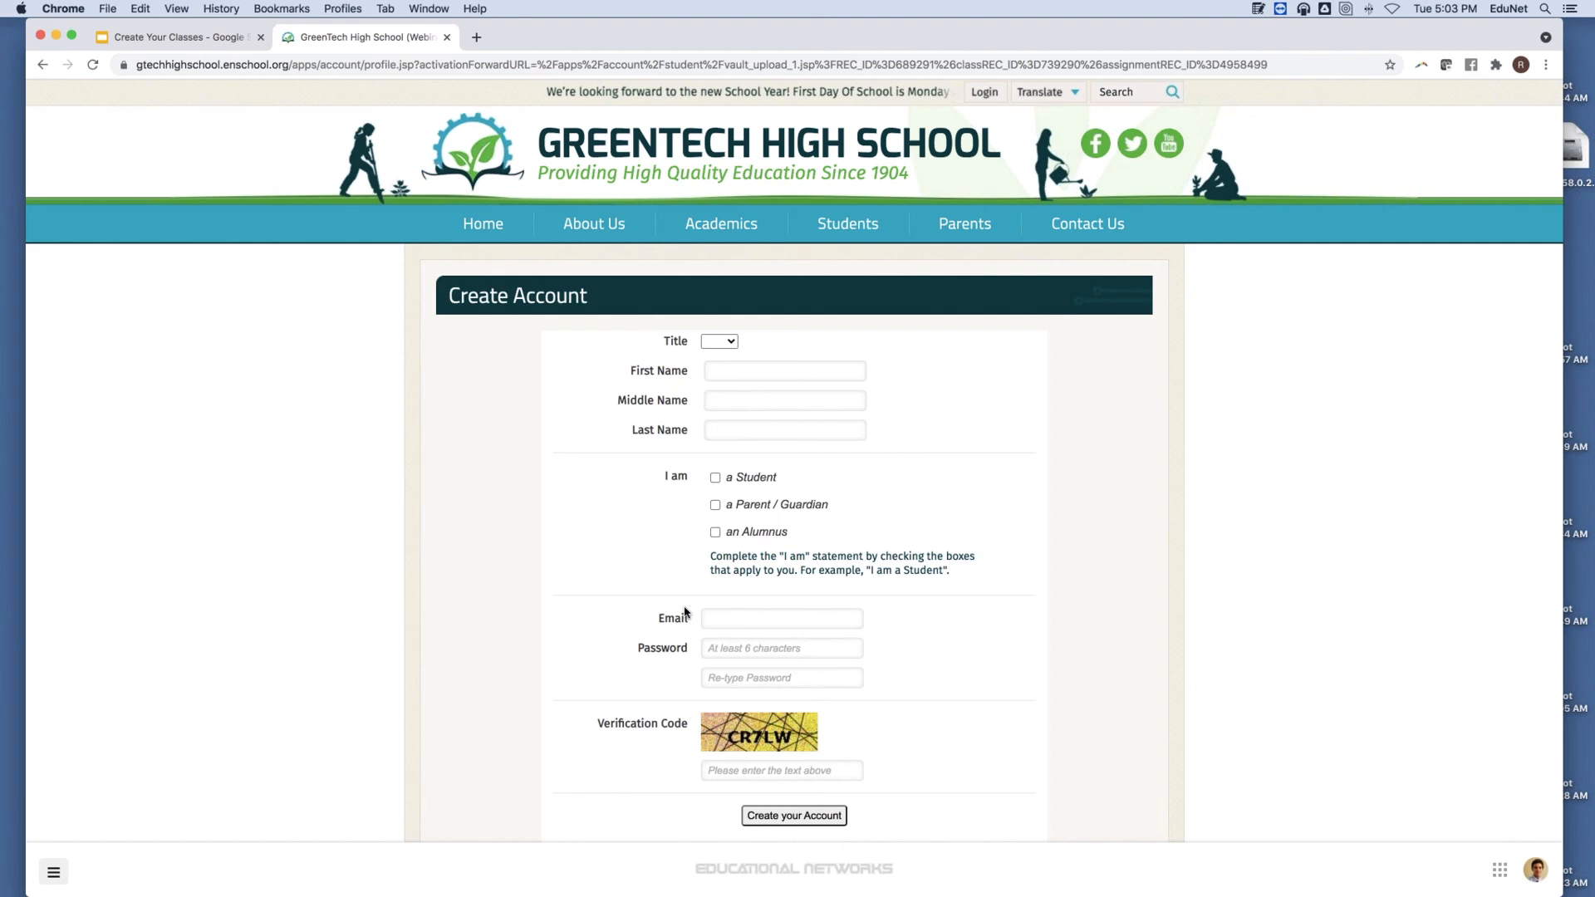
{"action": "left_click", "coordinate": [832, 613]}
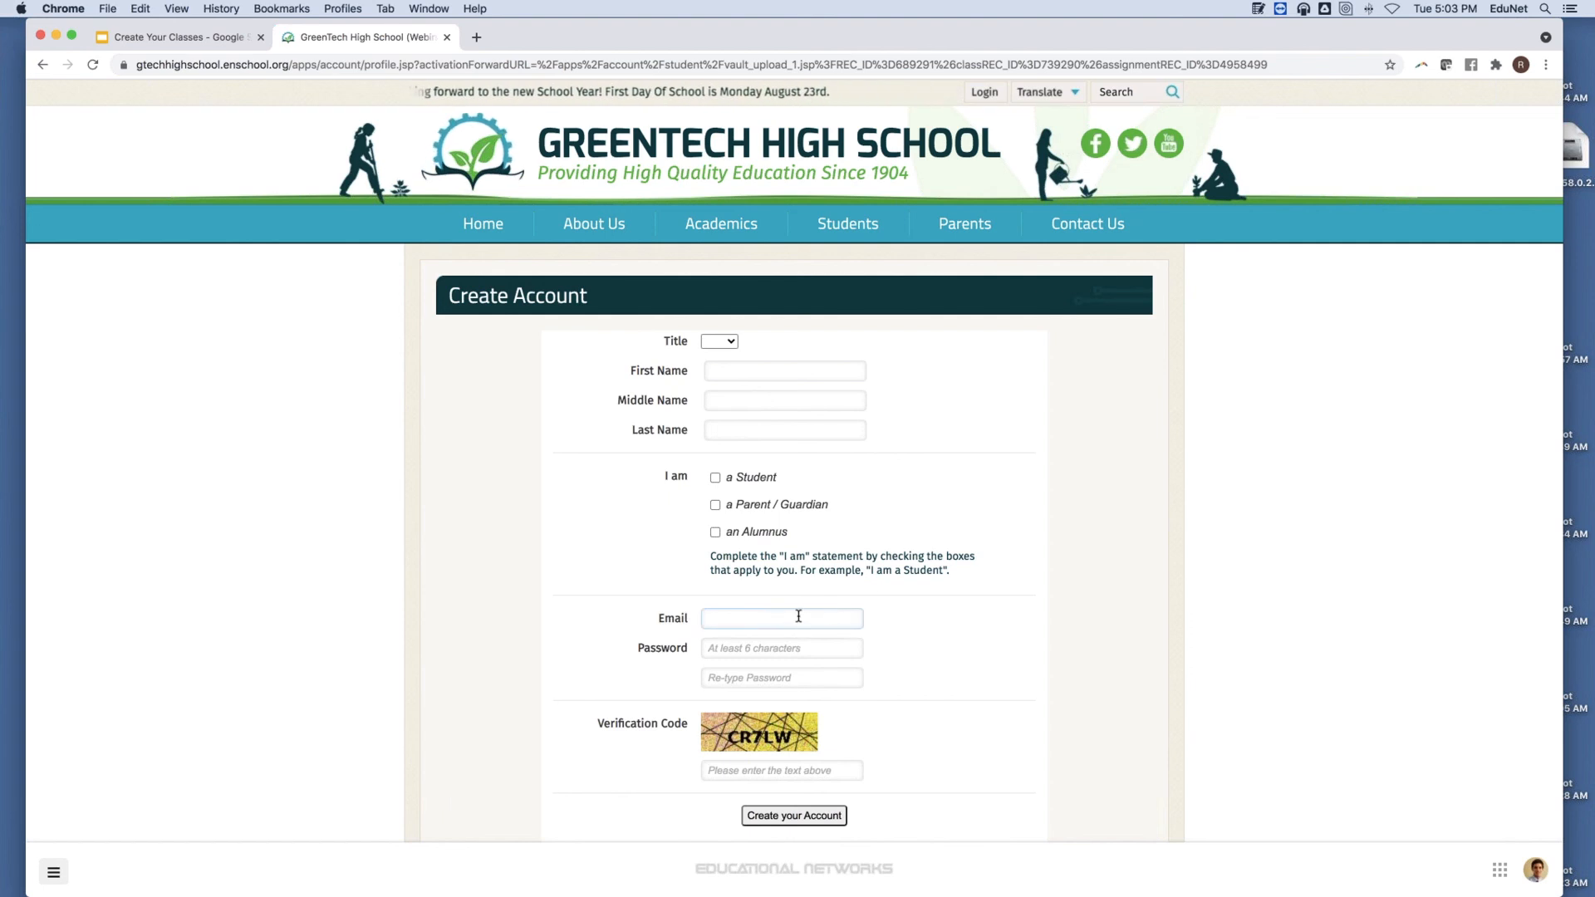
{"action": "left_click", "coordinate": [642, 679]}
{"action": "scroll", "coordinate": [642, 678], "scroll_direction": "down", "scroll_amount": 1}
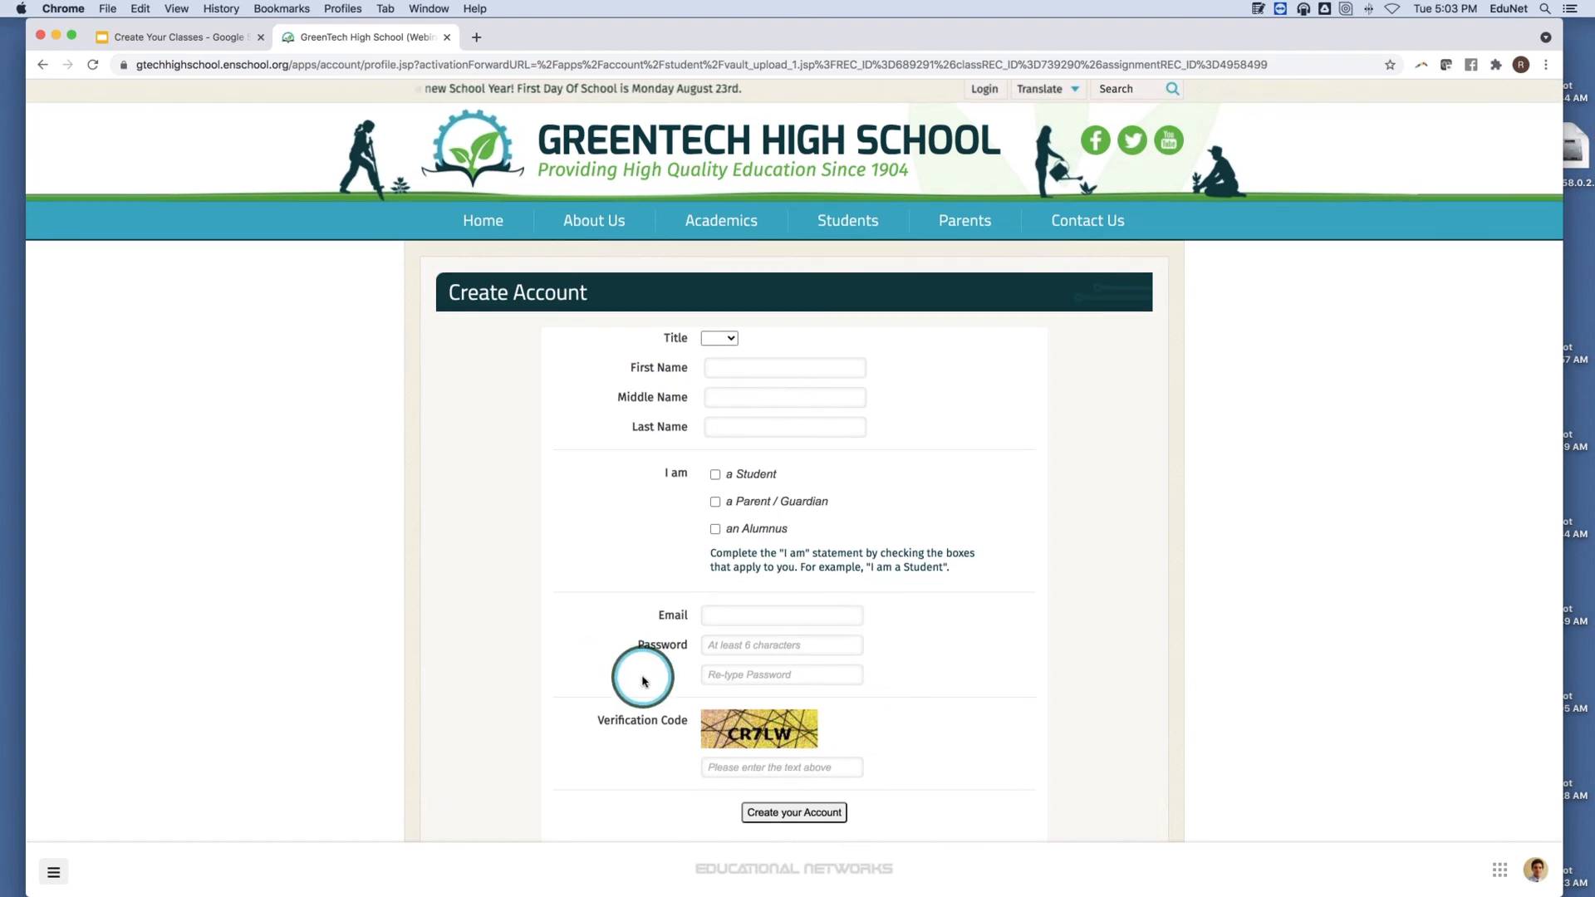
{"action": "scroll", "coordinate": [642, 678], "scroll_direction": "down", "scroll_amount": 4}
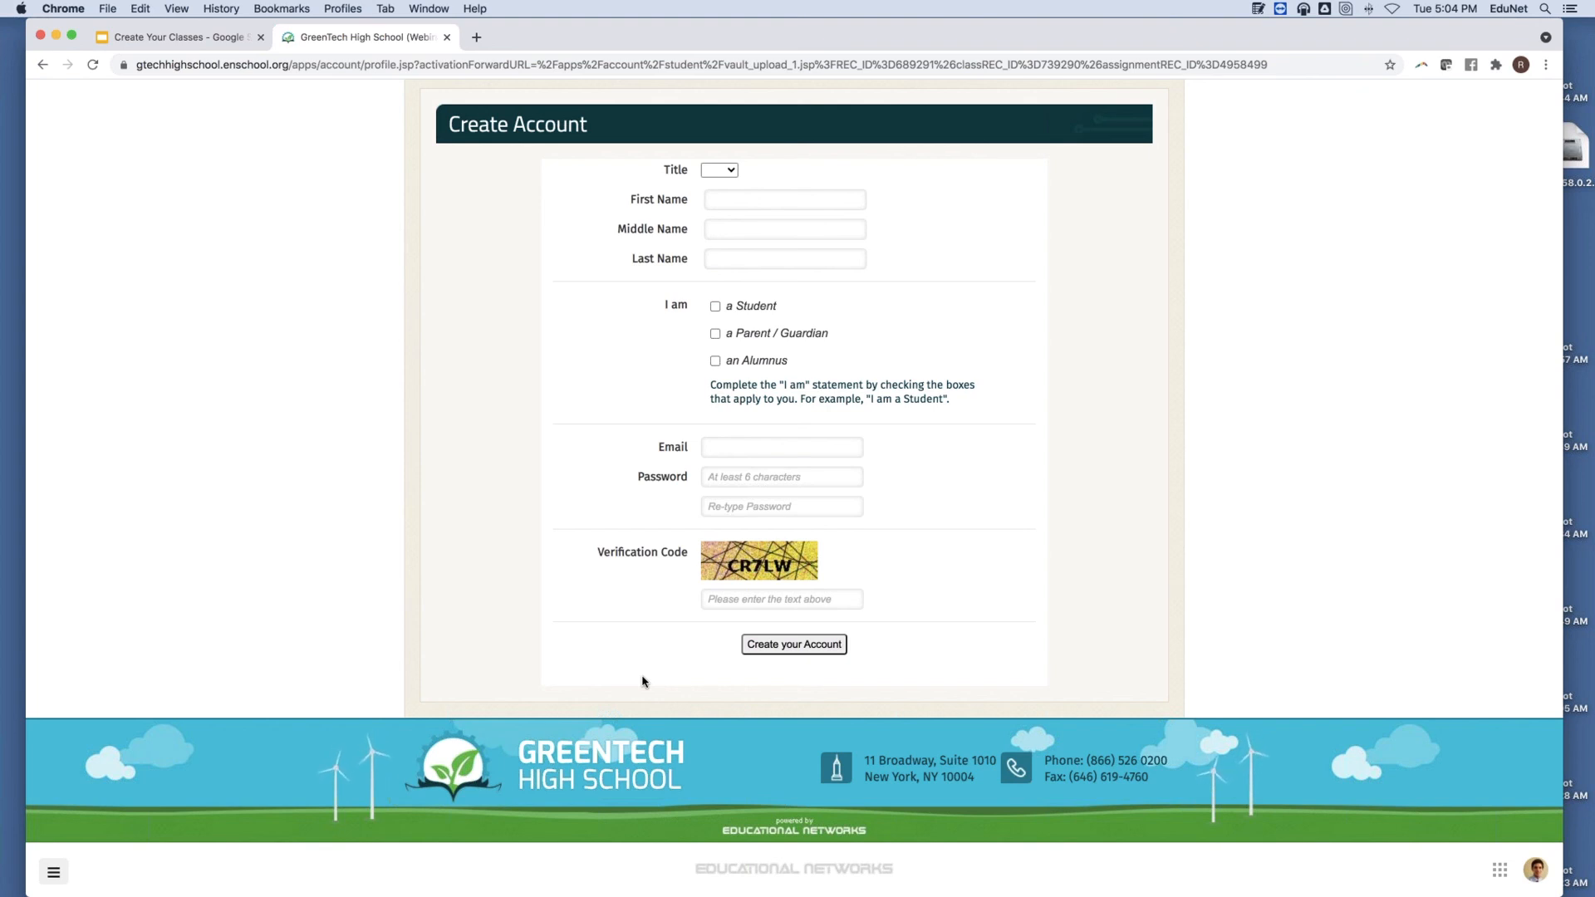
{"action": "scroll", "coordinate": [642, 681], "scroll_direction": "up", "scroll_amount": 5}
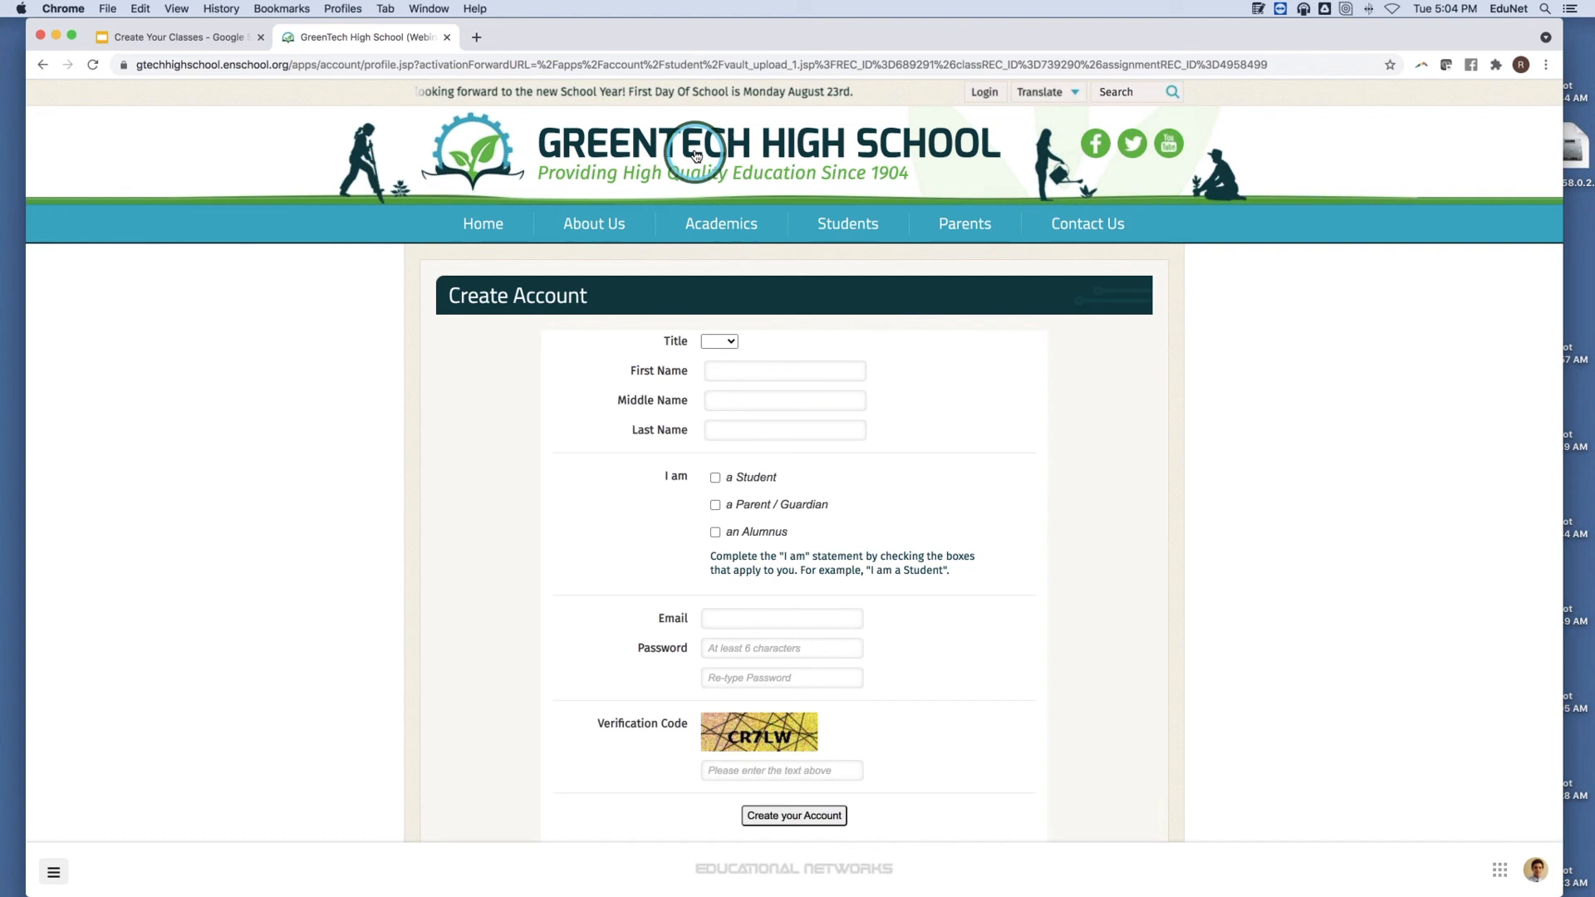
{"action": "left_click", "coordinate": [694, 148]}
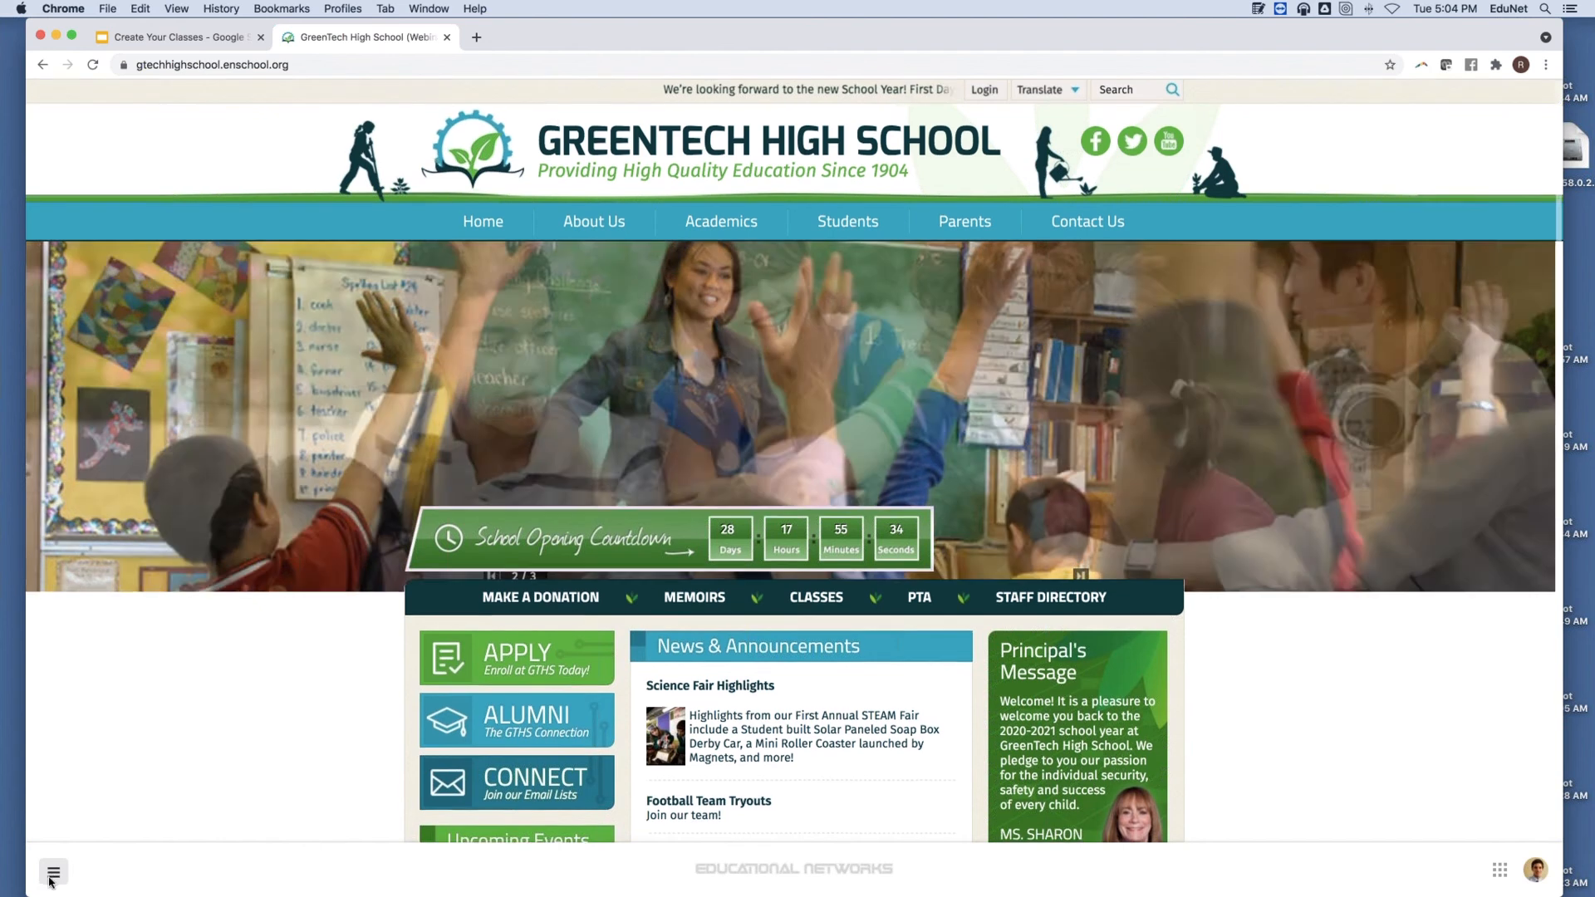
{"action": "right_click", "coordinate": [51, 880]}
{"action": "left_click", "coordinate": [290, 878]}
{"action": "left_click", "coordinate": [54, 874]}
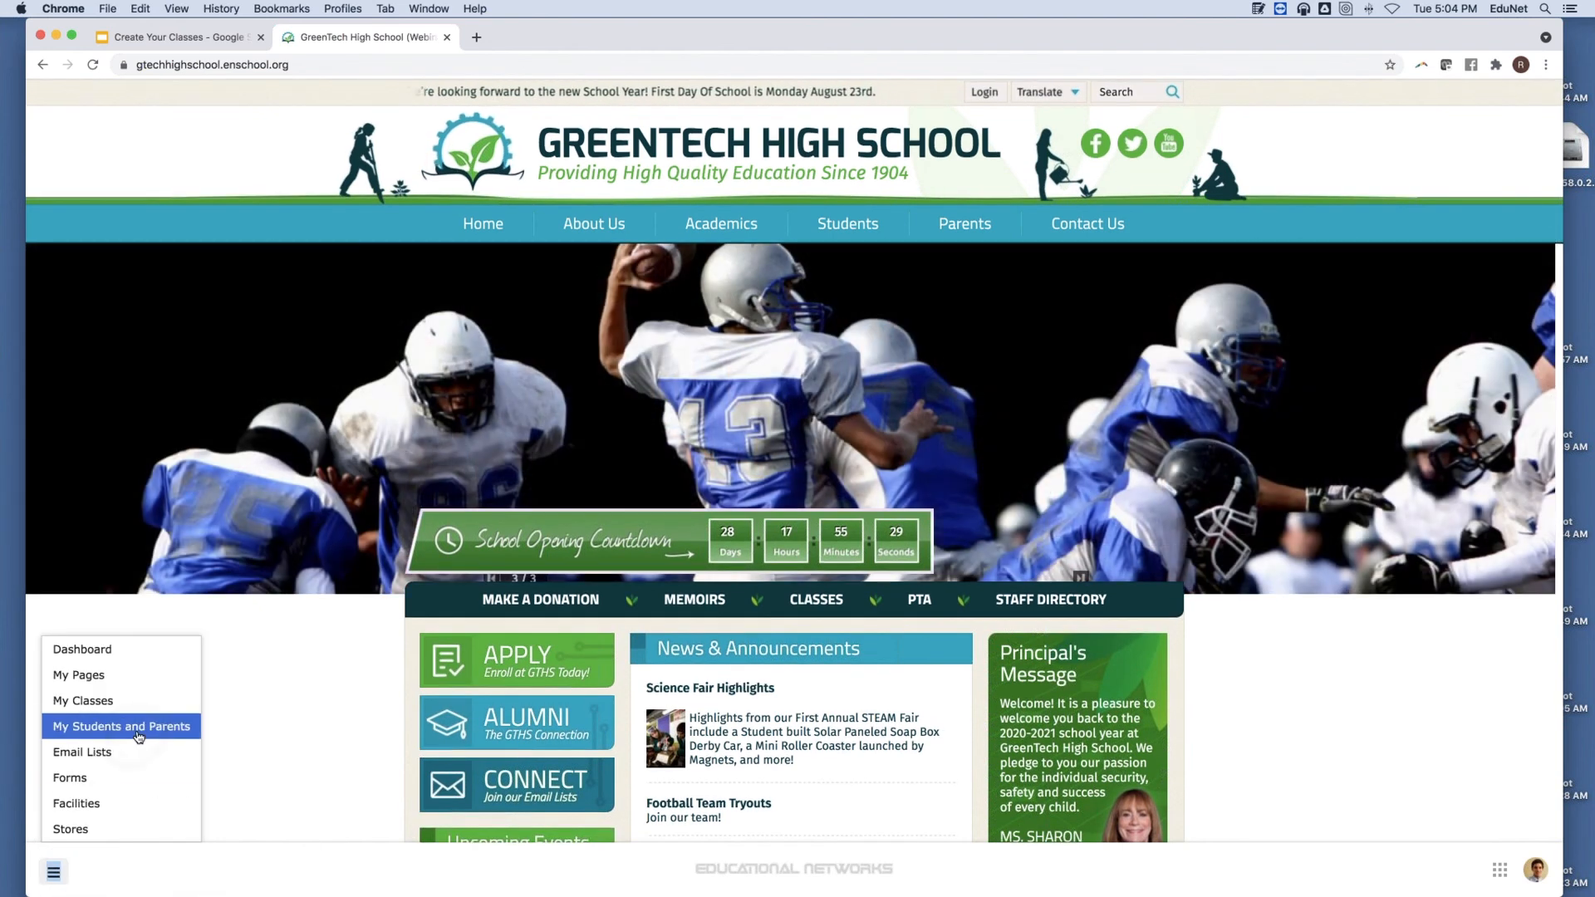
{"action": "left_click", "coordinate": [137, 729]}
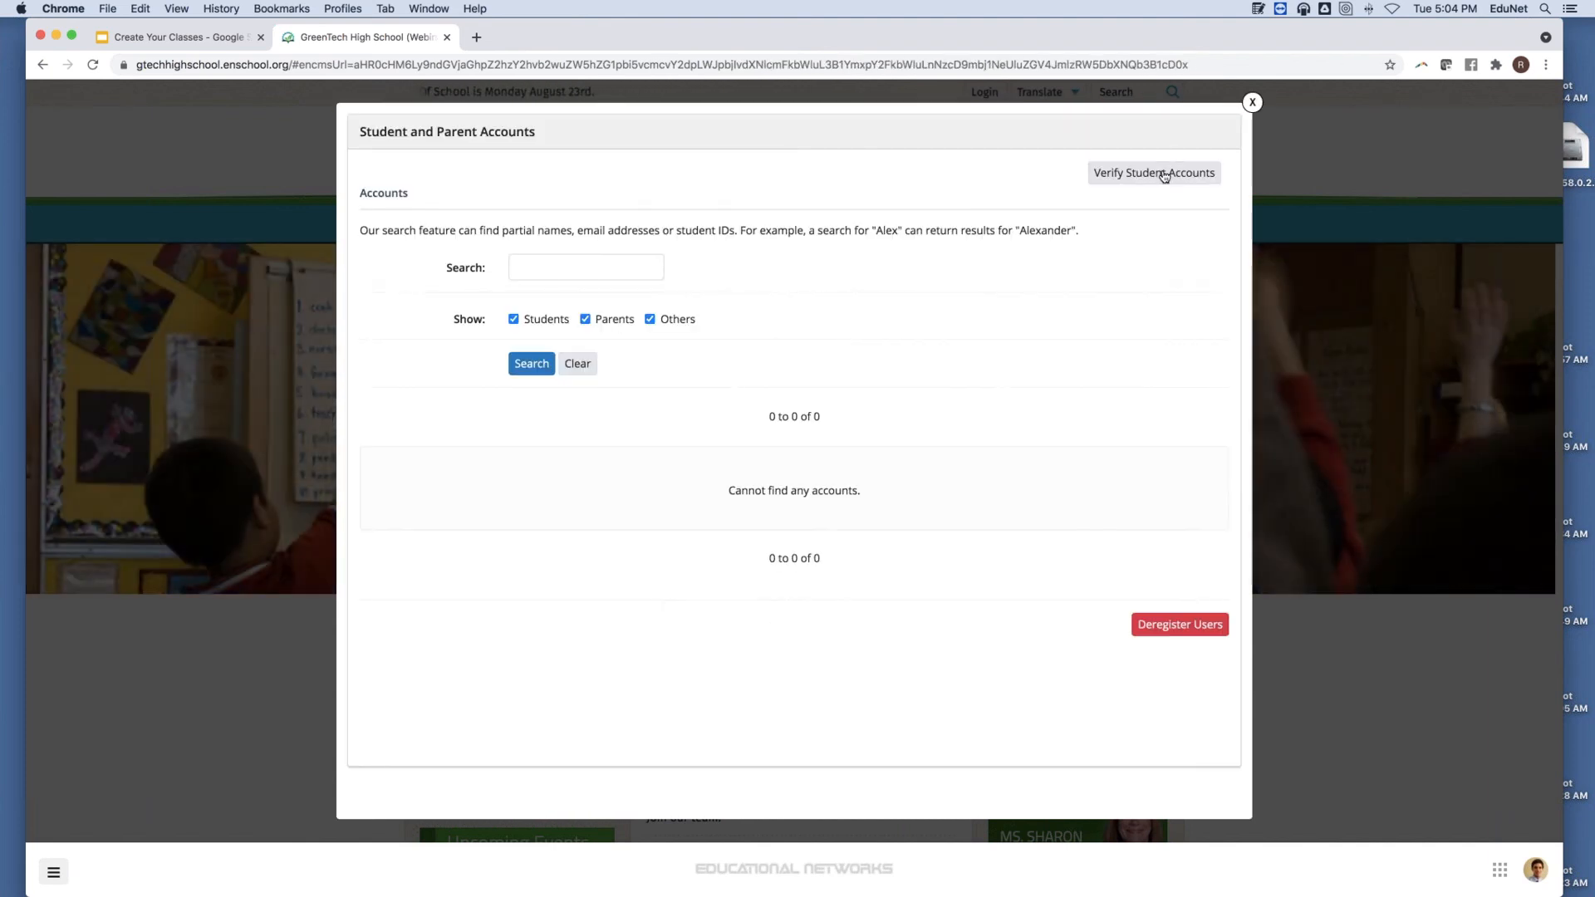
{"action": "left_click", "coordinate": [1164, 174]}
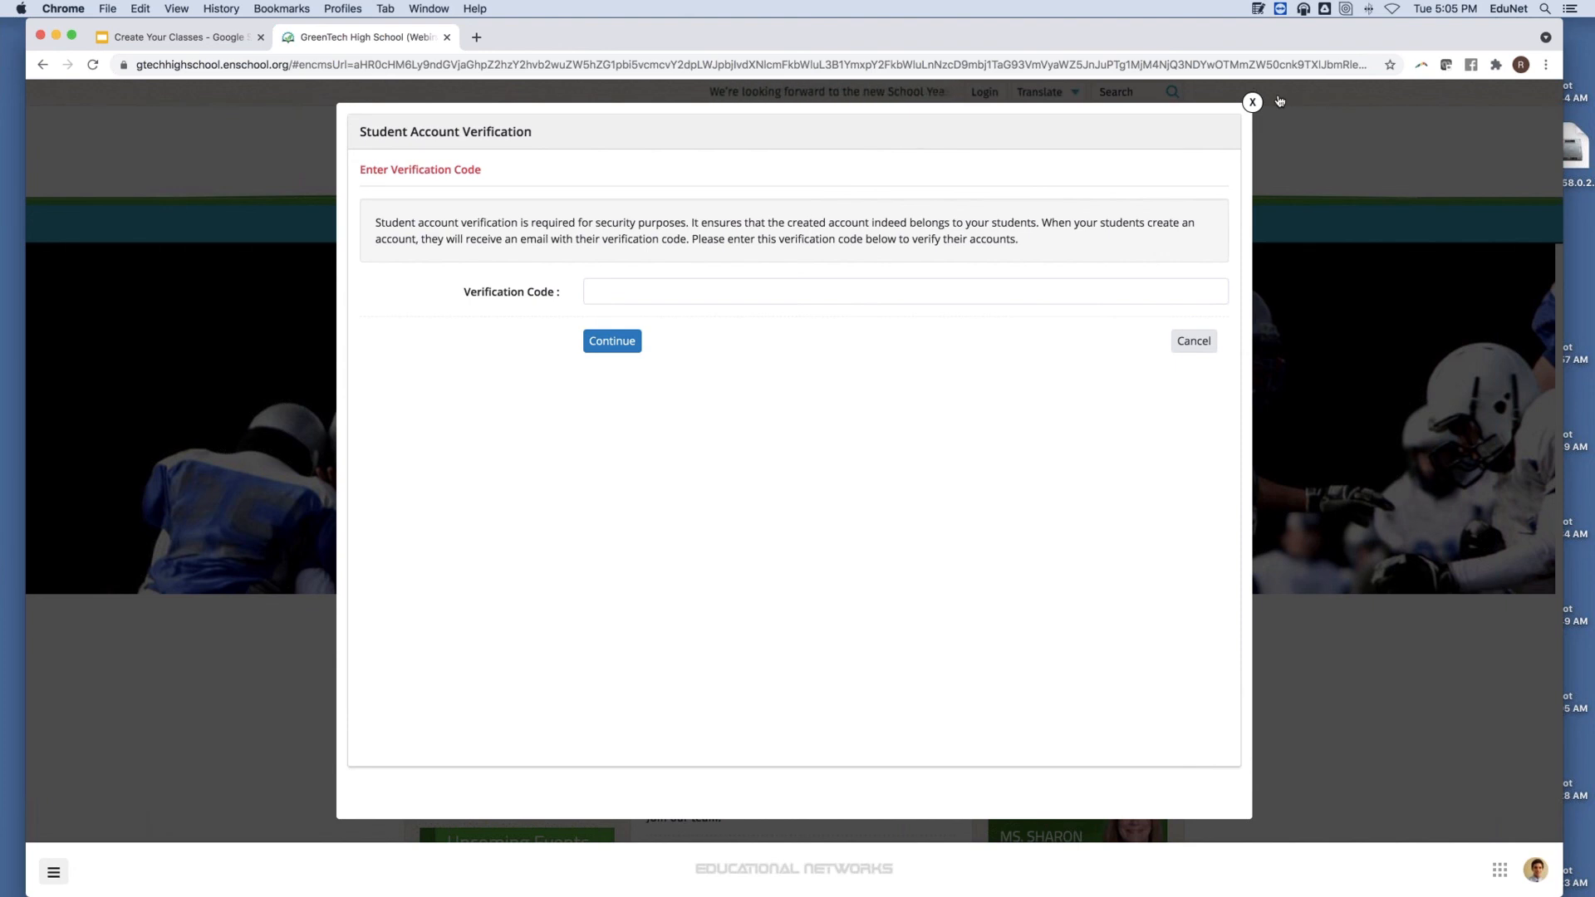
{"action": "left_click", "coordinate": [1252, 102]}
Enter an email and password in the site sign-in form, then open the new-account registration form.
{"action": "left_click", "coordinate": [985, 91]}
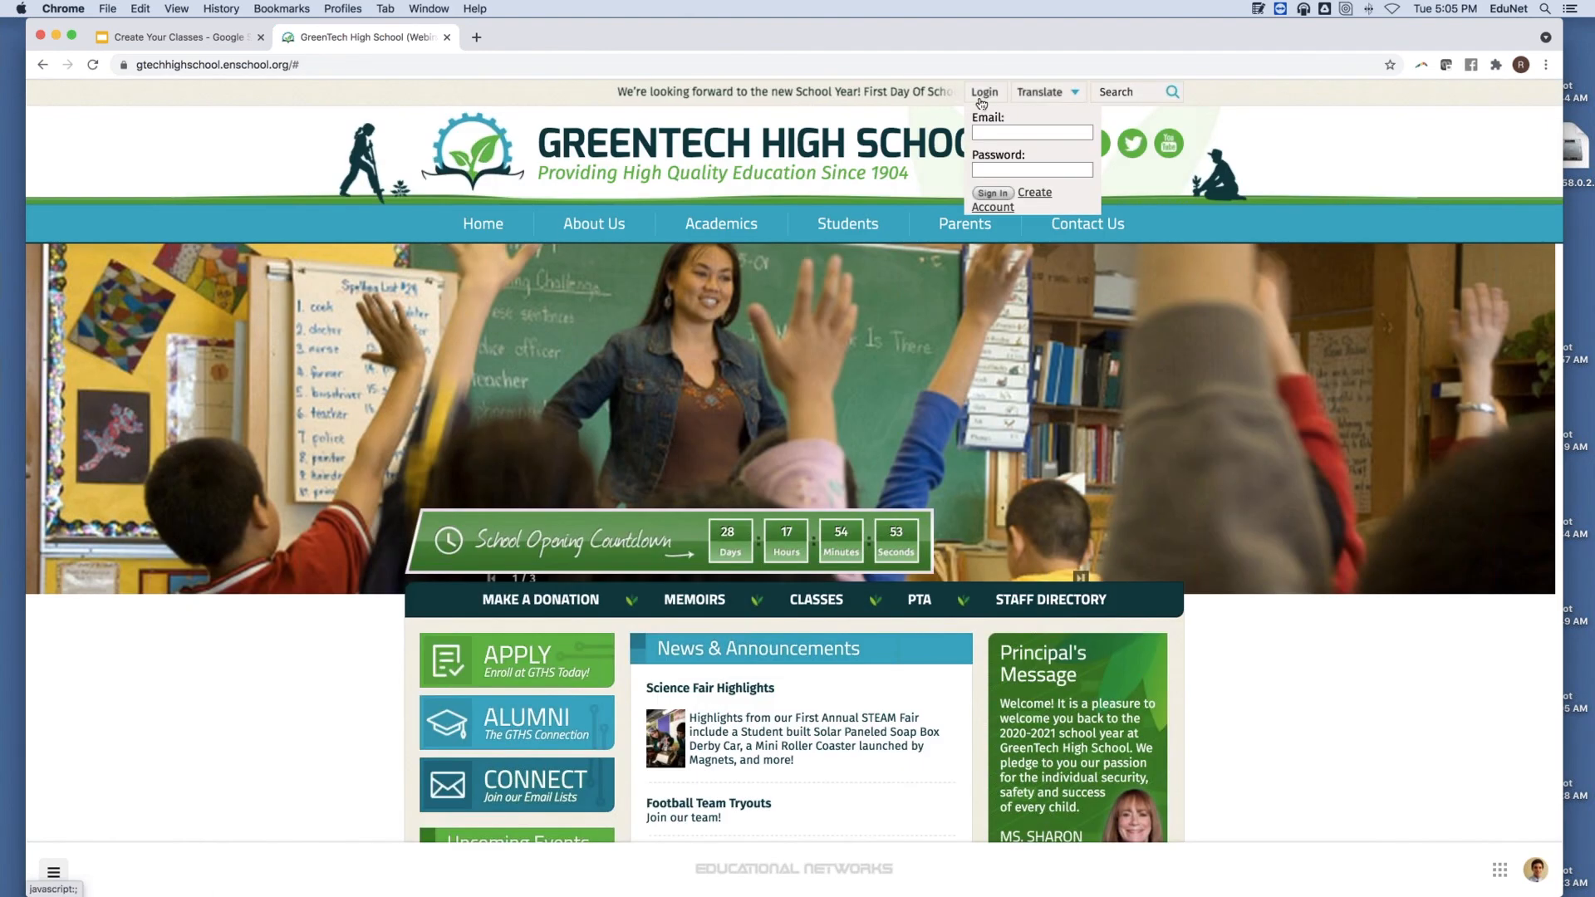
{"action": "left_click", "coordinate": [981, 131]}
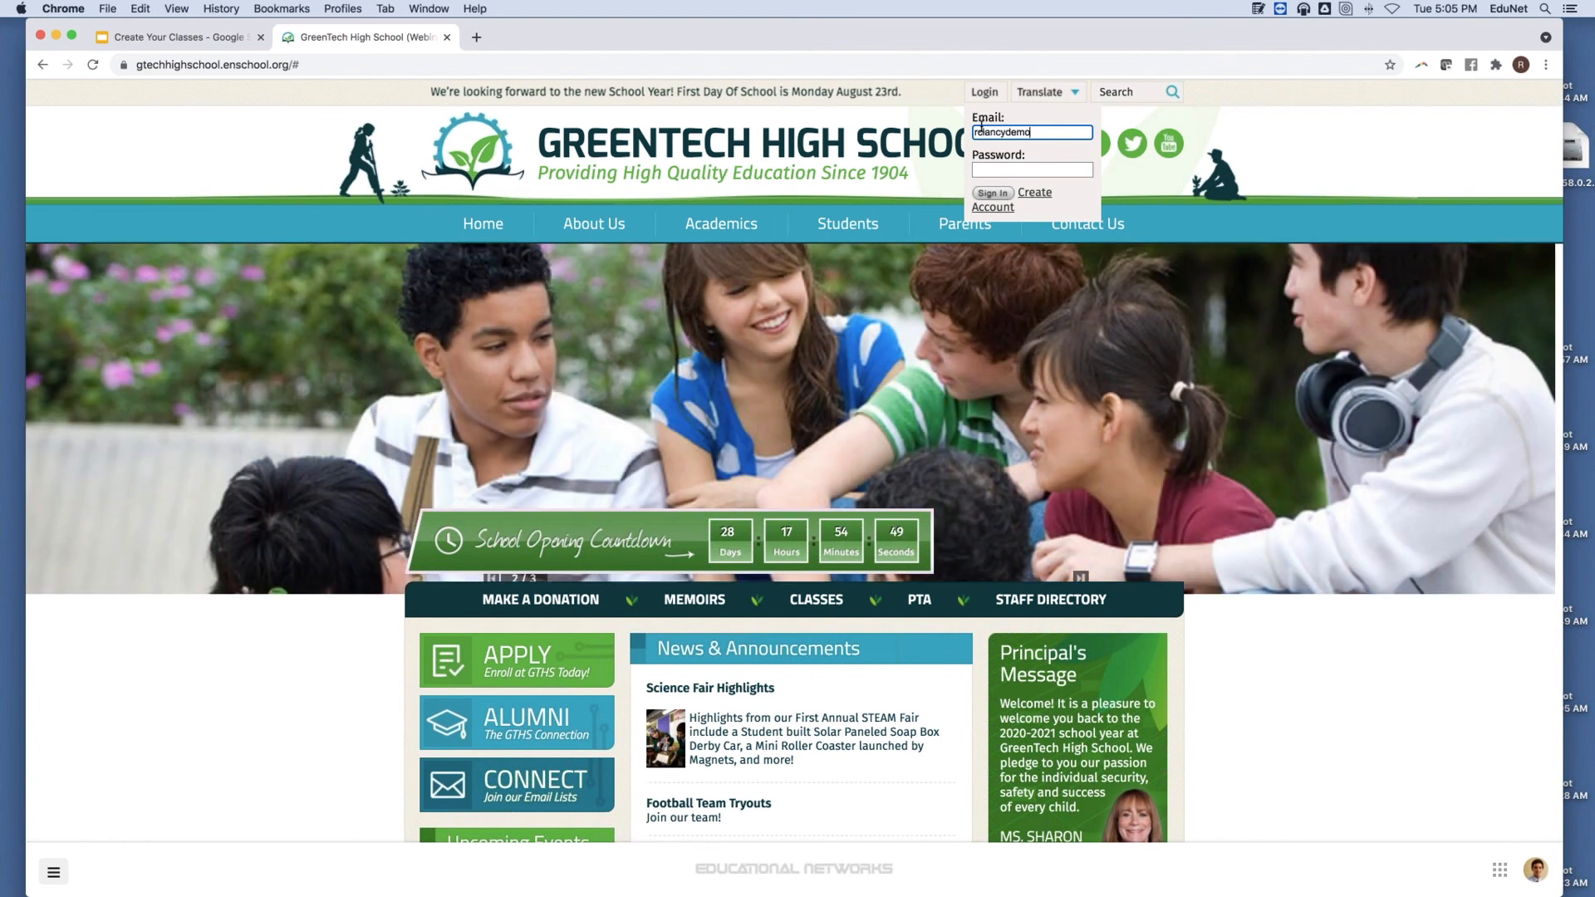
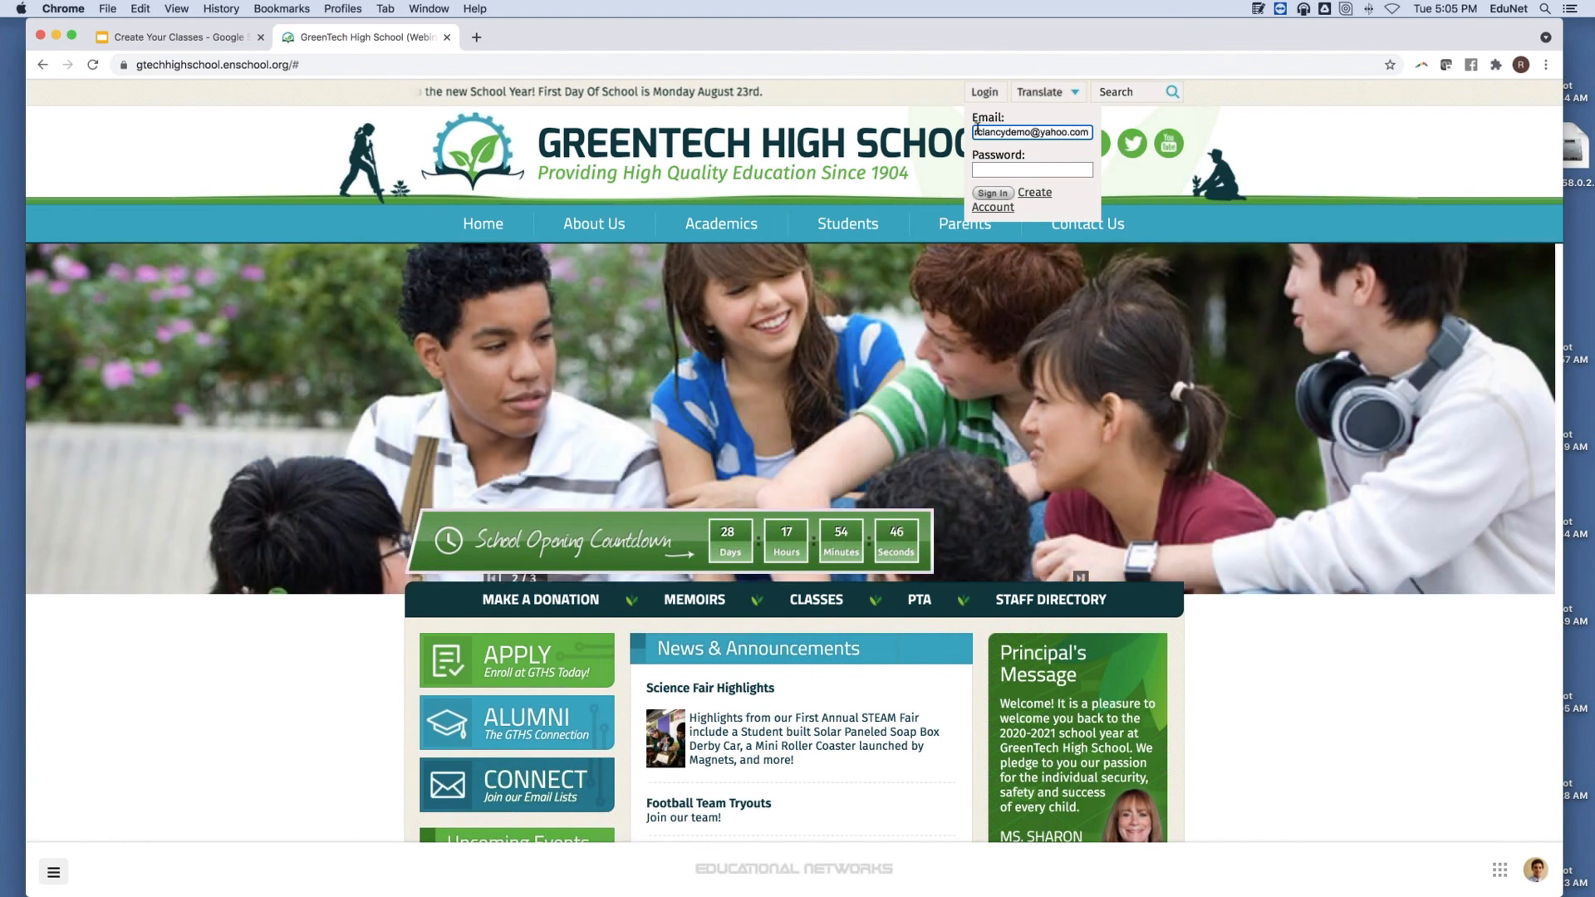
{"action": "scroll", "coordinate": [983, 158], "scroll_direction": "down", "scroll_amount": 1}
{"action": "key", "text": "Tab"}
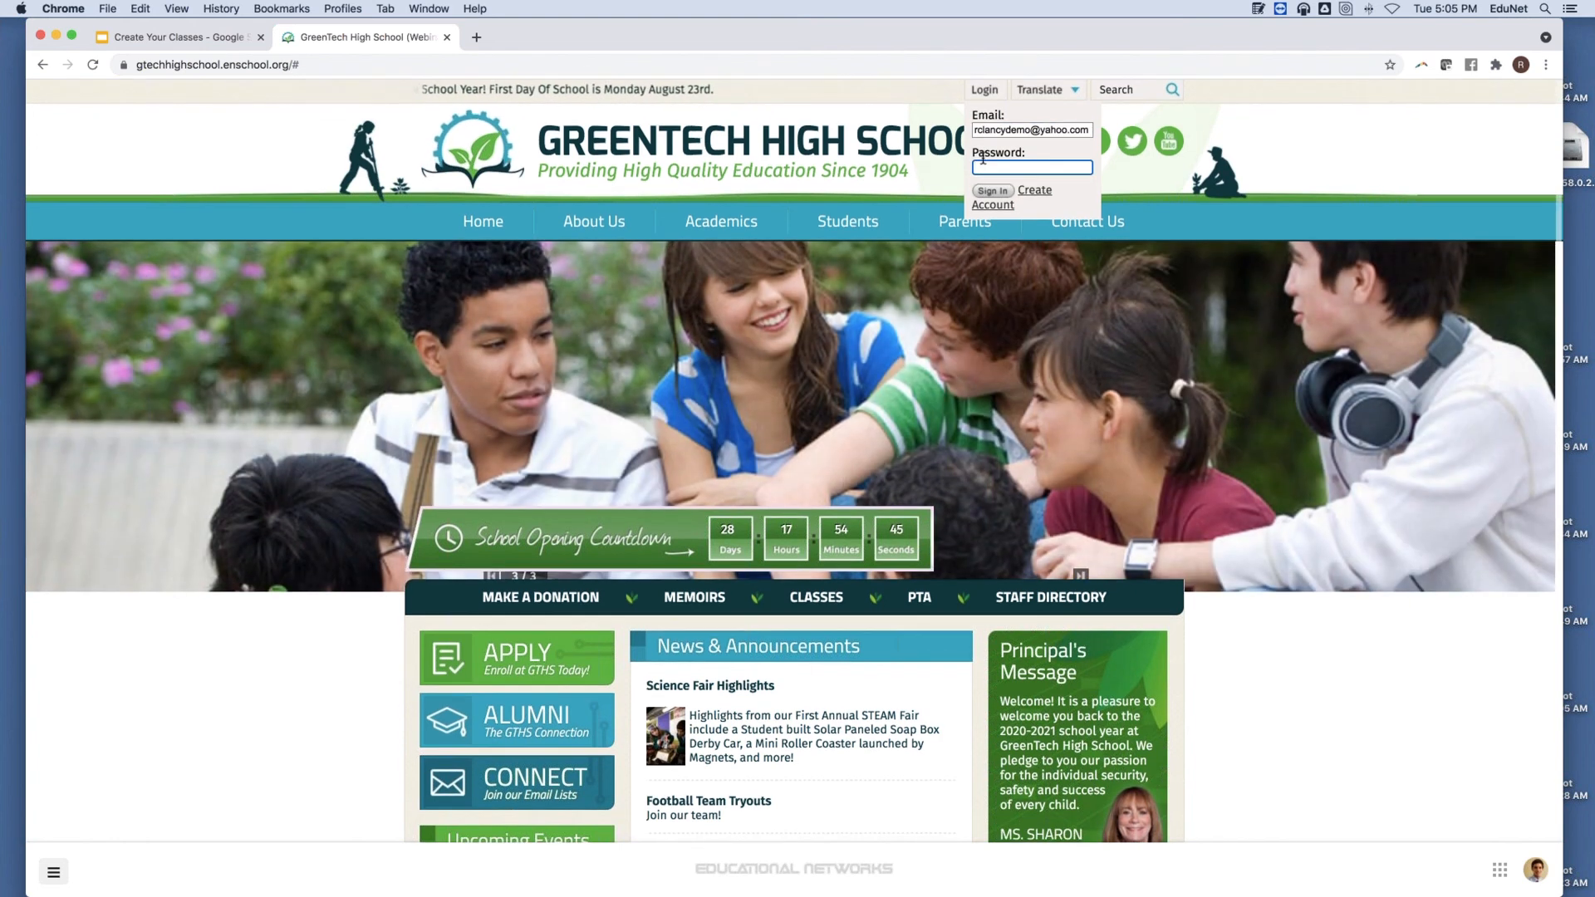
{"action": "type", "text": "••"}
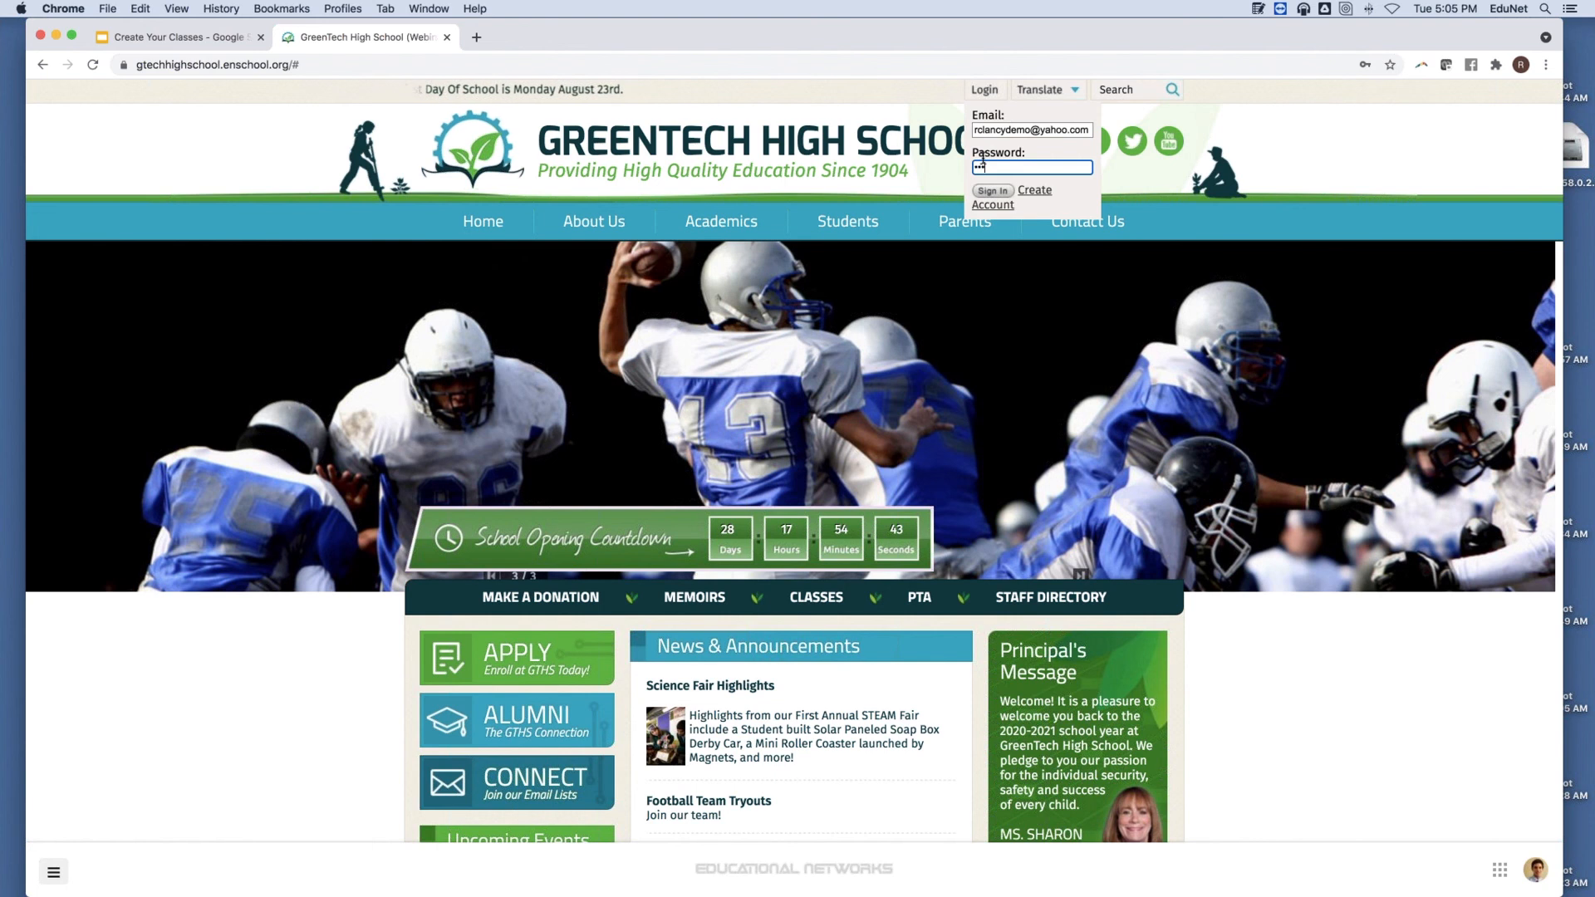
{"action": "left_click", "coordinate": [994, 201]}
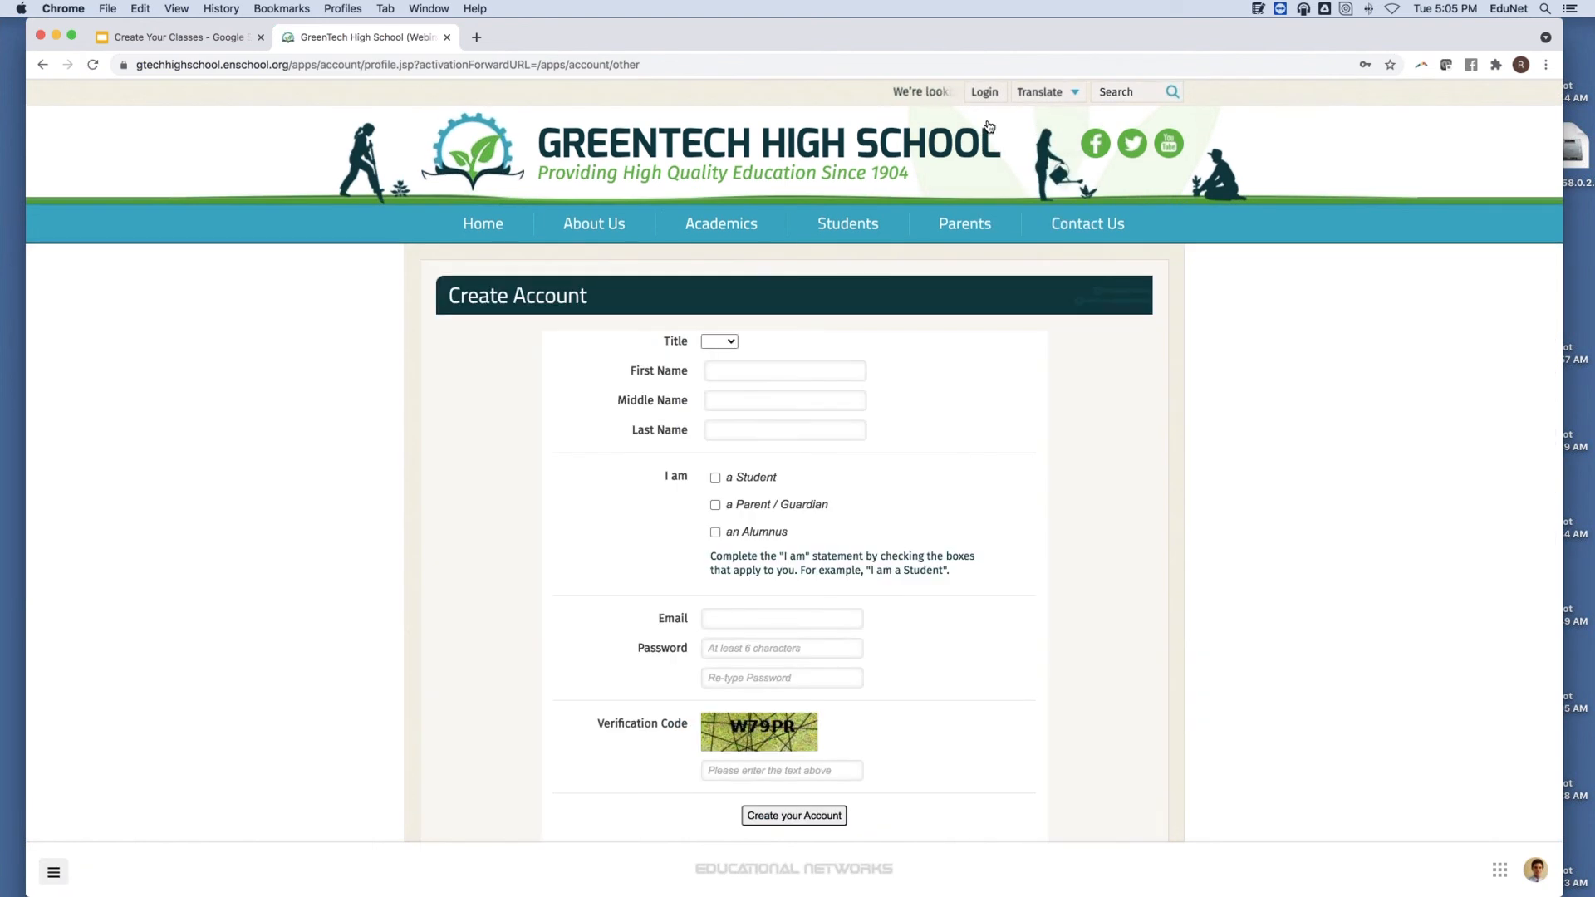
Sign in with the student demo account's email and password and dismiss Chrome's save-password offer.
{"action": "mouse_move", "coordinate": [984, 93]}
{"action": "left_click", "coordinate": [980, 132]}
{"action": "left_click", "coordinate": [989, 175]}
{"action": "type", "text": "•••"}
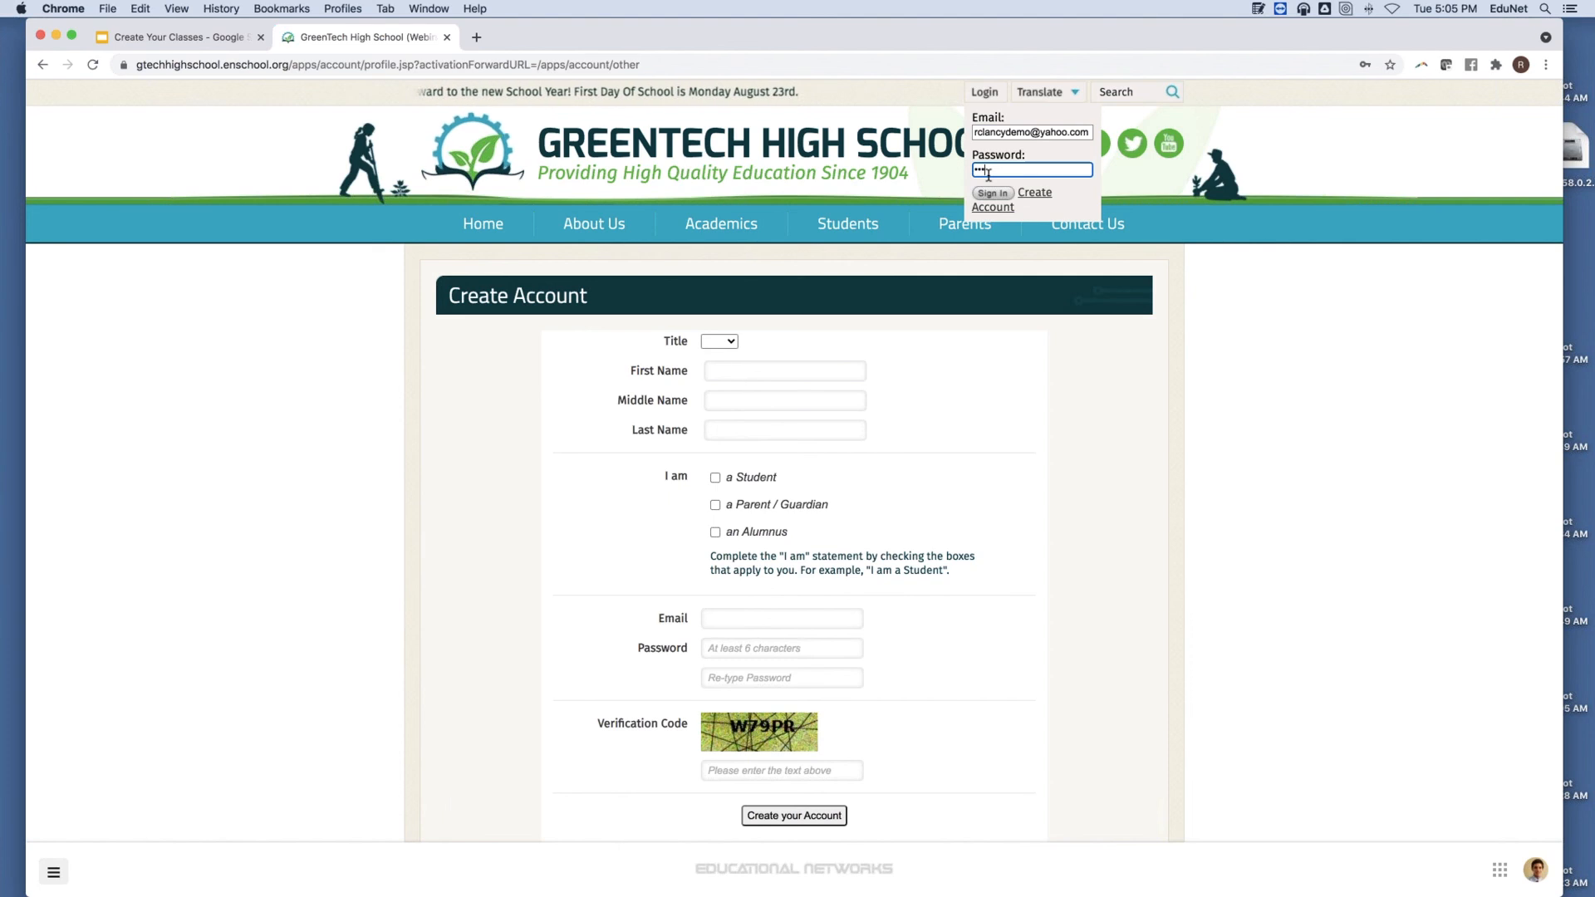
{"action": "type", "text": "•••"}
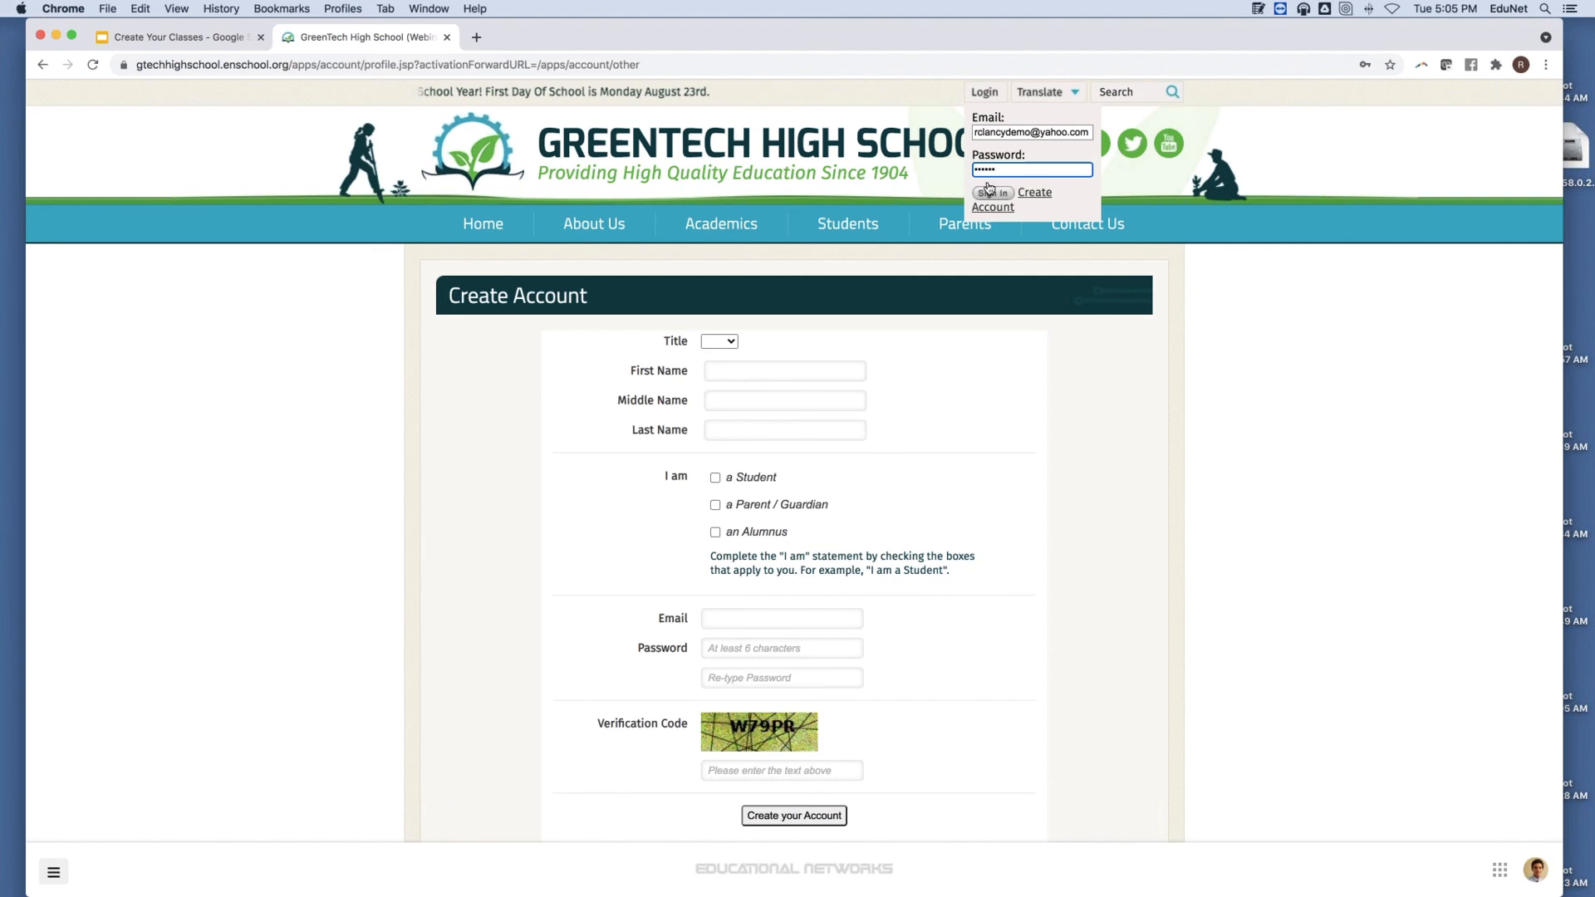
{"action": "left_click", "coordinate": [990, 192]}
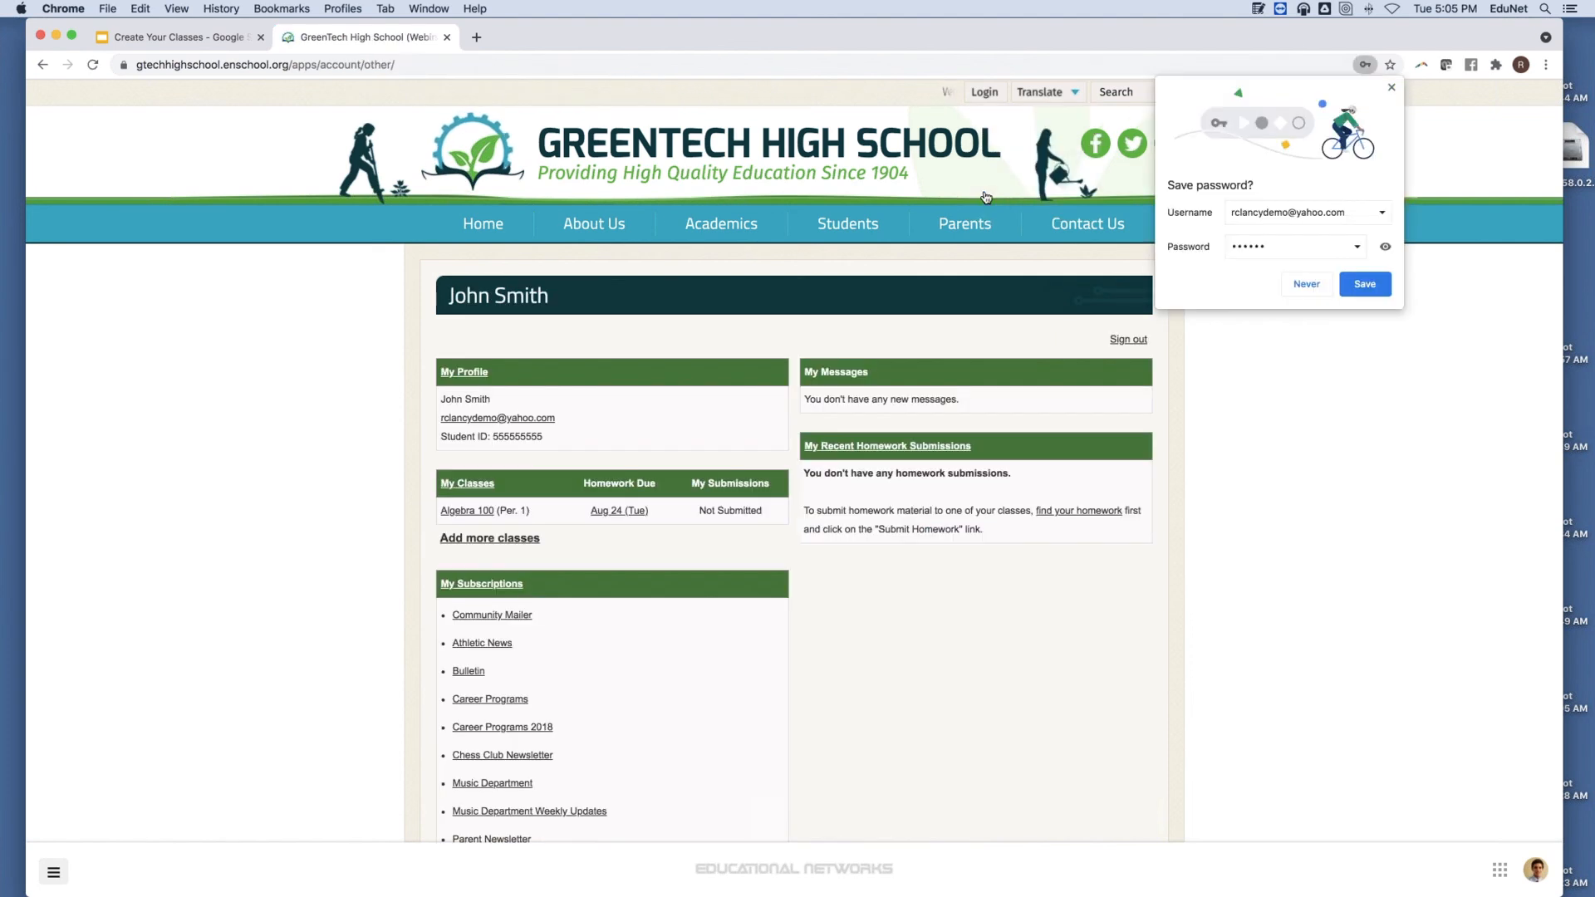
{"action": "left_click", "coordinate": [1390, 86]}
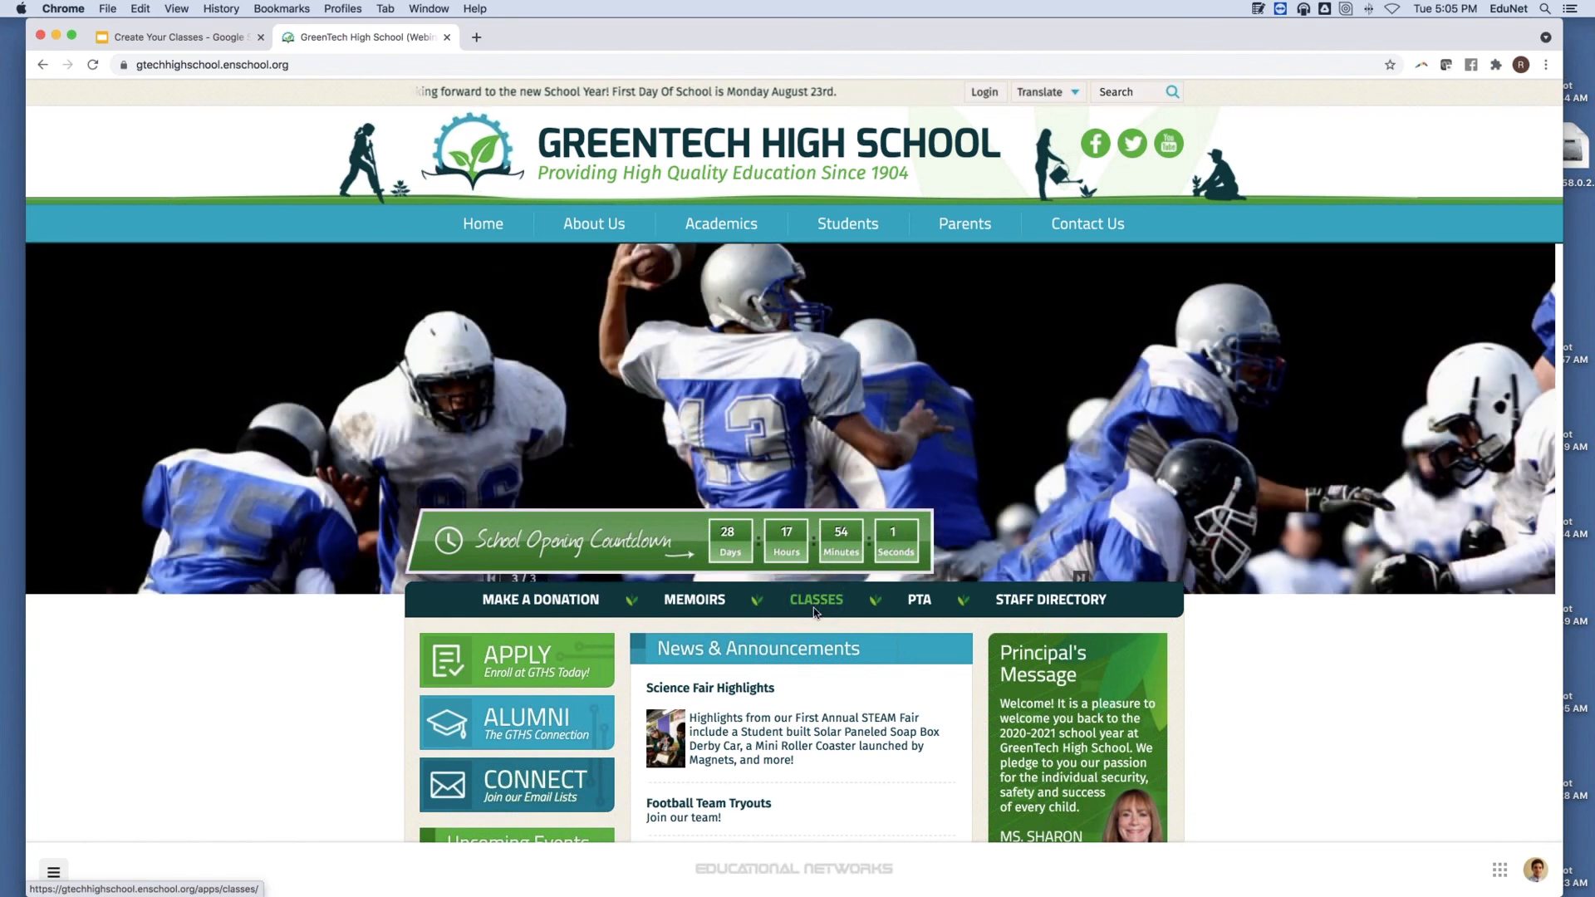
Go through the Staff Directory to the teacher's Per. 7 Marine Biology 100 page and add it to My Classes.
{"action": "left_click", "coordinate": [1006, 611]}
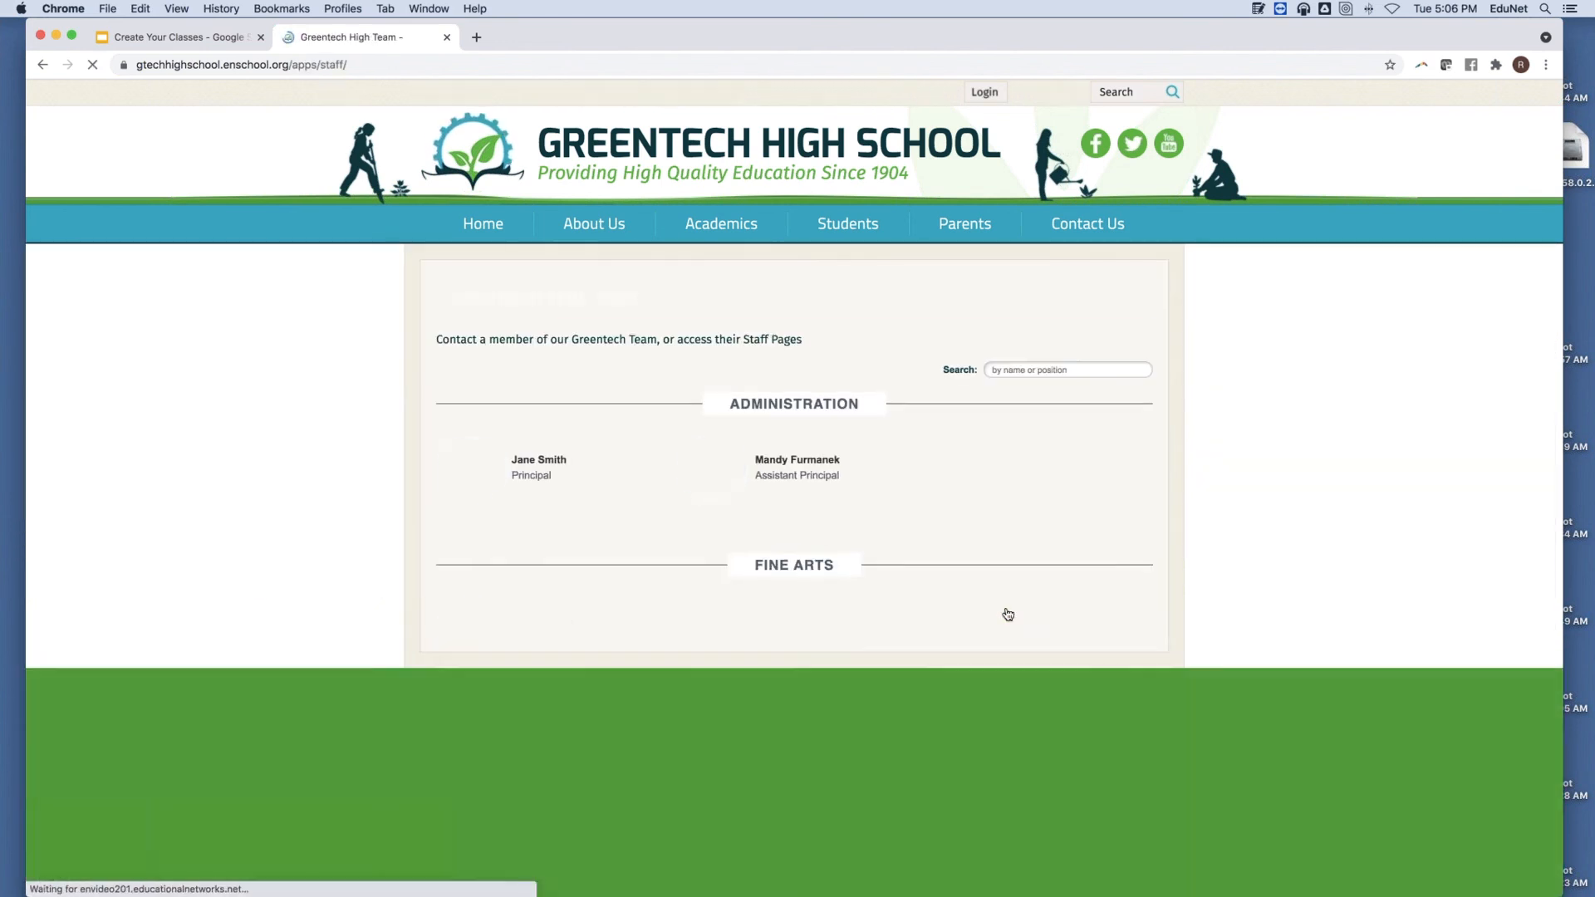
{"action": "scroll", "coordinate": [1059, 638], "scroll_direction": "down", "scroll_amount": 2}
{"action": "scroll", "coordinate": [1059, 640], "scroll_direction": "down", "scroll_amount": 3}
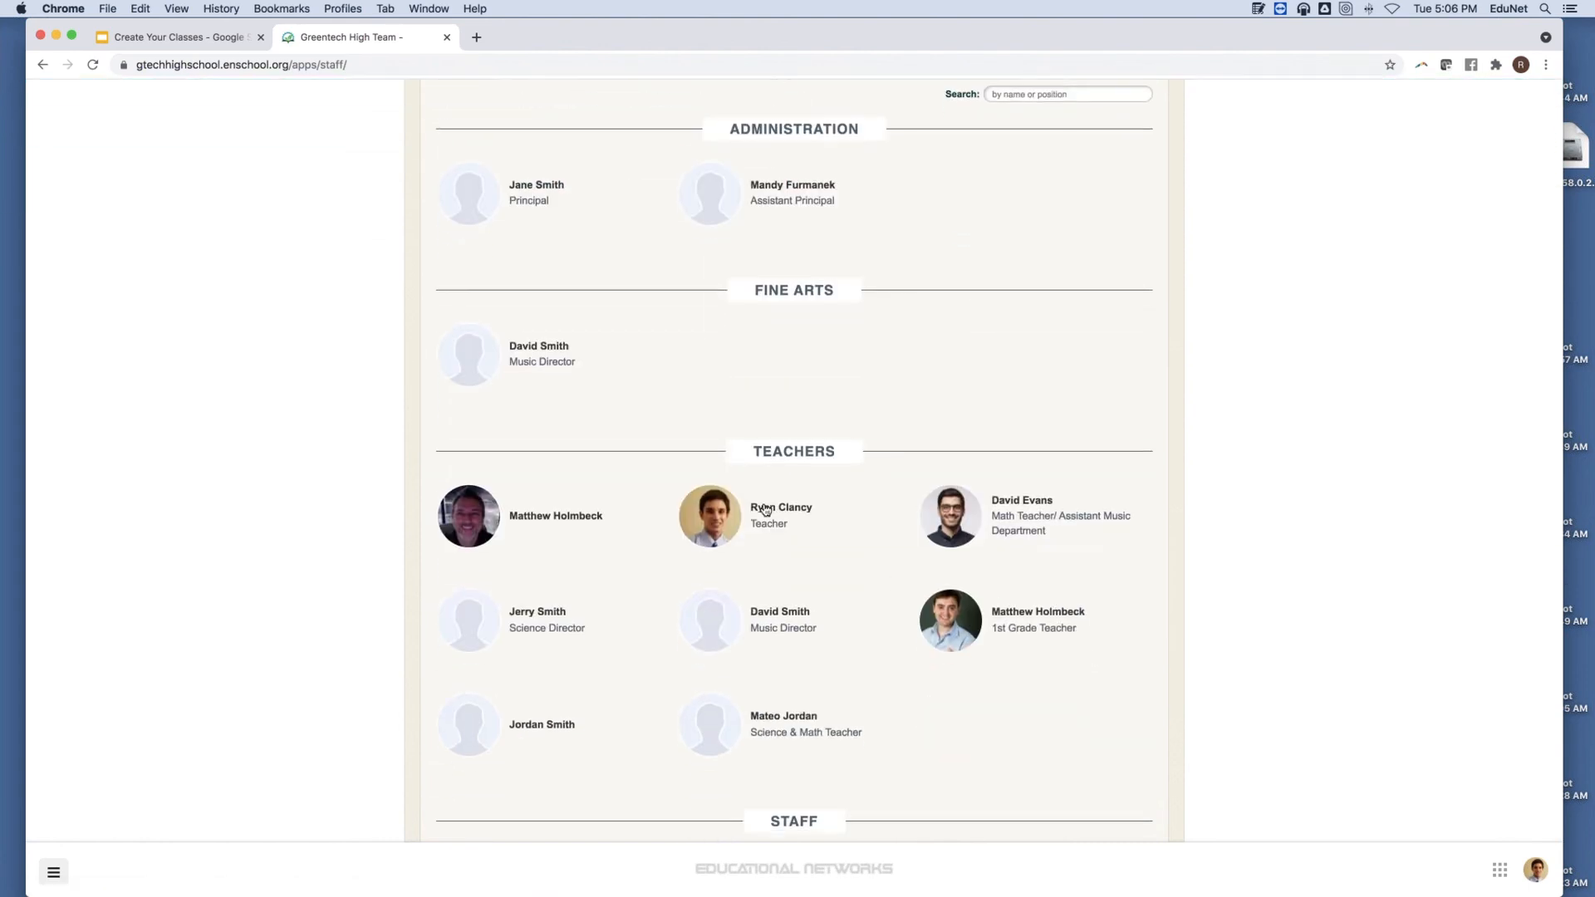
{"action": "left_click", "coordinate": [678, 500]}
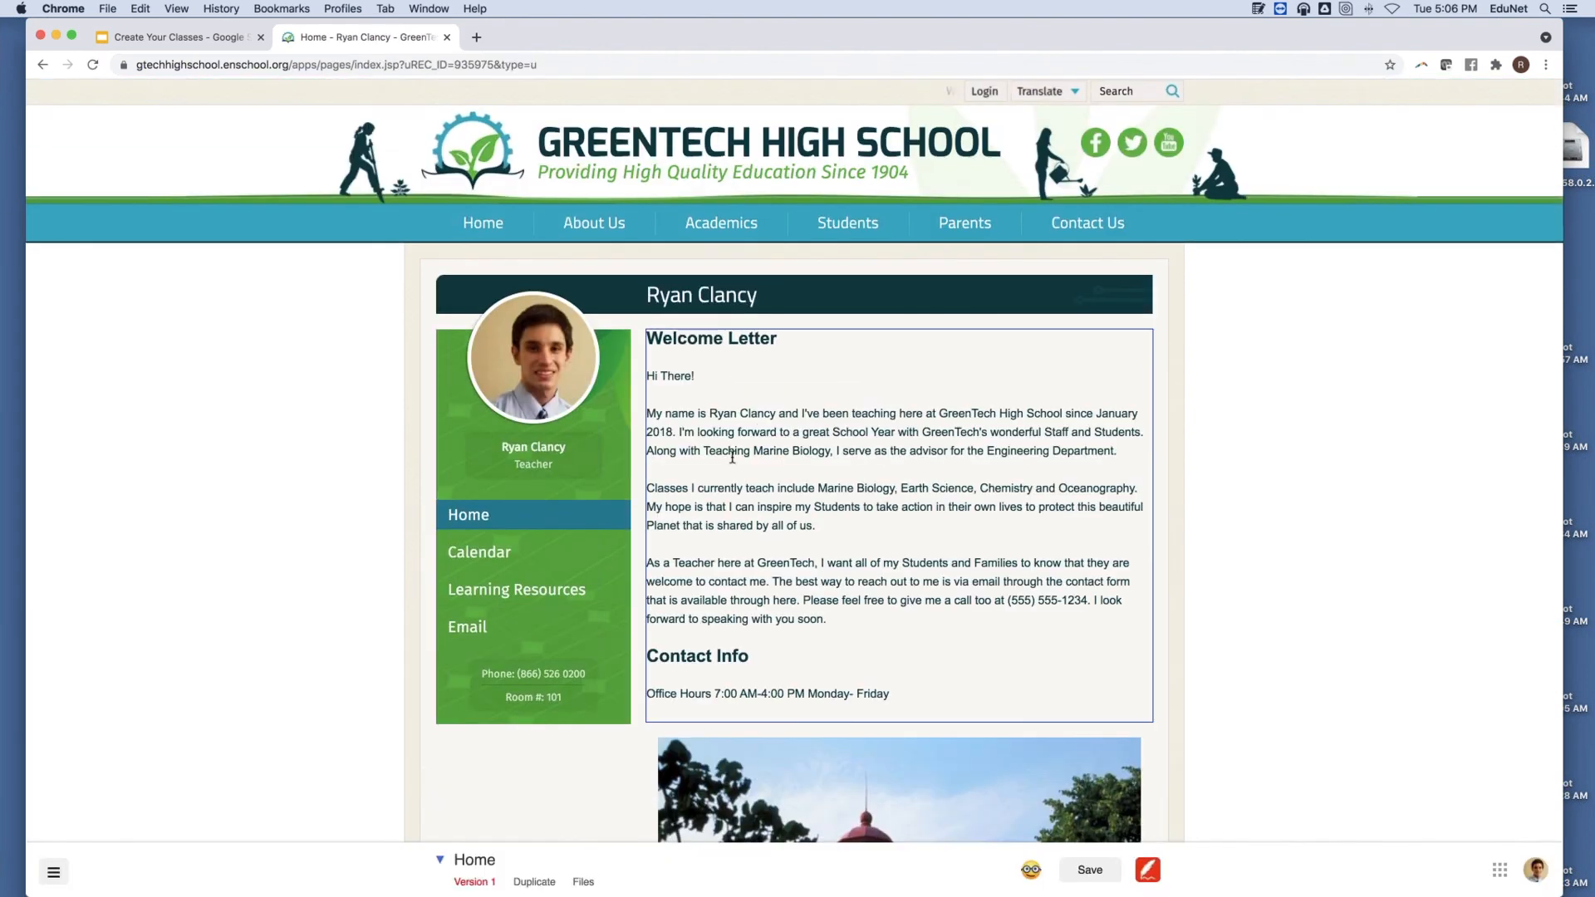
{"action": "scroll", "coordinate": [760, 430], "scroll_direction": "down", "scroll_amount": 5}
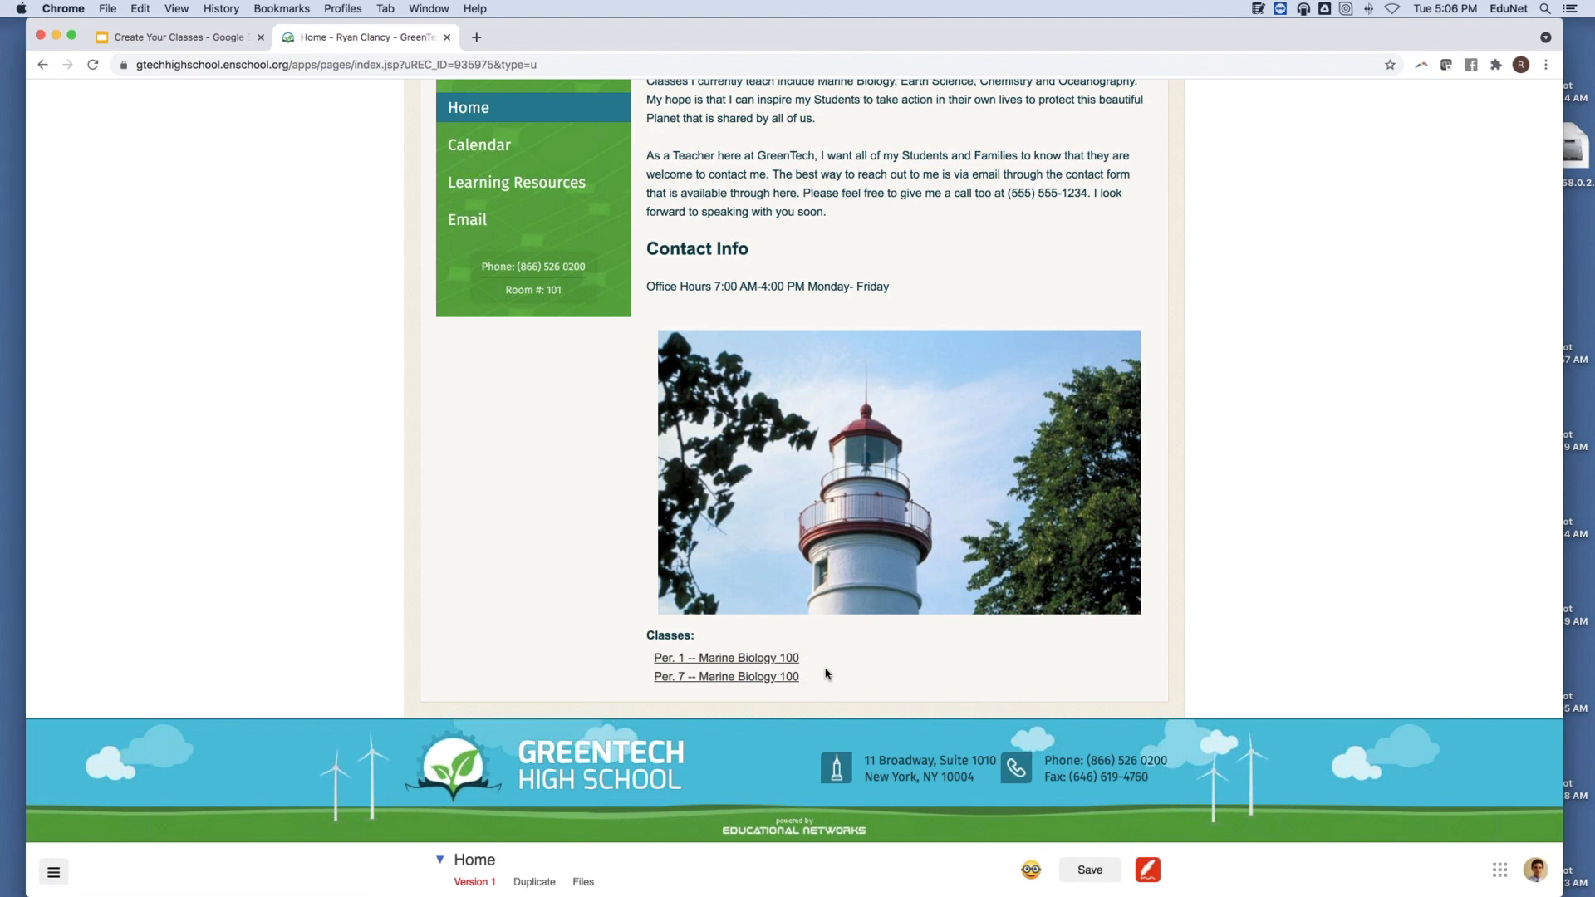
{"action": "left_click", "coordinate": [691, 678]}
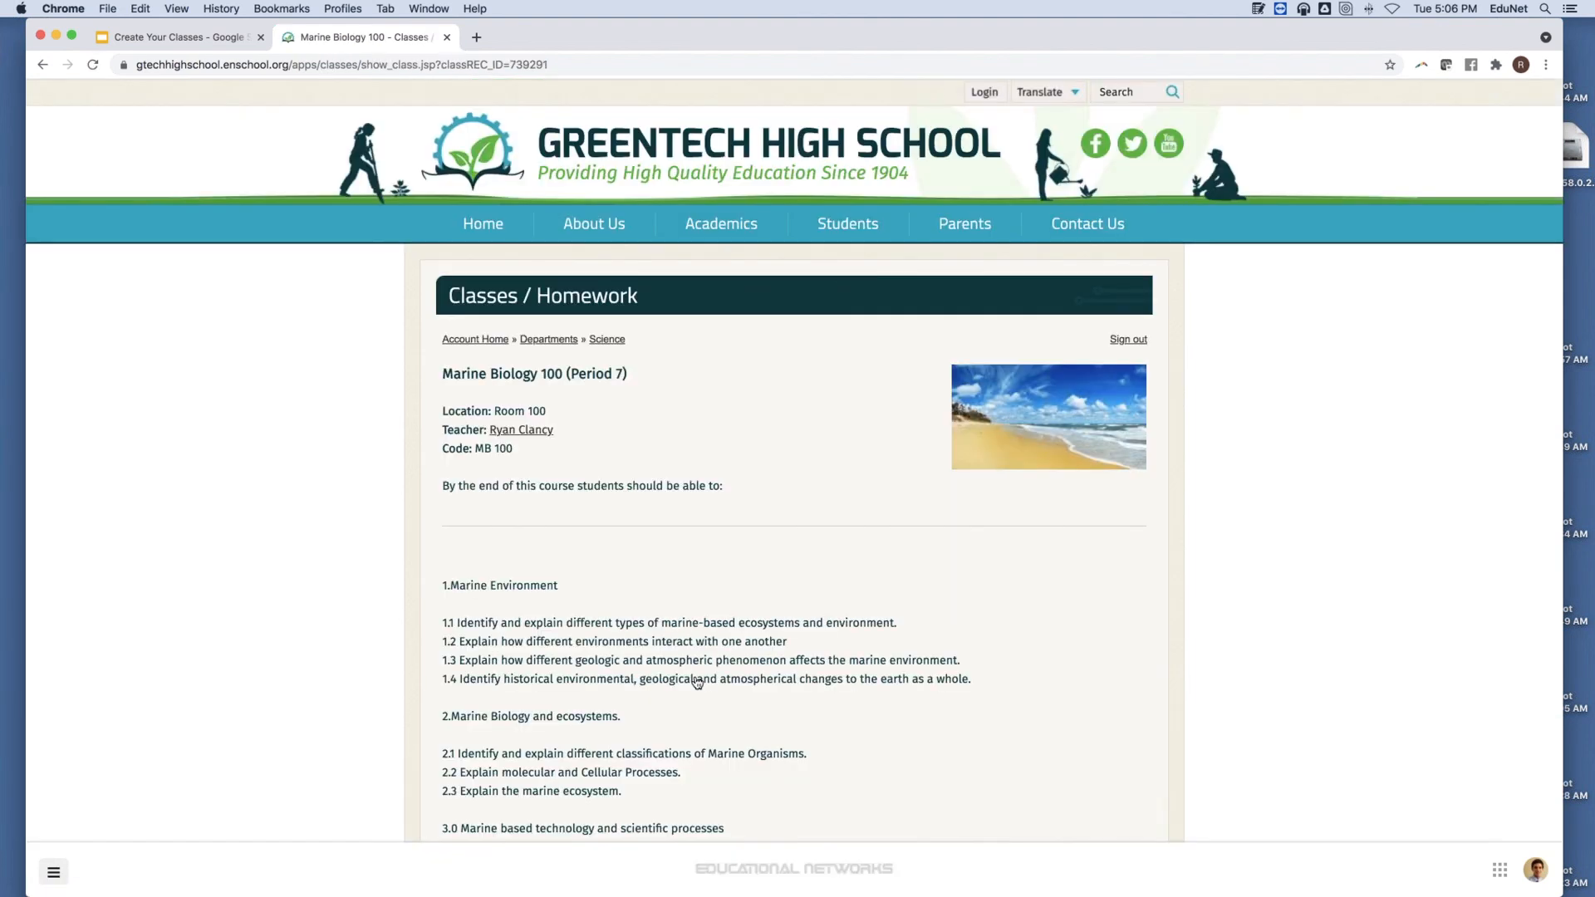
{"action": "scroll", "coordinate": [753, 464], "scroll_direction": "down", "scroll_amount": 5}
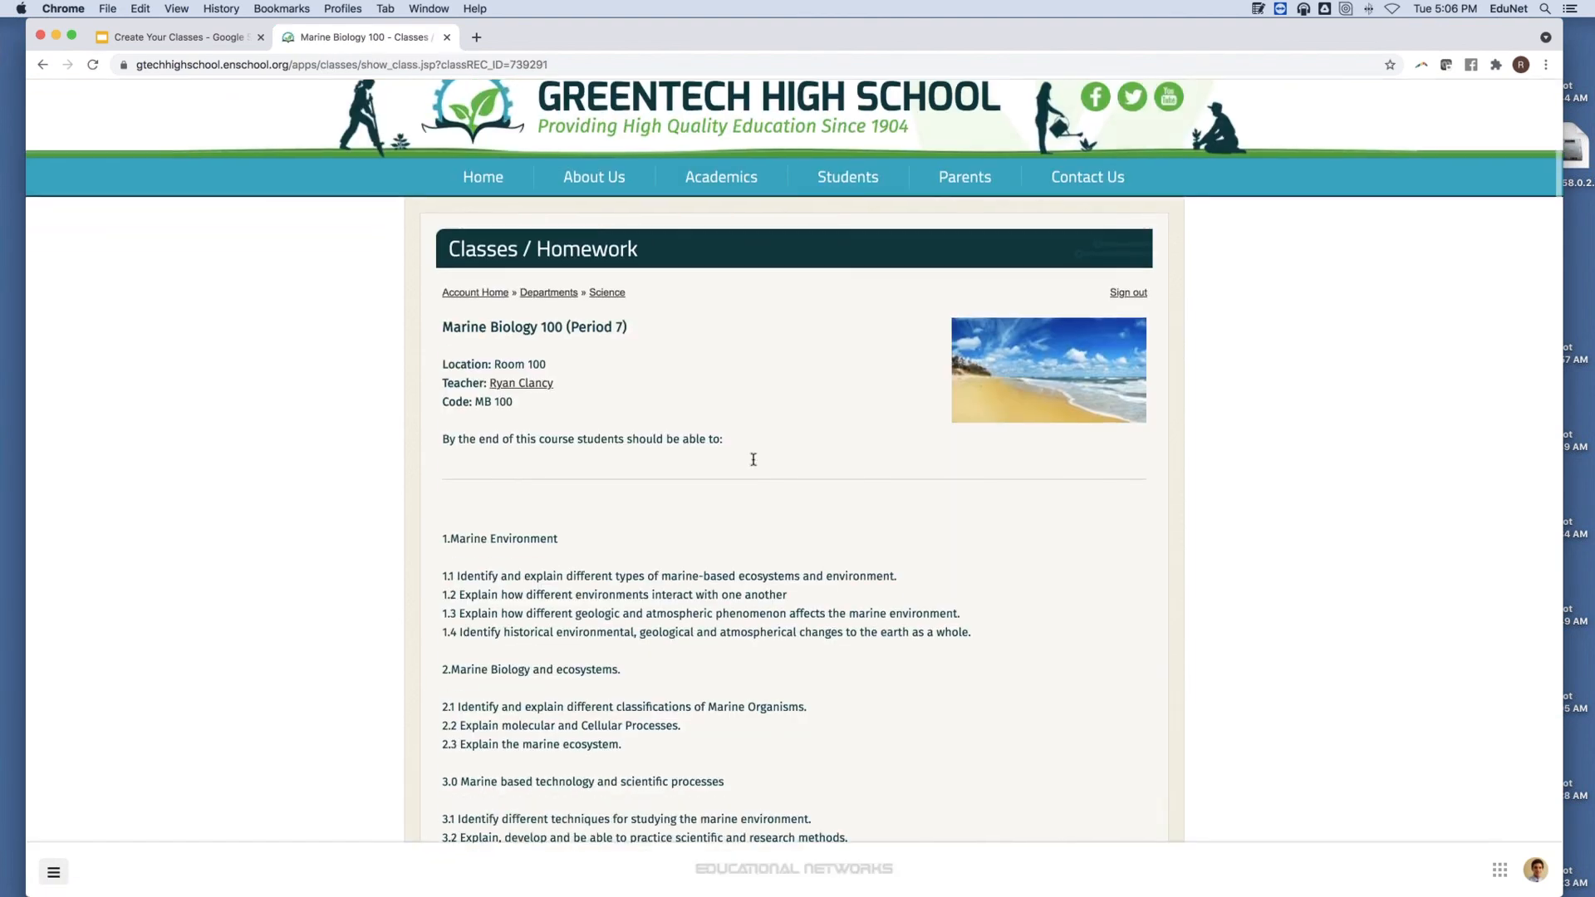
{"action": "scroll", "coordinate": [753, 464], "scroll_direction": "down", "scroll_amount": 2}
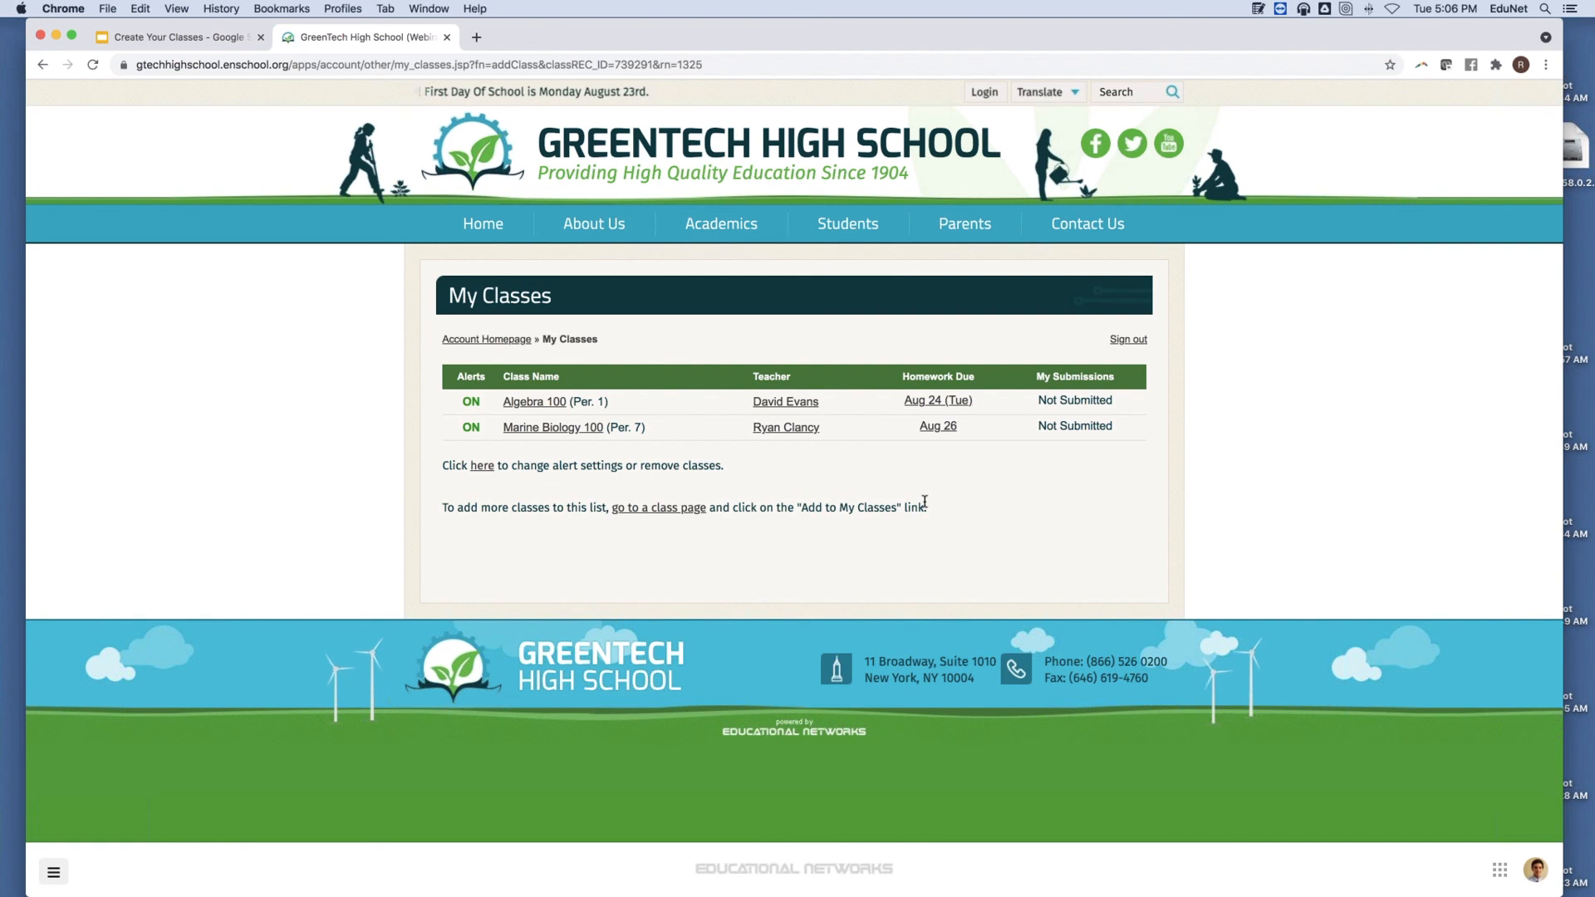
Open the Algebra 100 homework due Aug 24 (Tue) and go to its Submit Homework page.
{"action": "left_click", "coordinate": [933, 411]}
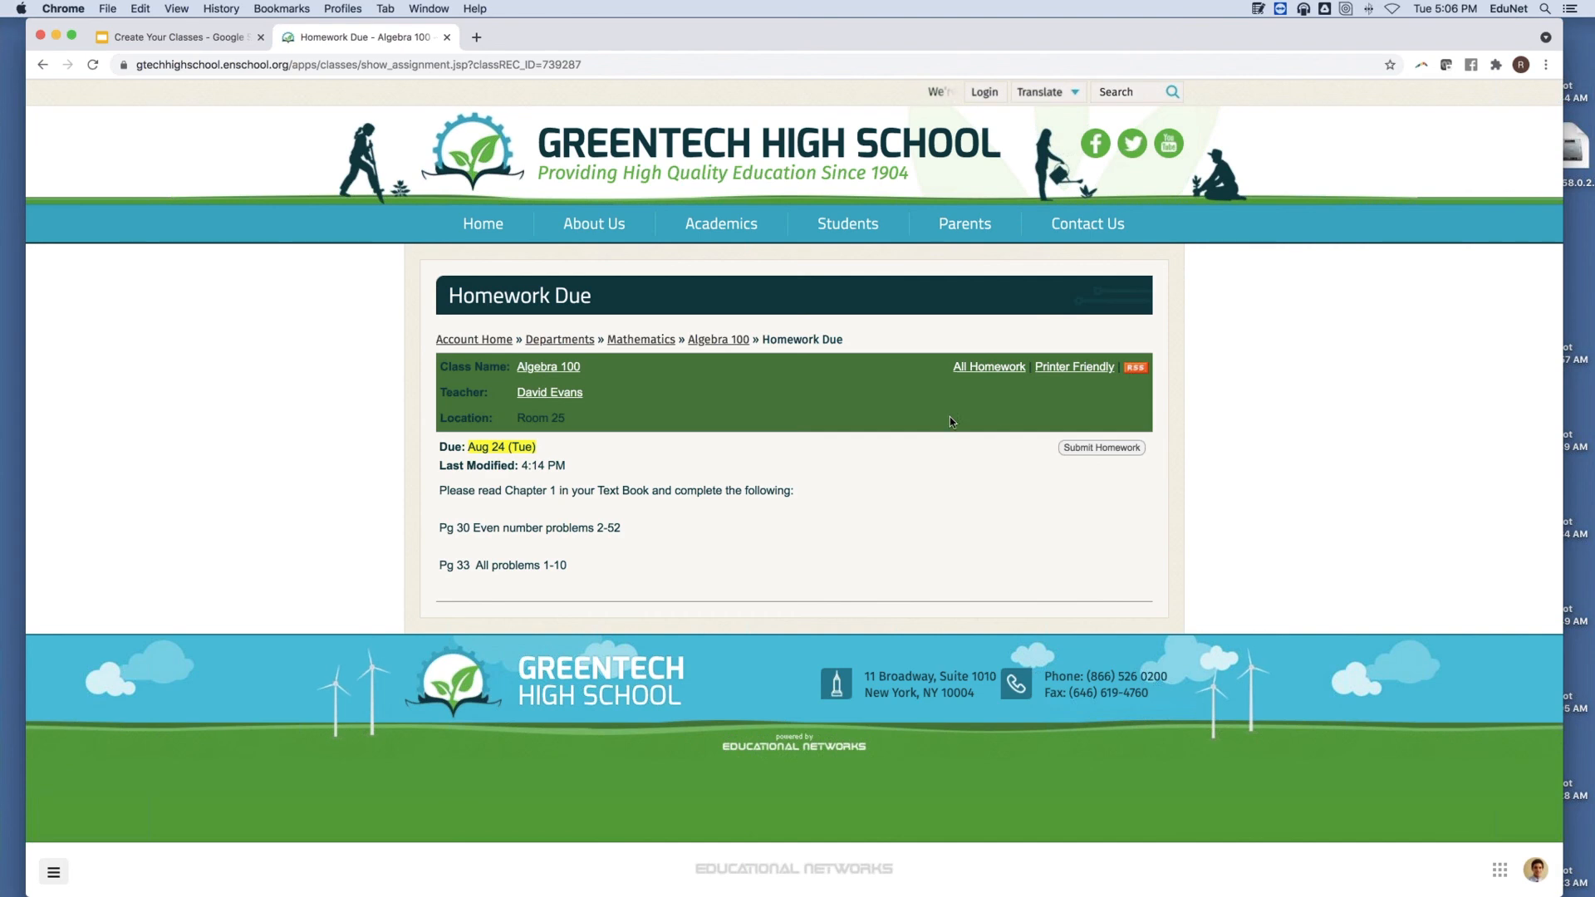
{"action": "left_click", "coordinate": [1072, 449]}
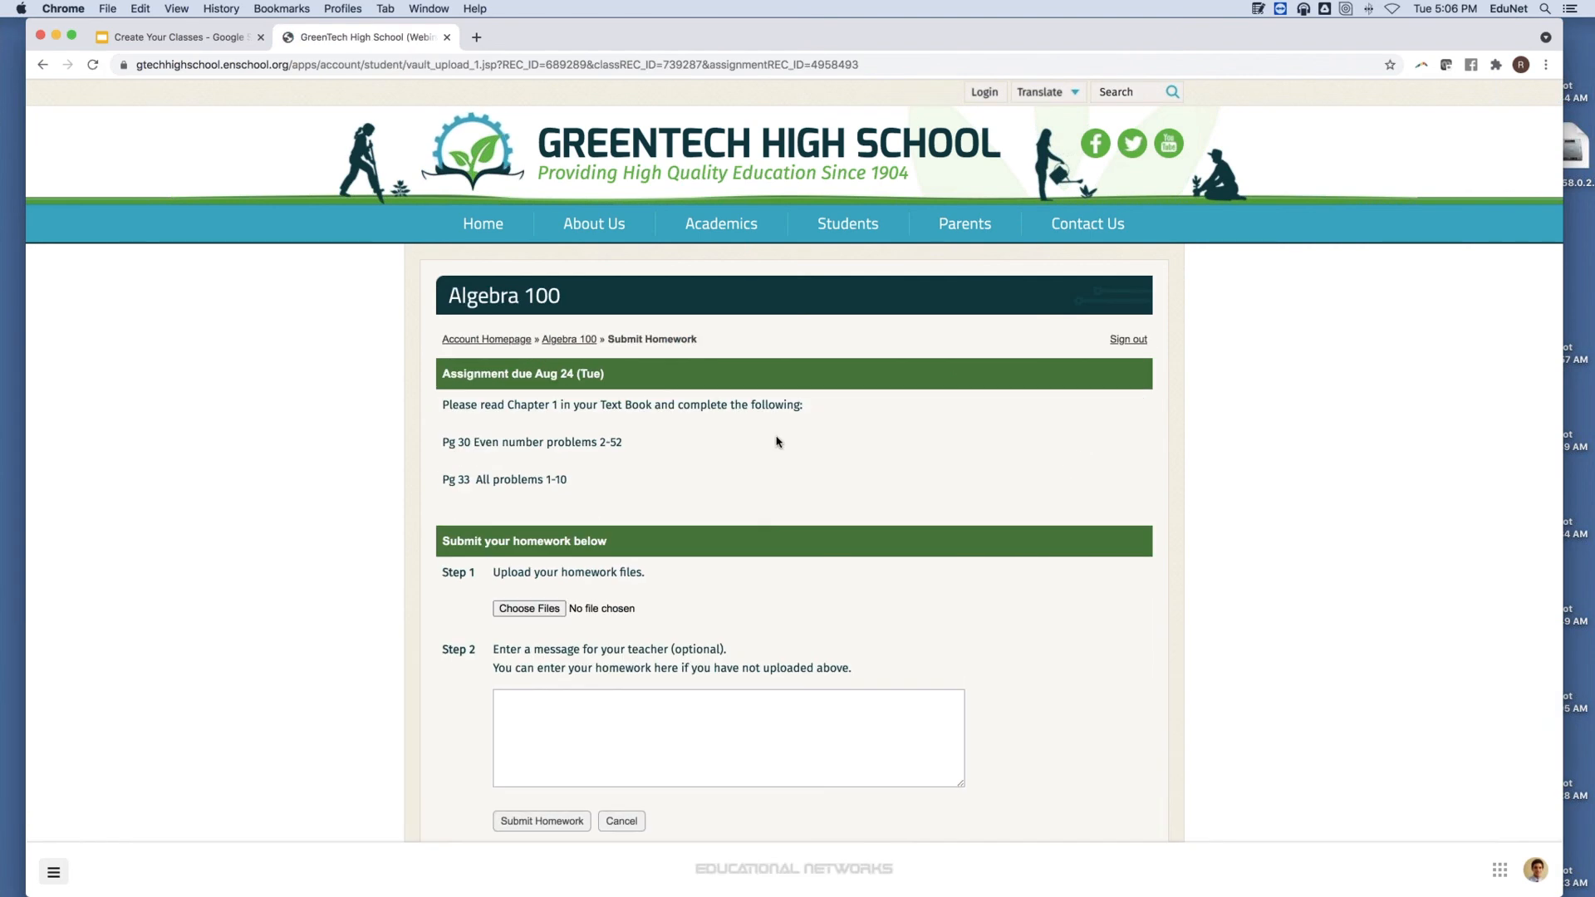
{"action": "scroll", "coordinate": [776, 439], "scroll_direction": "down", "scroll_amount": 2}
{"action": "scroll", "coordinate": [777, 438], "scroll_direction": "up", "scroll_amount": 2}
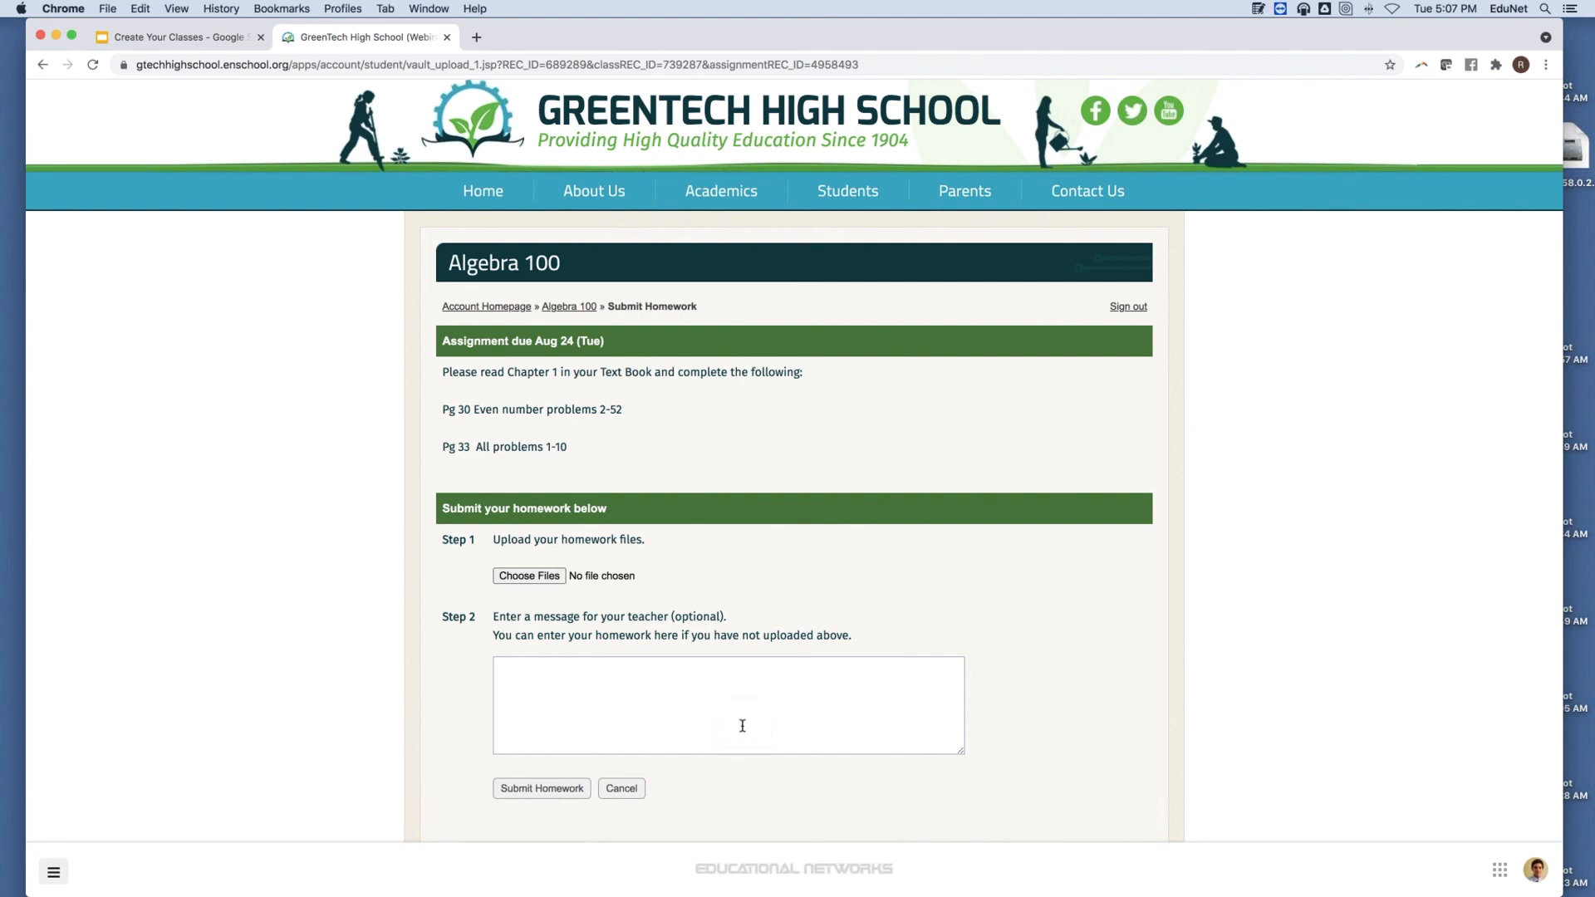
{"action": "scroll", "coordinate": [742, 725], "scroll_direction": "up", "scroll_amount": 1}
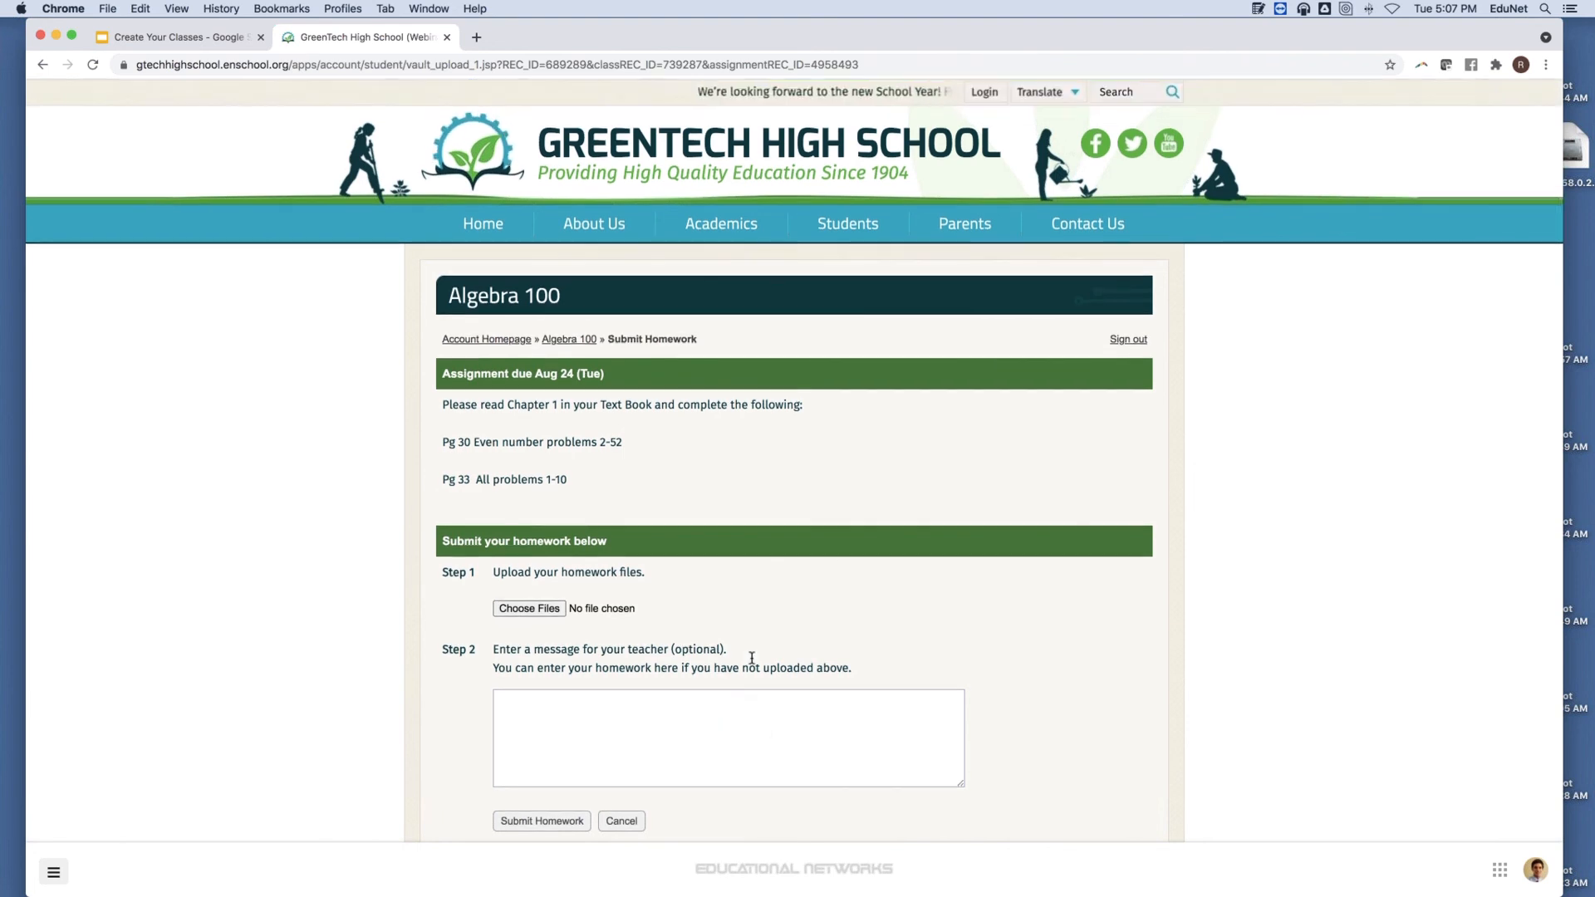
{"action": "left_click", "coordinate": [808, 500]}
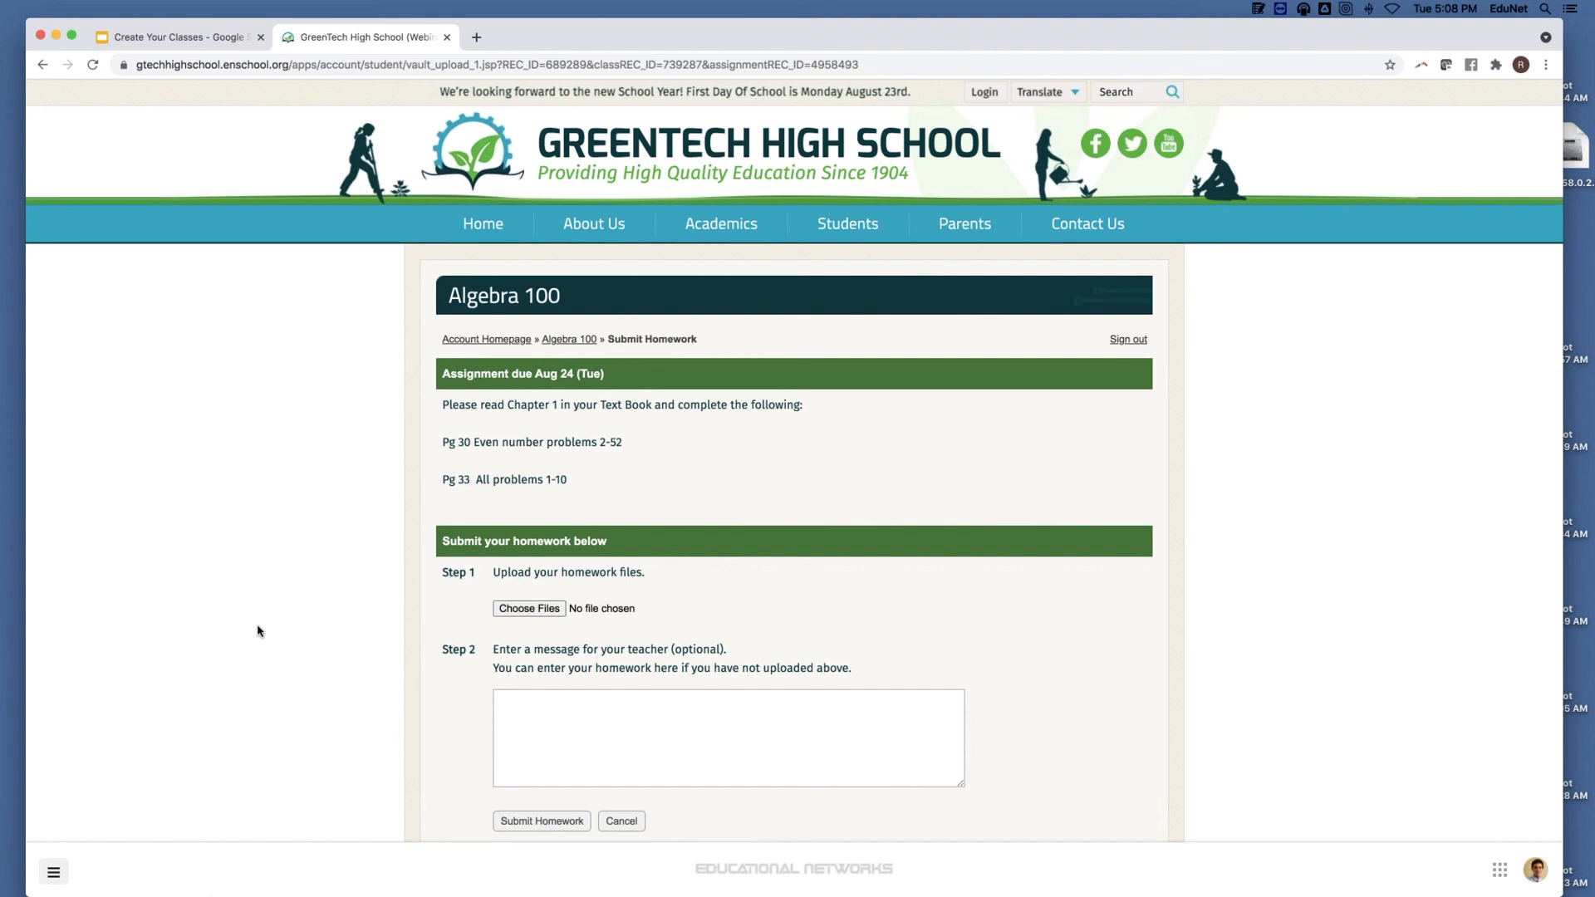
Open the teacher Dashboard from the navigation menu, then View Full Calendar for August 2021 webinars.
{"action": "left_click", "coordinate": [53, 872]}
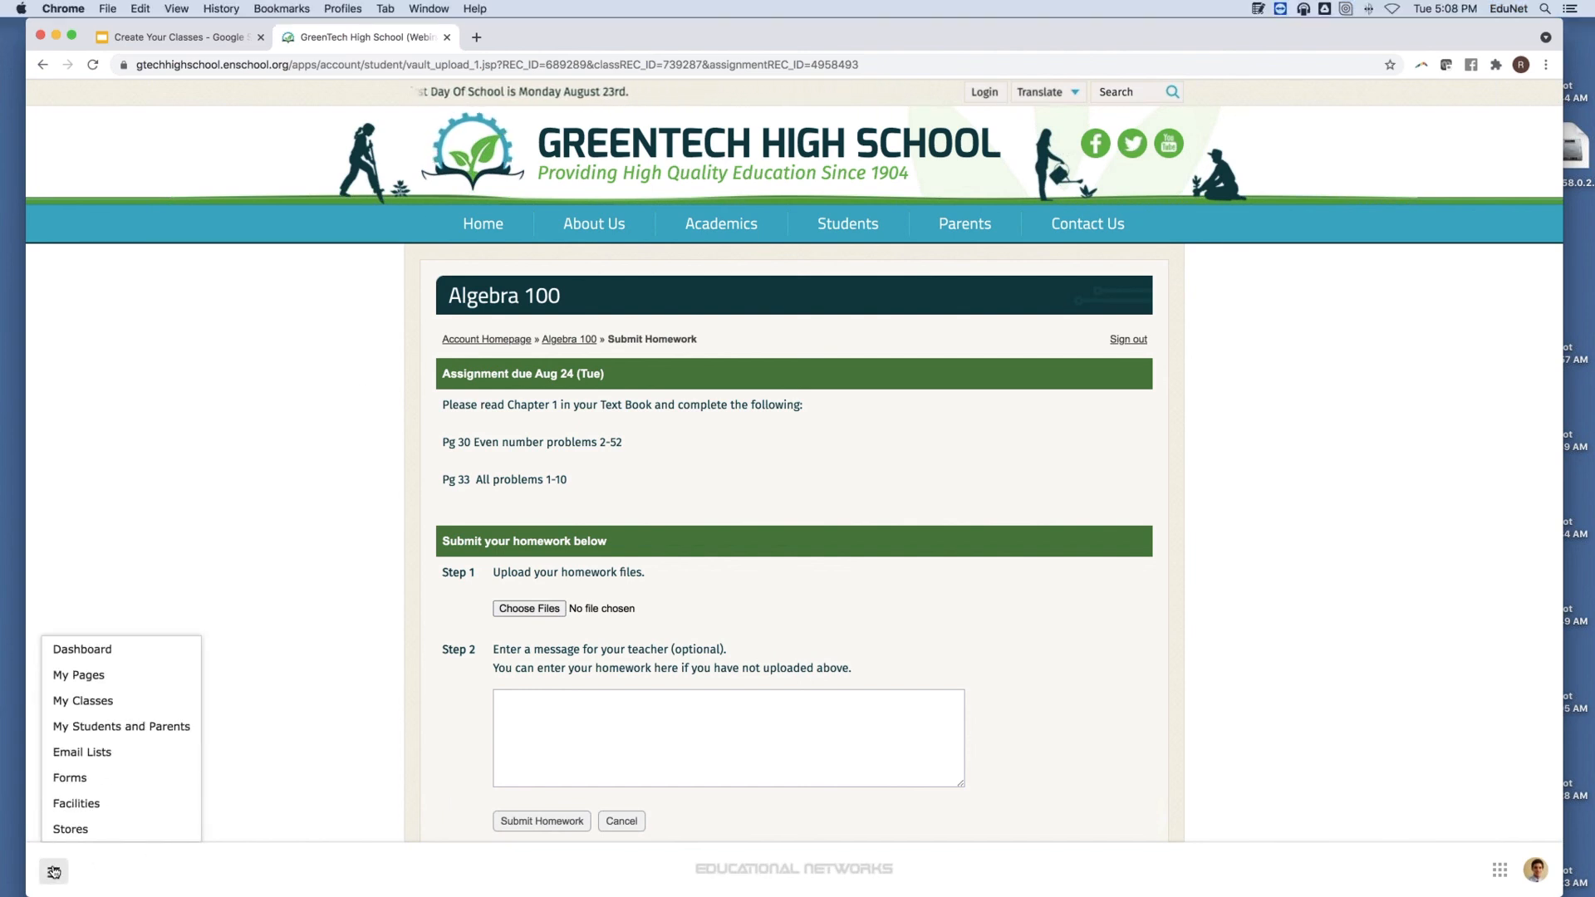
{"action": "left_click", "coordinate": [99, 656]}
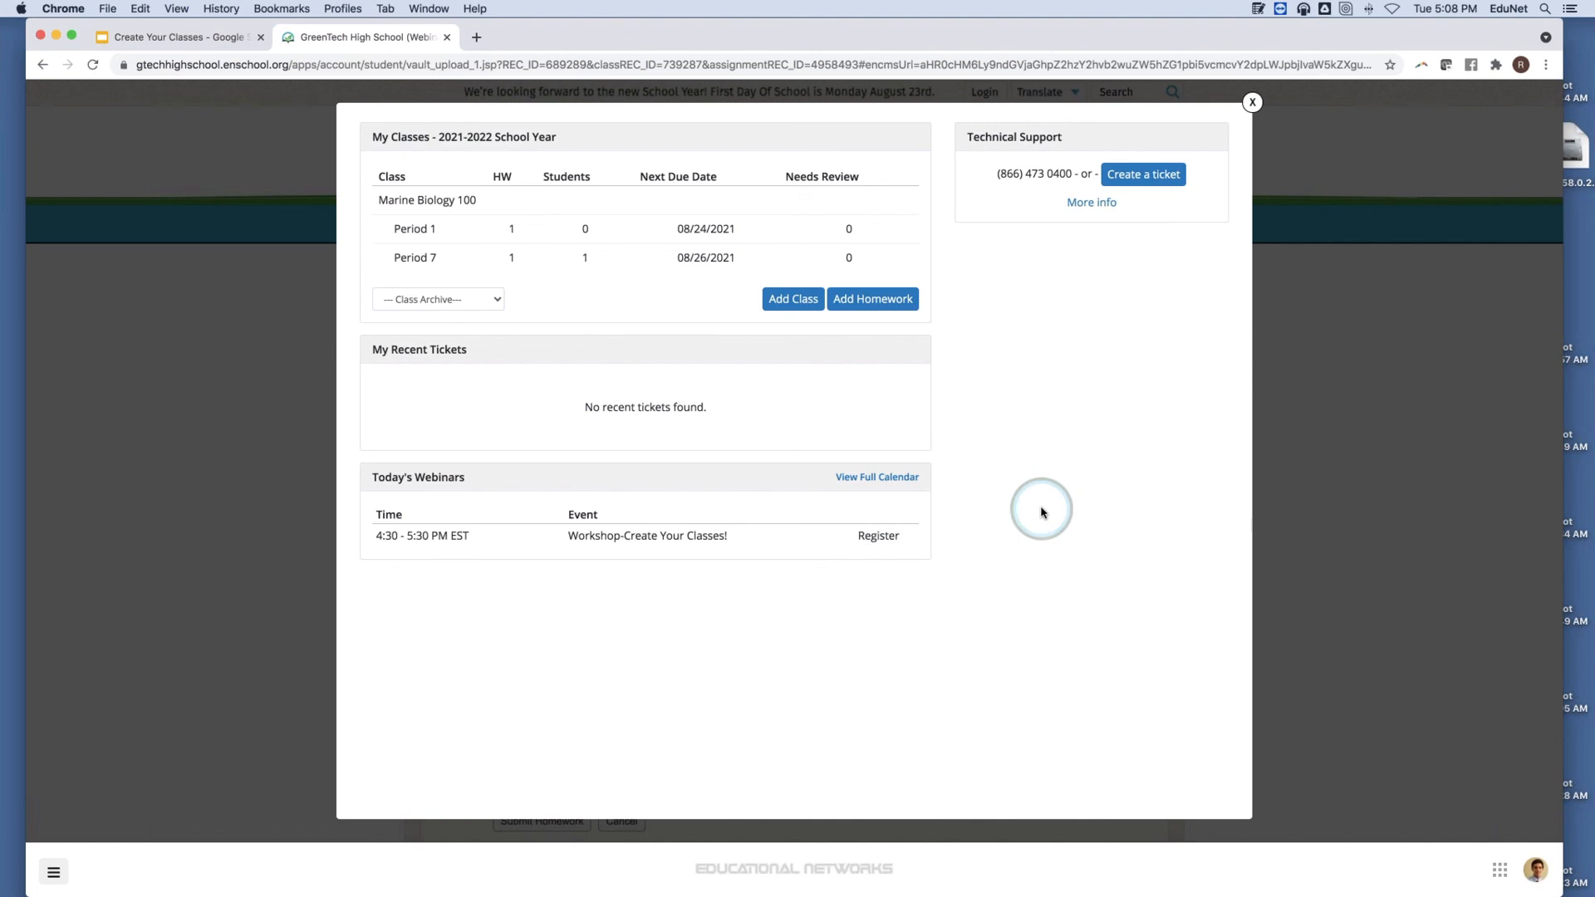
{"action": "left_click", "coordinate": [908, 477]}
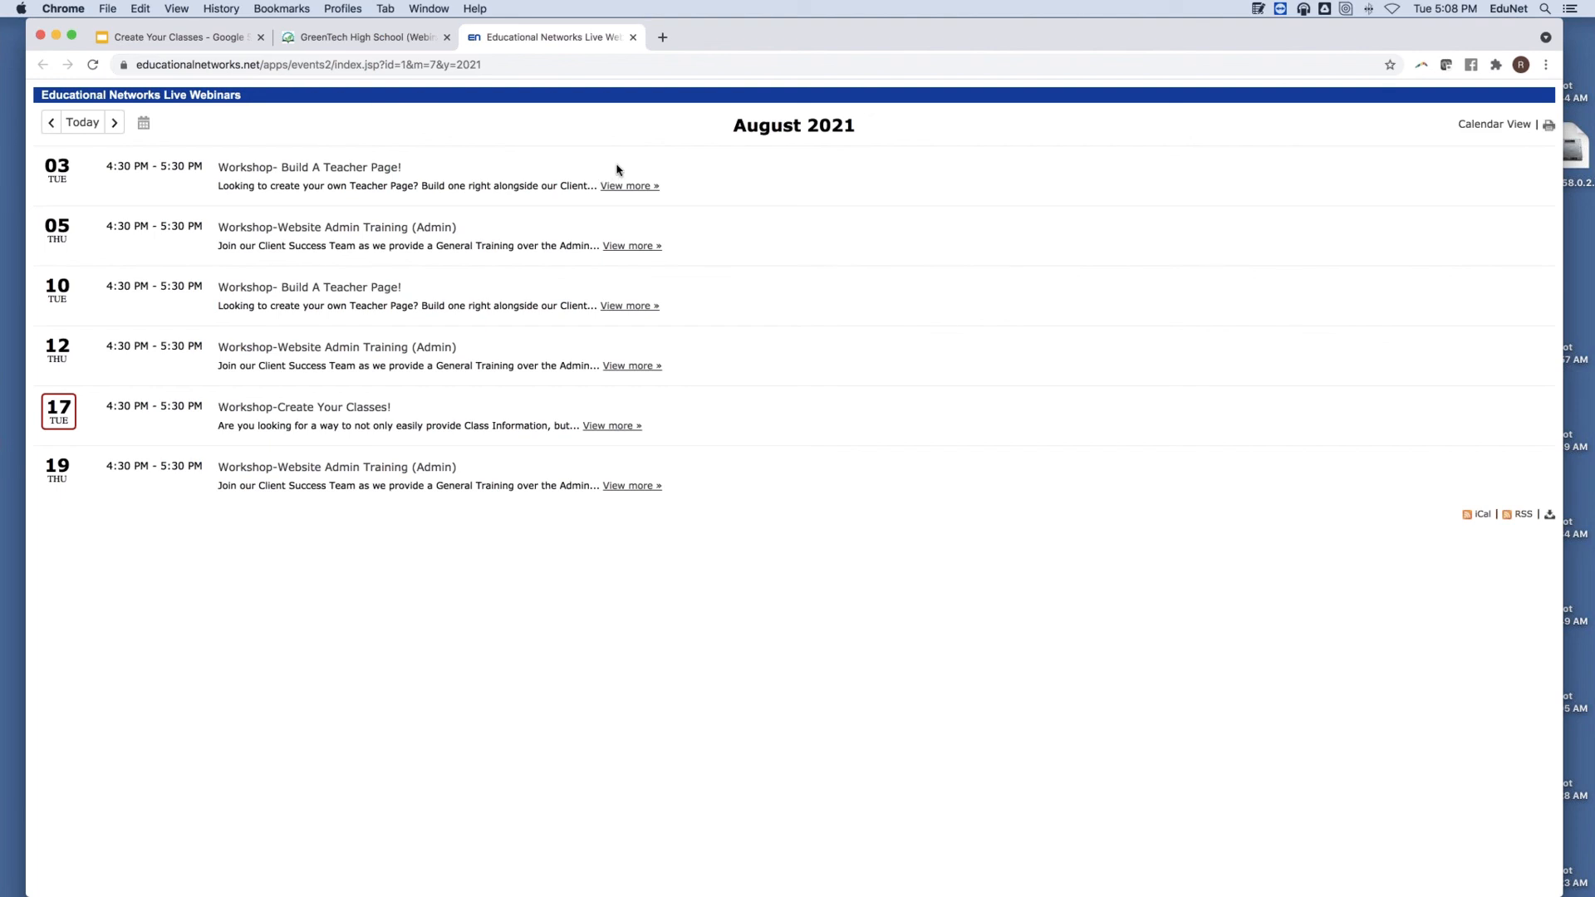
Close the Educational Networks Live Webinars tab.
{"action": "left_click", "coordinate": [633, 39]}
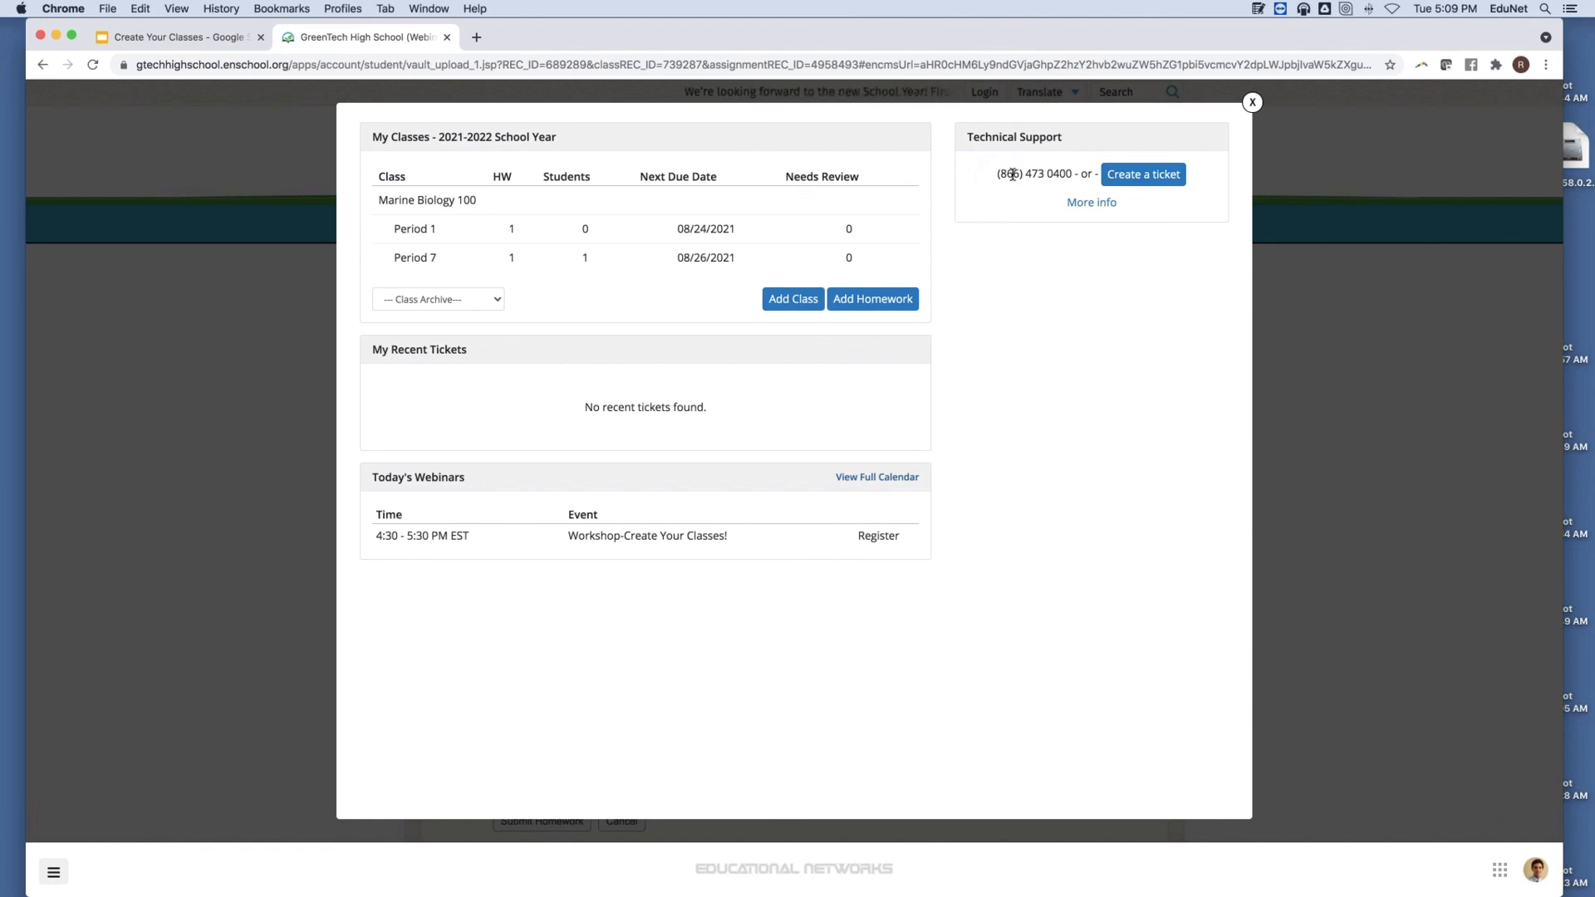
Open and close the help-desk Create a ticket form, then return to the Create Your Classes slides.
{"action": "left_click", "coordinate": [1178, 179]}
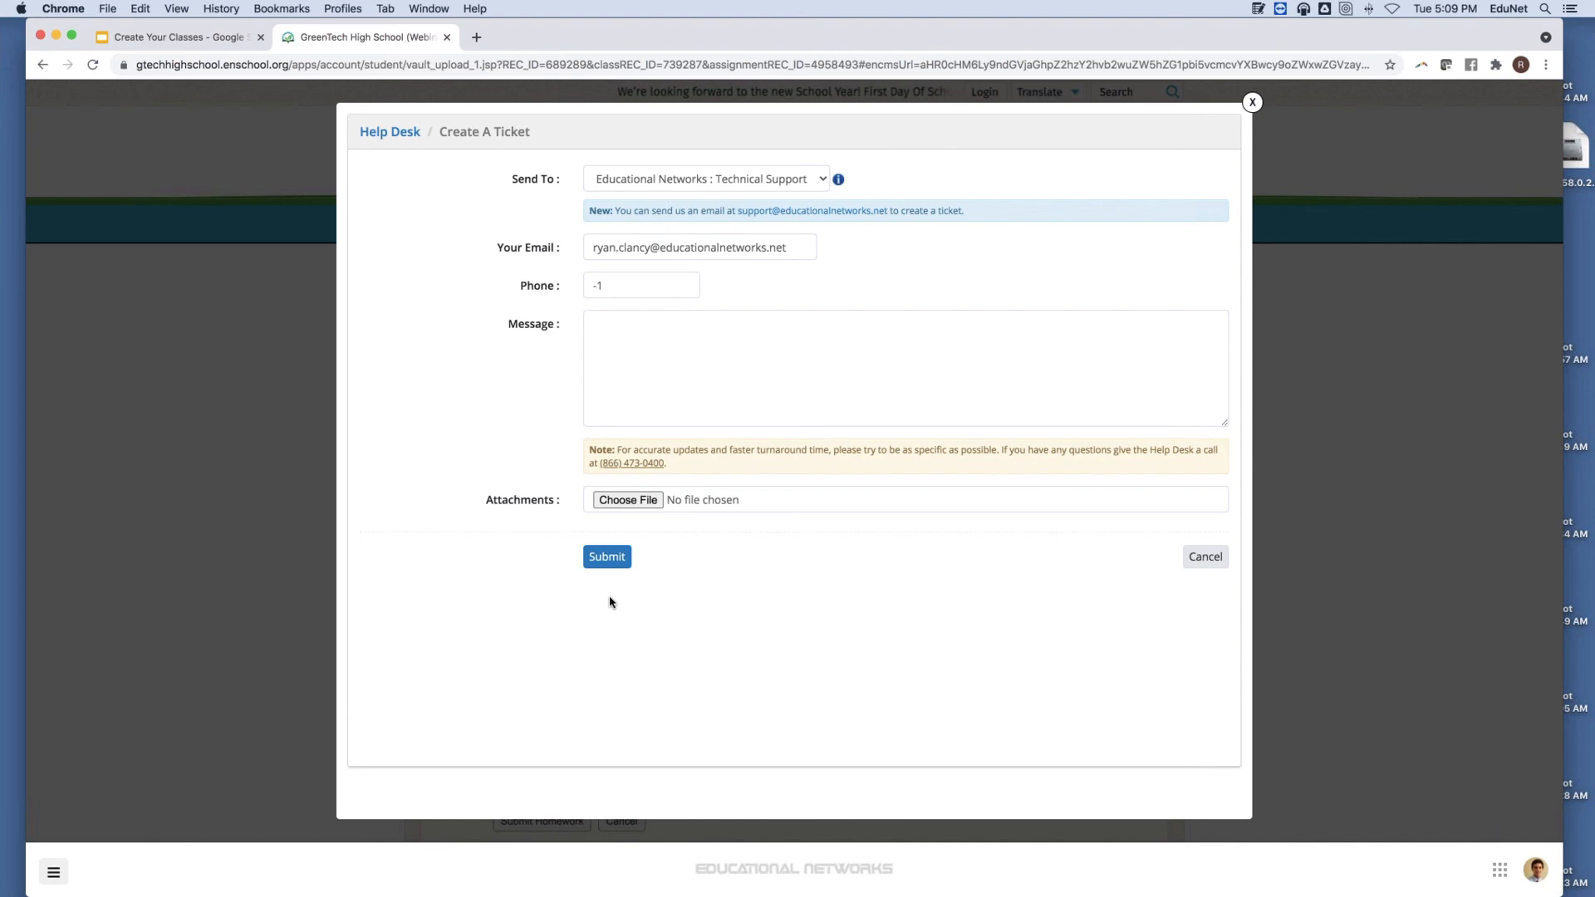
{"action": "left_click", "coordinate": [1252, 101]}
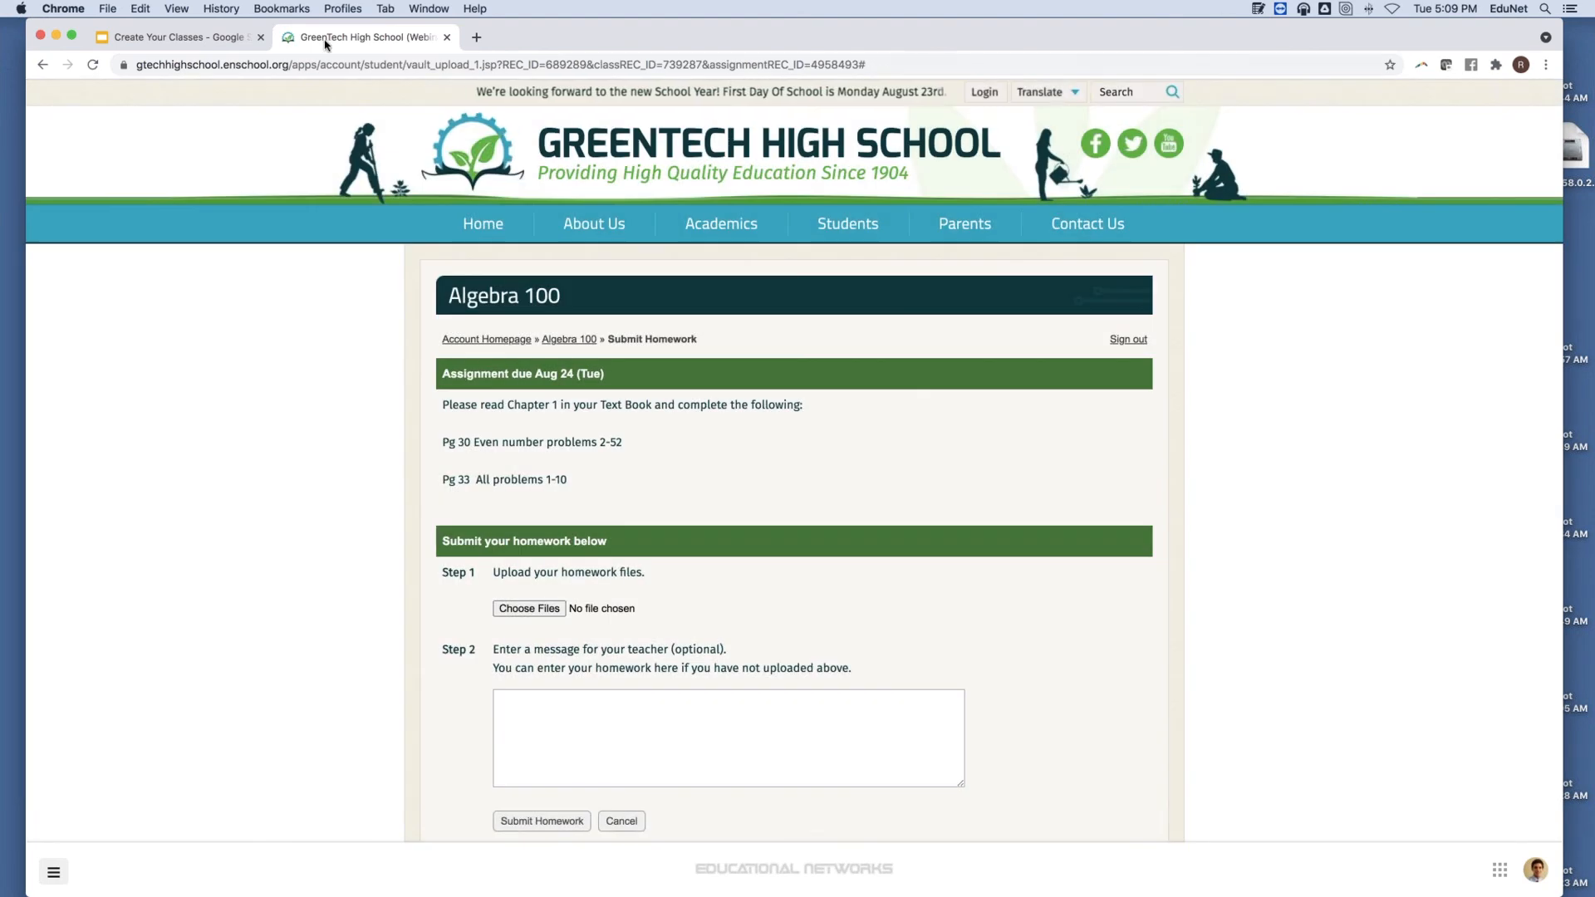
{"action": "left_click", "coordinate": [165, 42]}
Present the deck full screen from slide 4, Demo Time!, and advance to the Thank You! slide.
{"action": "left_click", "coordinate": [97, 355]}
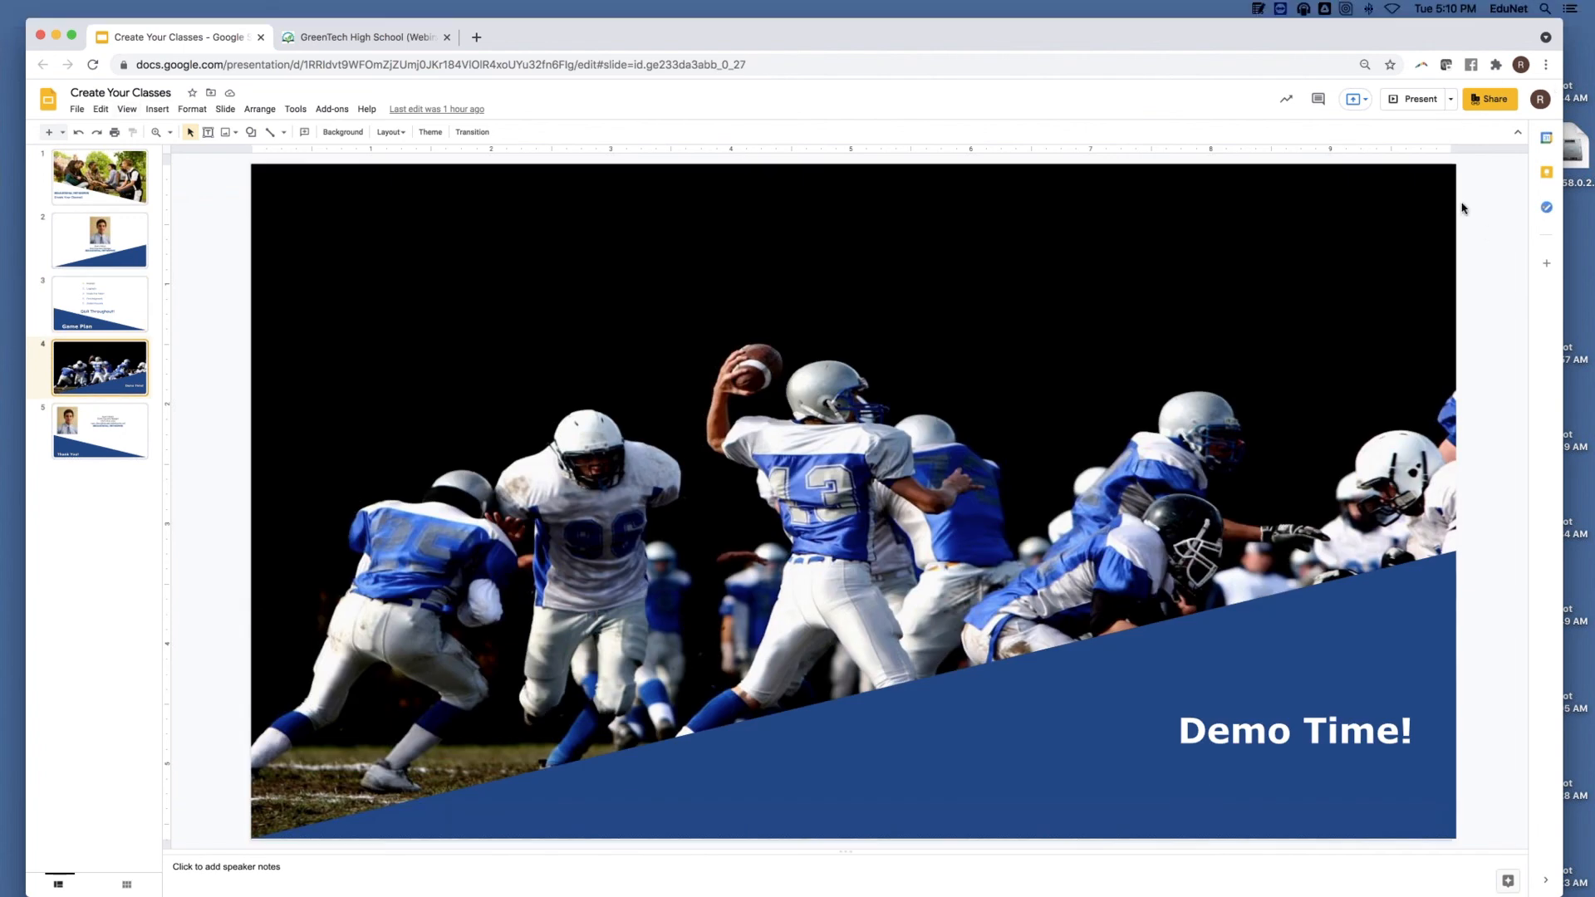
{"action": "left_click", "coordinate": [1412, 99]}
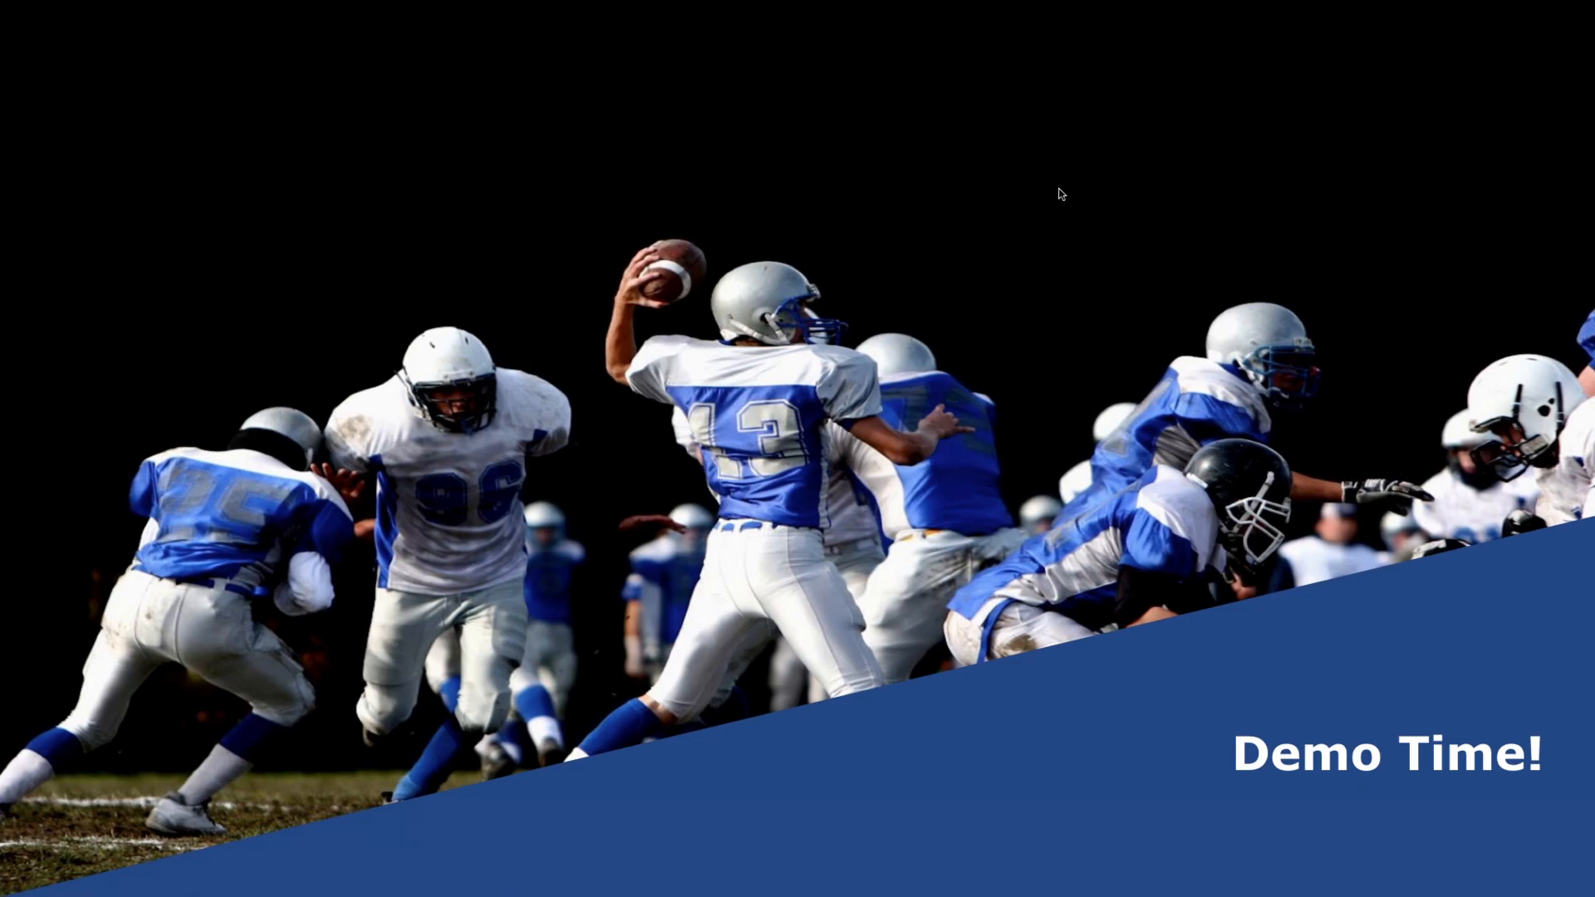
{"action": "key", "text": "Right"}
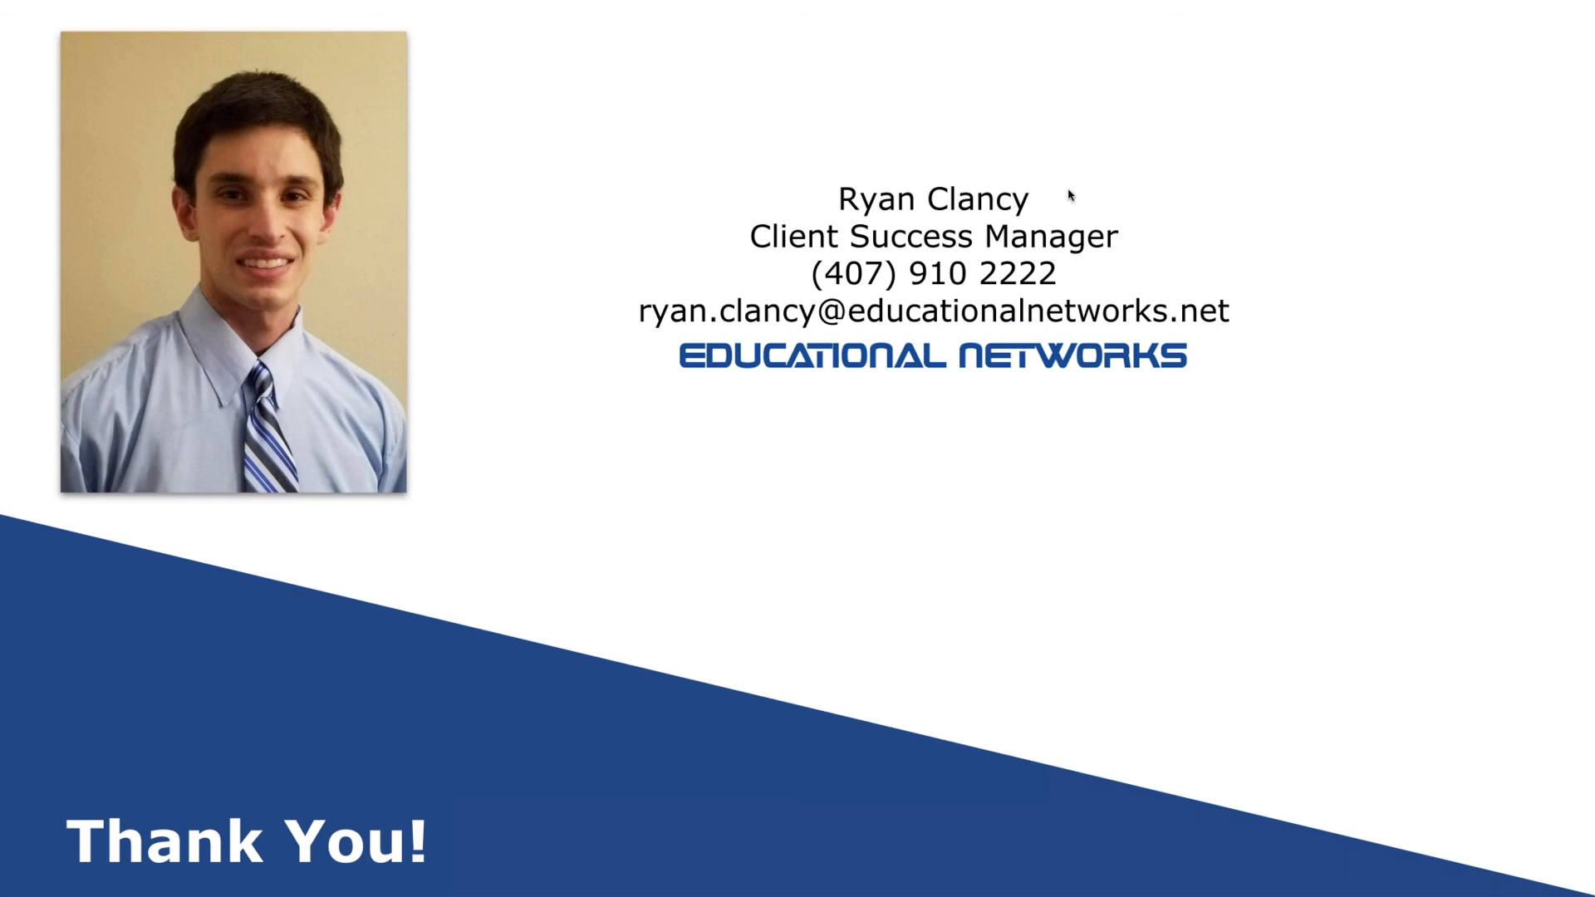